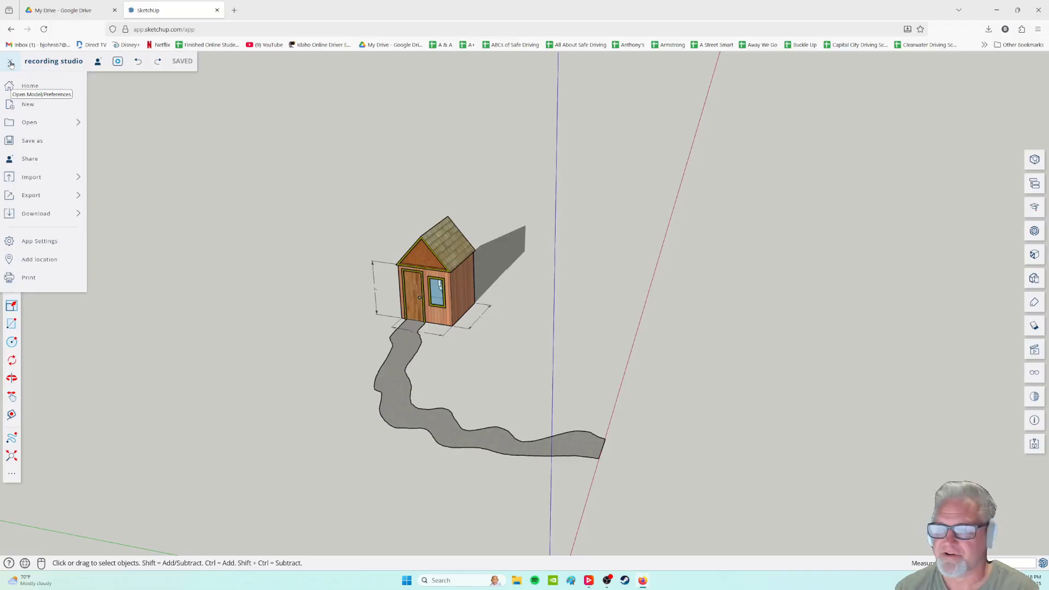
- Create a new blank model
{"action": "left_click", "coordinate": [30, 106]}
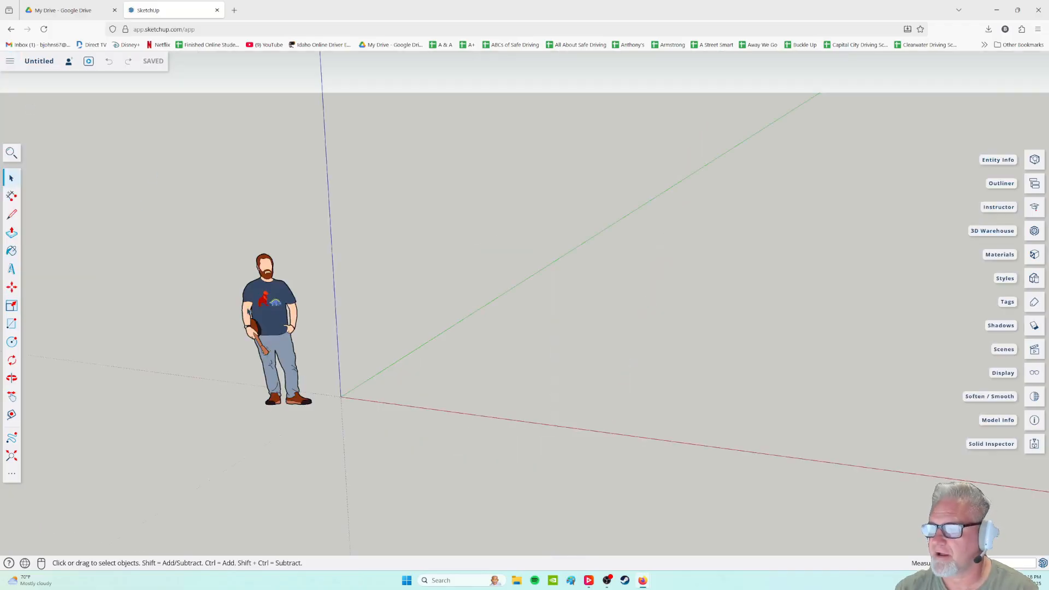
{"action": "scroll", "coordinate": [356, 332], "scroll_direction": "down", "scroll_amount": 5}
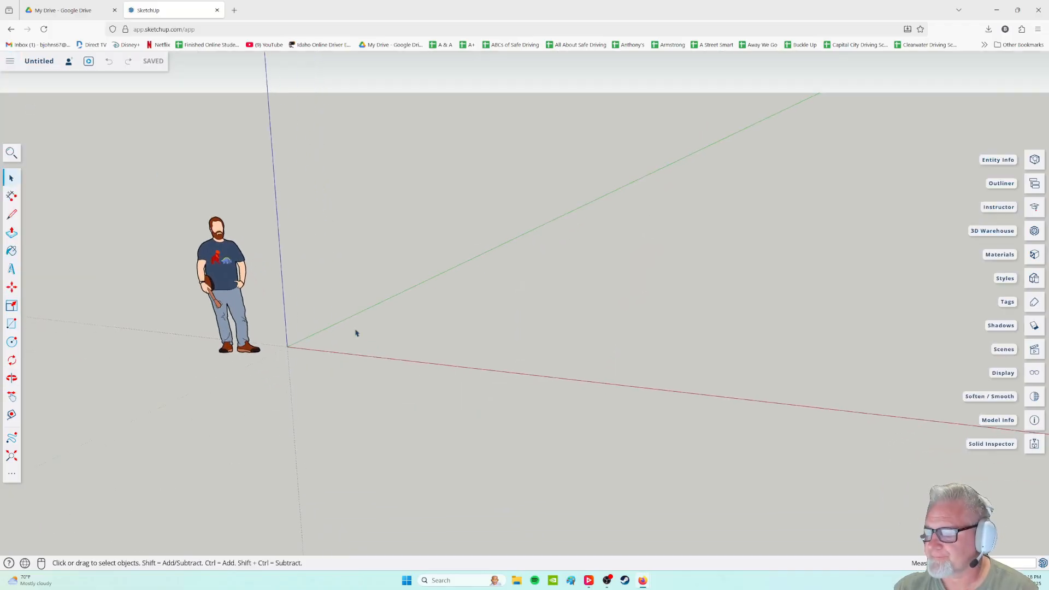
{"action": "scroll", "coordinate": [382, 314], "scroll_direction": "up", "scroll_amount": 2}
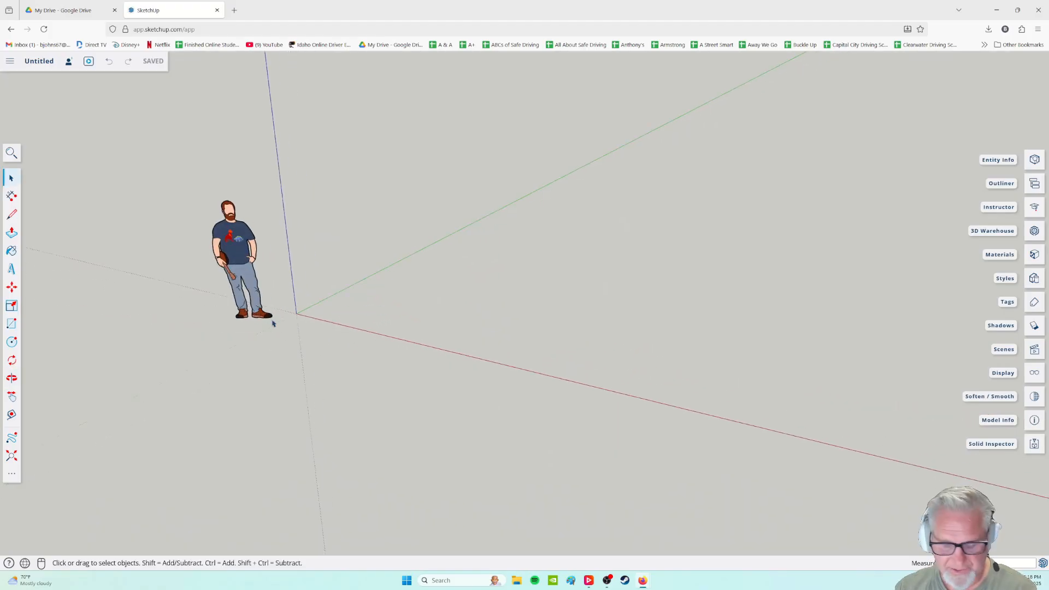
{"action": "mouse_move", "coordinate": [352, 289]}
{"action": "middle_mouse_down"}
{"action": "mouse_move", "coordinate": [336, 282]}
{"action": "mouse_move", "coordinate": [352, 302]}
{"action": "middle_mouse_up"}
{"action": "scroll", "coordinate": [366, 247], "scroll_direction": "down", "scroll_amount": 2}
{"action": "scroll", "coordinate": [353, 304], "scroll_direction": "up", "scroll_amount": 2}
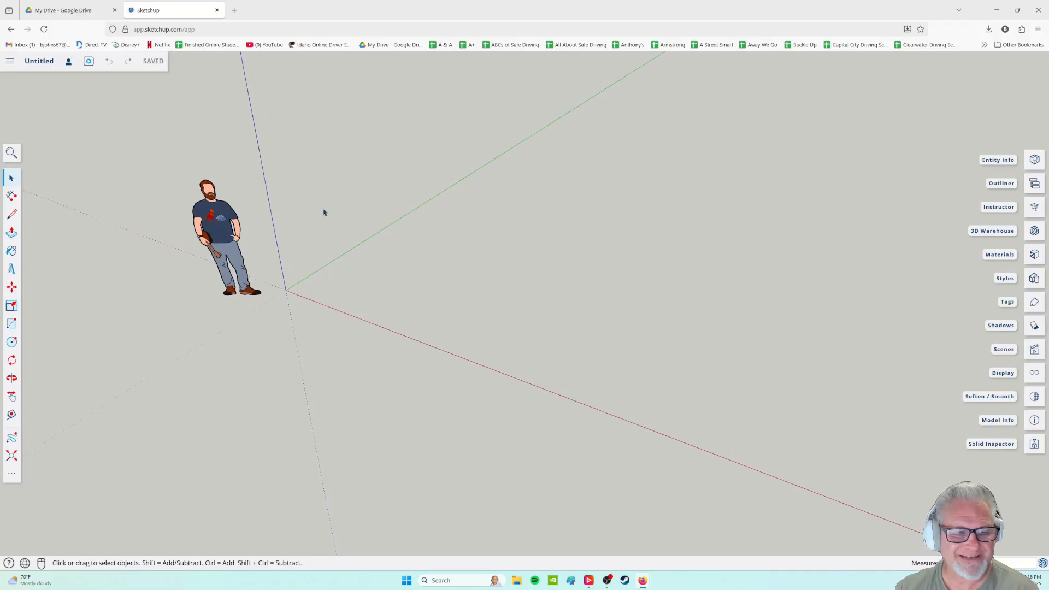
{"action": "scroll", "coordinate": [325, 219], "scroll_direction": "up", "scroll_amount": 3}
{"action": "scroll", "coordinate": [325, 219], "scroll_direction": "down", "scroll_amount": 3}
{"action": "middle_click_drag", "start_coordinate": [304, 265], "coordinate": [325, 238]}
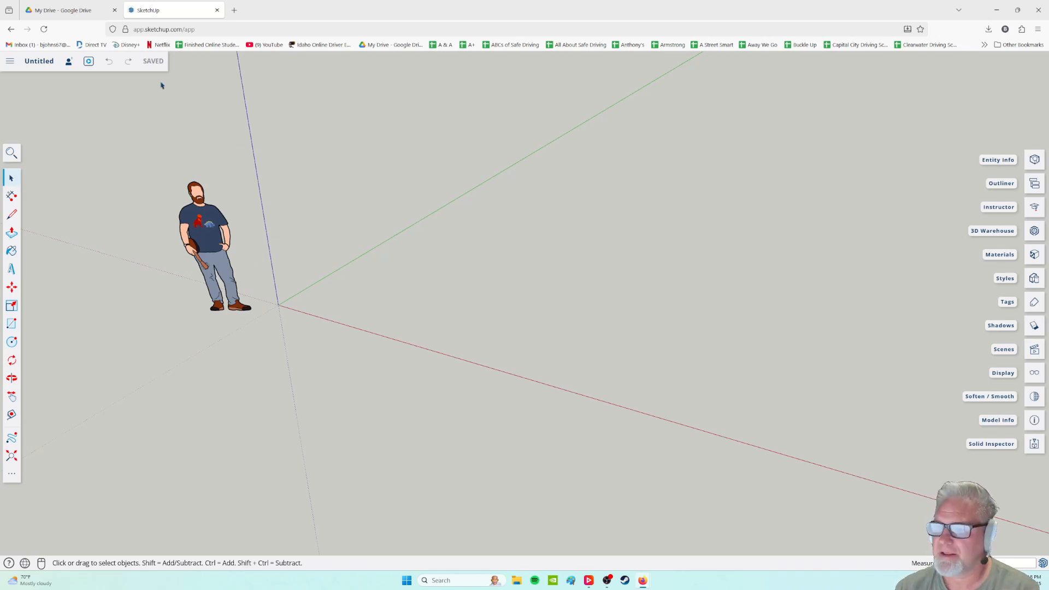
- Search Google Images for "pac man" in a new Firefox tab and look through the picture results
{"action": "left_click", "coordinate": [234, 10]}
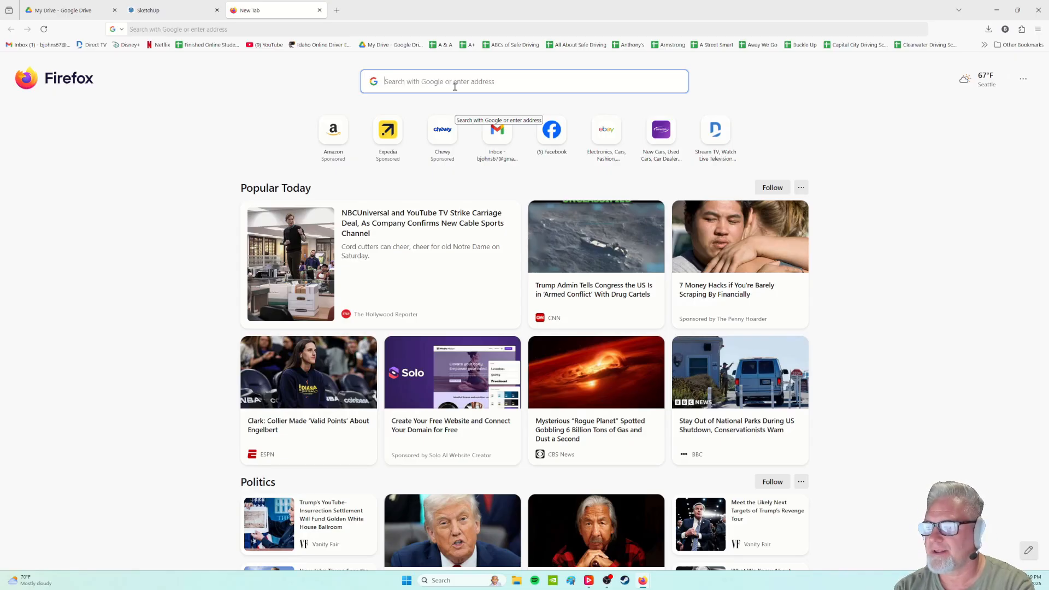
{"action": "type", "text": "pac ma"}
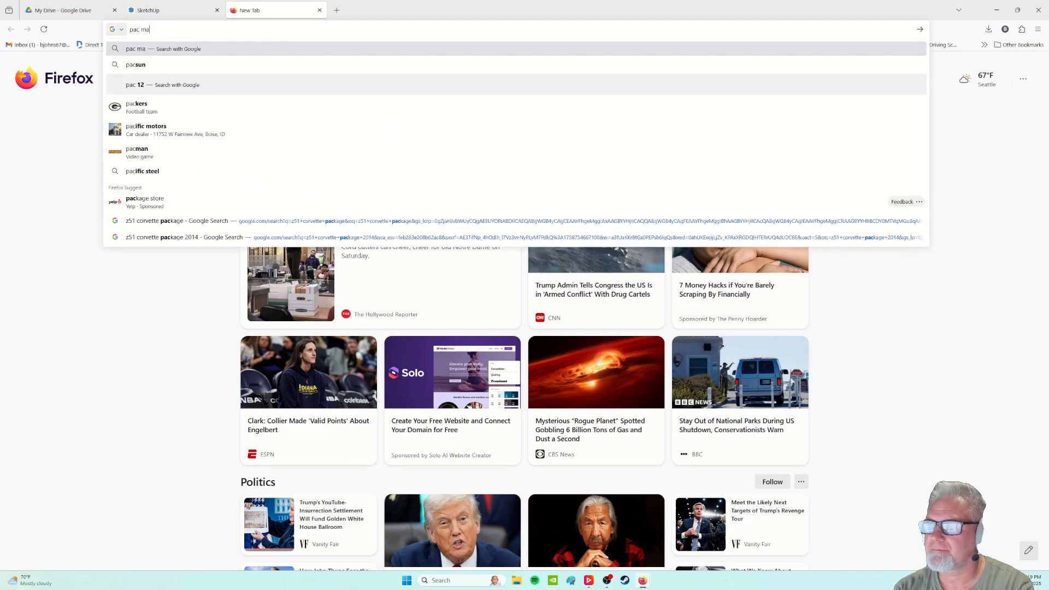
{"action": "type", "text": "n"}
{"action": "key", "text": "Return"}
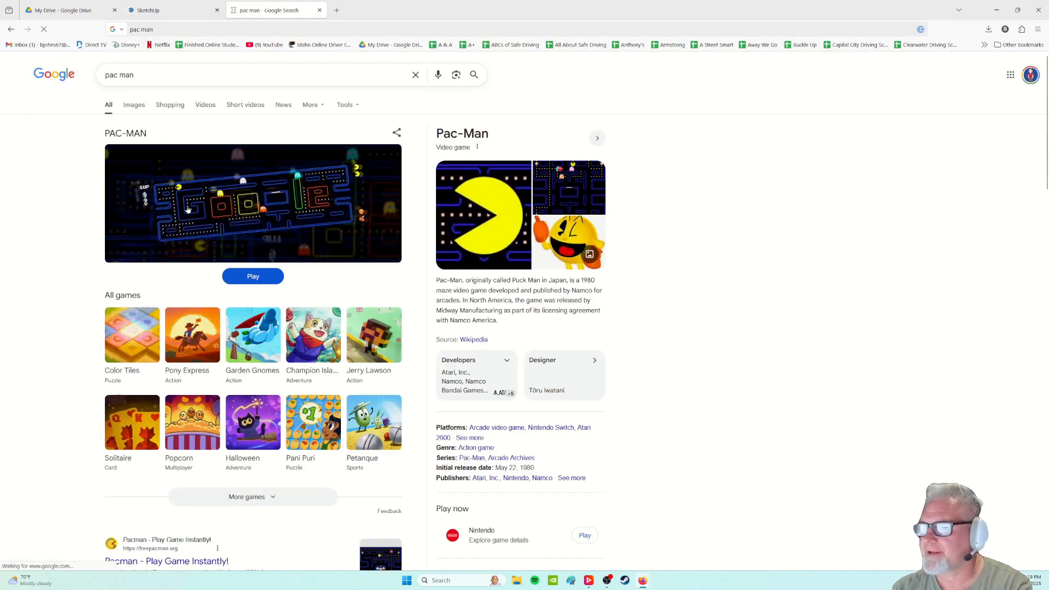
{"action": "left_click", "coordinate": [134, 104]}
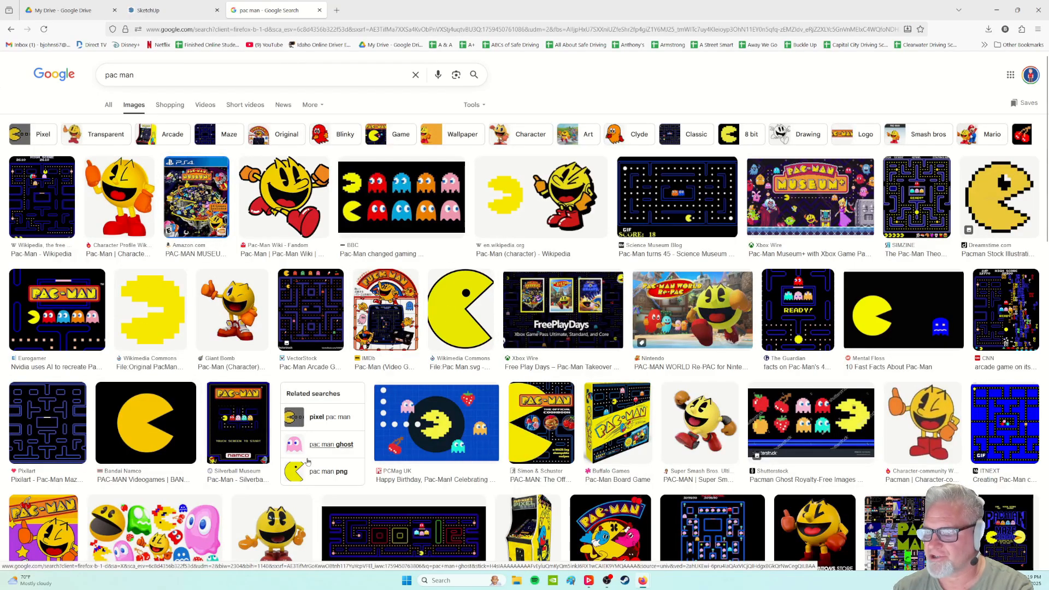
{"action": "scroll", "coordinate": [462, 489], "scroll_direction": "down", "scroll_amount": 2}
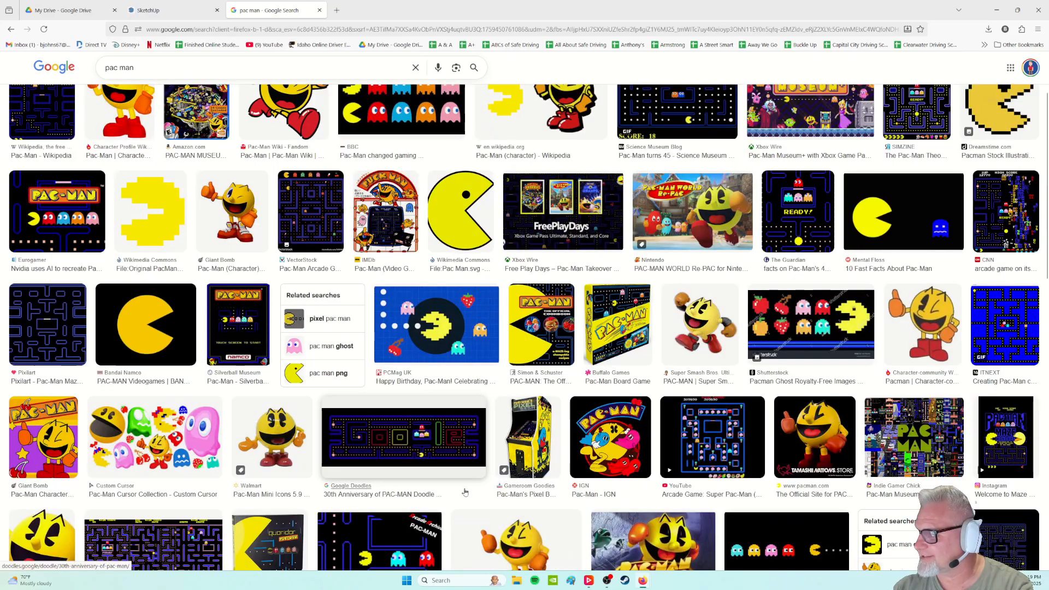
{"action": "scroll", "coordinate": [468, 494], "scroll_direction": "down", "scroll_amount": 4}
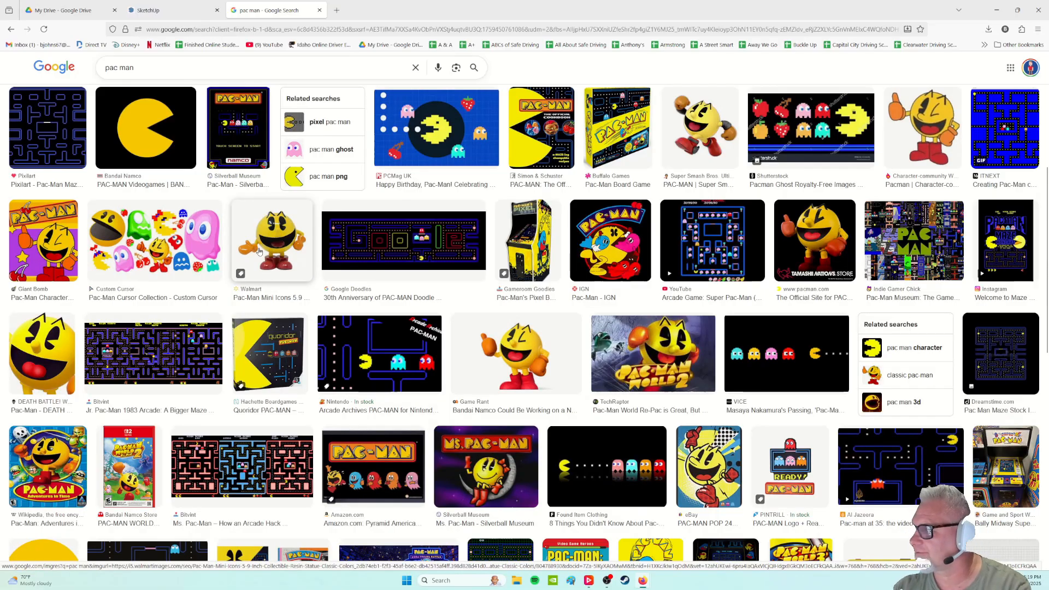
{"action": "scroll", "coordinate": [258, 252], "scroll_direction": "up", "scroll_amount": 6}
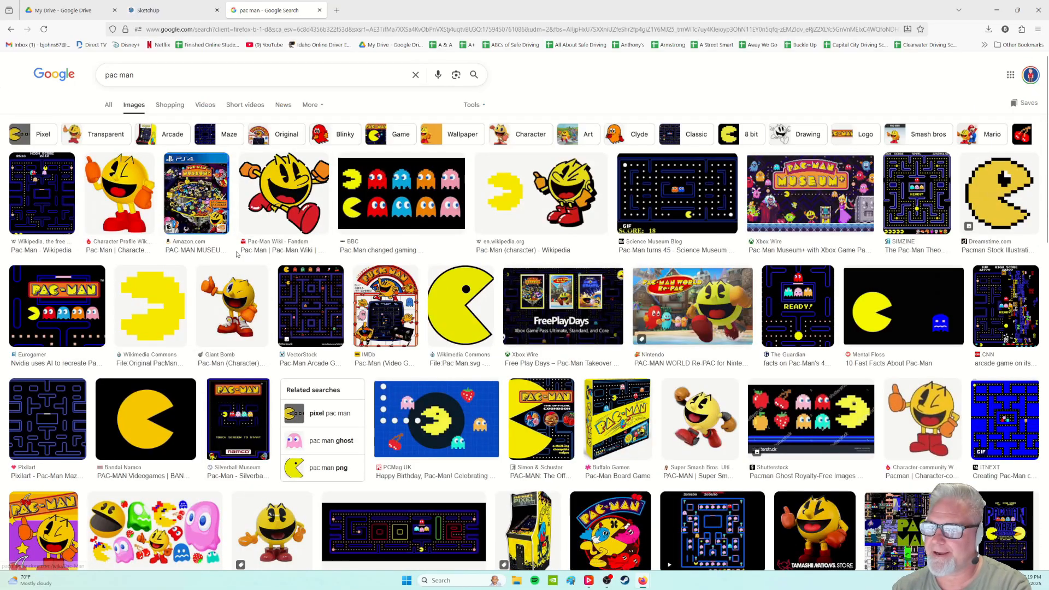
- Search the images for "corvette stingray logo" instead and look through the emblem and logo designs
{"action": "triple_click", "coordinate": [146, 76]}
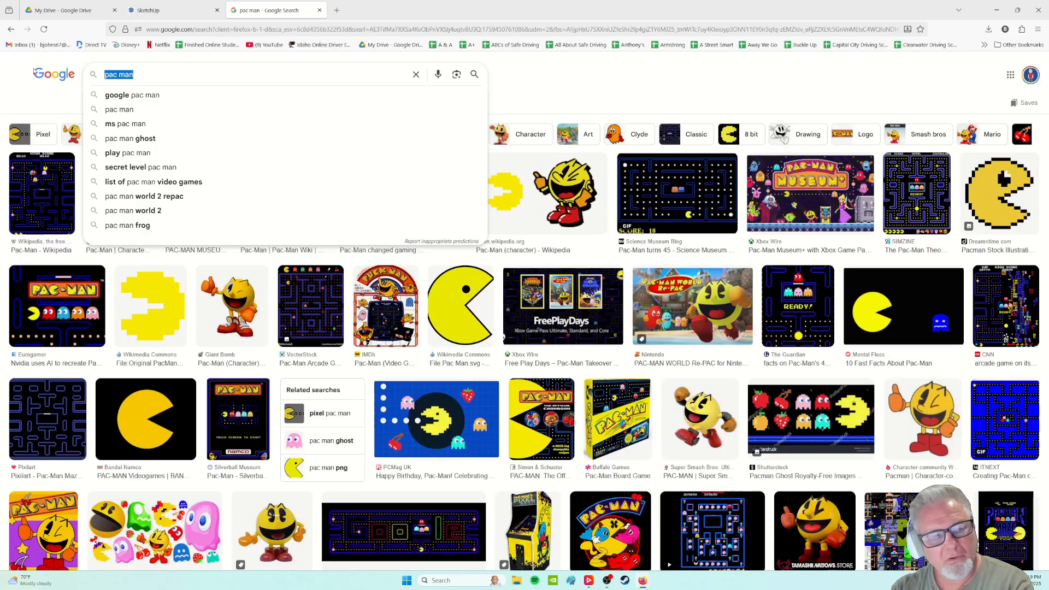
{"action": "type", "text": "corvett"}
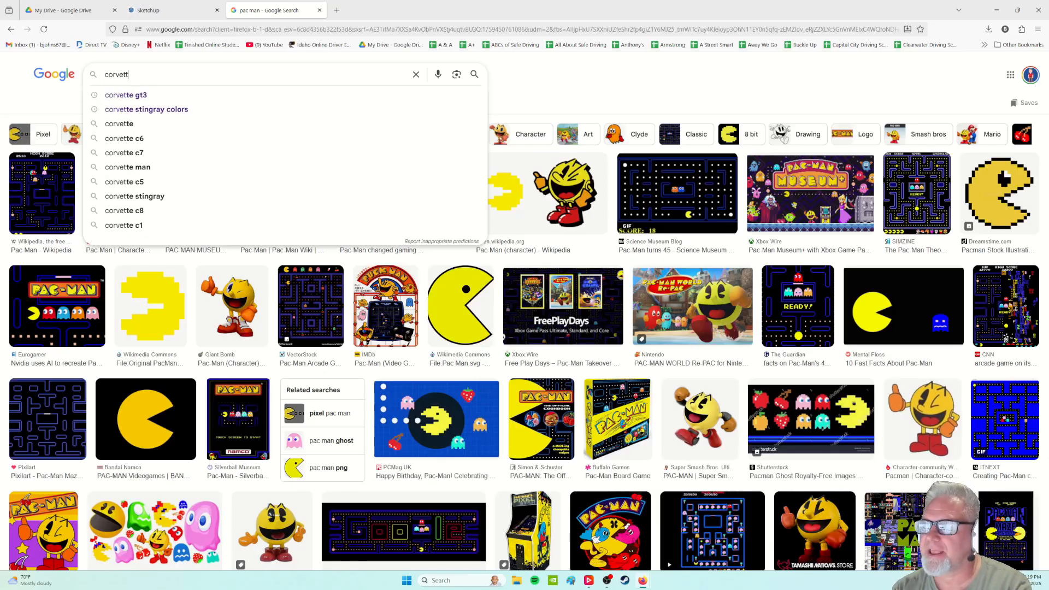
{"action": "type", "text": "e stingr"}
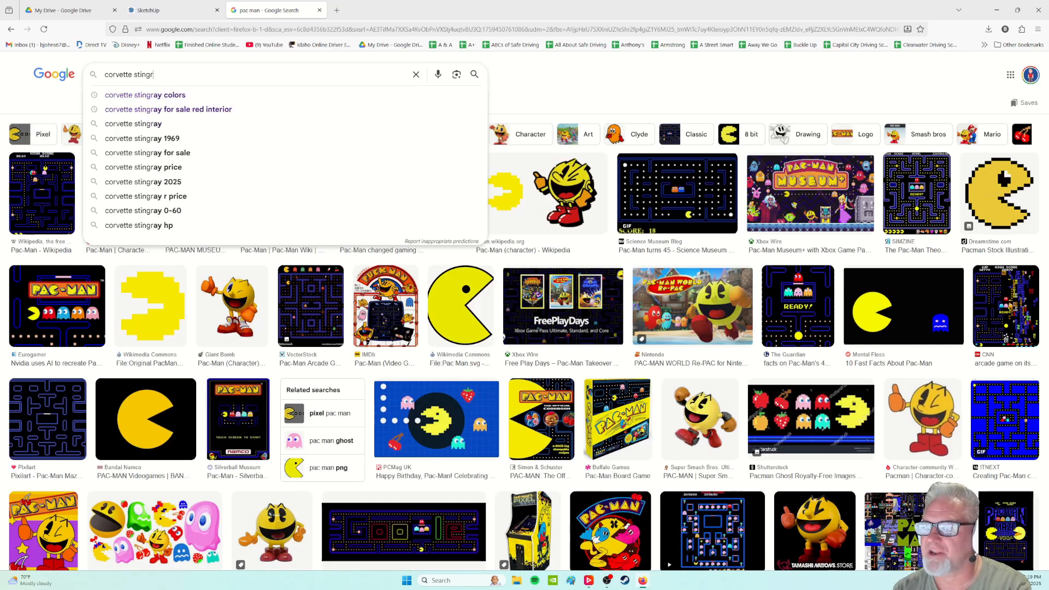
{"action": "type", "text": "ay logo"}
{"action": "key", "text": "Return"}
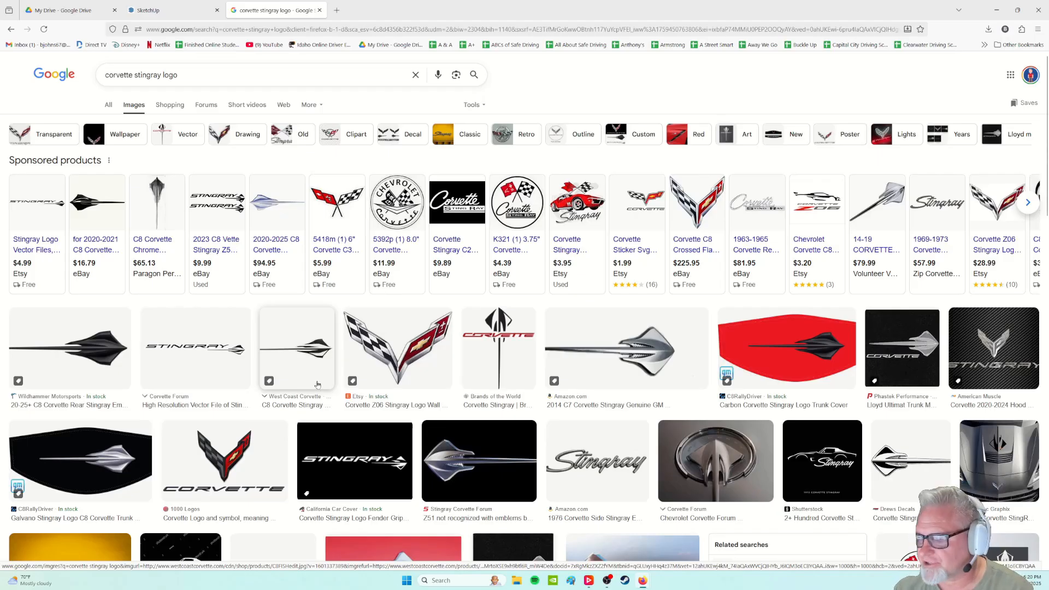
{"action": "scroll", "coordinate": [327, 383], "scroll_direction": "down", "scroll_amount": 4}
{"action": "scroll", "coordinate": [361, 406], "scroll_direction": "down", "scroll_amount": 2}
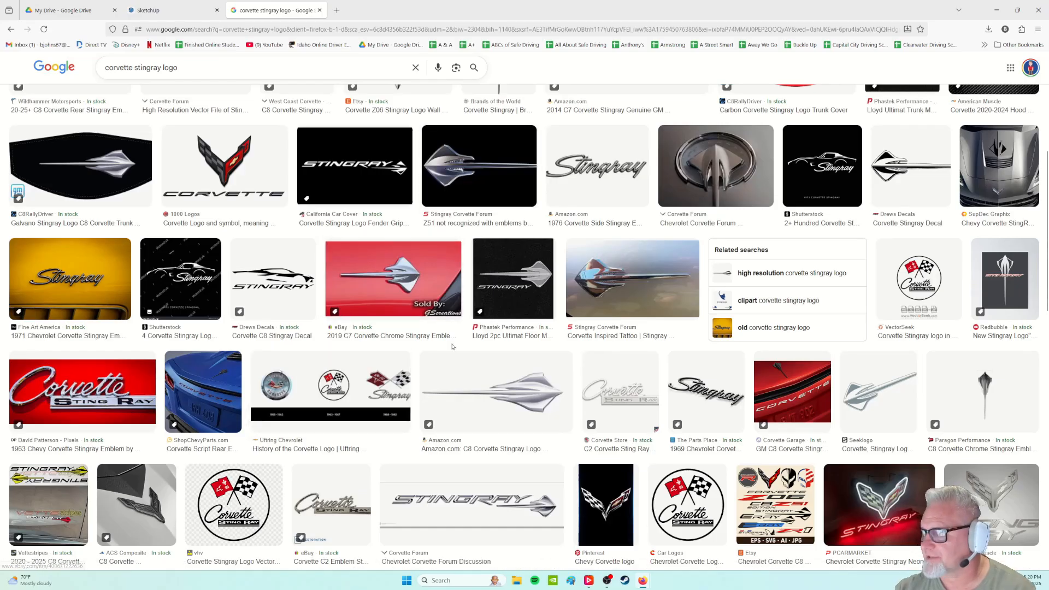
{"action": "scroll", "coordinate": [445, 377], "scroll_direction": "down", "scroll_amount": 3}
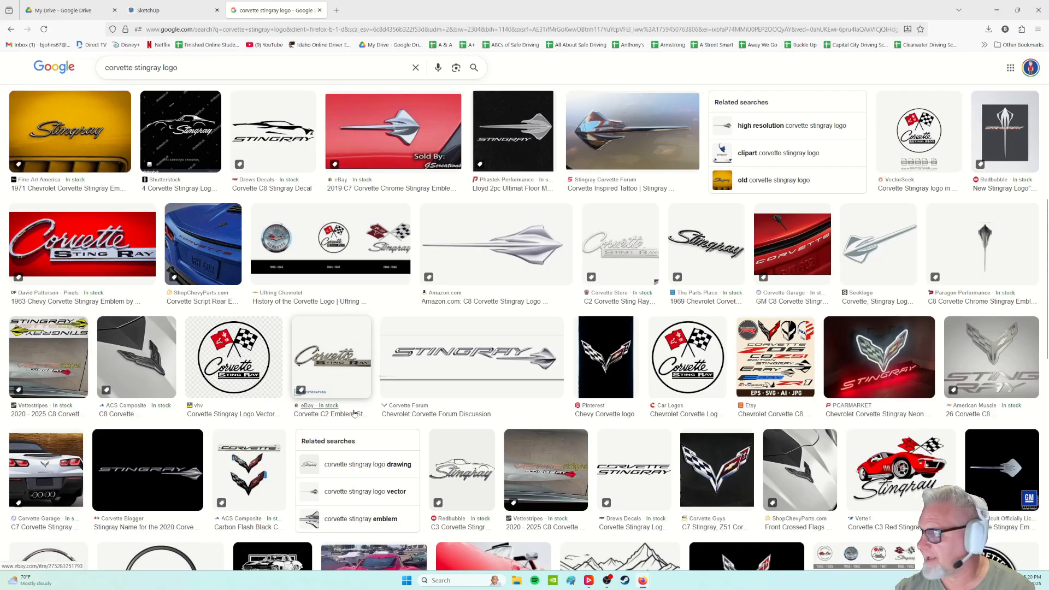
{"action": "scroll", "coordinate": [354, 414], "scroll_direction": "down", "scroll_amount": 4}
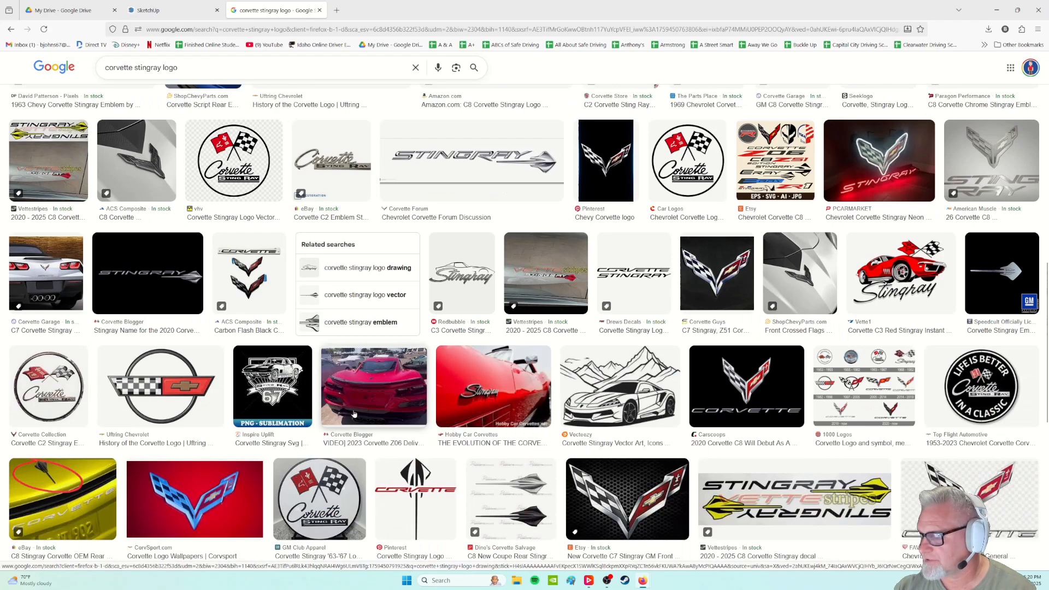
{"action": "scroll", "coordinate": [354, 414], "scroll_direction": "down", "scroll_amount": 2}
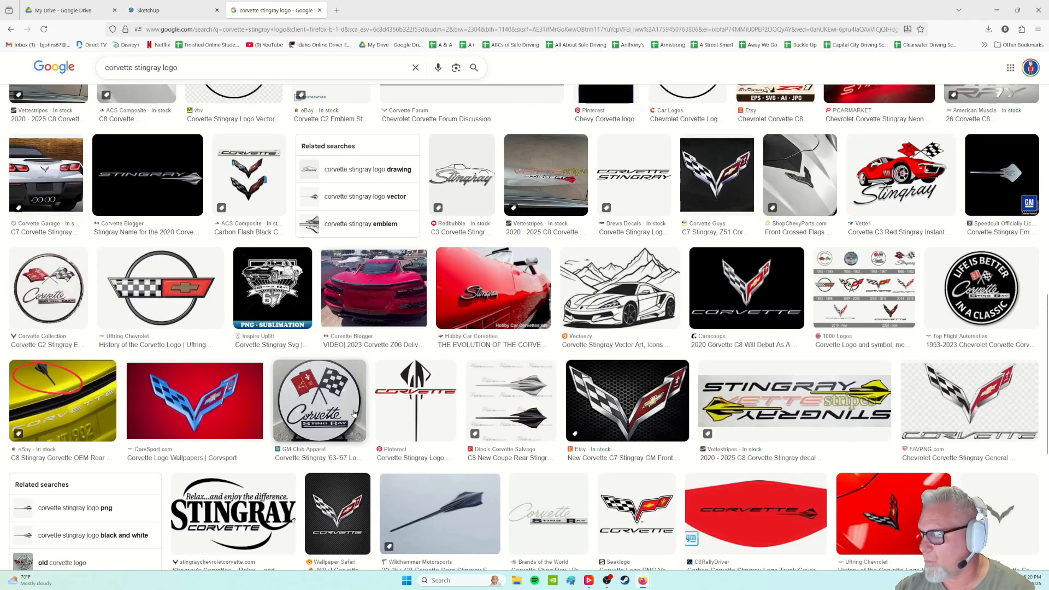
{"action": "scroll", "coordinate": [355, 414], "scroll_direction": "down", "scroll_amount": 4}
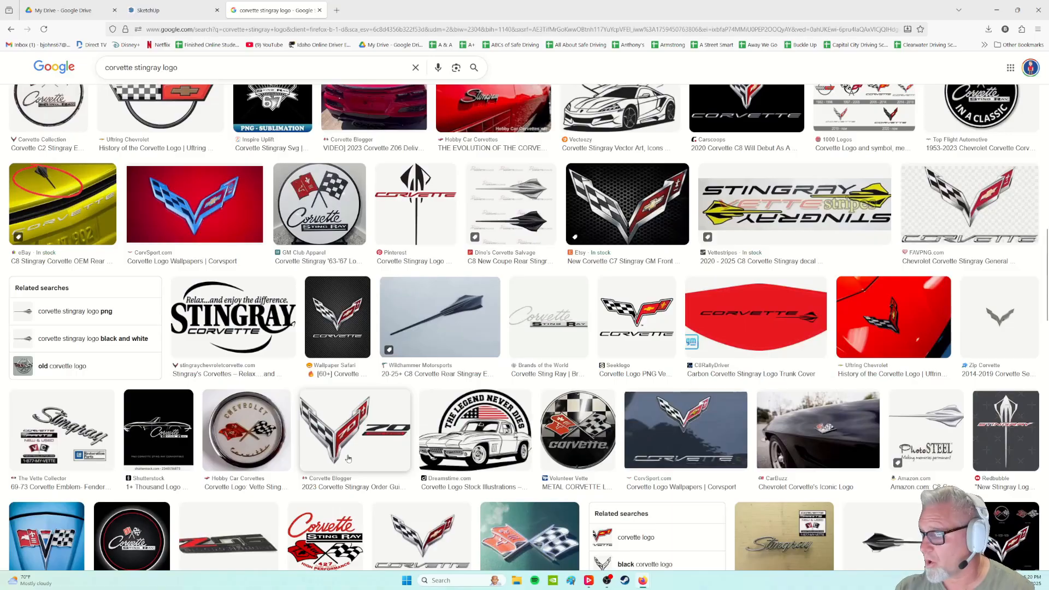
{"action": "scroll", "coordinate": [349, 458], "scroll_direction": "up", "scroll_amount": 10}
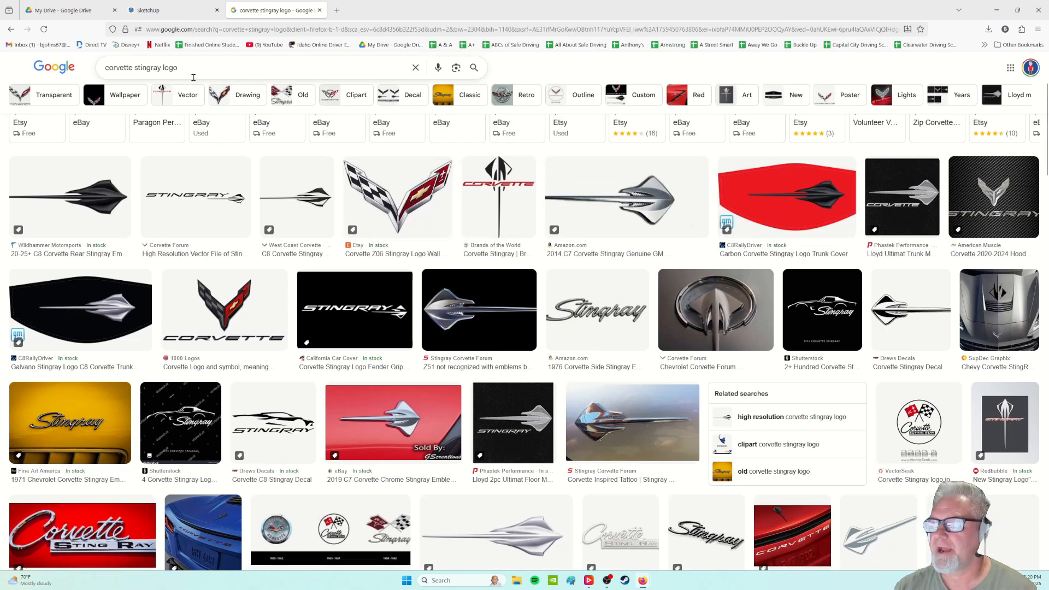
- Search Google for "nike logo" in another new browser tab
{"action": "left_click", "coordinate": [336, 10]}
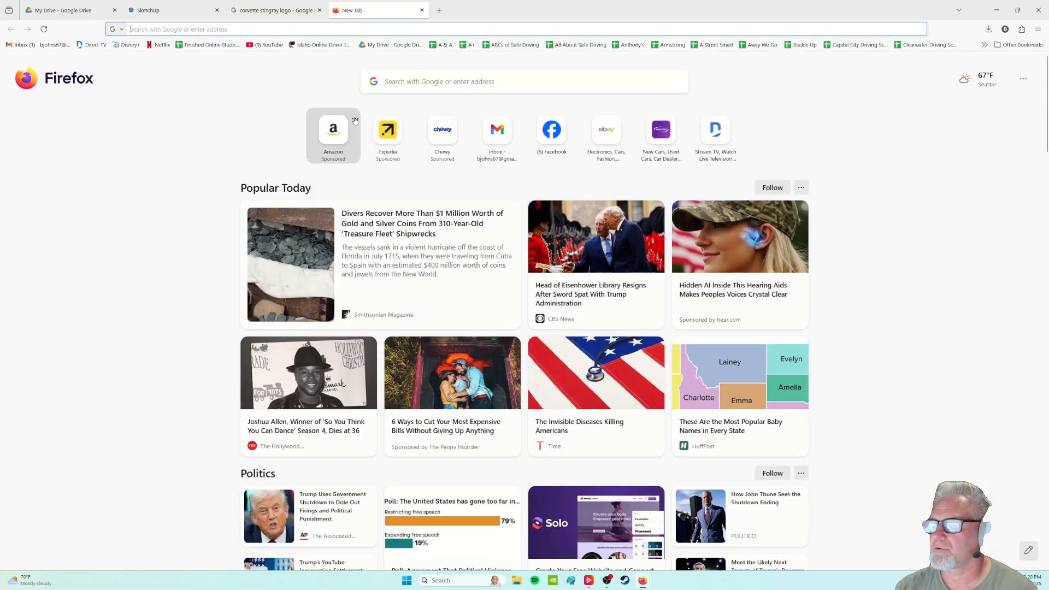
{"action": "type", "text": "nike logo"}
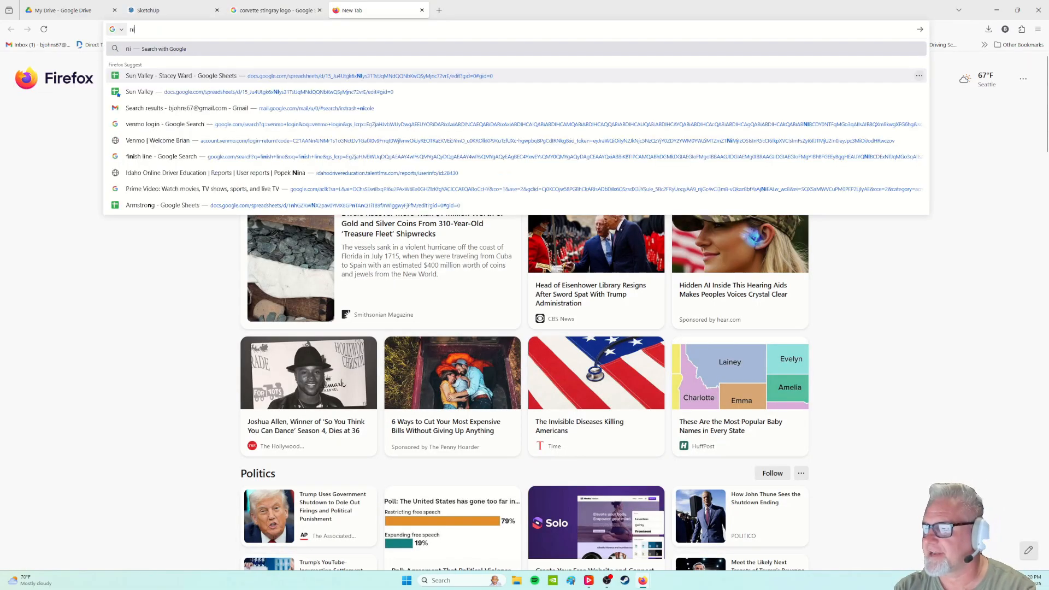
{"action": "key", "text": "Return"}
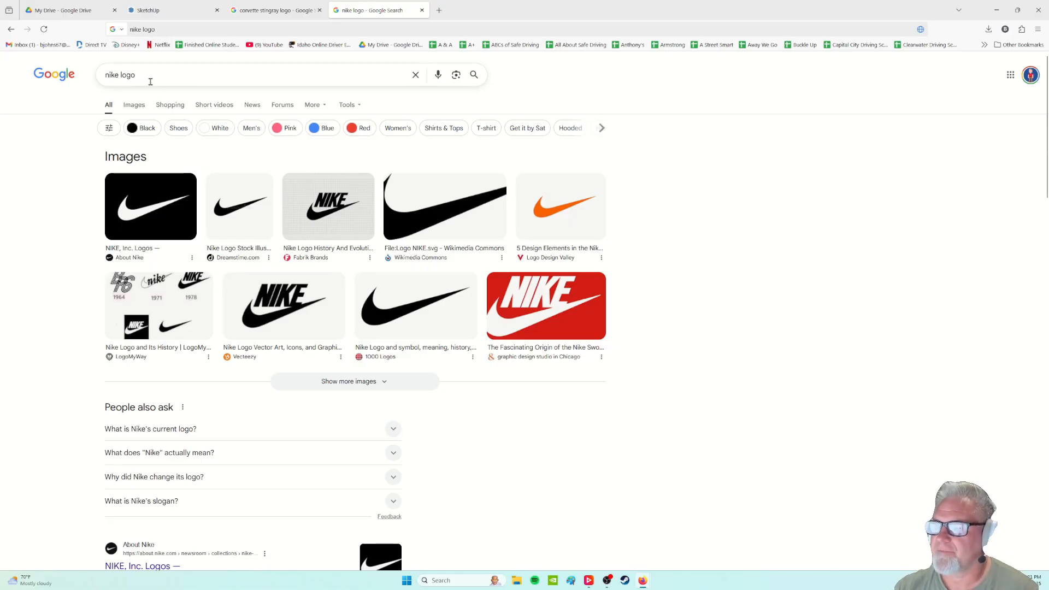
- Replace the Nike search with "call of duty logo", show its image results and look through the logo designs
{"action": "left_click_drag", "start_coordinate": [150, 77], "coordinate": [24, 81]}
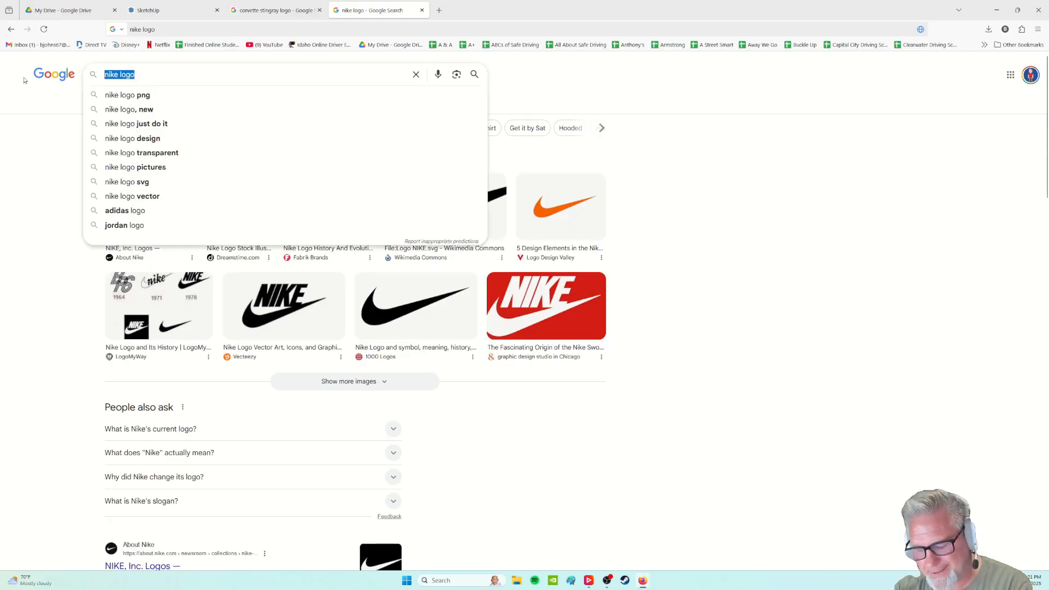
{"action": "type", "text": "cal"}
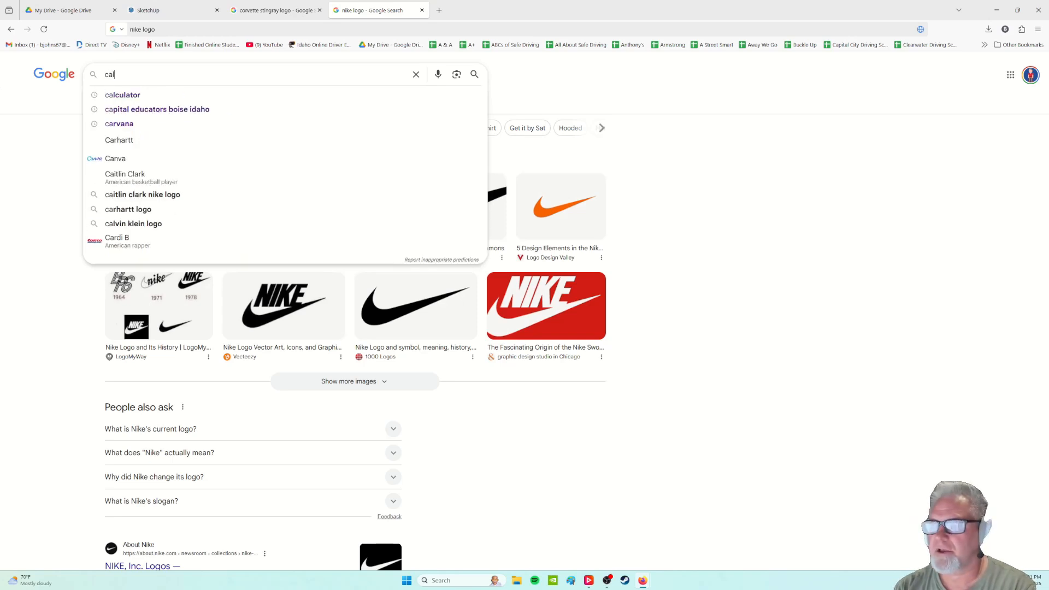
{"action": "type", "text": "l of duty logo"}
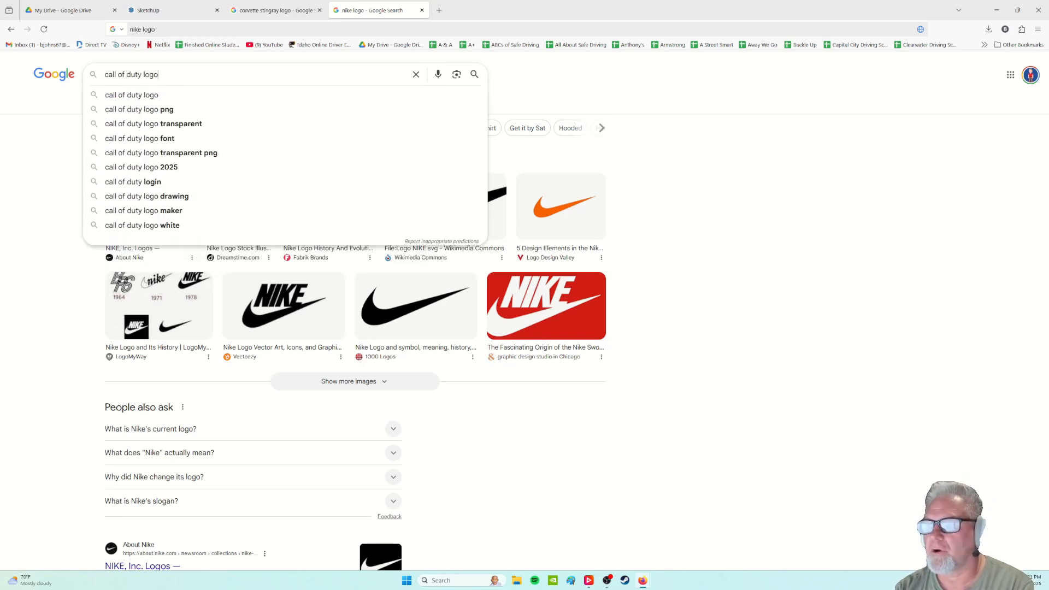
{"action": "key", "text": "Return"}
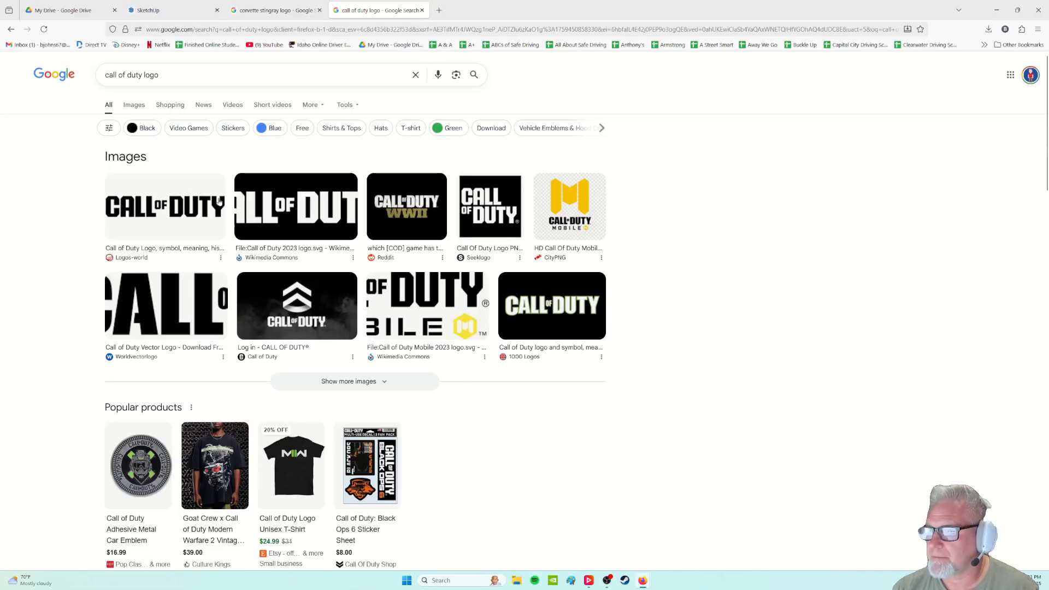
{"action": "left_click", "coordinate": [305, 326]}
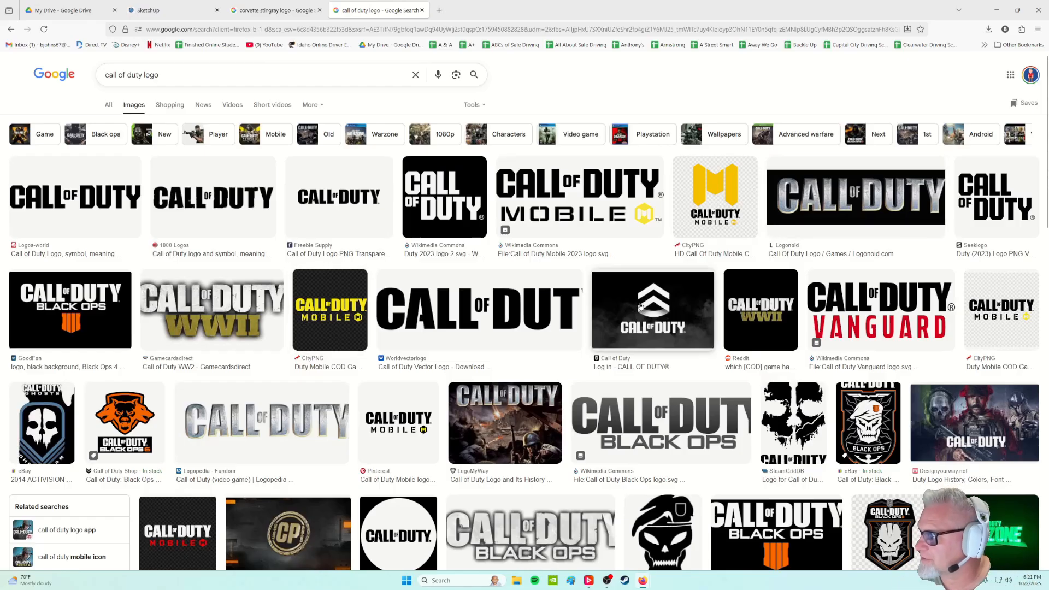
{"action": "scroll", "coordinate": [641, 306], "scroll_direction": "down", "scroll_amount": 1}
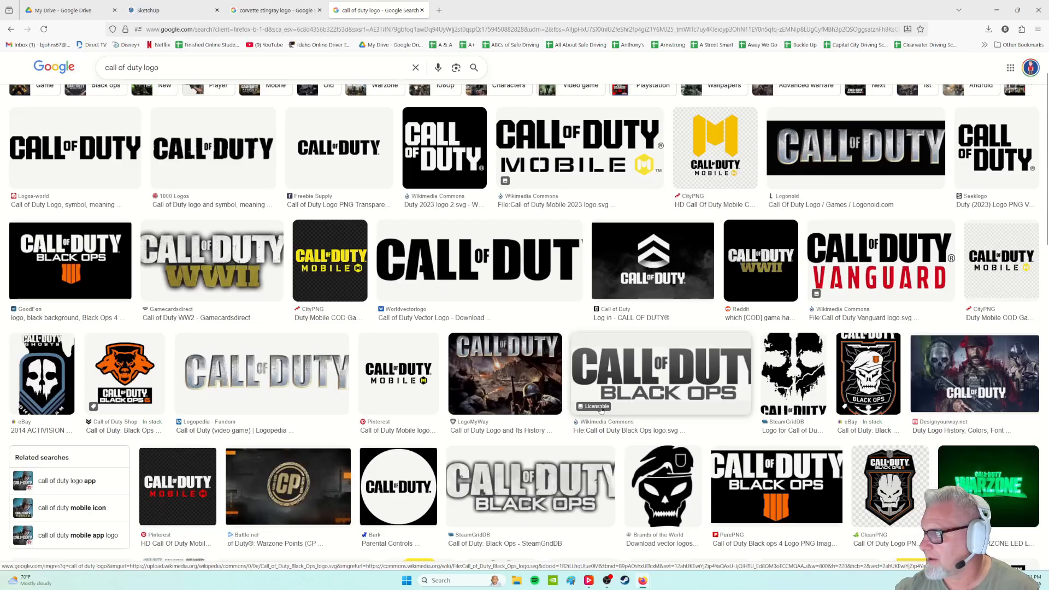
{"action": "scroll", "coordinate": [513, 427], "scroll_direction": "down", "scroll_amount": 2}
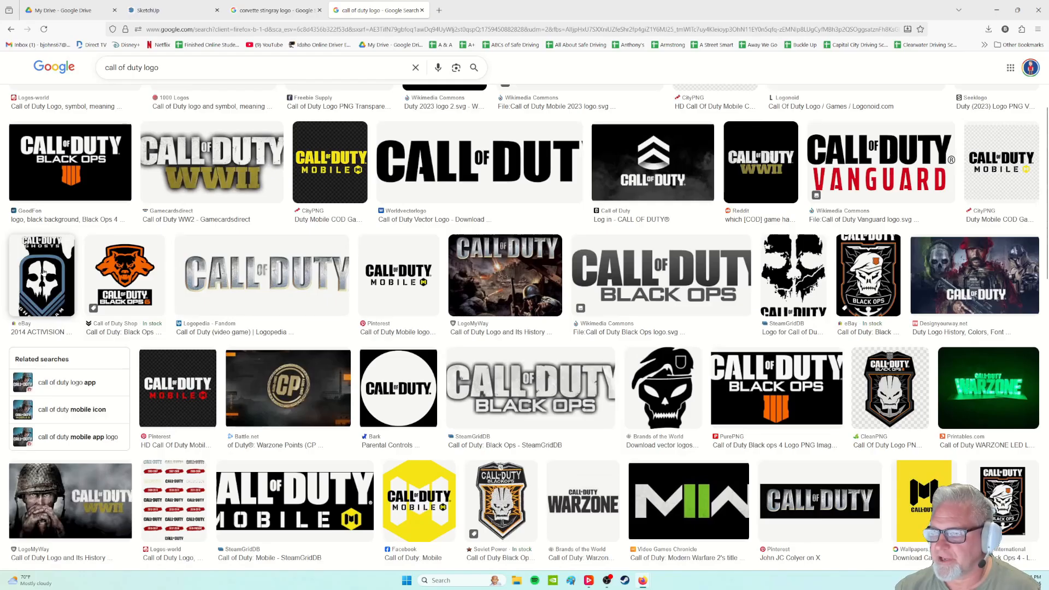
{"action": "scroll", "coordinate": [204, 455], "scroll_direction": "down", "scroll_amount": 5}
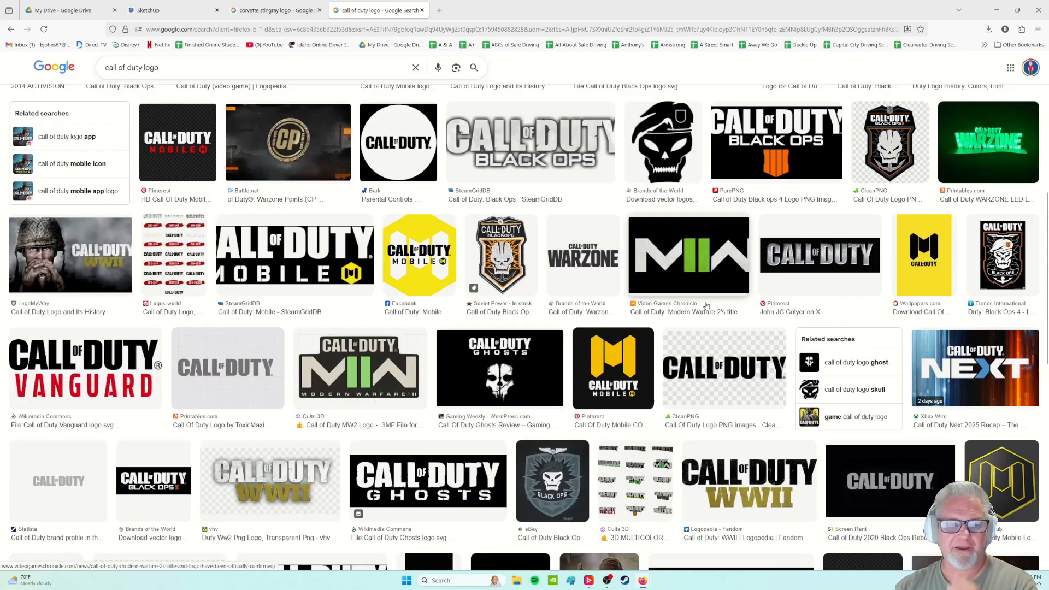
{"action": "scroll", "coordinate": [527, 395], "scroll_direction": "down", "scroll_amount": 5}
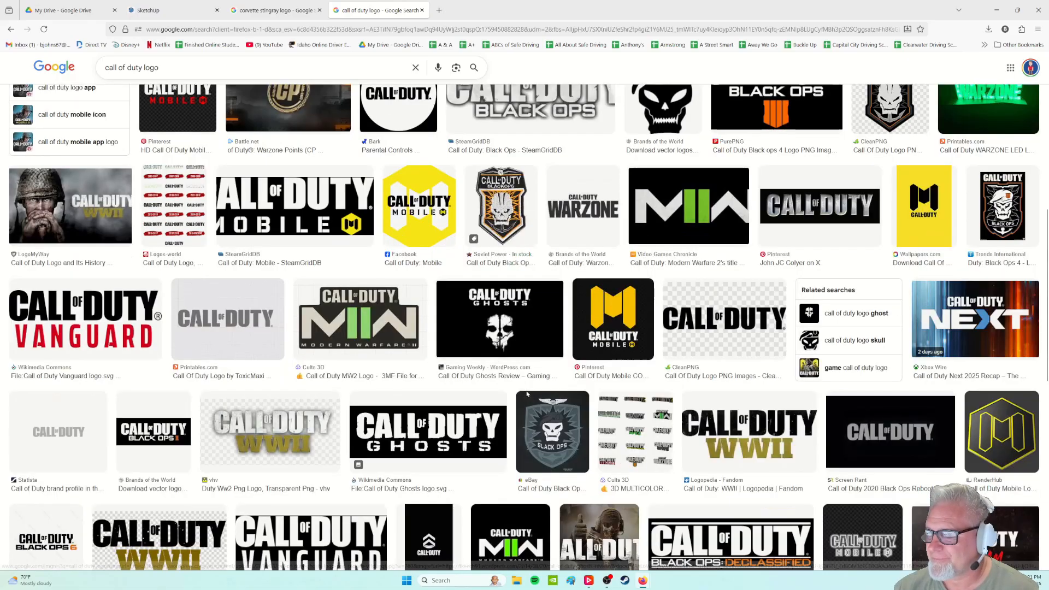
{"action": "scroll", "coordinate": [555, 414], "scroll_direction": "up", "scroll_amount": 4}
{"action": "scroll", "coordinate": [555, 414], "scroll_direction": "up", "scroll_amount": 3}
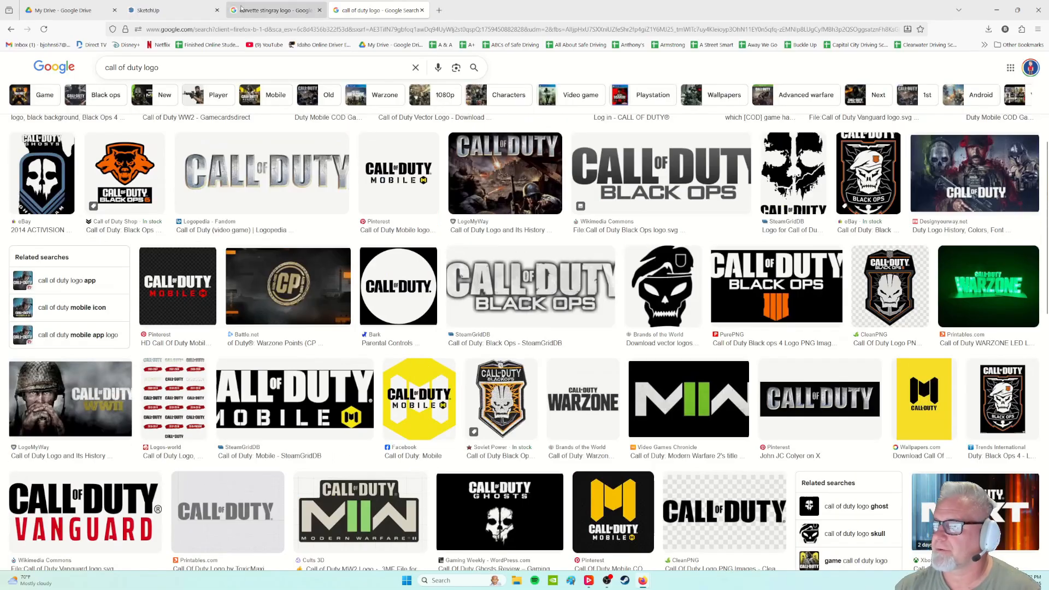
- Return to the "corvette stingray logo" image results and open the 2014 C7 Corvette Stingray fender emblem picture from Amazon.com
{"action": "left_click", "coordinate": [269, 11]}
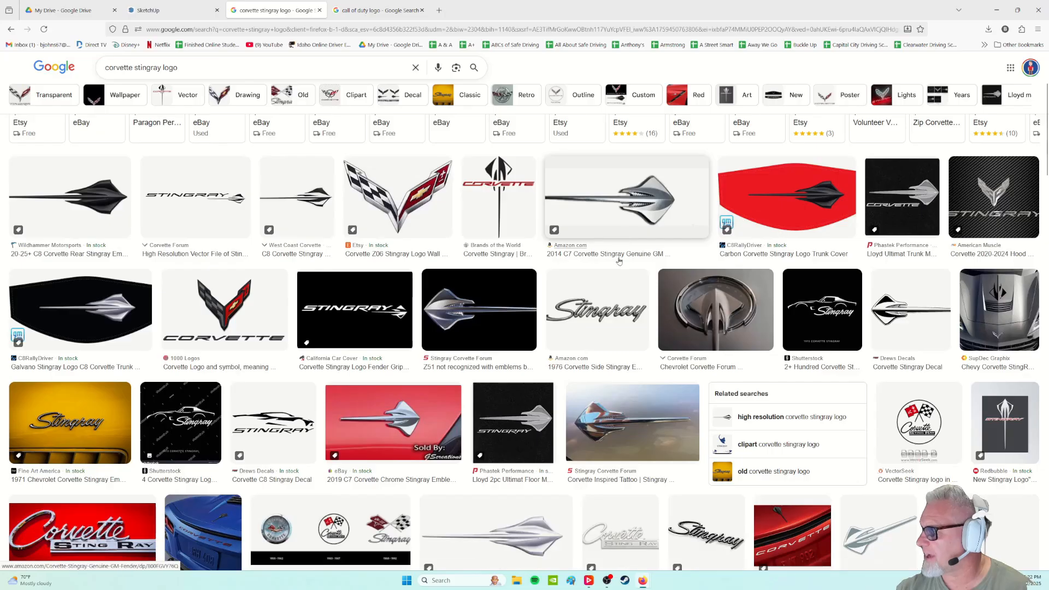
{"action": "scroll", "coordinate": [608, 298], "scroll_direction": "down", "scroll_amount": 5}
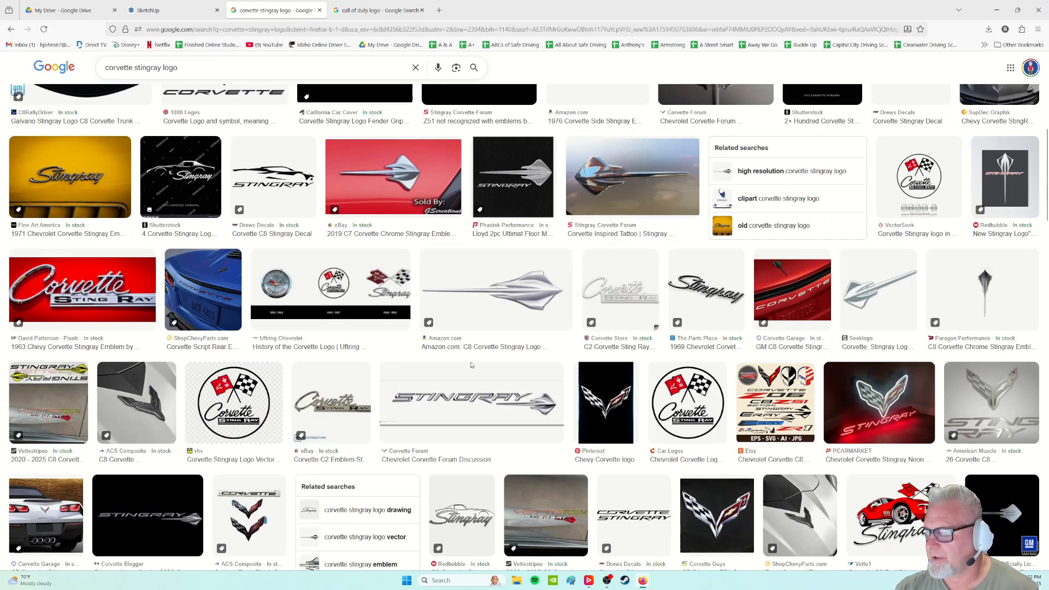
{"action": "scroll", "coordinate": [472, 365], "scroll_direction": "up", "scroll_amount": 6}
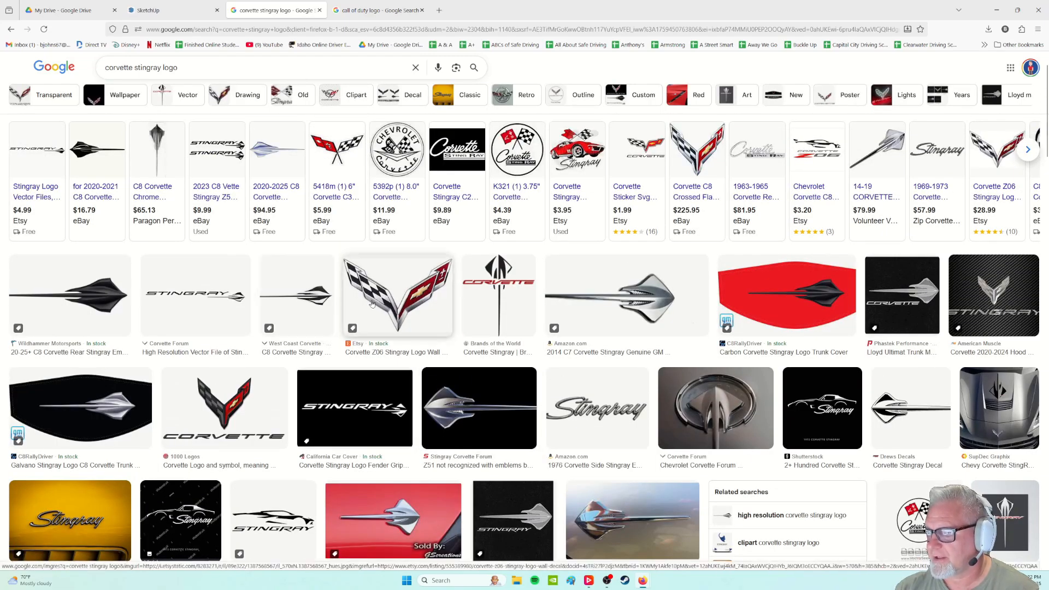
{"action": "left_click", "coordinate": [646, 305]}
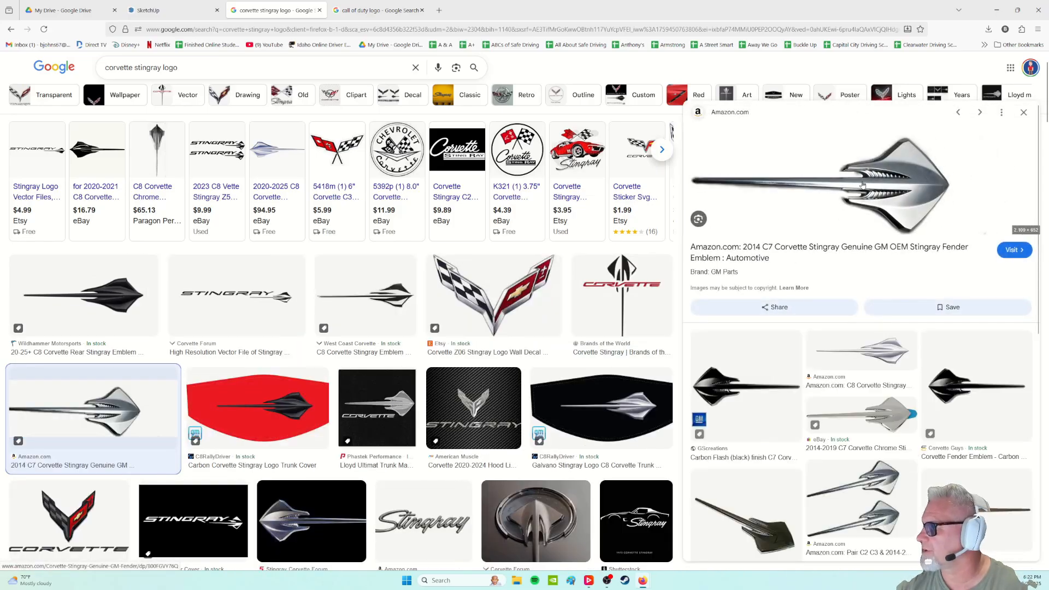
- Save the enlarged Stingray emblem picture to the Downloads folder as a JPEG image named stingray
{"action": "right_click", "coordinate": [863, 186]}
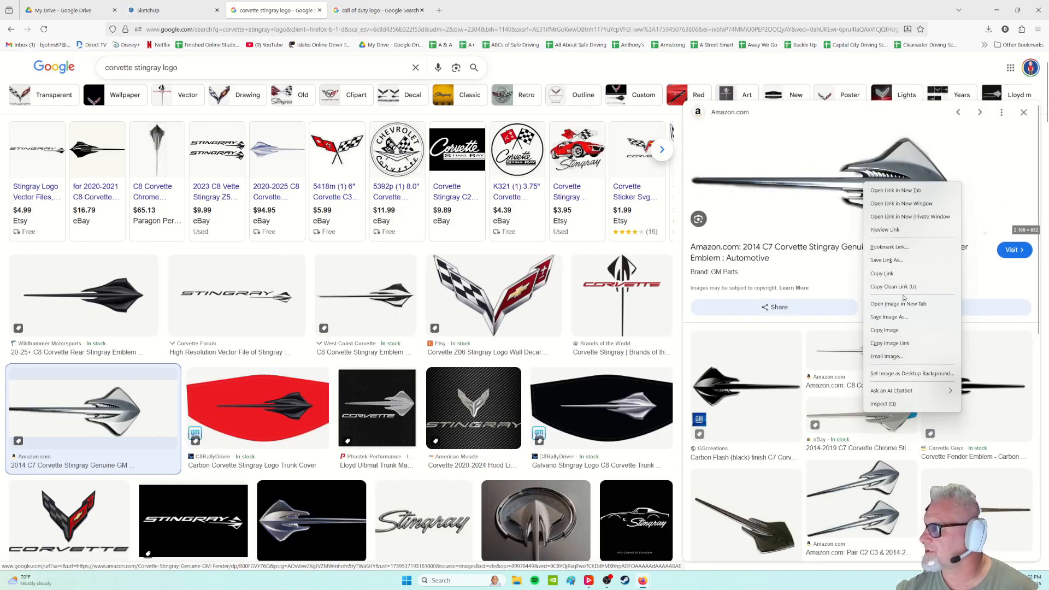
{"action": "left_click", "coordinate": [897, 318]}
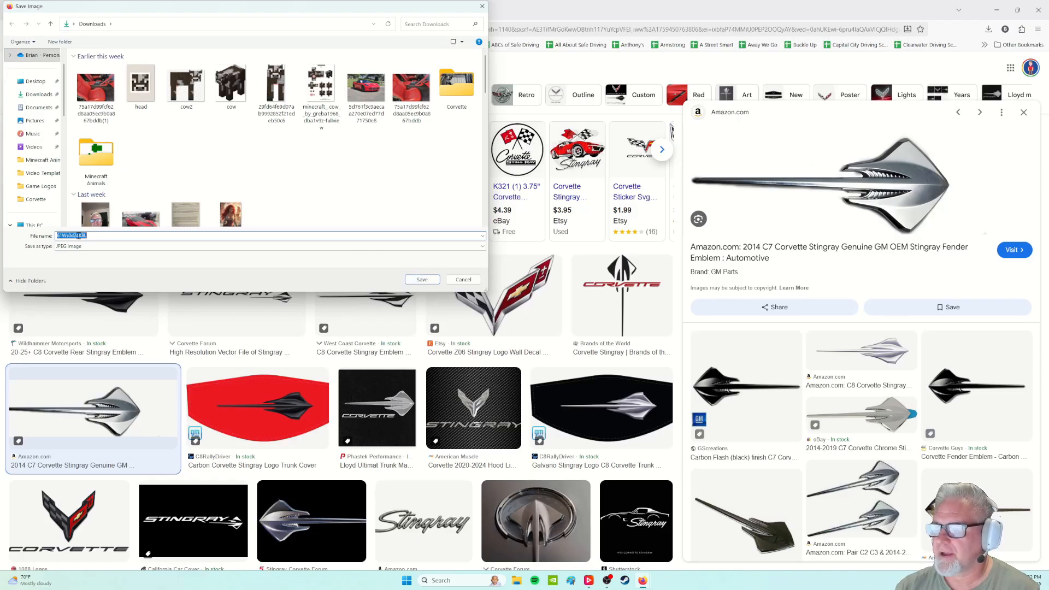
{"action": "type", "text": "stingray"}
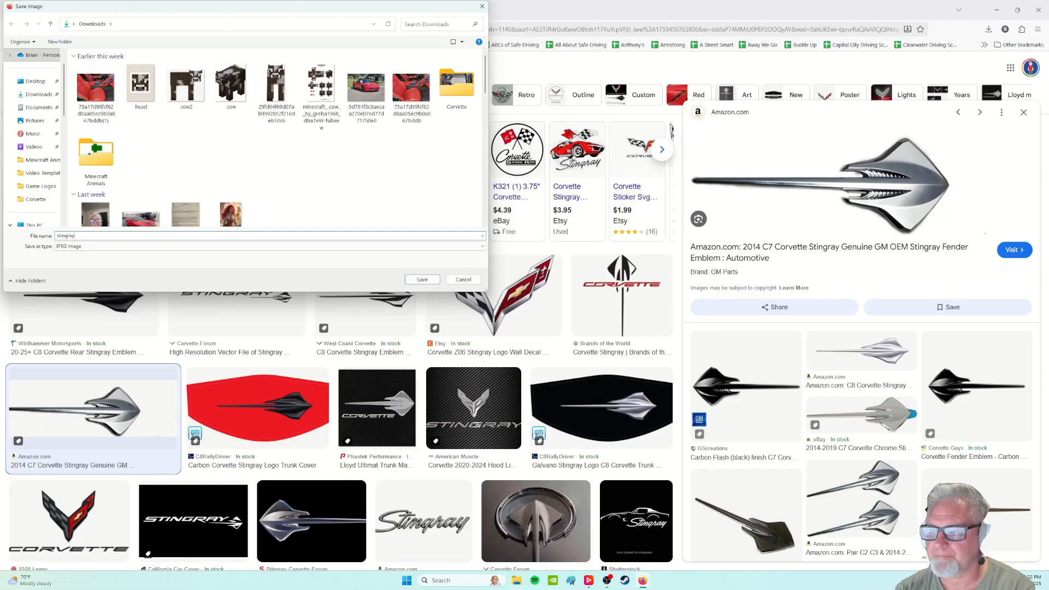
{"action": "key", "text": "Return"}
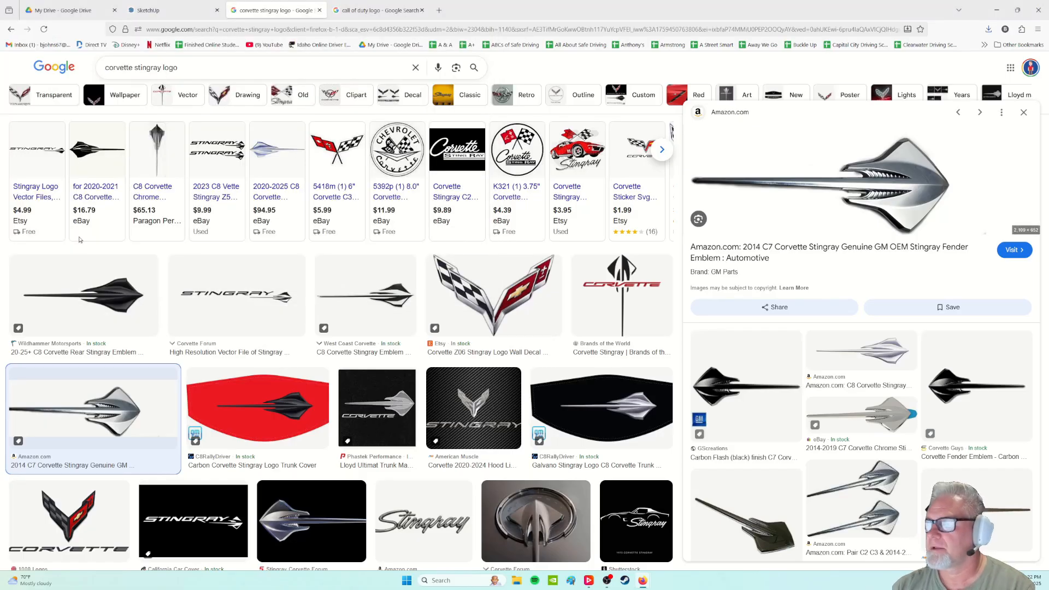
- Switch to SketchUp and choose stingray.jpg from this device as the file to import
{"action": "left_click", "coordinate": [159, 10]}
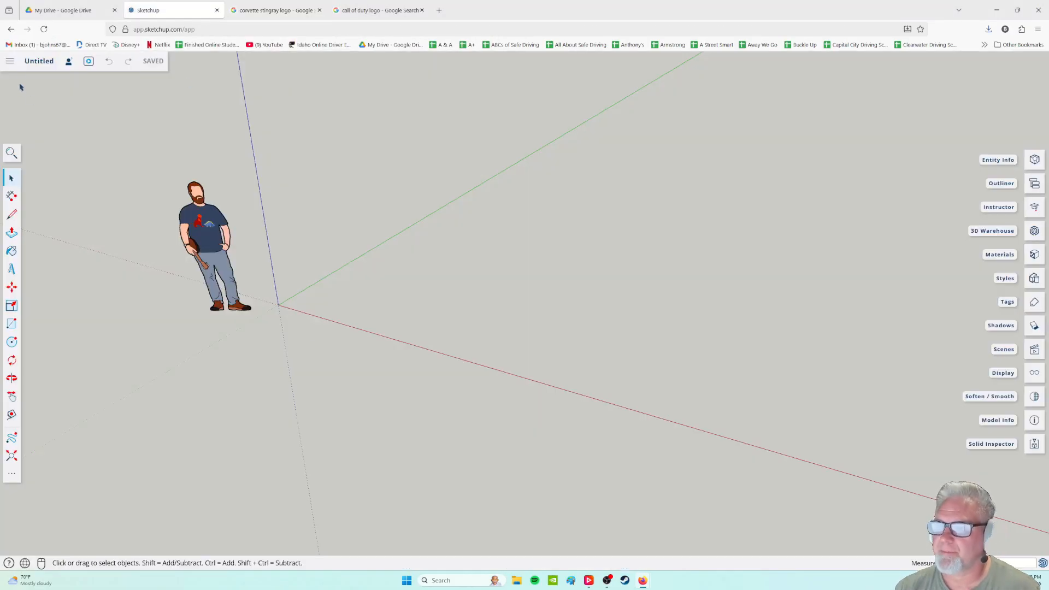
{"action": "left_click", "coordinate": [12, 62]}
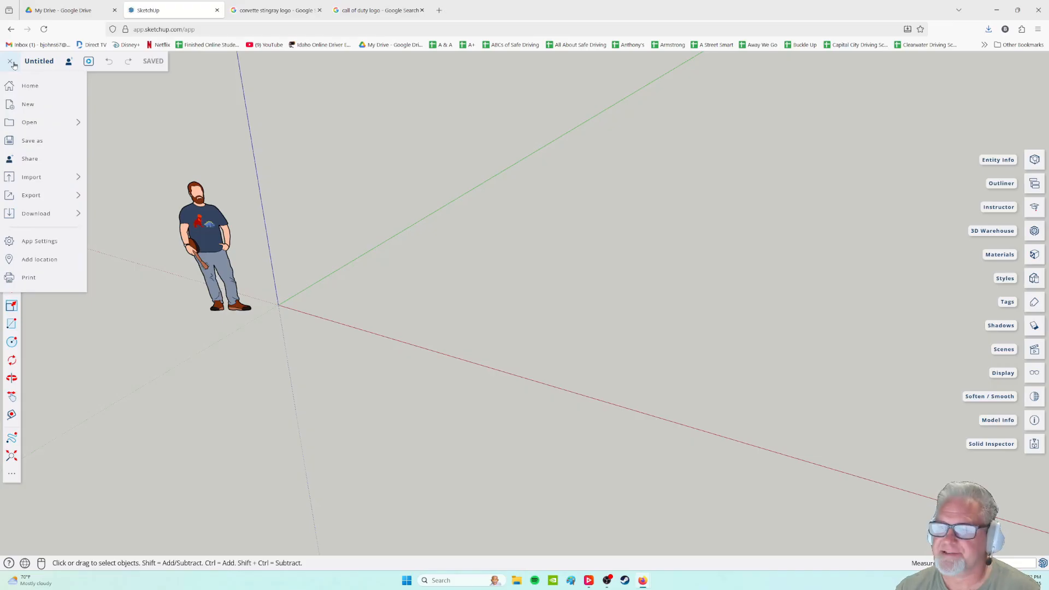
{"action": "left_click", "coordinate": [31, 176]}
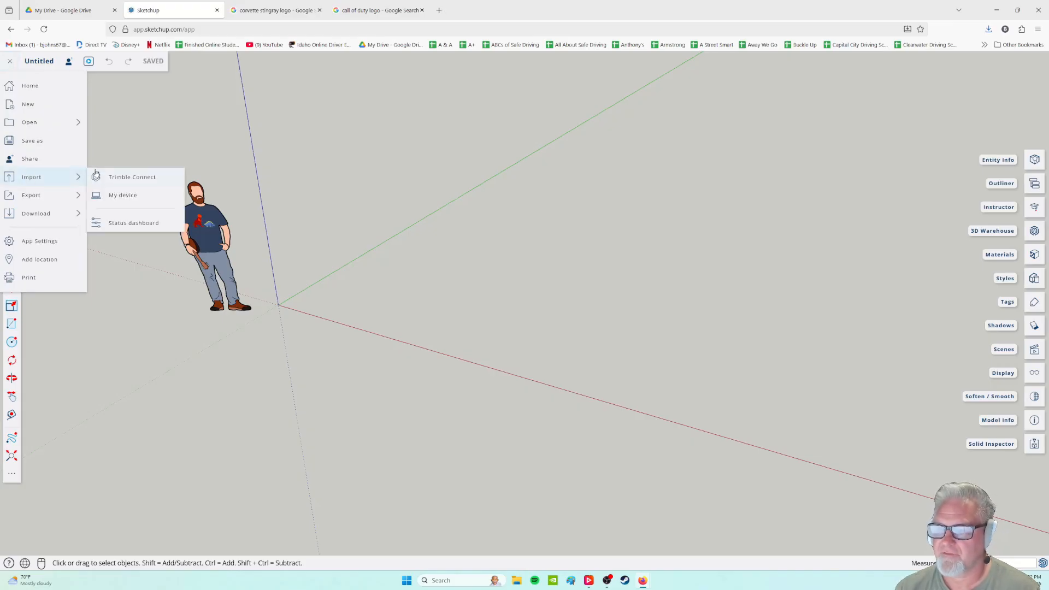
{"action": "left_click", "coordinate": [123, 196]}
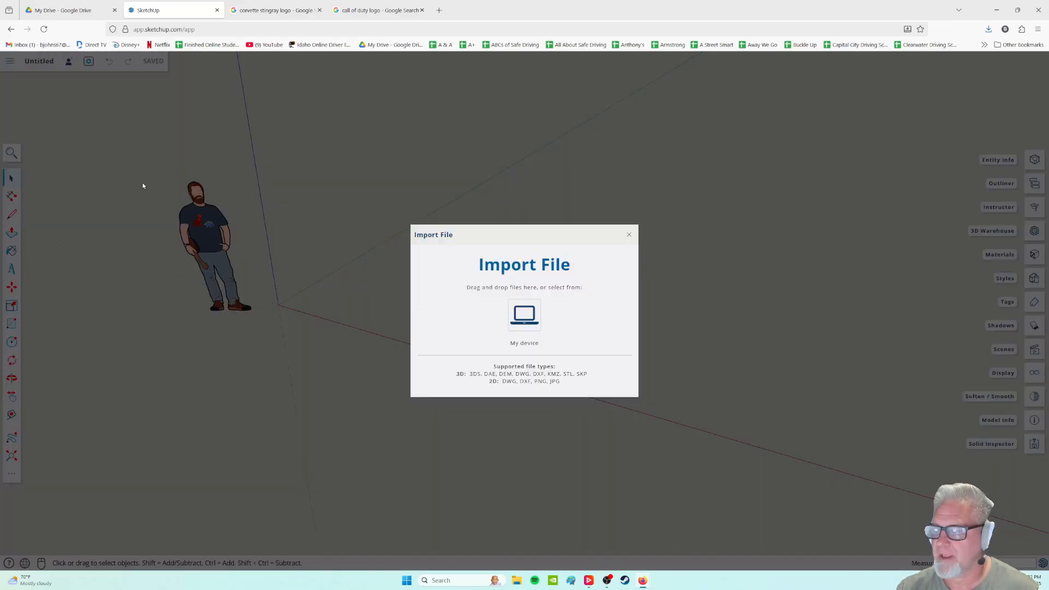
{"action": "left_click", "coordinate": [526, 318]}
{"action": "left_click", "coordinate": [96, 93]}
{"action": "left_click", "coordinate": [426, 281]}
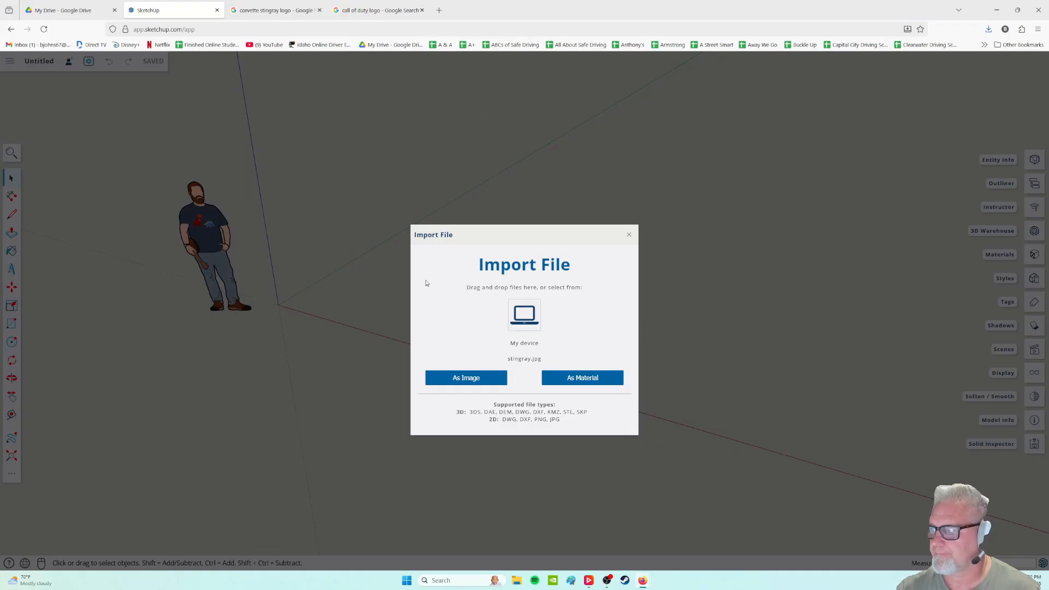
- Import stingray.jpg as an image and place it flat on the ground with one corner at the origin, along the red axis
{"action": "left_click", "coordinate": [465, 378]}
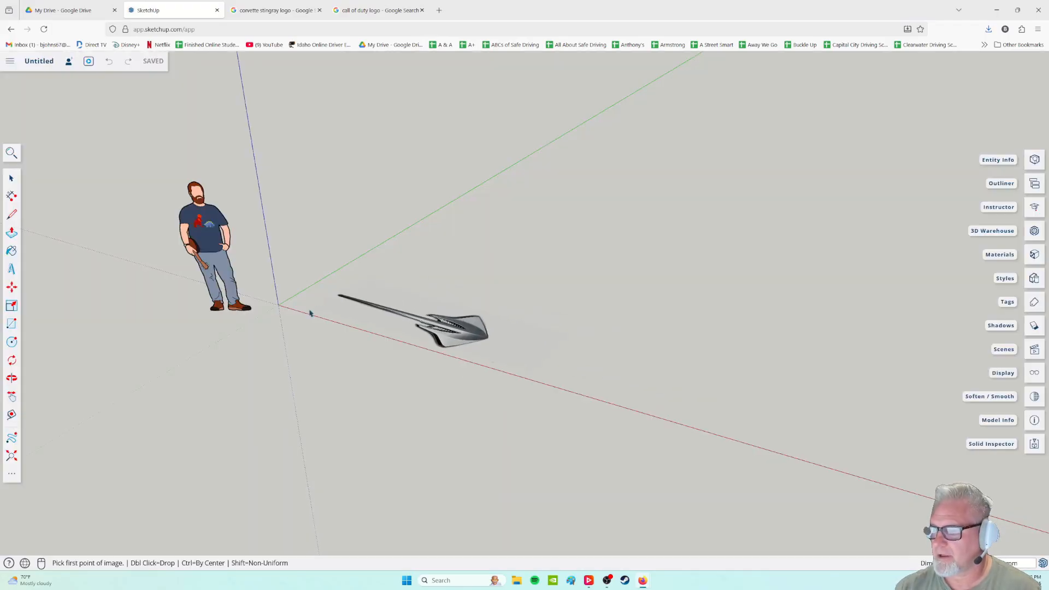
{"action": "left_click", "coordinate": [279, 305]}
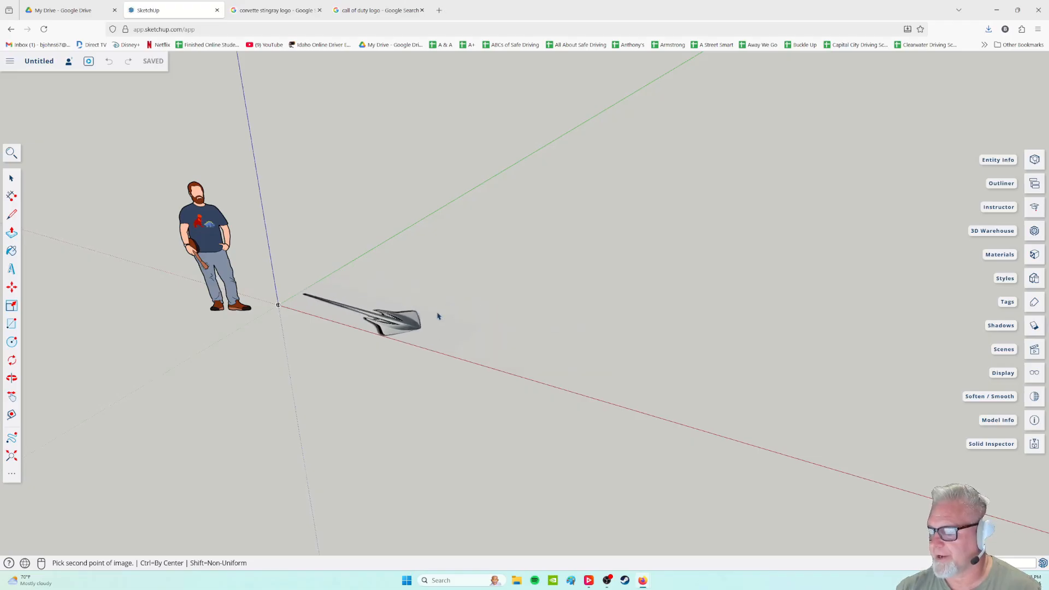
{"action": "left_click", "coordinate": [382, 300]}
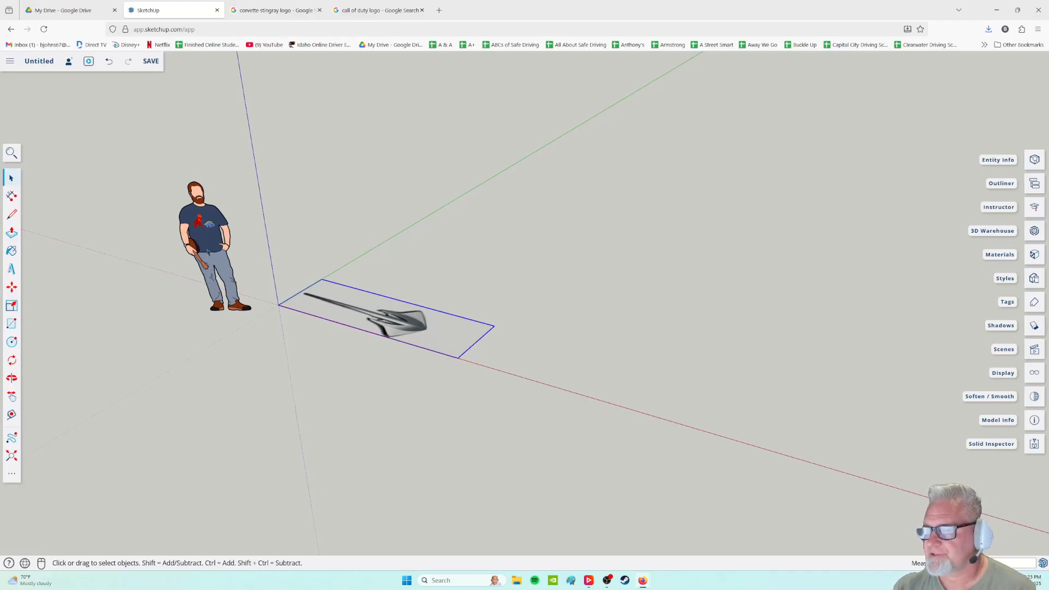
- Delete the human scale figure standing beside the origin
{"action": "left_click", "coordinate": [208, 232]}
{"action": "key", "text": "Delete"}
- Draw a rectangle over the whole emblem image, from its corner at the origin to the opposite corner
{"action": "middle_click_drag", "start_coordinate": [209, 232], "coordinate": [346, 286]}
{"action": "middle_click_drag", "start_coordinate": [443, 473], "coordinate": [438, 342]}
{"action": "scroll", "coordinate": [412, 302], "scroll_direction": "up", "scroll_amount": 5}
{"action": "scroll", "coordinate": [441, 333], "scroll_direction": "up", "scroll_amount": 2}
{"action": "scroll", "coordinate": [442, 336], "scroll_direction": "down", "scroll_amount": 3}
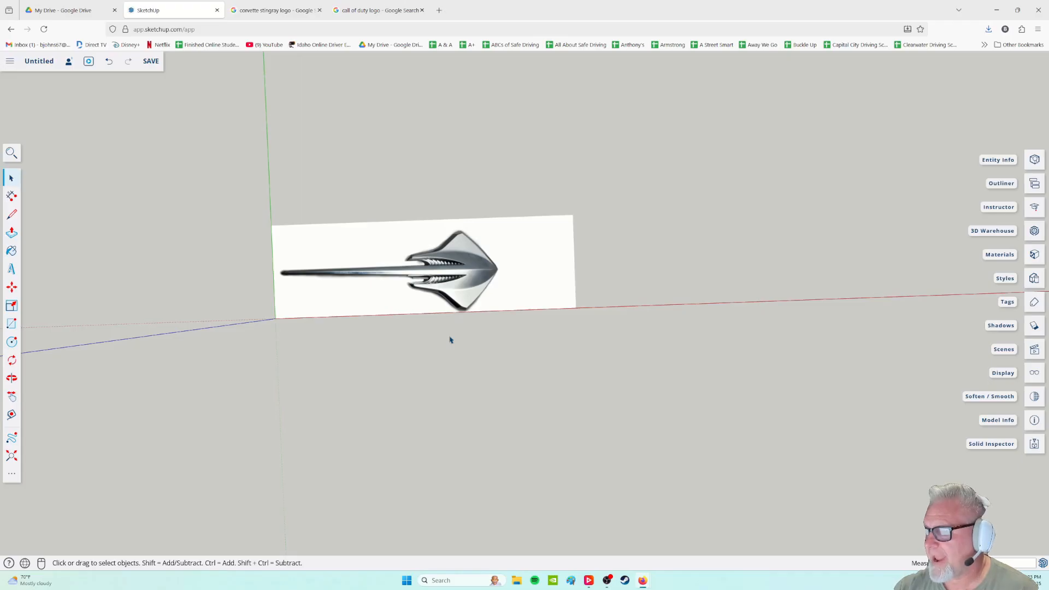
{"action": "scroll", "coordinate": [442, 339], "scroll_direction": "up", "scroll_amount": 2}
{"action": "scroll", "coordinate": [442, 339], "scroll_direction": "down", "scroll_amount": 3}
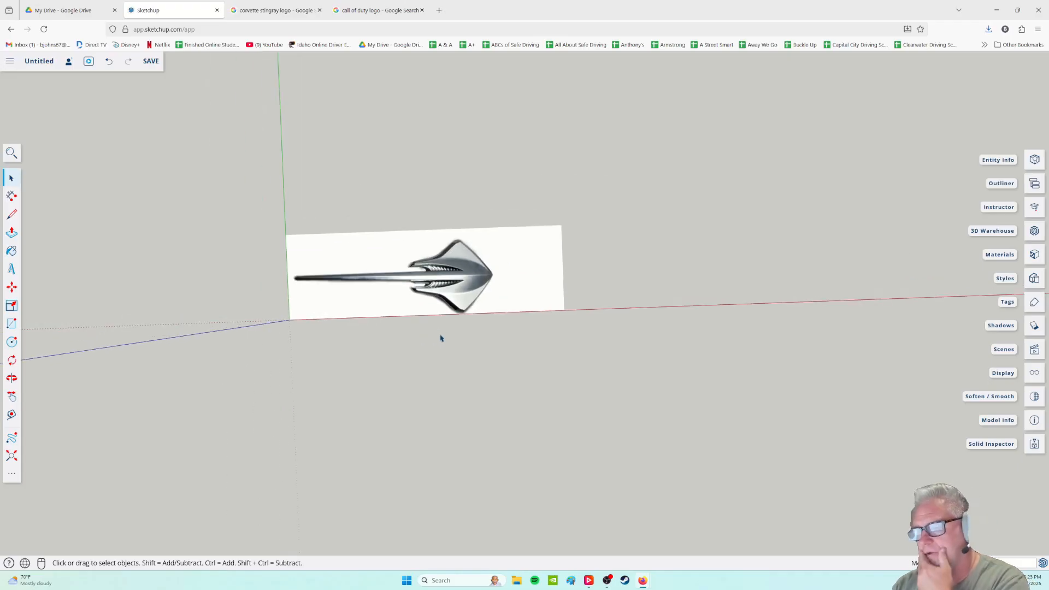
{"action": "mouse_move", "coordinate": [413, 329]}
{"action": "middle_mouse_down"}
{"action": "mouse_move", "coordinate": [419, 309]}
{"action": "mouse_move", "coordinate": [470, 355]}
{"action": "mouse_move", "coordinate": [546, 277]}
{"action": "mouse_move", "coordinate": [589, 385]}
{"action": "mouse_move", "coordinate": [418, 313]}
{"action": "middle_mouse_up"}
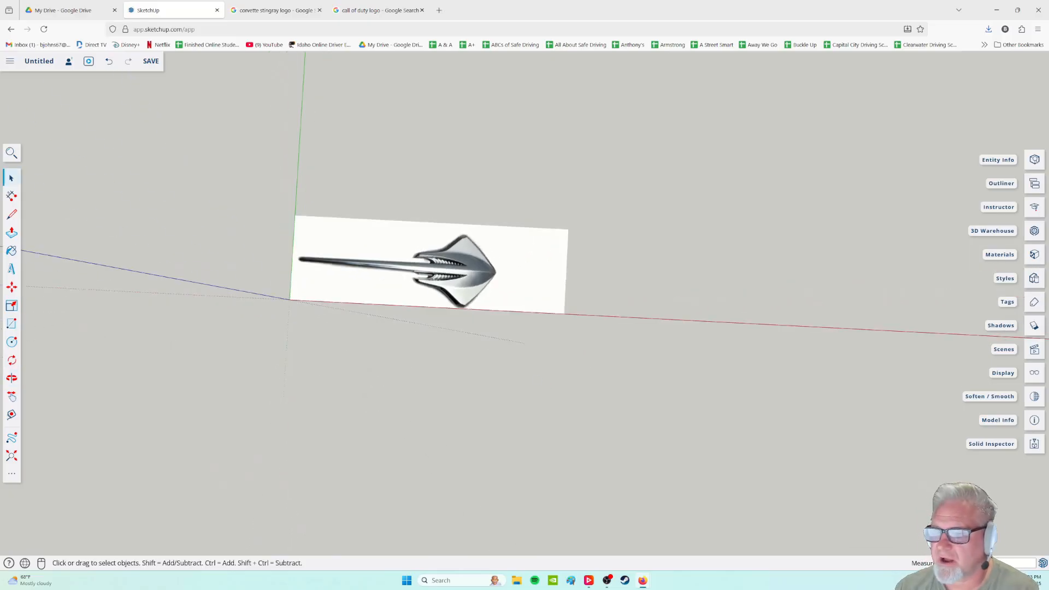
{"action": "left_click", "coordinate": [10, 325]}
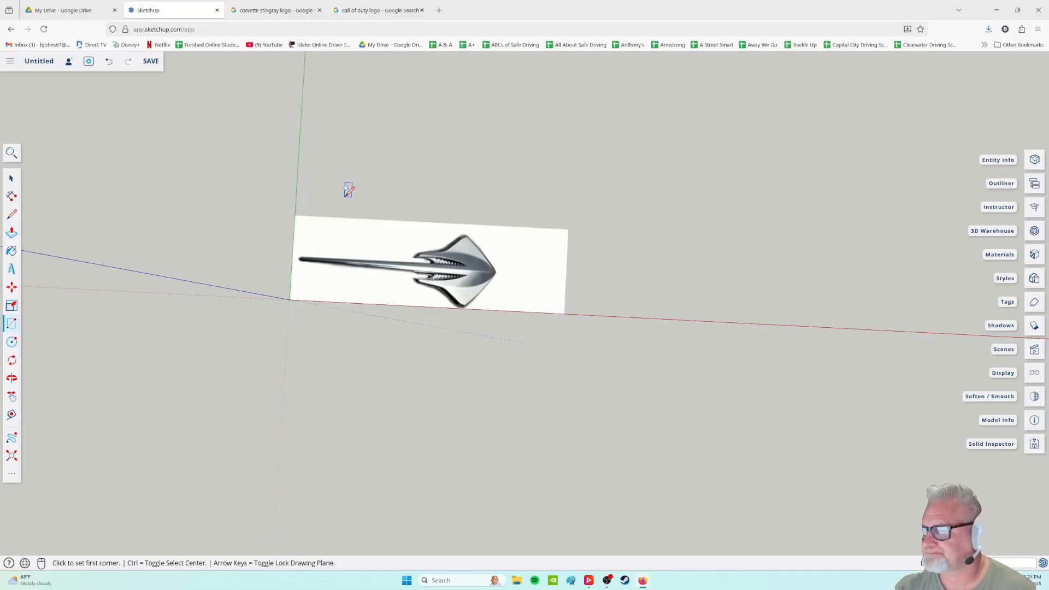
{"action": "left_click", "coordinate": [289, 300]}
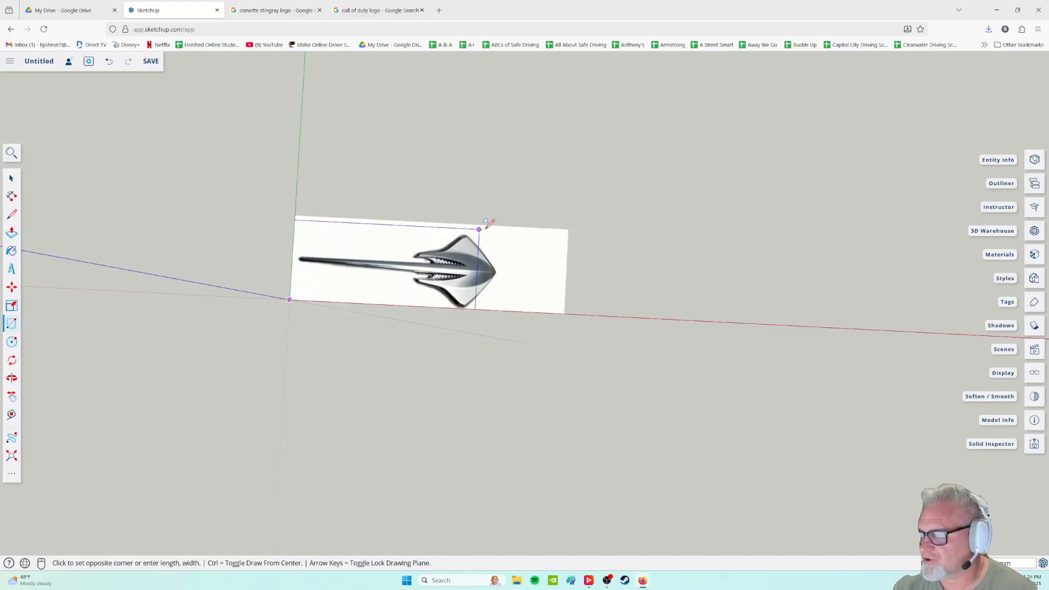
{"action": "left_click", "coordinate": [569, 230]}
{"action": "middle_click_drag", "start_coordinate": [533, 324], "coordinate": [250, 277]}
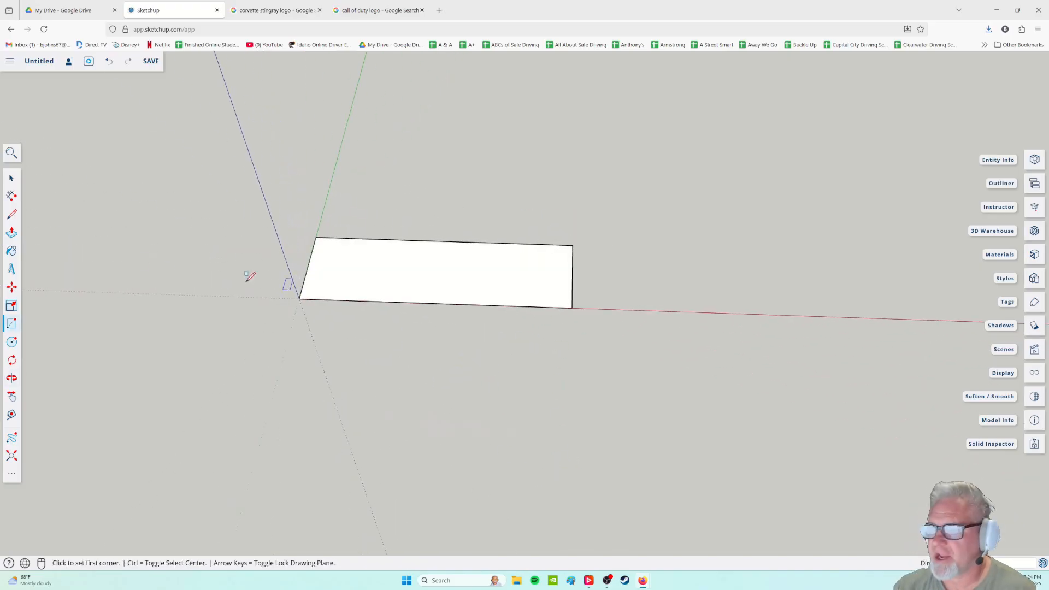
- Select the rectangle's face and apply the X-ray default style so the emblem image shows through it
{"action": "left_click", "coordinate": [10, 179]}
{"action": "left_click", "coordinate": [469, 280]}
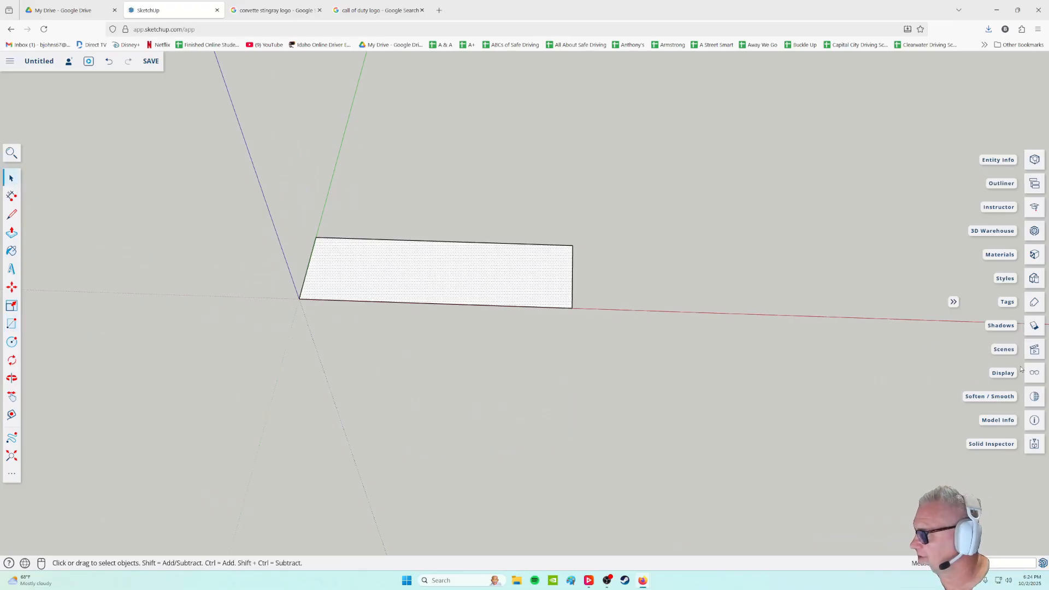
{"action": "left_click", "coordinate": [1034, 280]}
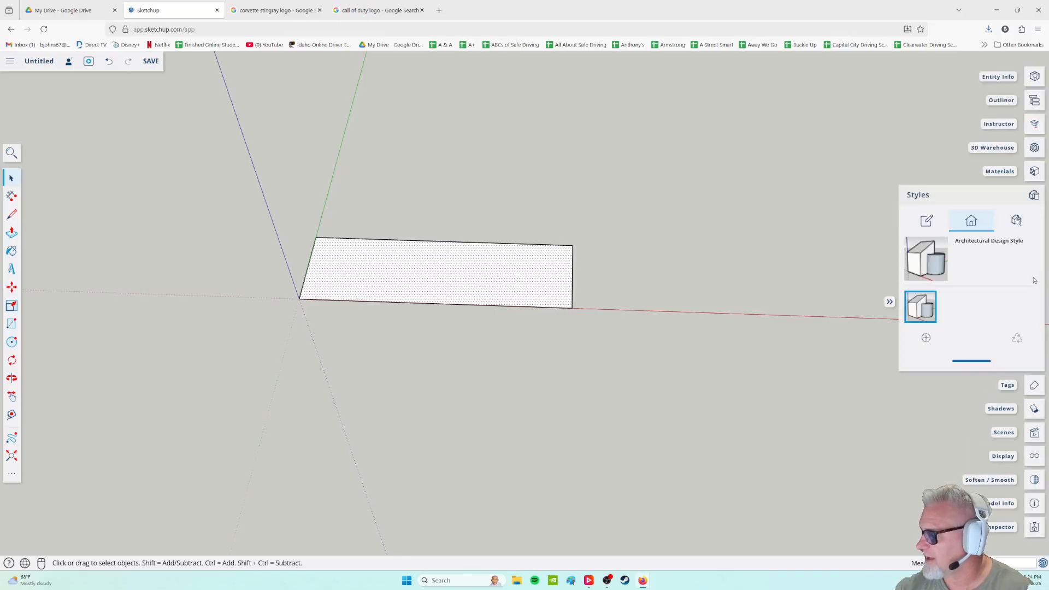
{"action": "left_click", "coordinate": [1018, 220]}
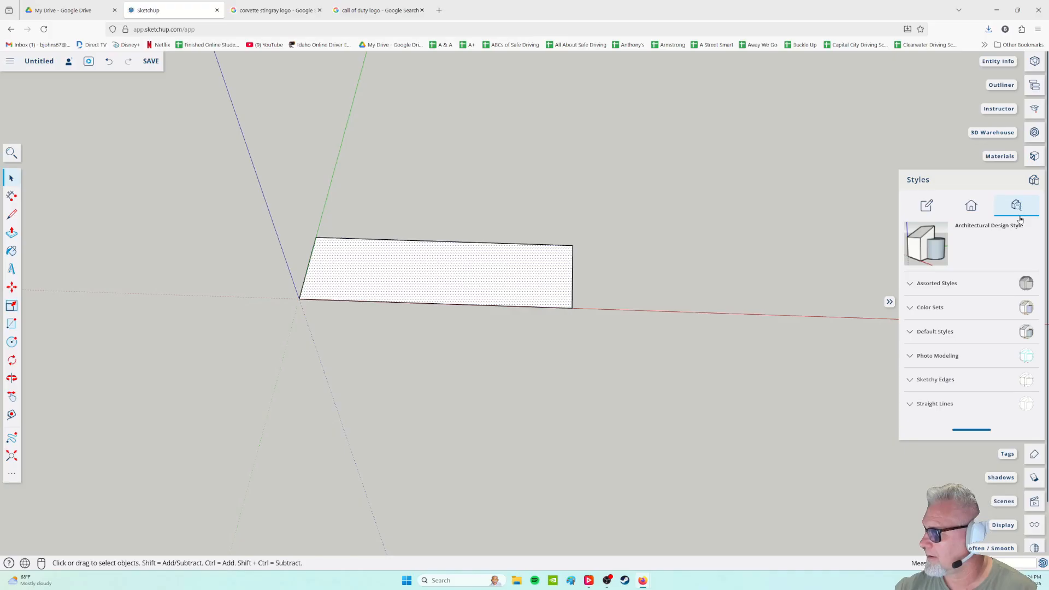
{"action": "left_click", "coordinate": [911, 332]}
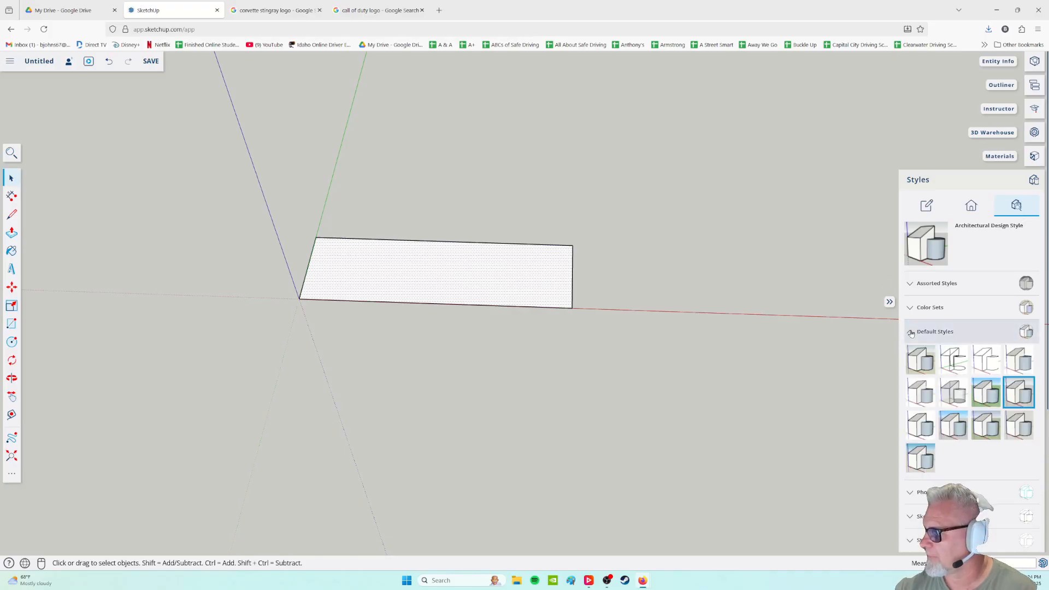
{"action": "left_click", "coordinate": [960, 397]}
{"action": "middle_click_drag", "start_coordinate": [544, 187], "coordinate": [569, 361]}
{"action": "scroll", "coordinate": [498, 352], "scroll_direction": "up", "scroll_amount": 3}
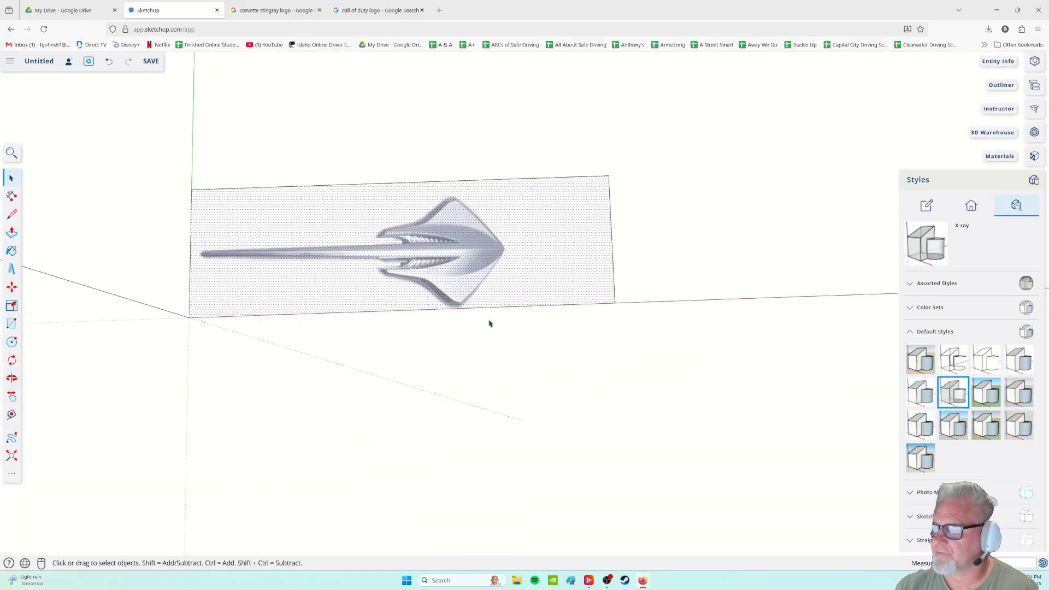
{"action": "middle_click_drag", "start_coordinate": [452, 339], "coordinate": [418, 288]}
{"action": "scroll", "coordinate": [497, 281], "scroll_direction": "down", "scroll_amount": 3}
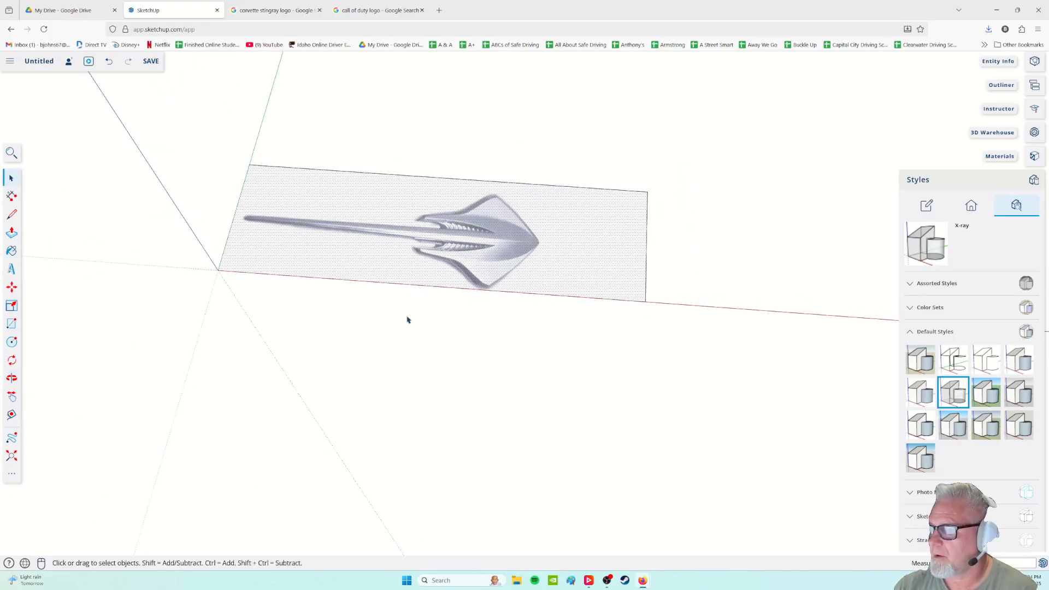
{"action": "middle_click_drag", "start_coordinate": [405, 325], "coordinate": [400, 283]}
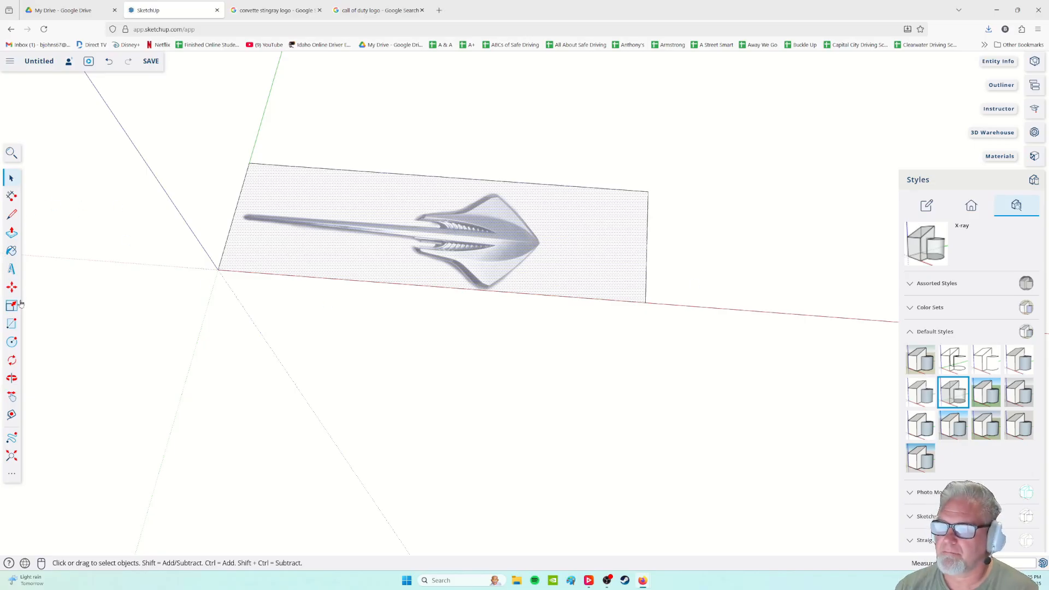
- Move the selected rectangle along the green axis until it is clear of the emblem image
{"action": "left_click", "coordinate": [12, 287]}
{"action": "left_click", "coordinate": [557, 244]}
{"action": "left_click", "coordinate": [569, 120]}
{"action": "scroll", "coordinate": [418, 303], "scroll_direction": "down", "scroll_amount": 2}
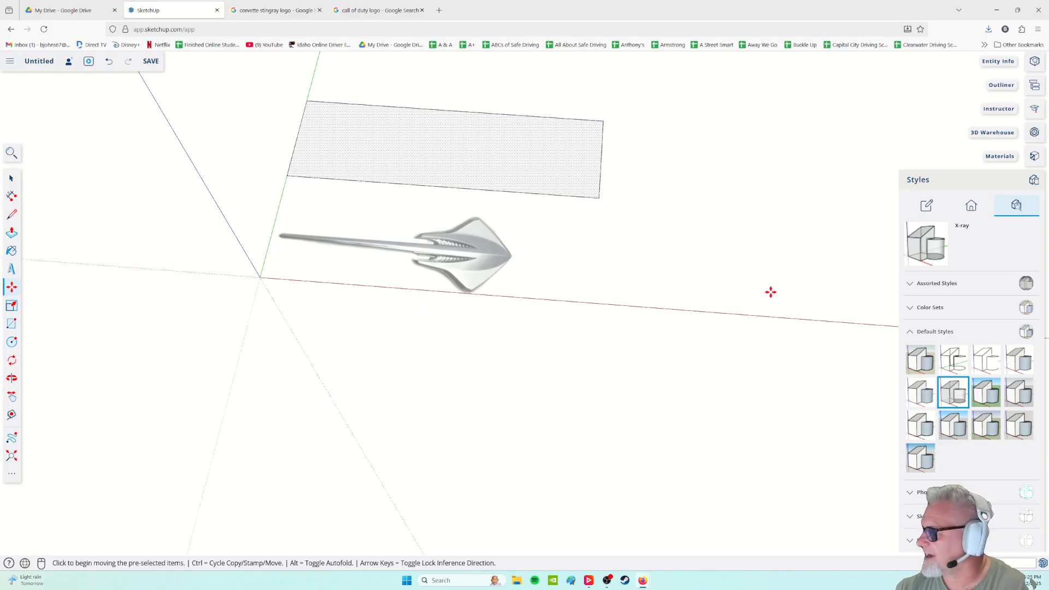
- Try the Simple, Woodworking, Urban Planning and Construction Documentation default styles on the model
{"action": "left_click", "coordinate": [992, 394]}
{"action": "middle_click_drag", "start_coordinate": [675, 431], "coordinate": [625, 265]}
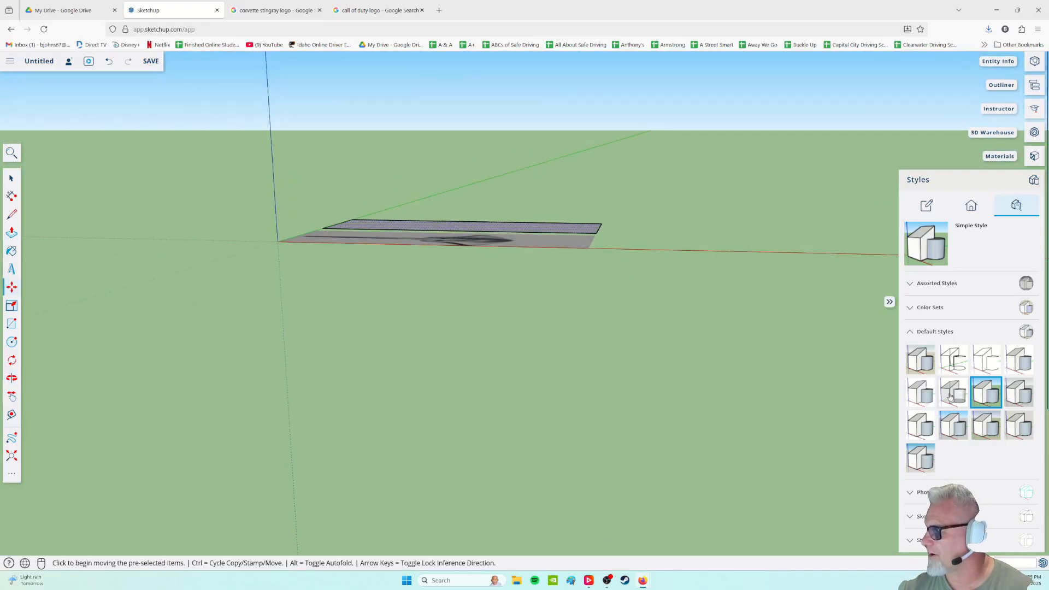
{"action": "left_click", "coordinate": [1018, 425]}
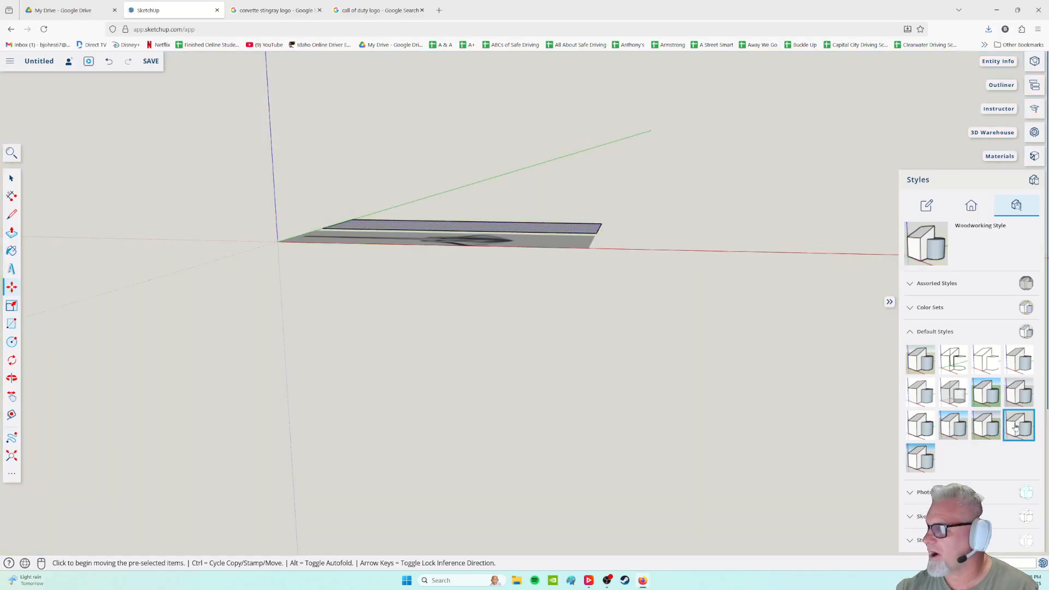
{"action": "left_click", "coordinate": [987, 428]}
{"action": "left_click", "coordinate": [958, 432]}
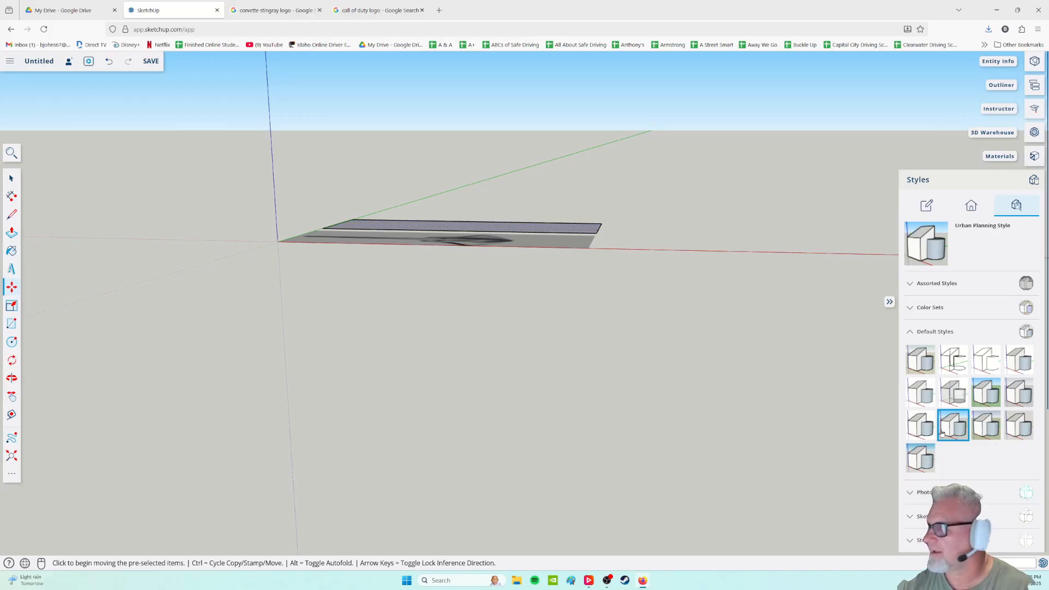
{"action": "left_click", "coordinate": [918, 429]}
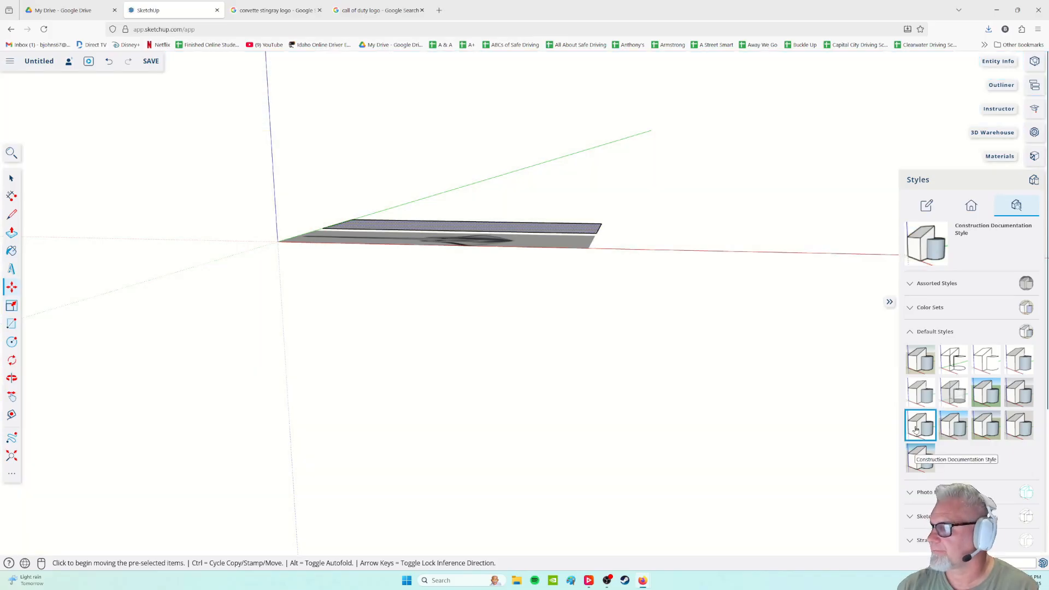
- Try further default styles on the model, including Wireframe and Shaded
{"action": "left_click", "coordinate": [928, 398]}
{"action": "left_click", "coordinate": [918, 363]}
{"action": "left_click", "coordinate": [951, 364]}
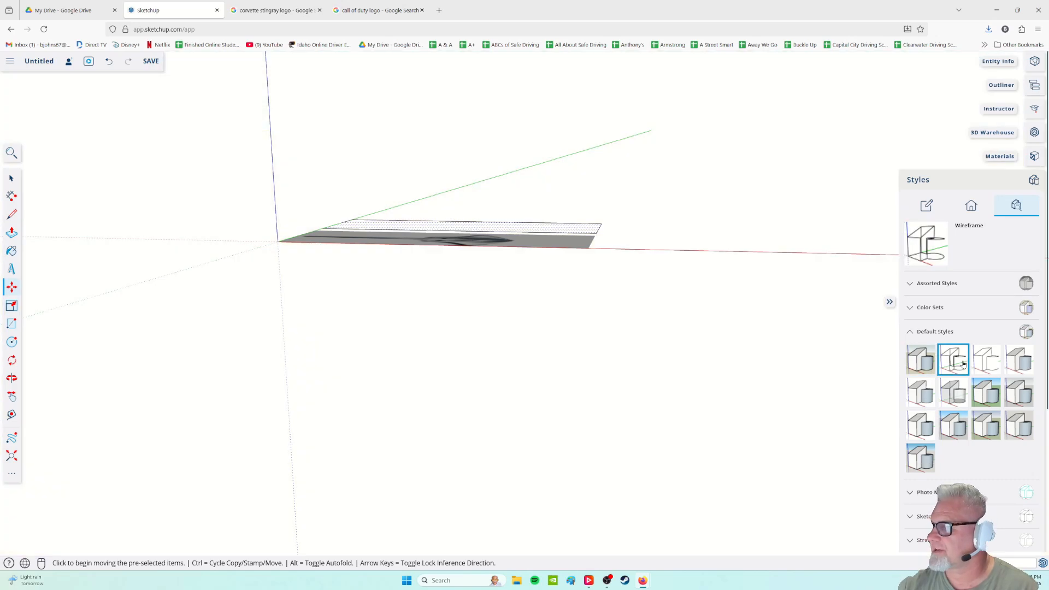
{"action": "left_click", "coordinate": [1019, 359]}
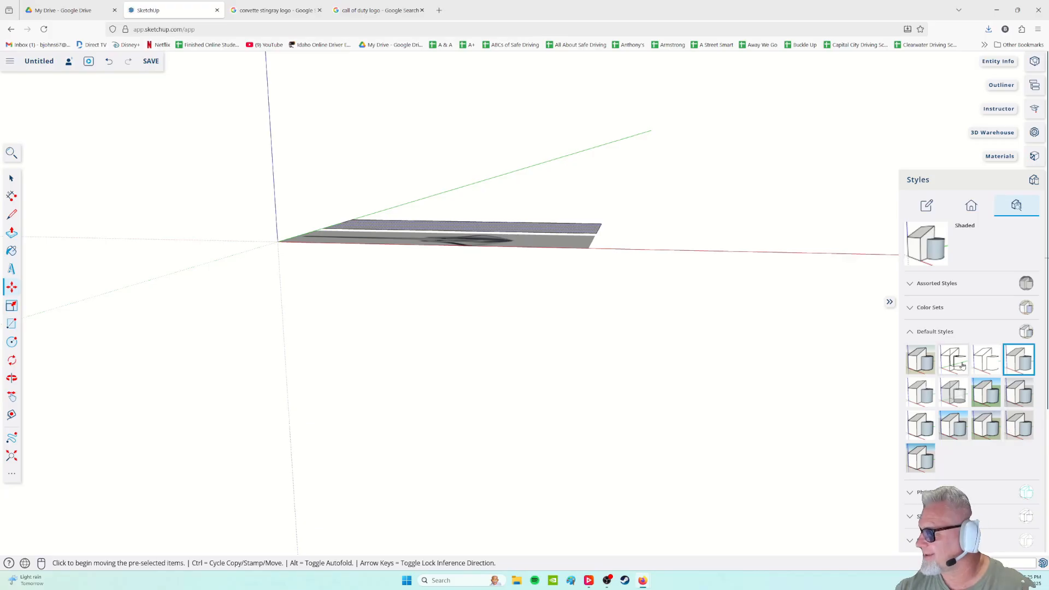
- Open the Assorted Styles collection and try several of its styles, including Chipboard with fine marker
{"action": "left_click", "coordinate": [937, 284]}
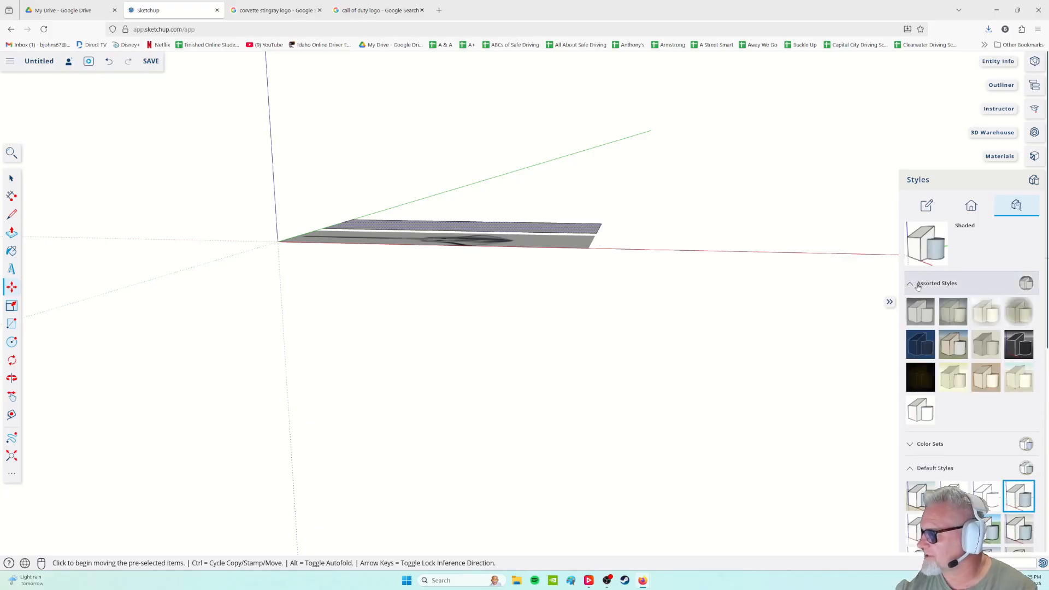
{"action": "left_click", "coordinate": [944, 318]}
{"action": "left_click", "coordinate": [934, 350]}
{"action": "left_click", "coordinate": [953, 350]}
{"action": "left_click", "coordinate": [1008, 349]}
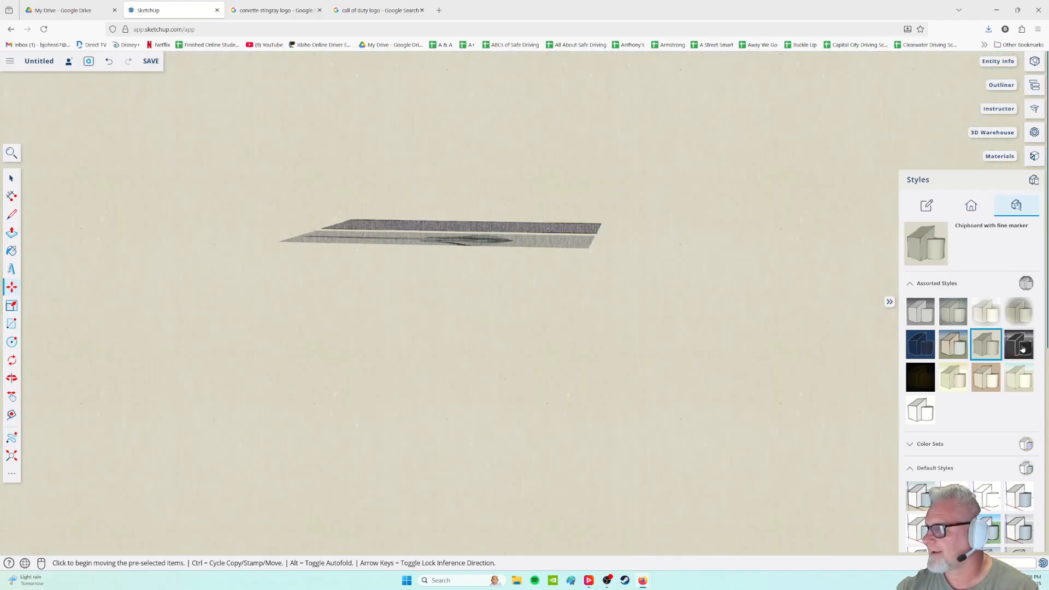
- Try the assorted styles Watercolor Paper with Pencil, Pencil on Tracing Paper and Scribble on Masonite
{"action": "left_click", "coordinate": [1020, 380]}
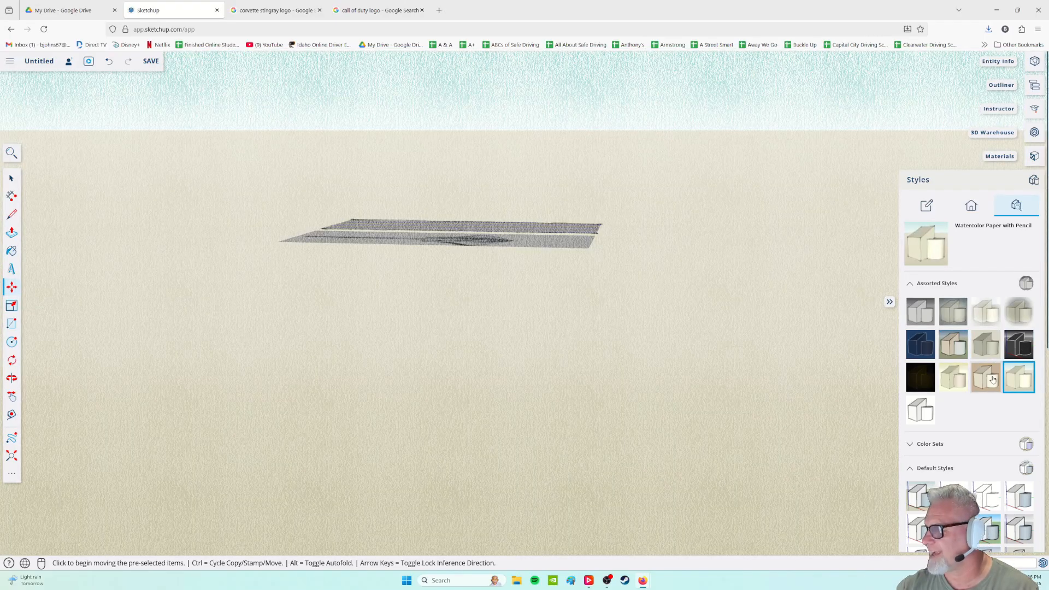
{"action": "left_click", "coordinate": [993, 379]}
{"action": "left_click", "coordinate": [963, 380]}
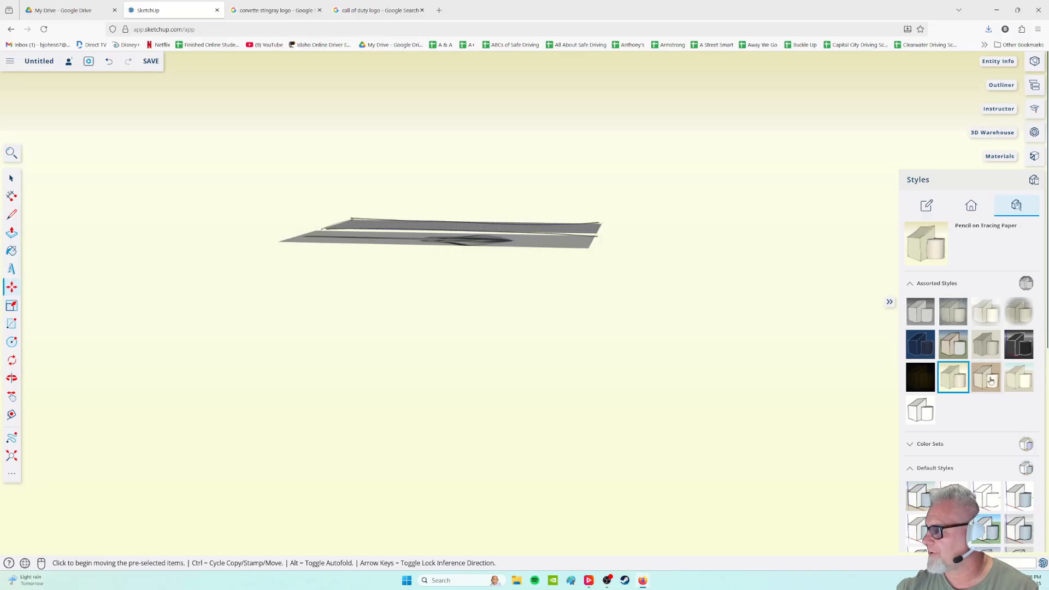
{"action": "left_click", "coordinate": [987, 377]}
{"action": "key", "text": "o"}
{"action": "left_click_drag", "start_coordinate": [628, 234], "coordinate": [628, 358]}
{"action": "left_click_drag", "start_coordinate": [621, 283], "coordinate": [623, 358]}
{"action": "key", "text": "m"}
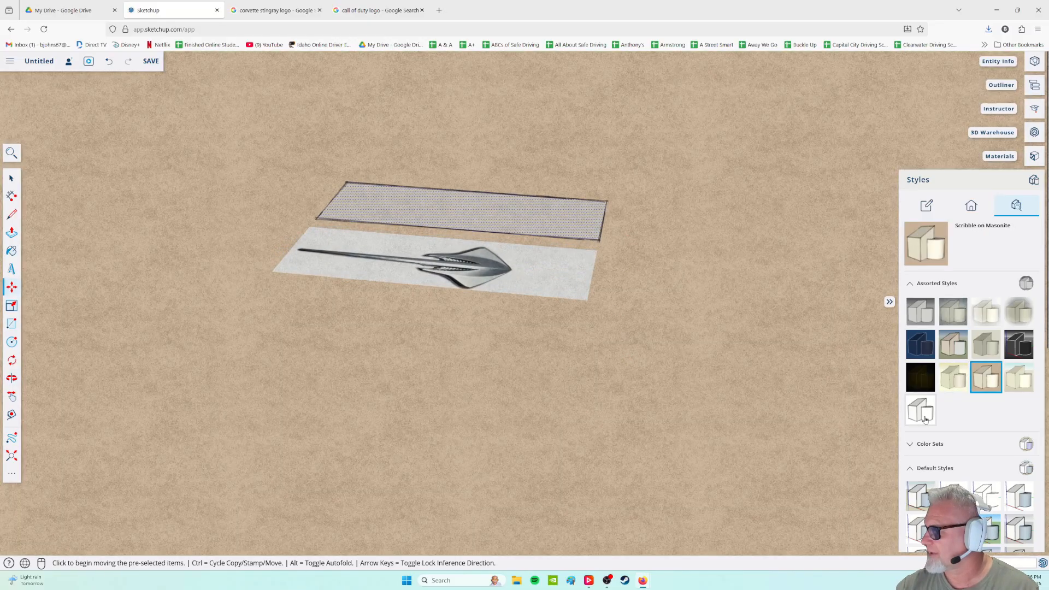
- Open the Color Sets collection and try several of its styles, including Redish Brown and Red Brick
{"action": "left_click", "coordinate": [918, 284]}
{"action": "left_click", "coordinate": [918, 308]}
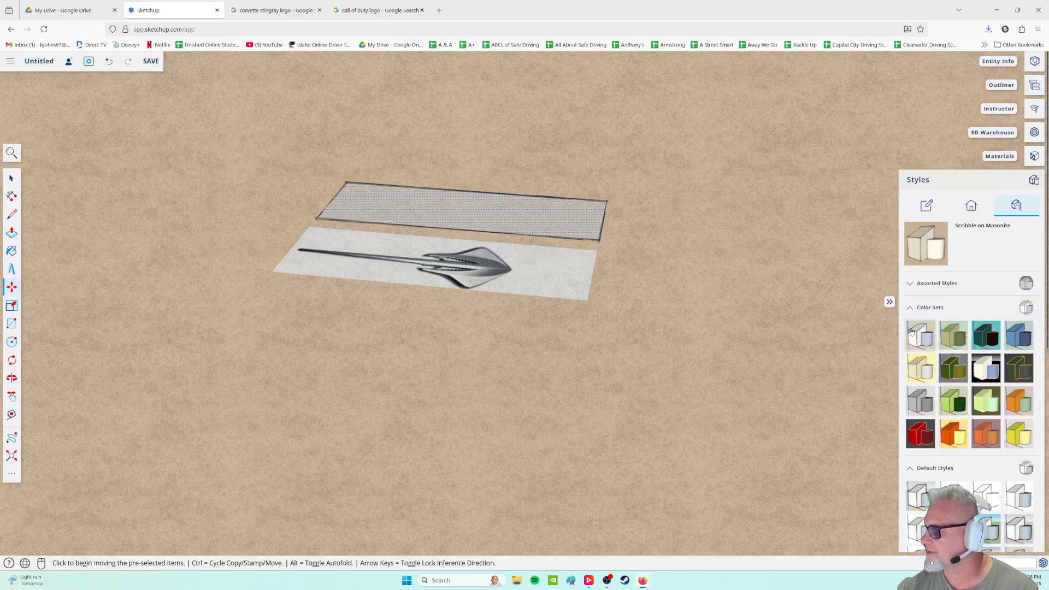
{"action": "left_click", "coordinate": [954, 404]}
{"action": "left_click", "coordinate": [955, 436]}
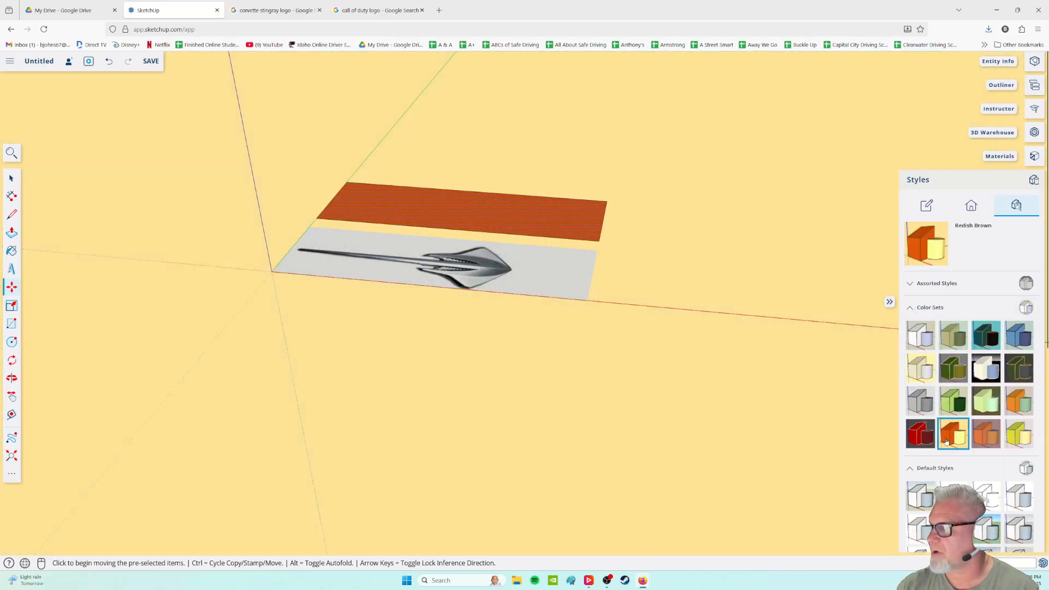
{"action": "left_click", "coordinate": [921, 434]}
{"action": "middle_click_drag", "start_coordinate": [859, 450], "coordinate": [810, 413]}
{"action": "key", "text": "m"}
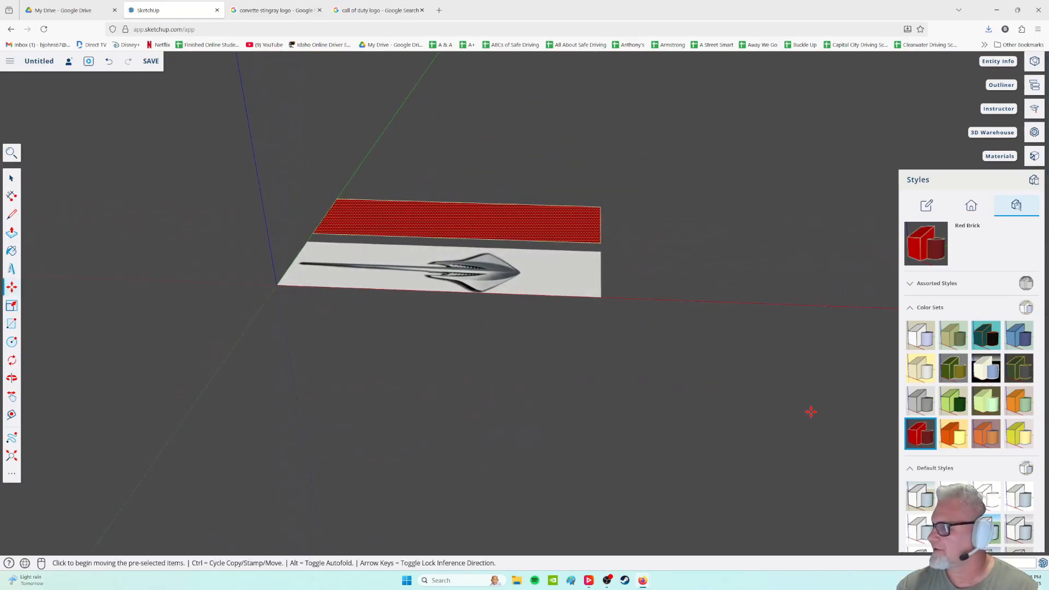
- Try the Orange and Green and the Sandstone and Blue color sets, and collapse that collection
{"action": "left_click", "coordinate": [1019, 397]}
{"action": "middle_click_drag", "start_coordinate": [630, 440], "coordinate": [867, 431]}
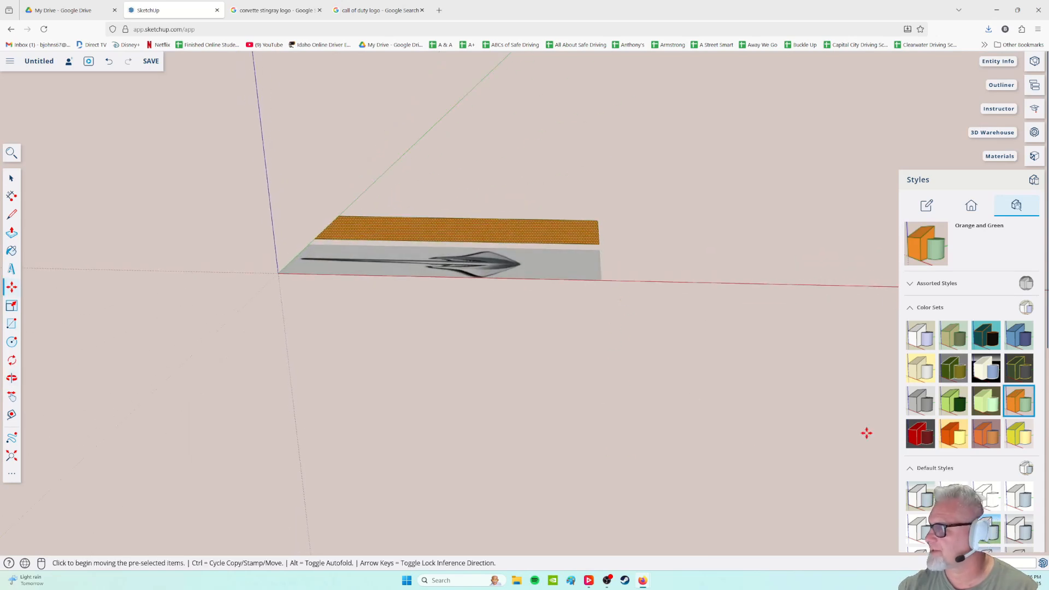
{"action": "left_click", "coordinate": [999, 433]}
{"action": "middle_click_drag", "start_coordinate": [723, 424], "coordinate": [908, 456]}
{"action": "left_click", "coordinate": [930, 307]}
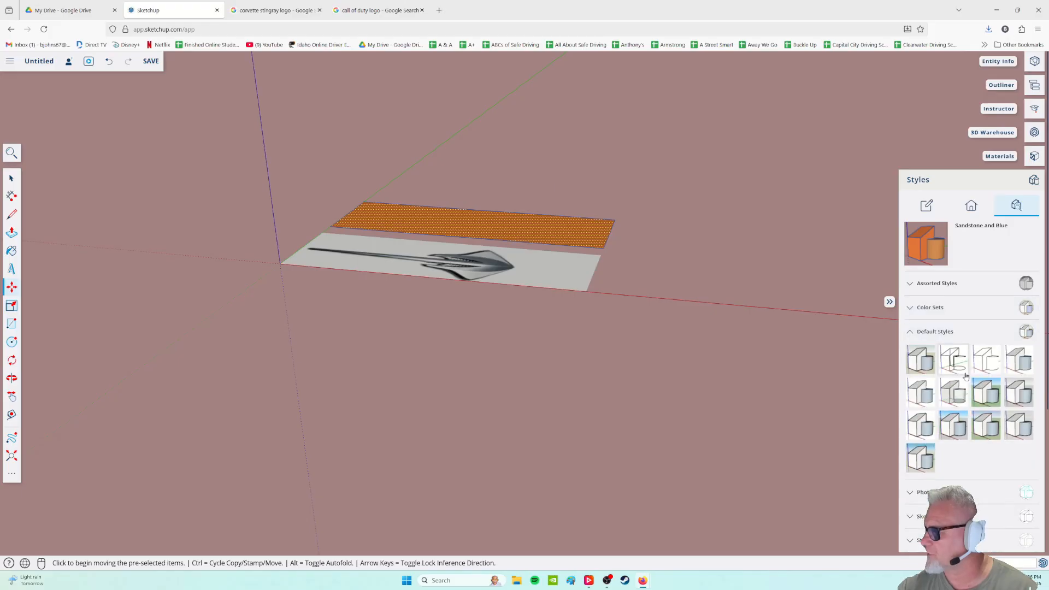
- Open the Photo Modeling collection and try its styles, including Photo Modeling Dashed
{"action": "scroll", "coordinate": [968, 380], "scroll_direction": "down", "scroll_amount": 2}
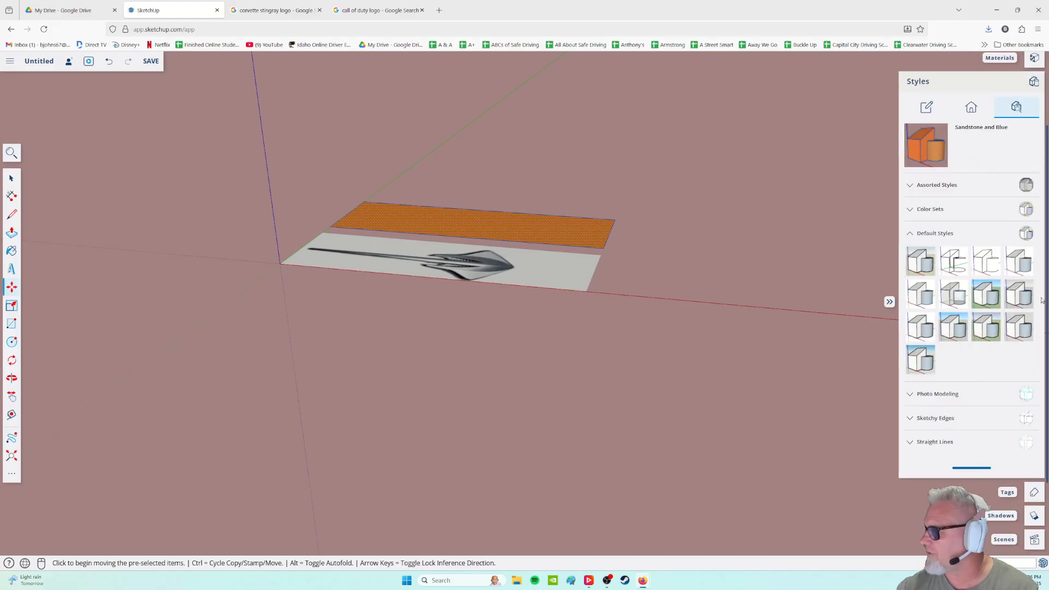
{"action": "left_click", "coordinate": [912, 395]}
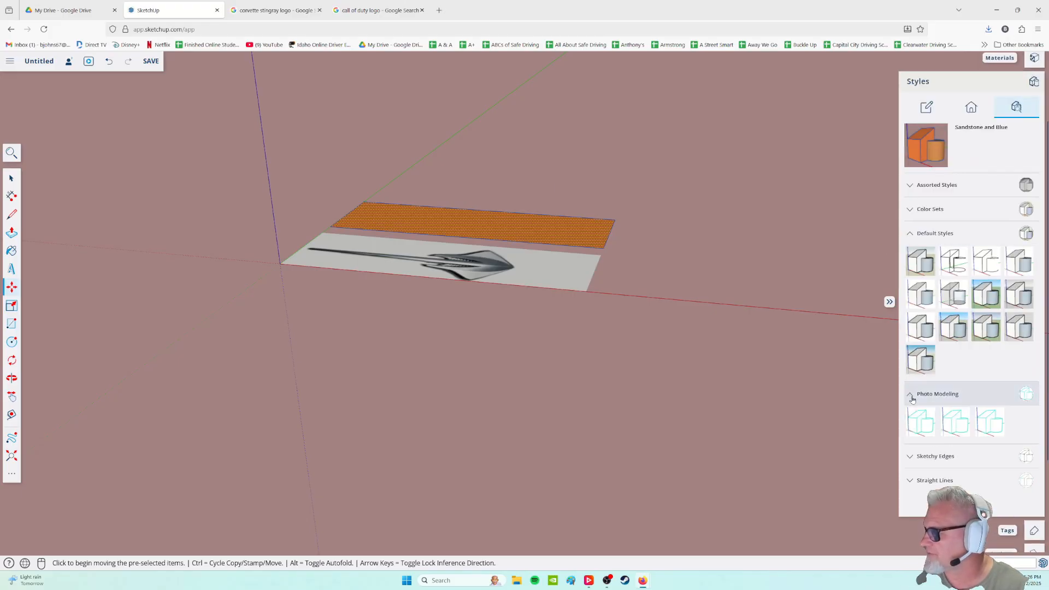
{"action": "left_click", "coordinate": [953, 424]}
{"action": "left_click", "coordinate": [921, 424]}
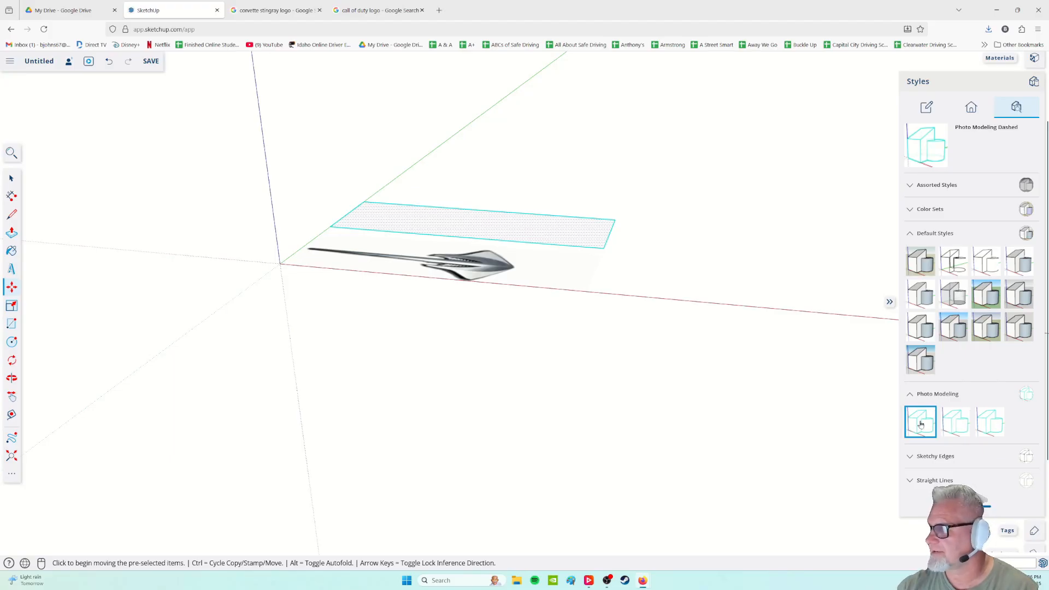
- Open the Sketchy Edges collection and try several styles, including Chalk on Greenboard, Airbrush and Airbrush with Endpoints
{"action": "left_click", "coordinate": [925, 456]}
{"action": "left_click", "coordinate": [920, 516]}
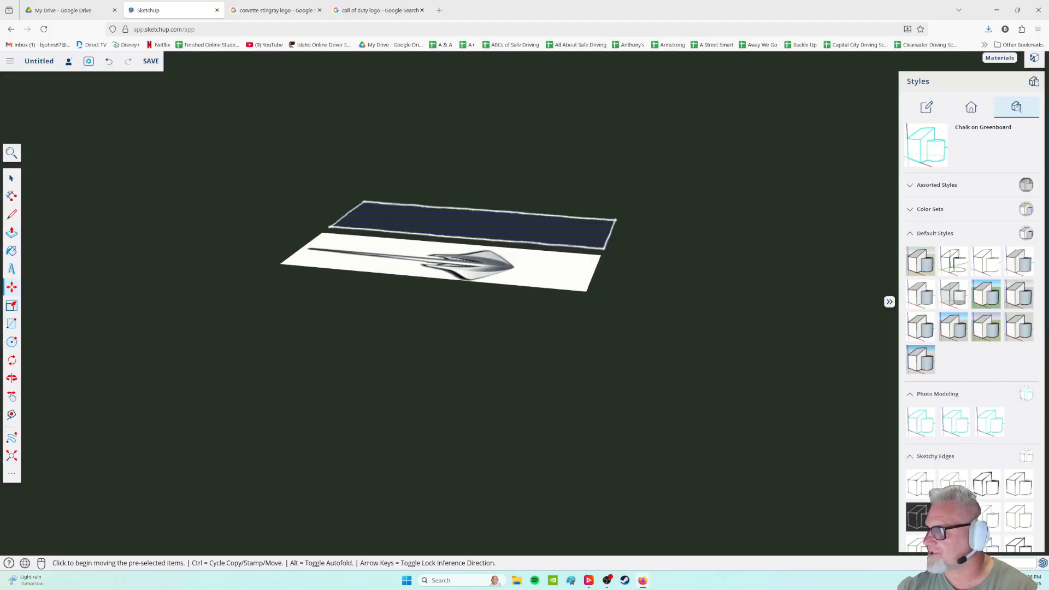
{"action": "left_click", "coordinate": [986, 517]}
{"action": "left_click", "coordinate": [1011, 516]}
{"action": "left_click", "coordinate": [929, 492]}
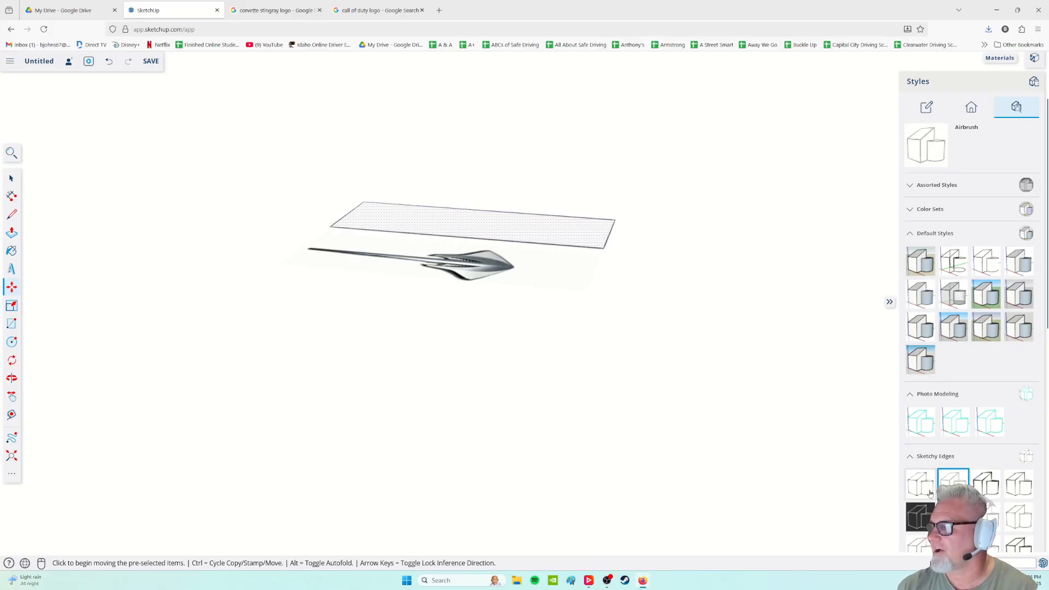
{"action": "middle_click_drag", "start_coordinate": [592, 398], "coordinate": [287, 404]}
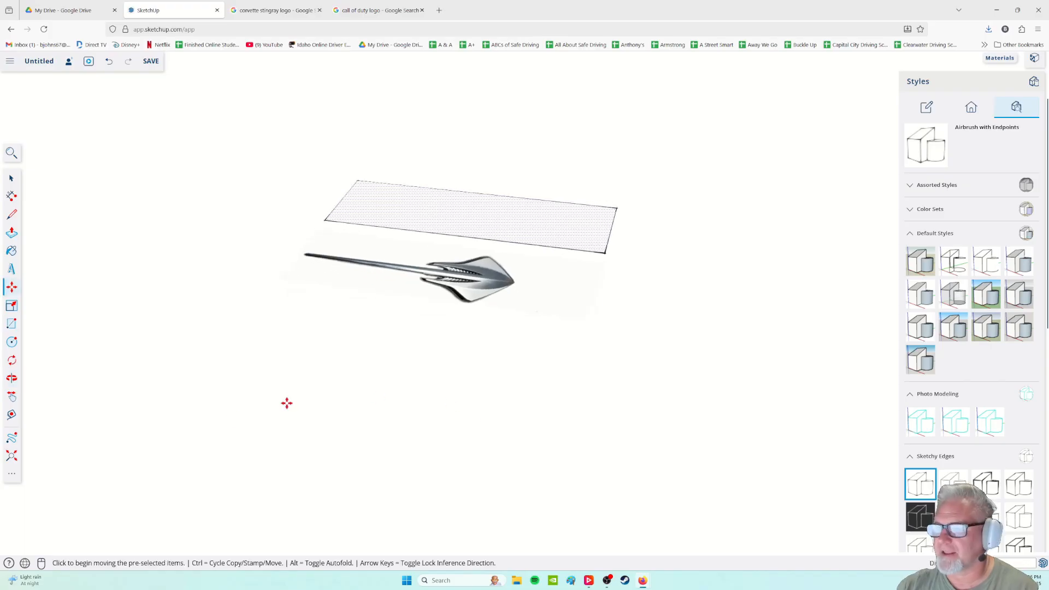
- Push/Pull the rectangle's face upward into a solid box beside the emblem image
{"action": "left_click", "coordinate": [12, 233]}
{"action": "left_click_drag", "start_coordinate": [471, 222], "coordinate": [472, 177]}
{"action": "mouse_move", "coordinate": [635, 387]}
{"action": "middle_mouse_down"}
{"action": "mouse_move", "coordinate": [531, 305]}
{"action": "mouse_move", "coordinate": [438, 303]}
{"action": "mouse_move", "coordinate": [672, 386]}
{"action": "middle_mouse_up"}
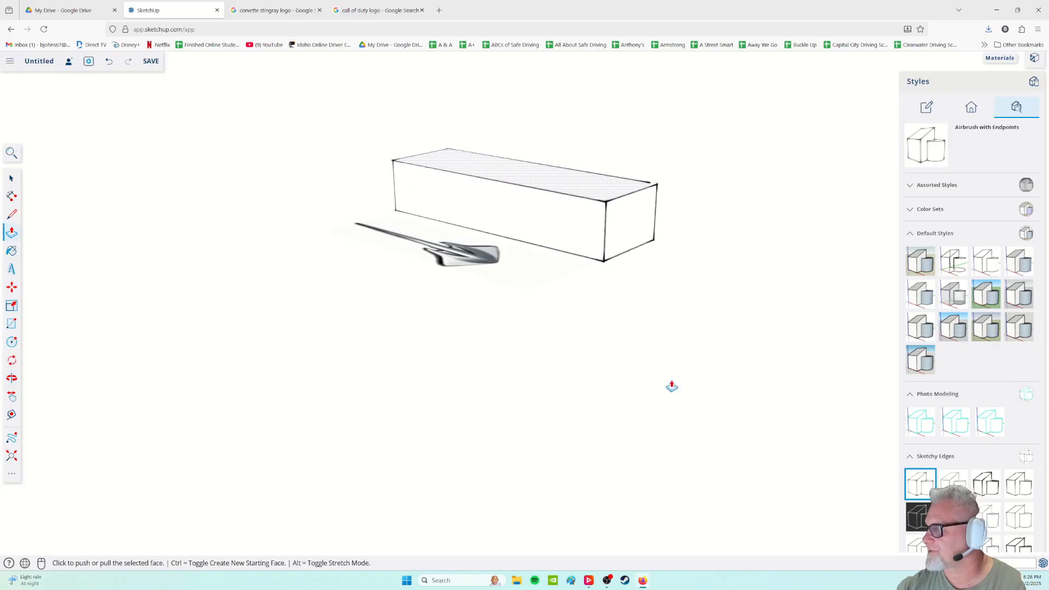
- Try the sketchy edge styles Brush Strokes Wide, Chalk on Blackboard and Classic SketchUp Jitter with Endpoints on the box
{"action": "left_click", "coordinate": [965, 483]}
{"action": "left_click", "coordinate": [1023, 483]}
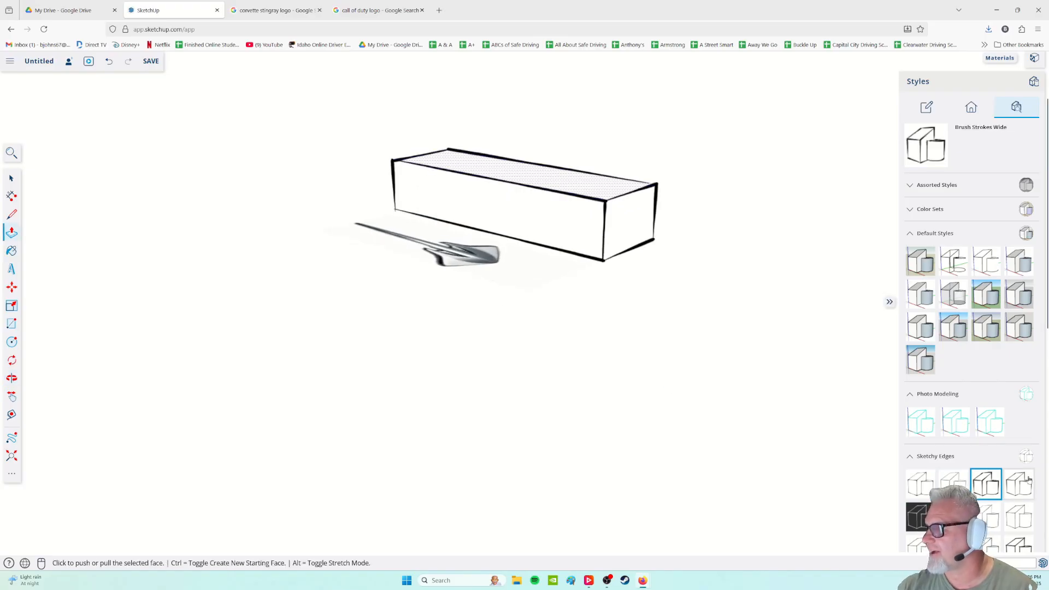
{"action": "left_click", "coordinate": [920, 516]}
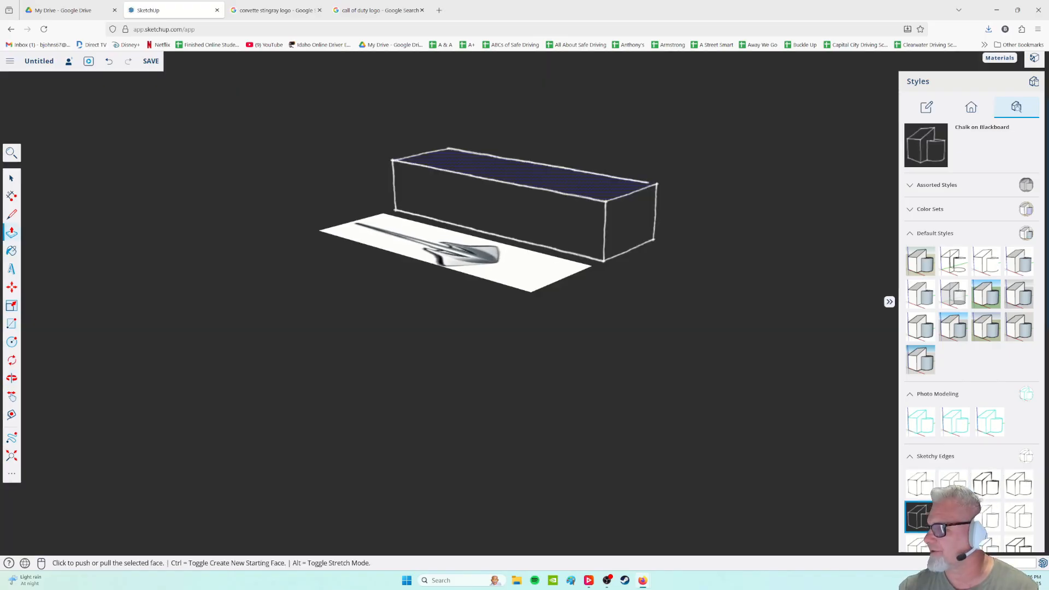
{"action": "left_click", "coordinate": [1015, 516]}
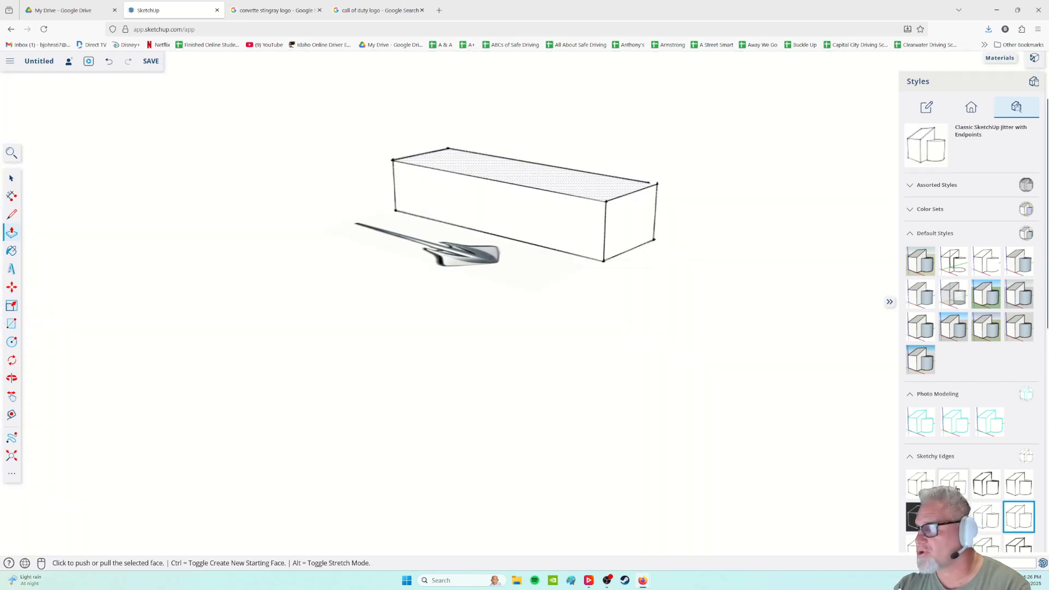
- Try two more styles further down the Sketchy Edges collection and inspect the box from several angles
{"action": "scroll", "coordinate": [957, 489], "scroll_direction": "down", "scroll_amount": 2}
{"action": "left_click", "coordinate": [987, 515]}
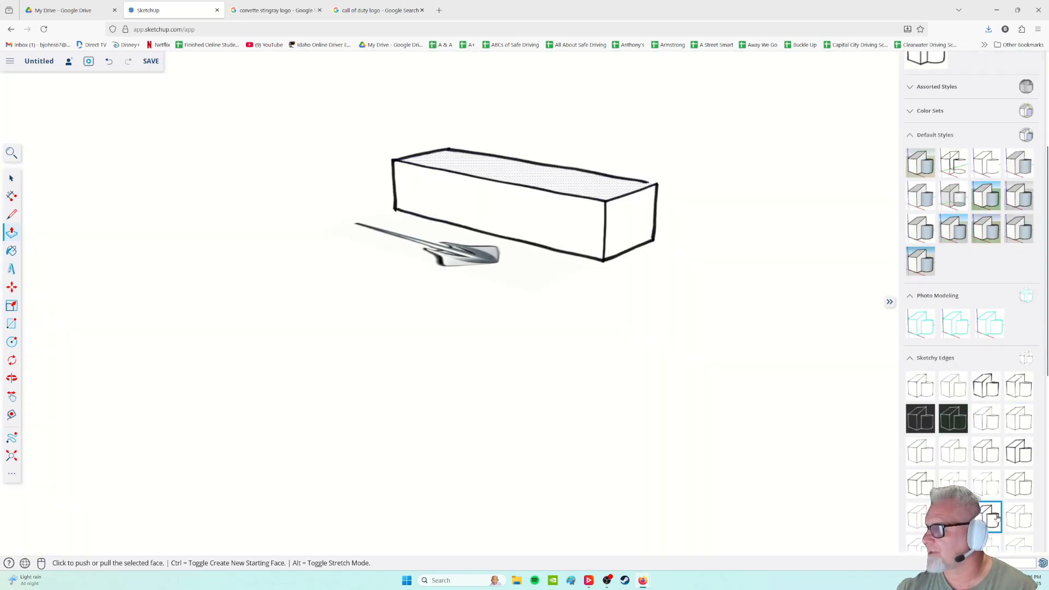
{"action": "scroll", "coordinate": [998, 517], "scroll_direction": "down", "scroll_amount": 1}
{"action": "left_click", "coordinate": [954, 531]}
{"action": "scroll", "coordinate": [953, 527], "scroll_direction": "down", "scroll_amount": 3}
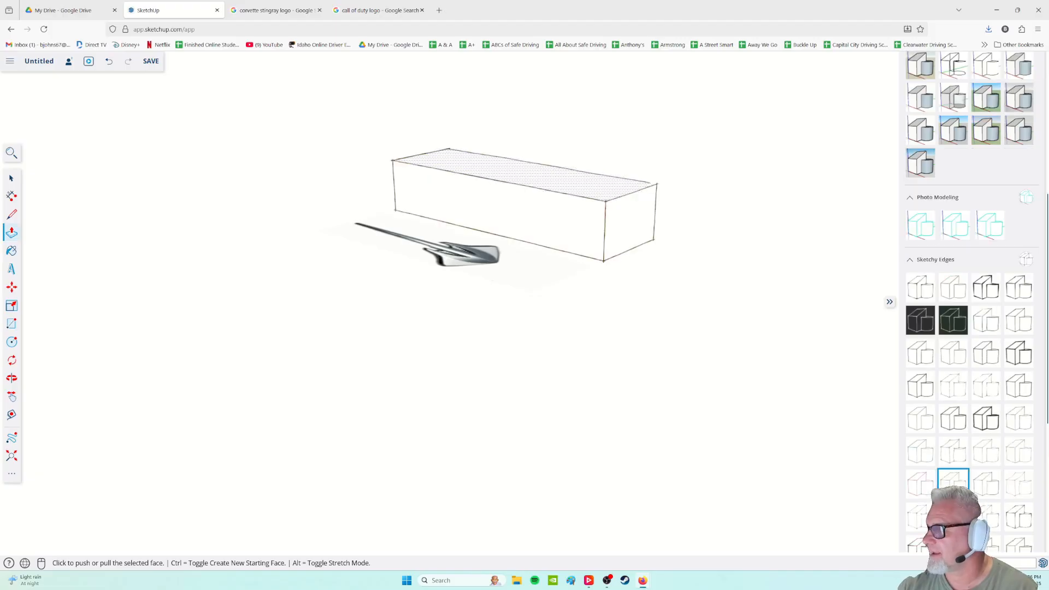
{"action": "middle_click_drag", "start_coordinate": [387, 355], "coordinate": [724, 381]}
{"action": "middle_click_drag", "start_coordinate": [271, 359], "coordinate": [665, 274]}
{"action": "middle_click_drag", "start_coordinate": [464, 241], "coordinate": [410, 306]}
{"action": "middle_click_drag", "start_coordinate": [593, 307], "coordinate": [522, 234]}
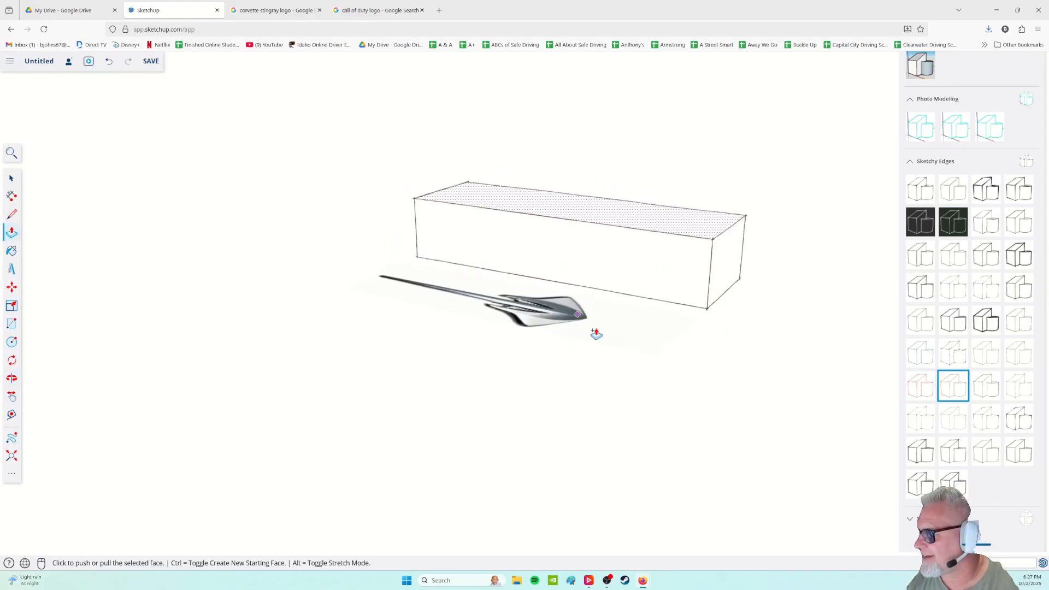
- Open the Straight Lines collection and try its thick line styles on the box, including Straight Lines 09pix
{"action": "left_click", "coordinate": [949, 455]}
{"action": "left_click", "coordinate": [917, 519]}
{"action": "scroll", "coordinate": [982, 456], "scroll_direction": "down", "scroll_amount": 3}
{"action": "left_click", "coordinate": [982, 437]}
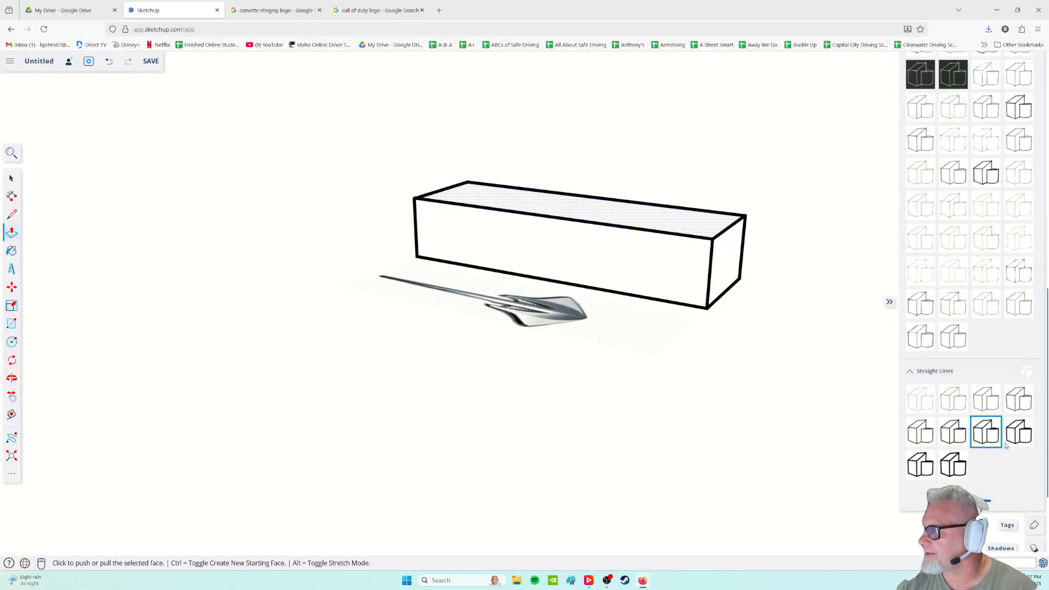
{"action": "left_click", "coordinate": [1019, 432]}
{"action": "left_click", "coordinate": [954, 464]}
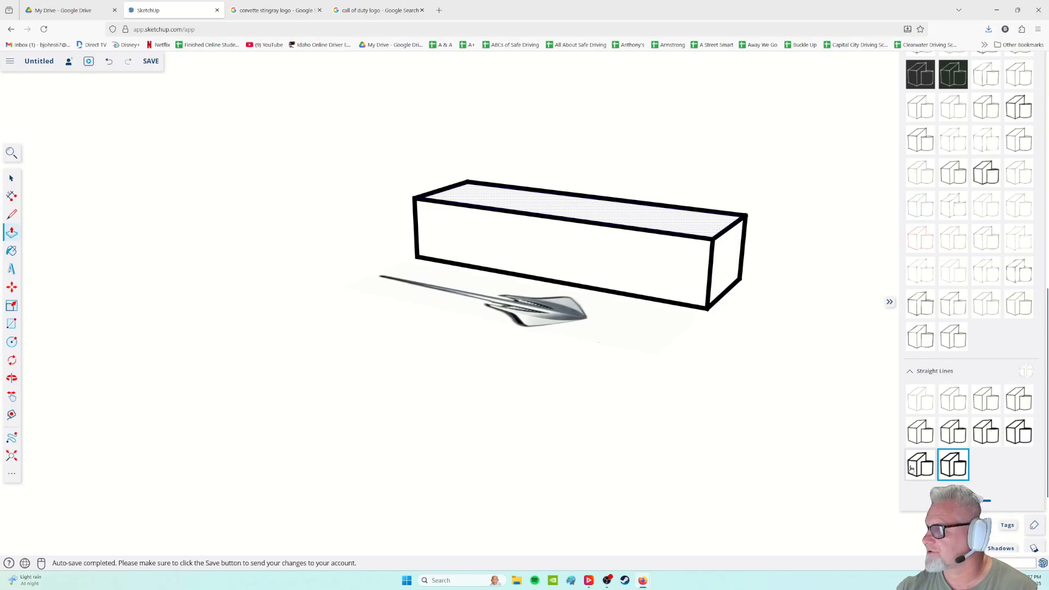
{"action": "left_click", "coordinate": [911, 468]}
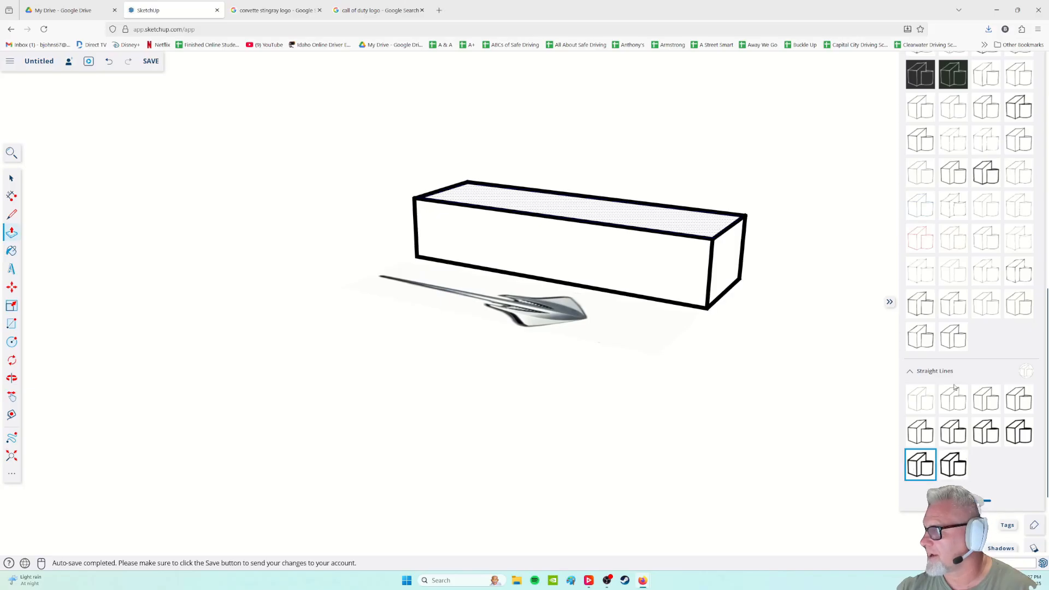
- Collapse the Straight Lines and Sketchy Edges collections and apply the Simple Style default style
{"action": "left_click", "coordinate": [912, 371]}
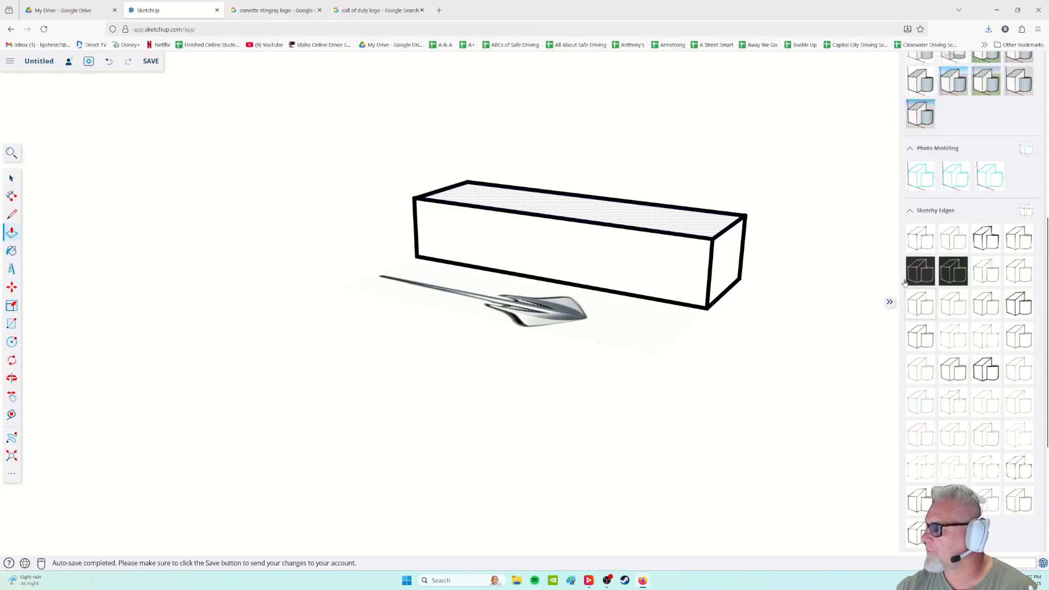
{"action": "left_click", "coordinate": [911, 211]}
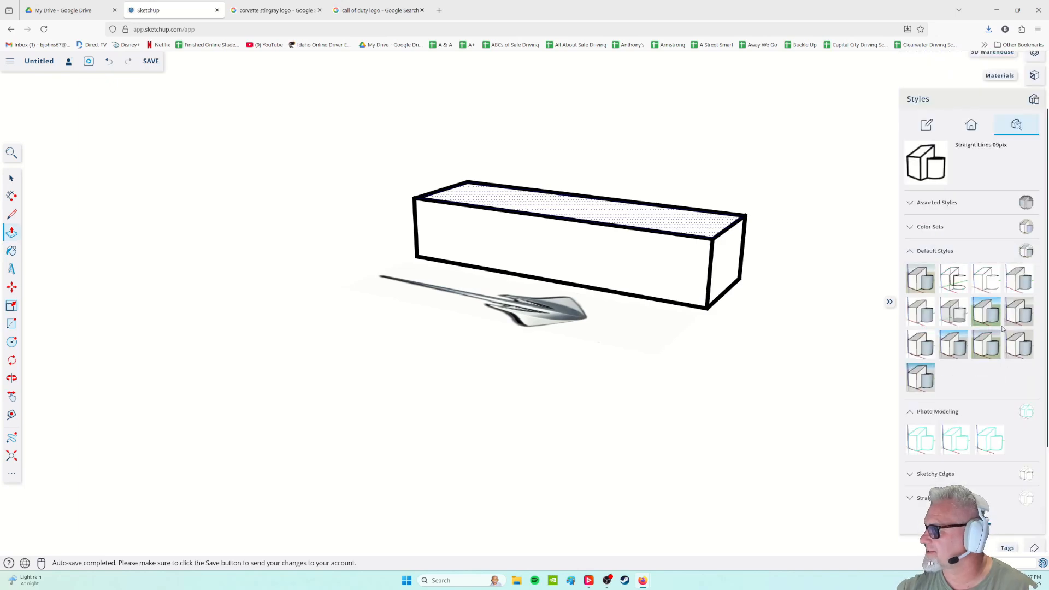
{"action": "left_click", "coordinate": [987, 312]}
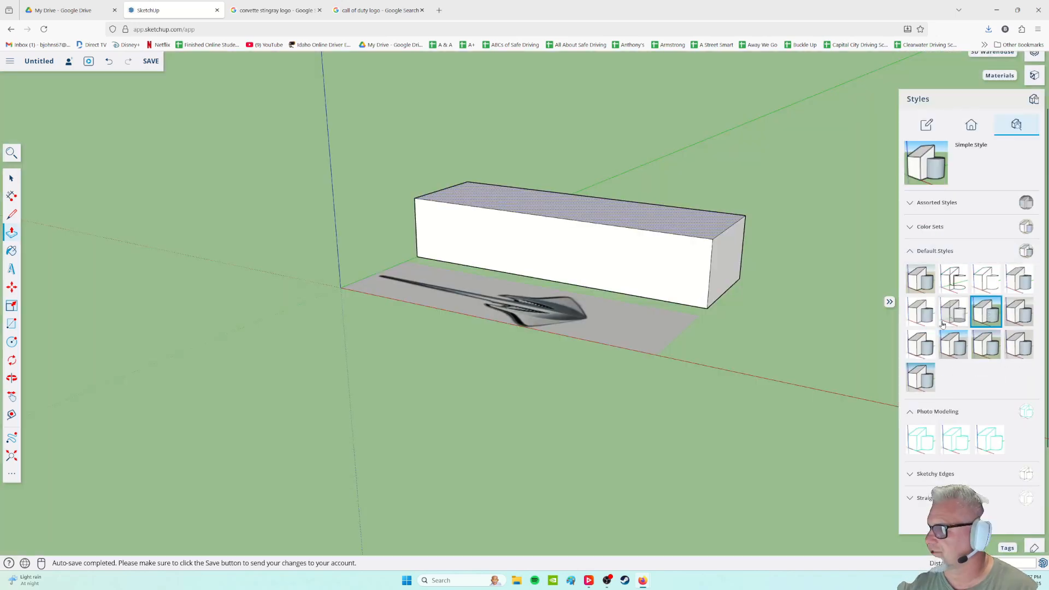
- Inspect the box and the emblem image from several angles and distances
{"action": "scroll", "coordinate": [661, 413], "scroll_direction": "down", "scroll_amount": 3}
{"action": "scroll", "coordinate": [650, 424], "scroll_direction": "down", "scroll_amount": 2}
{"action": "mouse_move", "coordinate": [640, 436]}
{"action": "middle_mouse_down"}
{"action": "mouse_move", "coordinate": [677, 323]}
{"action": "mouse_move", "coordinate": [672, 434]}
{"action": "mouse_move", "coordinate": [592, 402]}
{"action": "mouse_move", "coordinate": [621, 443]}
{"action": "mouse_move", "coordinate": [606, 434]}
{"action": "mouse_move", "coordinate": [630, 425]}
{"action": "middle_mouse_up"}
{"action": "scroll", "coordinate": [693, 417], "scroll_direction": "up", "scroll_amount": 5}
{"action": "middle_click_drag", "start_coordinate": [694, 383], "coordinate": [583, 370]}
{"action": "scroll", "coordinate": [536, 347], "scroll_direction": "up", "scroll_amount": 3}
{"action": "middle_click_drag", "start_coordinate": [534, 346], "coordinate": [584, 371]}
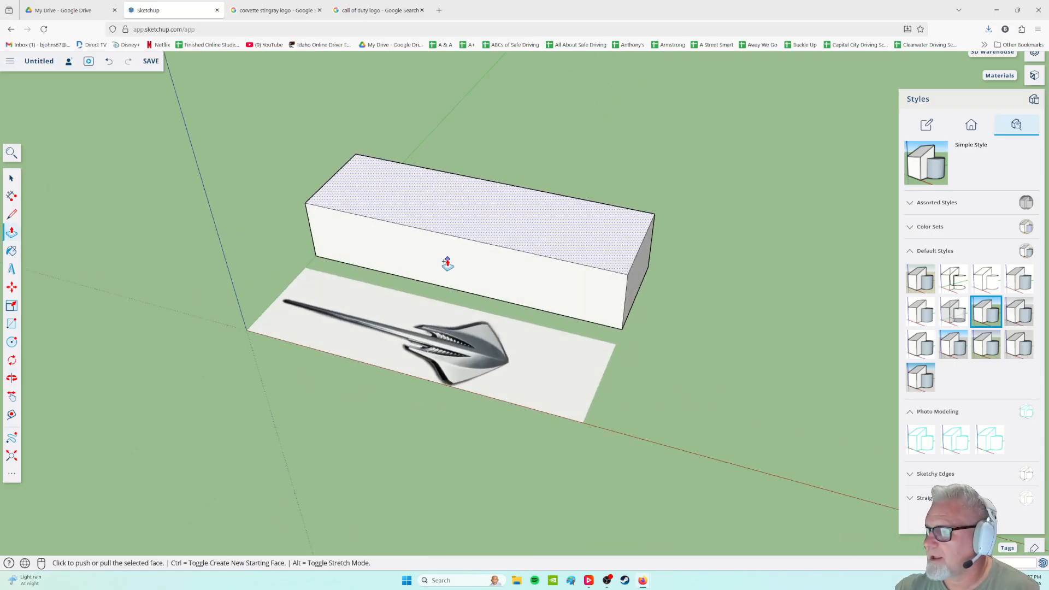
{"action": "middle_click_drag", "start_coordinate": [404, 251], "coordinate": [509, 341]}
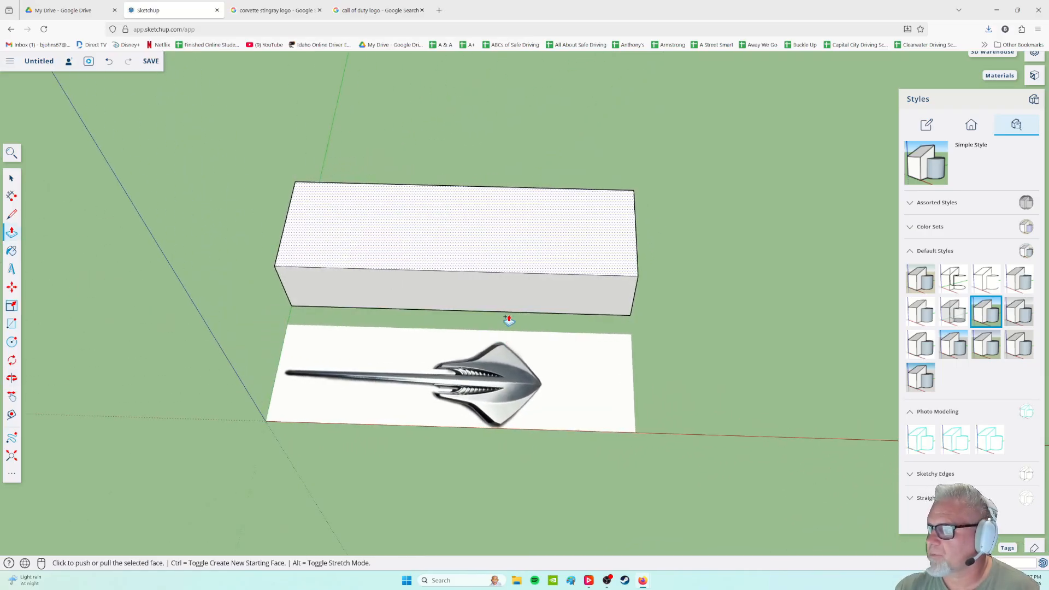
{"action": "scroll", "coordinate": [503, 316], "scroll_direction": "up", "scroll_amount": 3}
{"action": "scroll", "coordinate": [502, 316], "scroll_direction": "down", "scroll_amount": 3}
{"action": "middle_click_drag", "start_coordinate": [510, 305], "coordinate": [484, 276]}
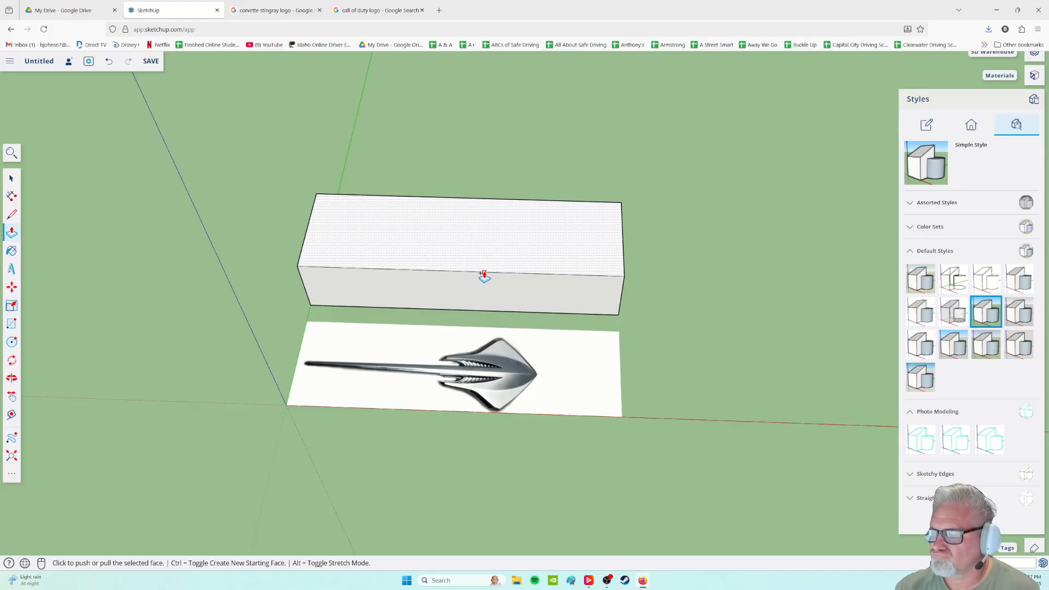
{"action": "scroll", "coordinate": [484, 279], "scroll_direction": "down", "scroll_amount": 2}
{"action": "scroll", "coordinate": [479, 306], "scroll_direction": "up", "scroll_amount": 3}
{"action": "scroll", "coordinate": [475, 320], "scroll_direction": "down", "scroll_amount": 2}
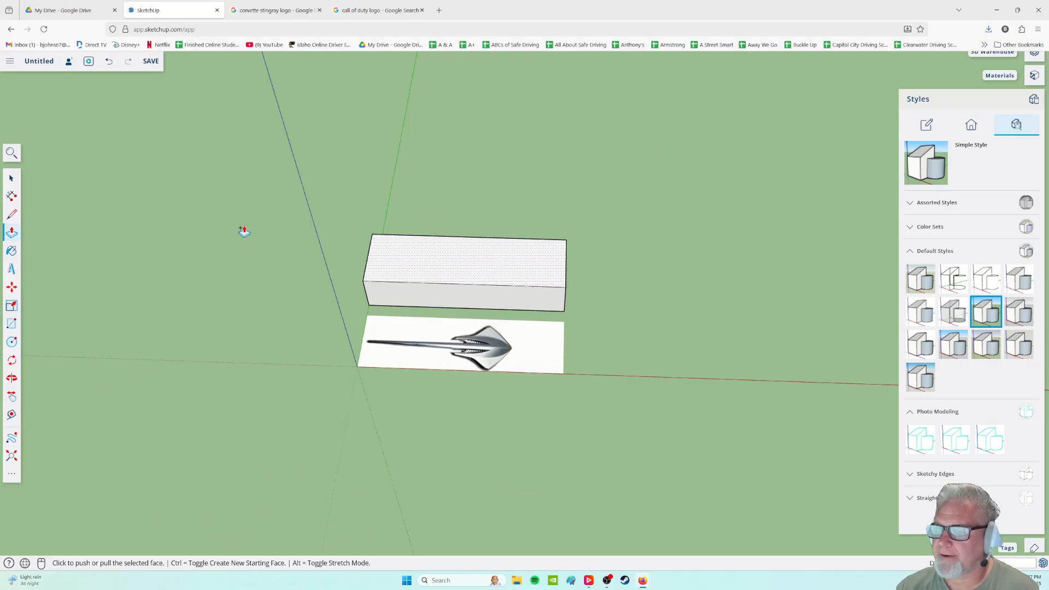
- Select the whole box behind the emblem image and delete it
{"action": "left_click", "coordinate": [11, 179]}
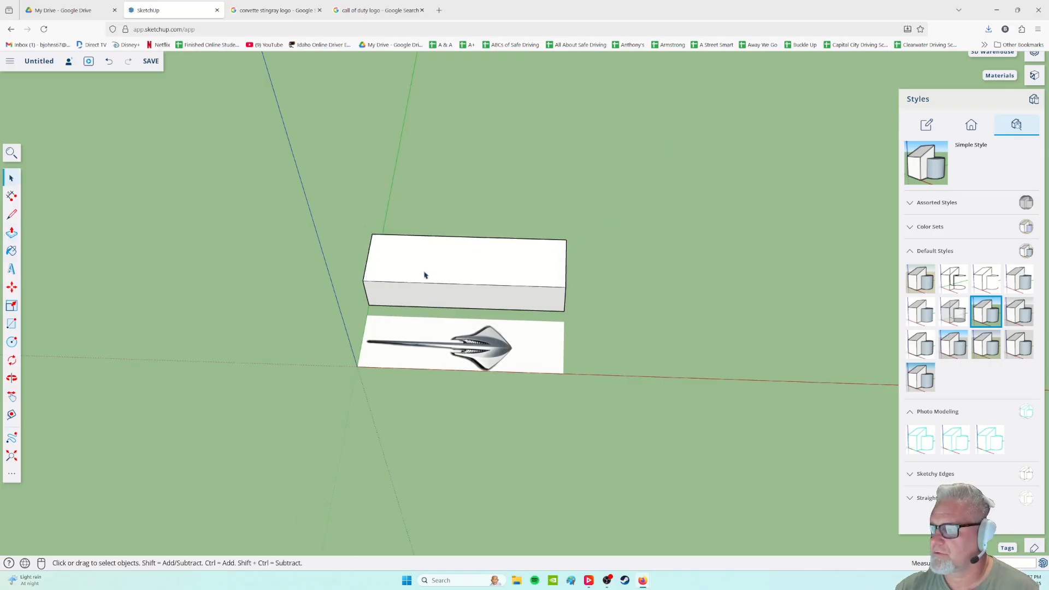
{"action": "left_click_drag", "start_coordinate": [336, 212], "coordinate": [604, 326]}
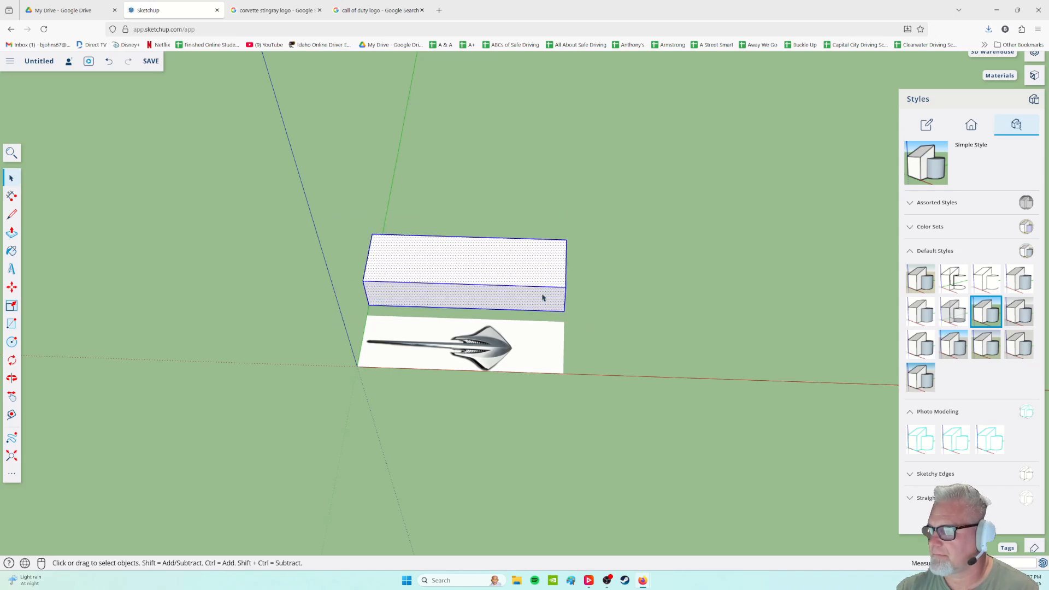
{"action": "key", "text": "Delete"}
- Move the emblem image across the ground, away from the origin, to free the space at the axes
{"action": "scroll", "coordinate": [360, 317], "scroll_direction": "up", "scroll_amount": 3}
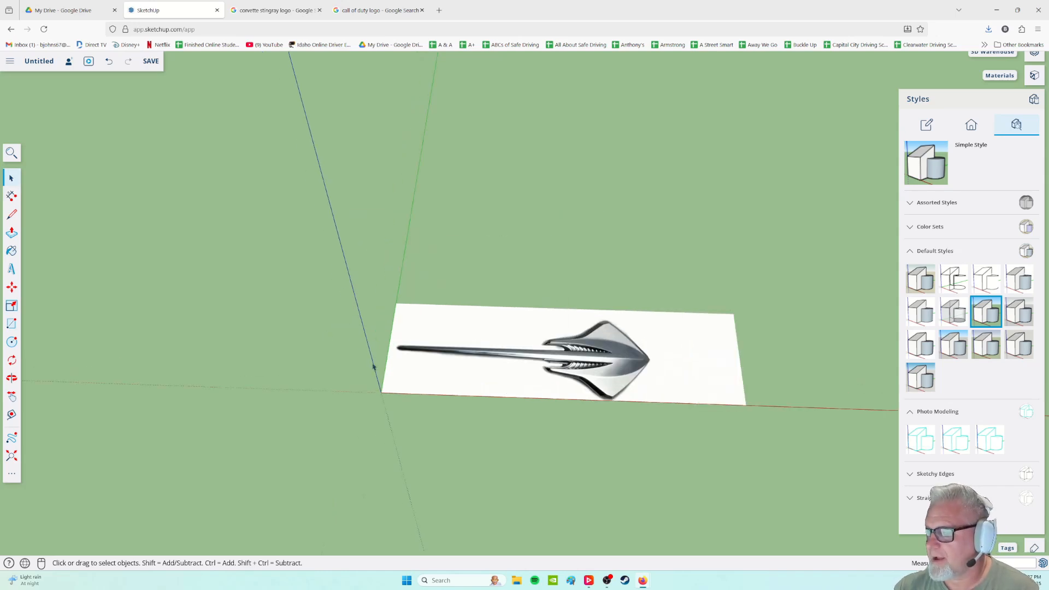
{"action": "scroll", "coordinate": [413, 373], "scroll_direction": "up", "scroll_amount": 2}
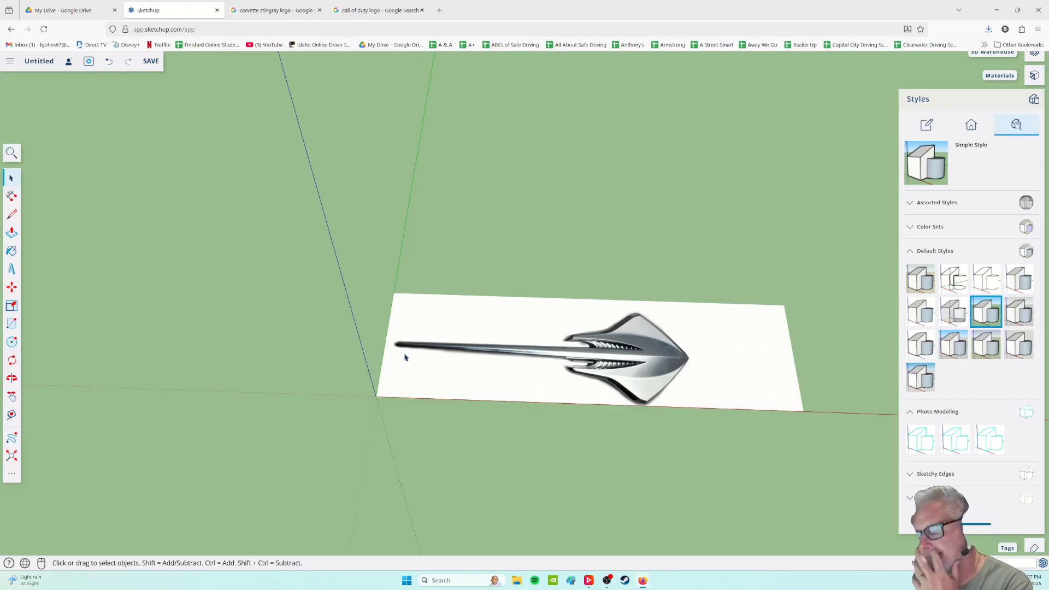
{"action": "left_click", "coordinate": [14, 289]}
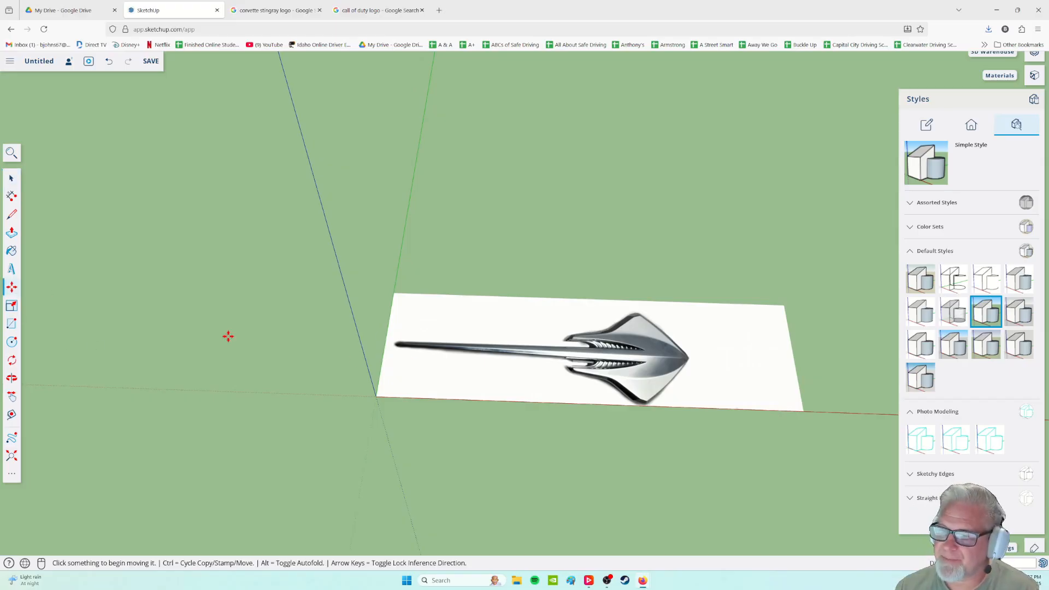
{"action": "left_click", "coordinate": [431, 358]}
{"action": "left_click", "coordinate": [527, 268]}
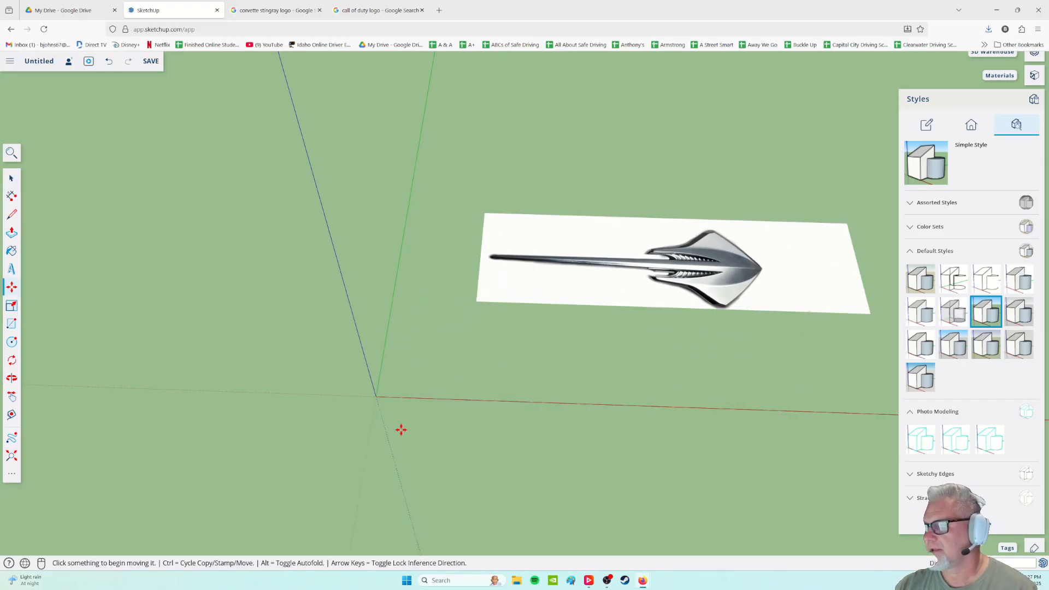
- Try to draw a rectangle on the ground from the origin and undo it
{"action": "scroll", "coordinate": [410, 427], "scroll_direction": "down", "scroll_amount": 2}
{"action": "middle_click_drag", "start_coordinate": [418, 421], "coordinate": [307, 411], "text": "shift"}
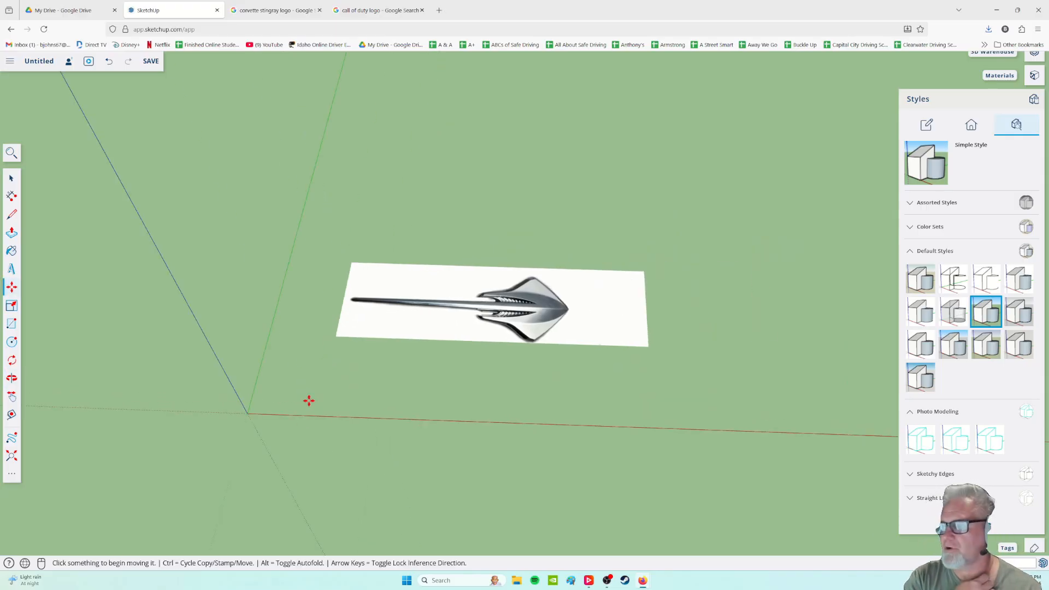
{"action": "middle_click_drag", "start_coordinate": [309, 401], "coordinate": [353, 348]}
{"action": "scroll", "coordinate": [303, 396], "scroll_direction": "up", "scroll_amount": 2}
{"action": "scroll", "coordinate": [298, 394], "scroll_direction": "up", "scroll_amount": 5}
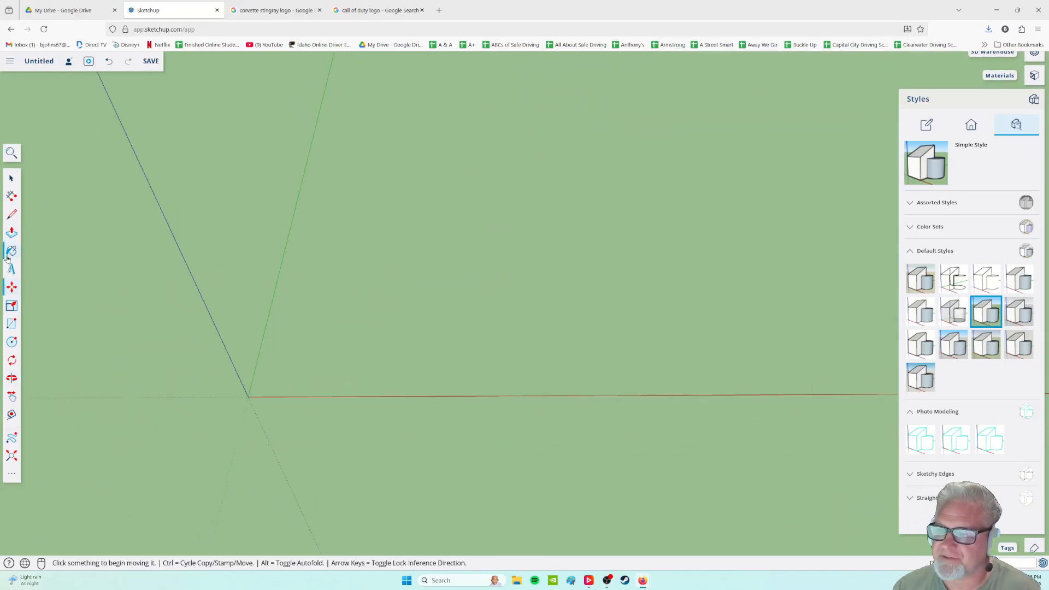
{"action": "left_click", "coordinate": [12, 324]}
{"action": "left_click", "coordinate": [248, 397]}
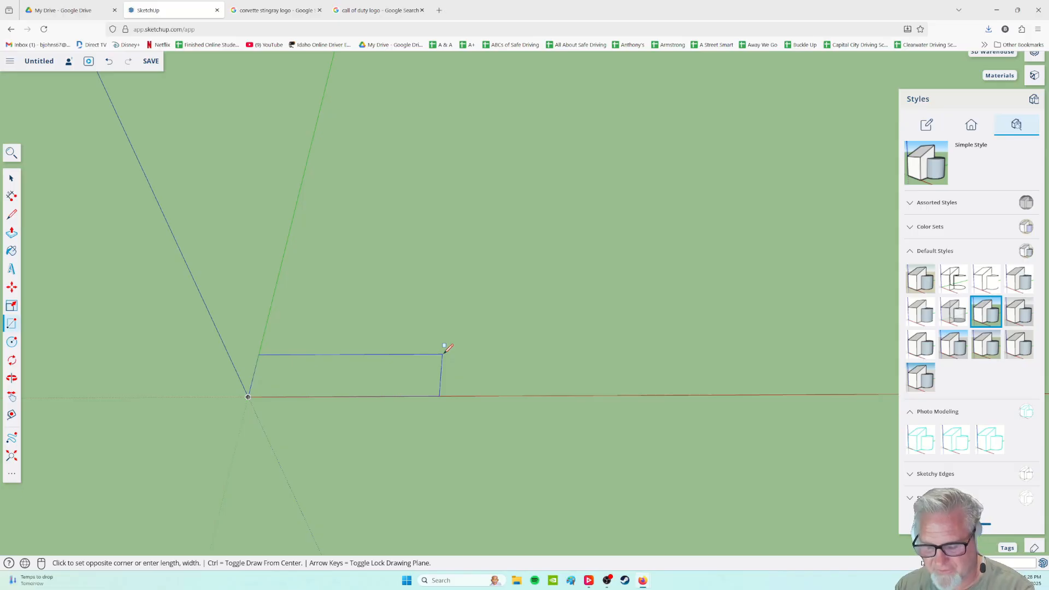
{"action": "key", "text": "Down"}
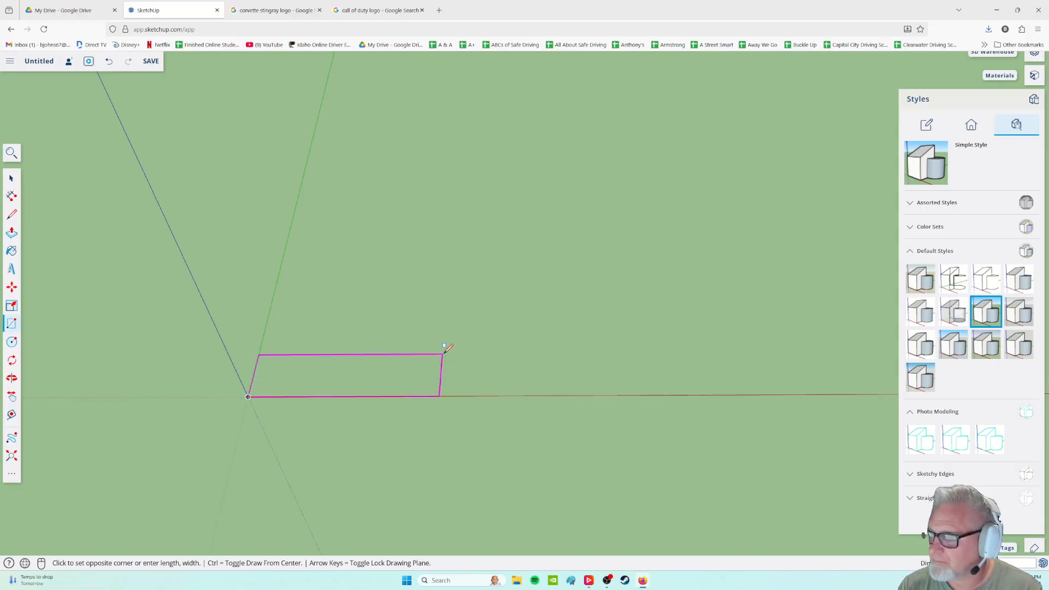
{"action": "left_click", "coordinate": [445, 352]}
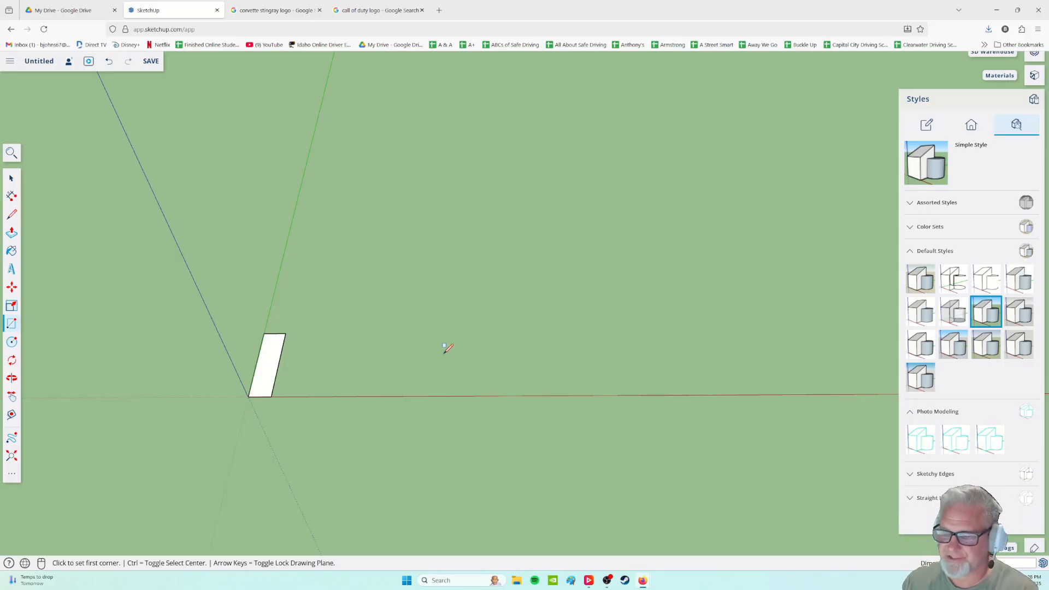
{"action": "key", "text": "ctrl+z"}
{"action": "key", "text": "ctrl"}
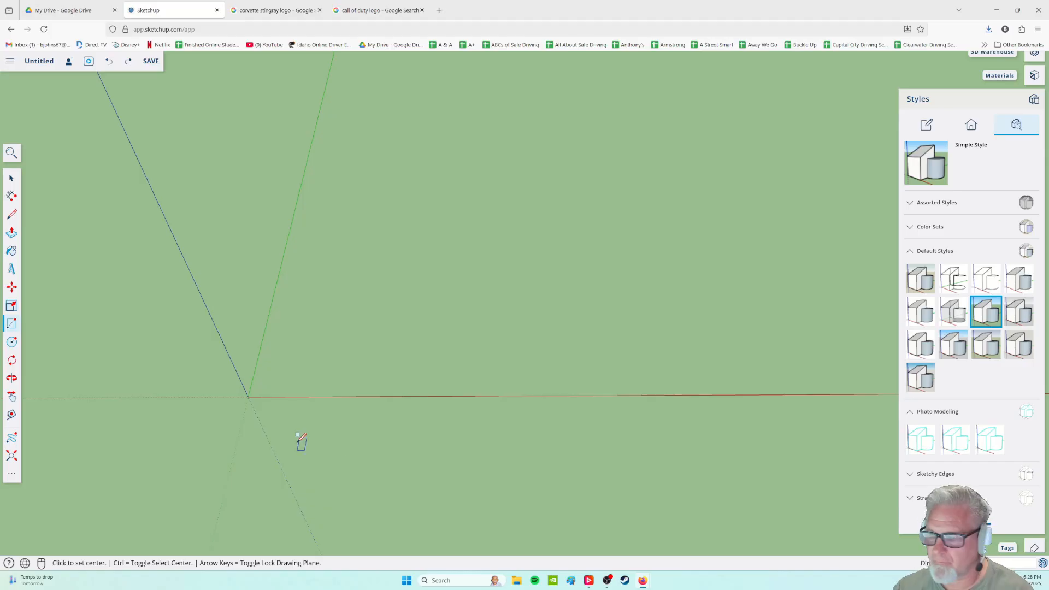
- Draw an 89 by 25 mm rectangle on the ground from the origin, with its long side along the red axis
{"action": "left_click", "coordinate": [11, 234]}
{"action": "left_click", "coordinate": [12, 323]}
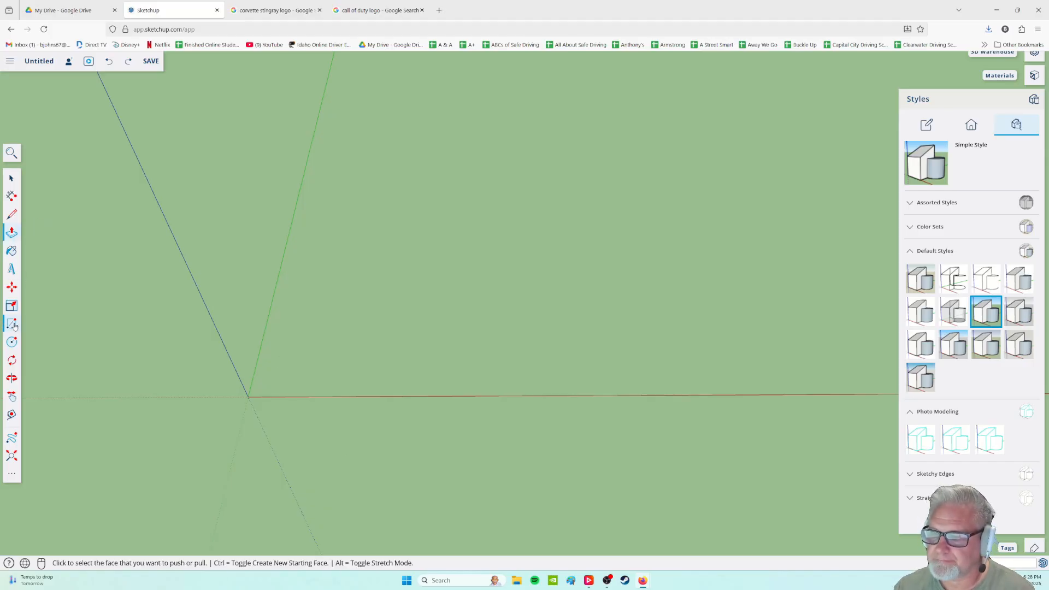
{"action": "left_click", "coordinate": [248, 397]}
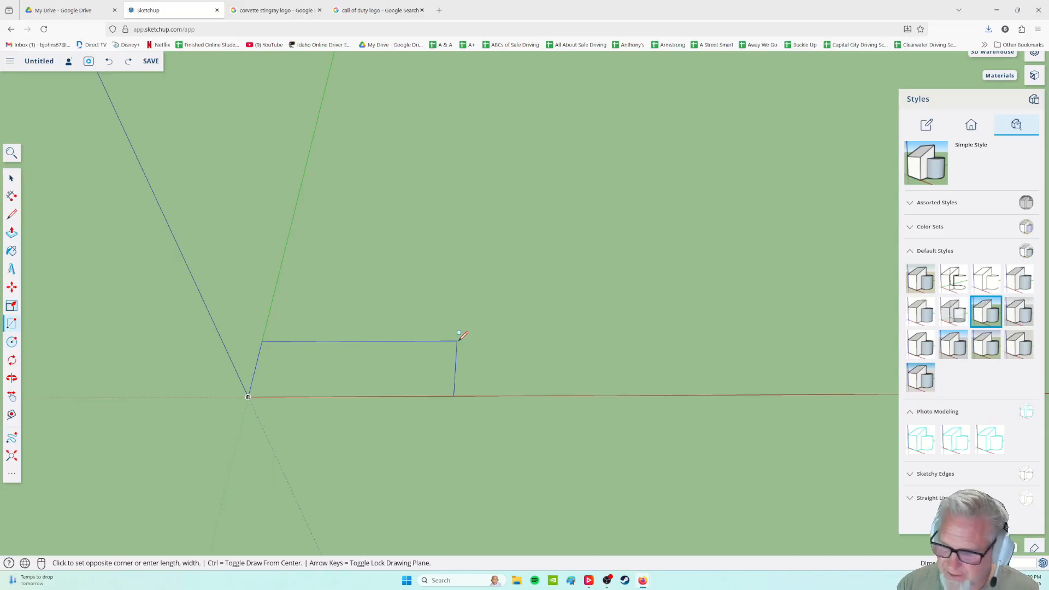
{"action": "key", "text": "Return"}
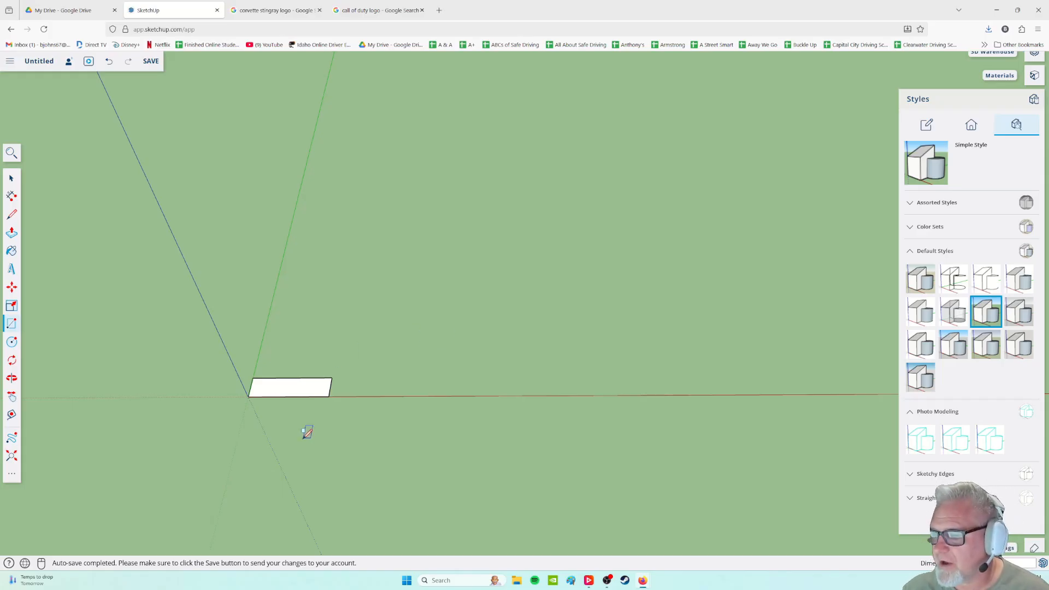
- Dimension the rectangle's short side and the long side that lies on the red axis
{"action": "scroll", "coordinate": [298, 426], "scroll_direction": "up", "scroll_amount": 5}
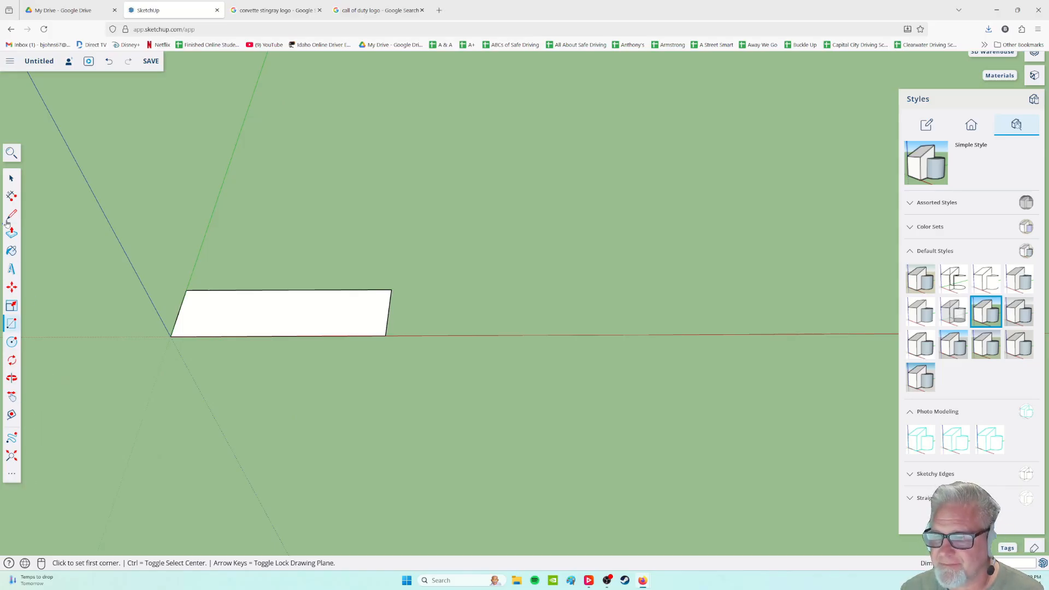
{"action": "left_click", "coordinate": [12, 195]}
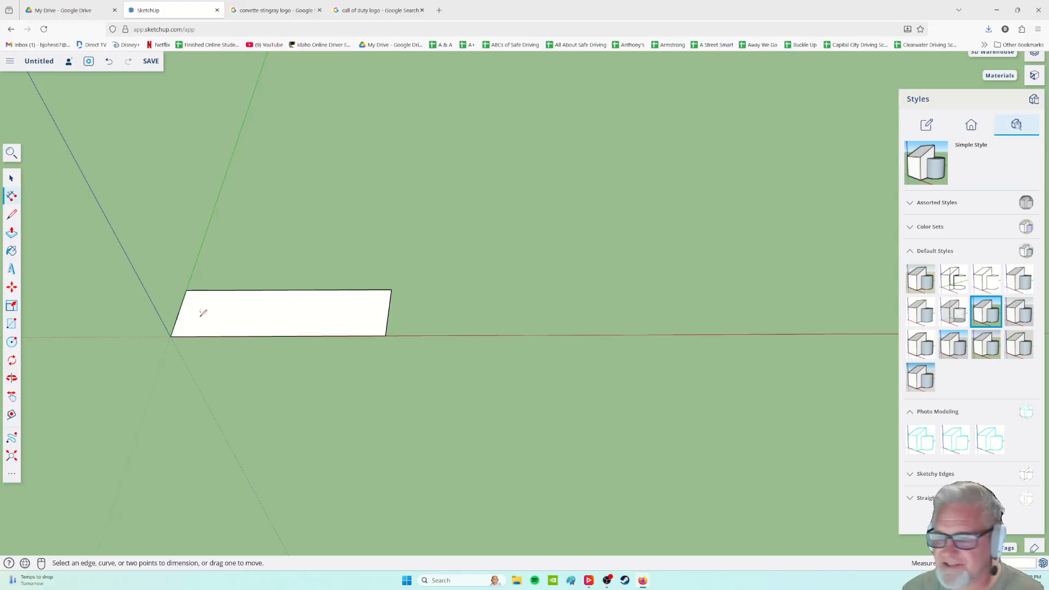
{"action": "left_click", "coordinate": [391, 290]}
{"action": "left_click", "coordinate": [385, 336]}
{"action": "left_click", "coordinate": [458, 326]}
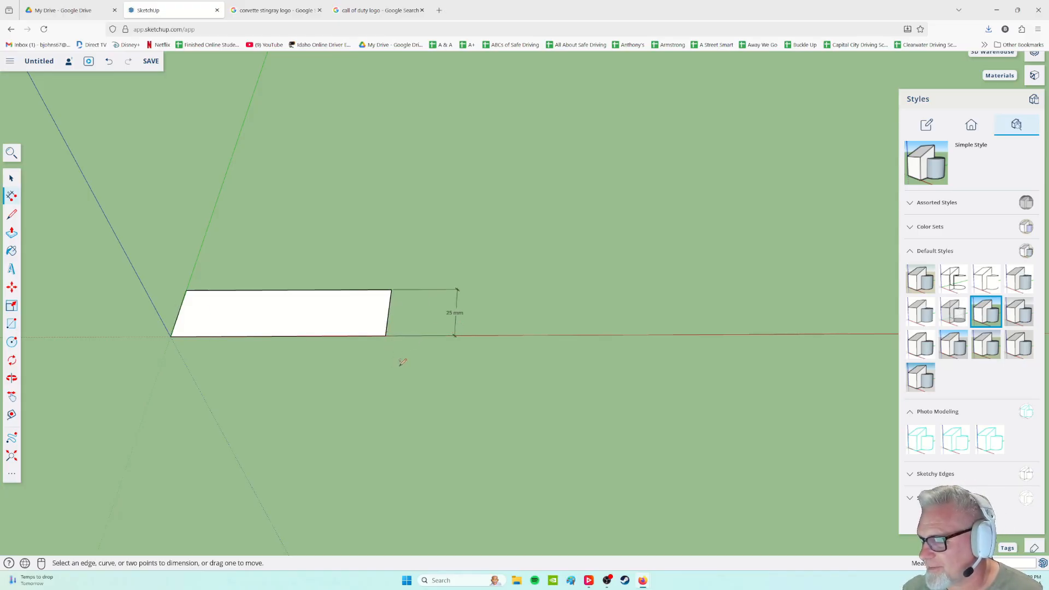
{"action": "left_click", "coordinate": [171, 336]}
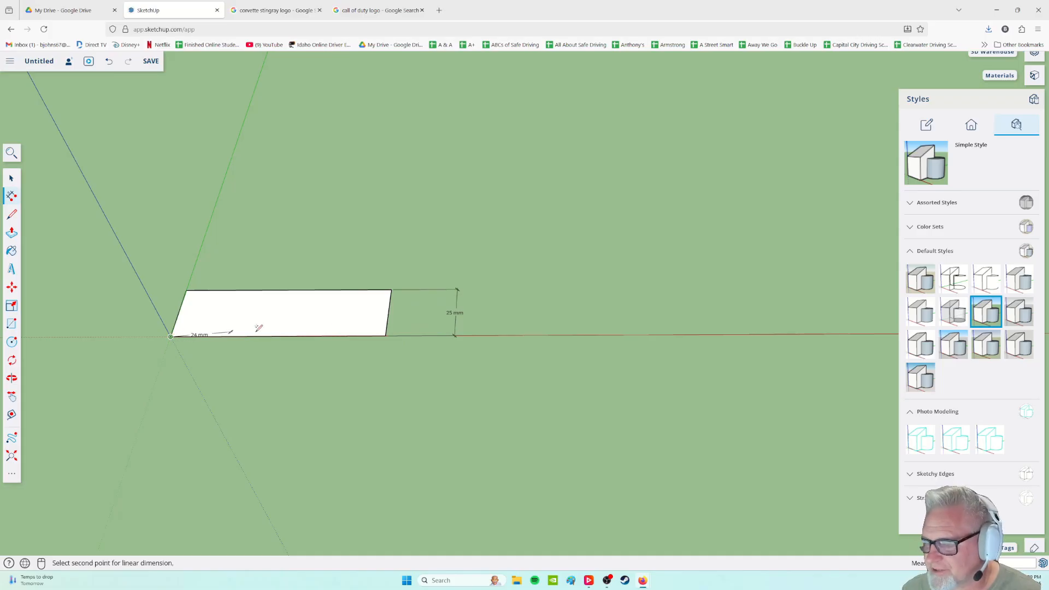
{"action": "left_click", "coordinate": [385, 336]}
{"action": "left_click", "coordinate": [384, 356]}
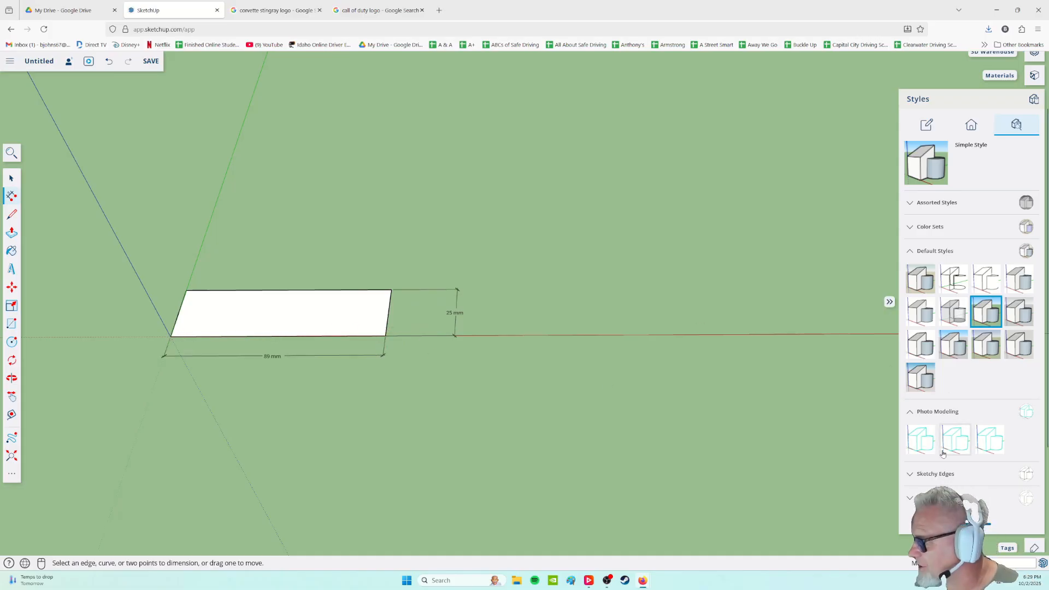
- Set the model's length unit format to Architectural with a display precision of 1/2"
{"action": "left_click", "coordinate": [888, 304]}
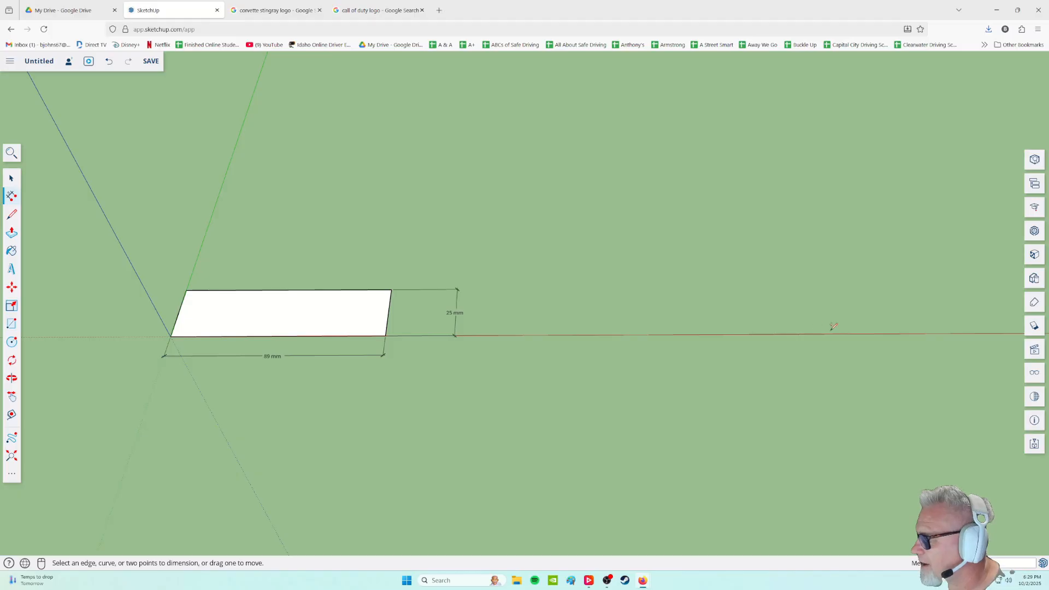
{"action": "left_click", "coordinate": [1035, 422]}
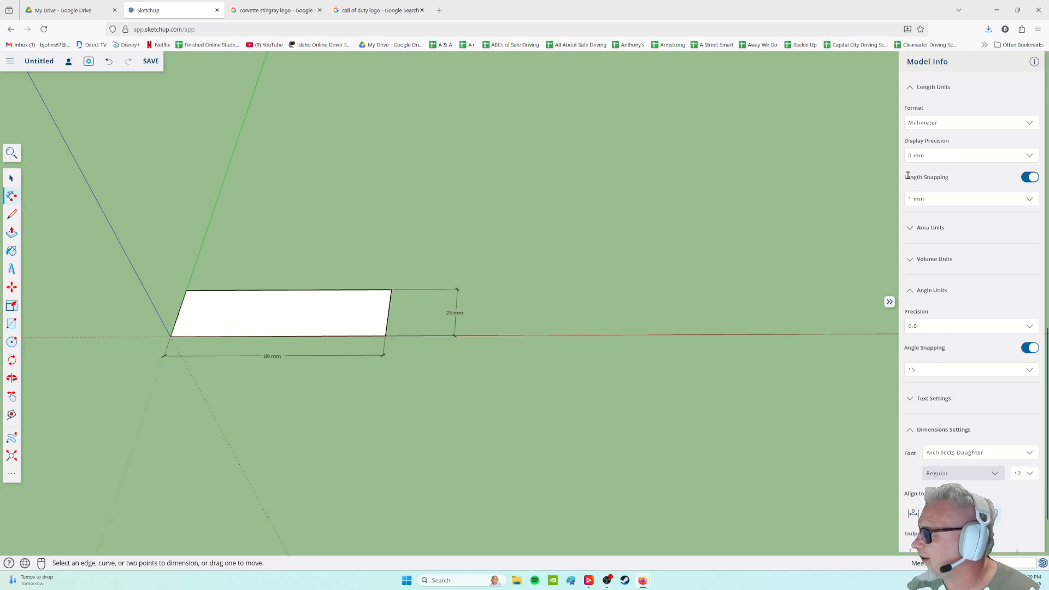
{"action": "left_click", "coordinate": [921, 126]}
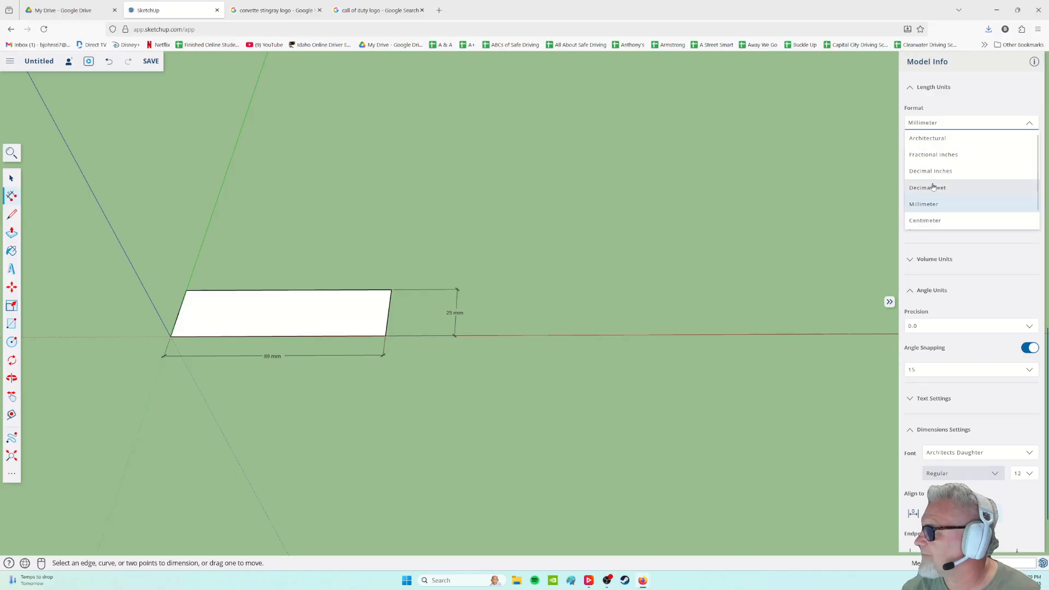
{"action": "left_click", "coordinate": [928, 138]}
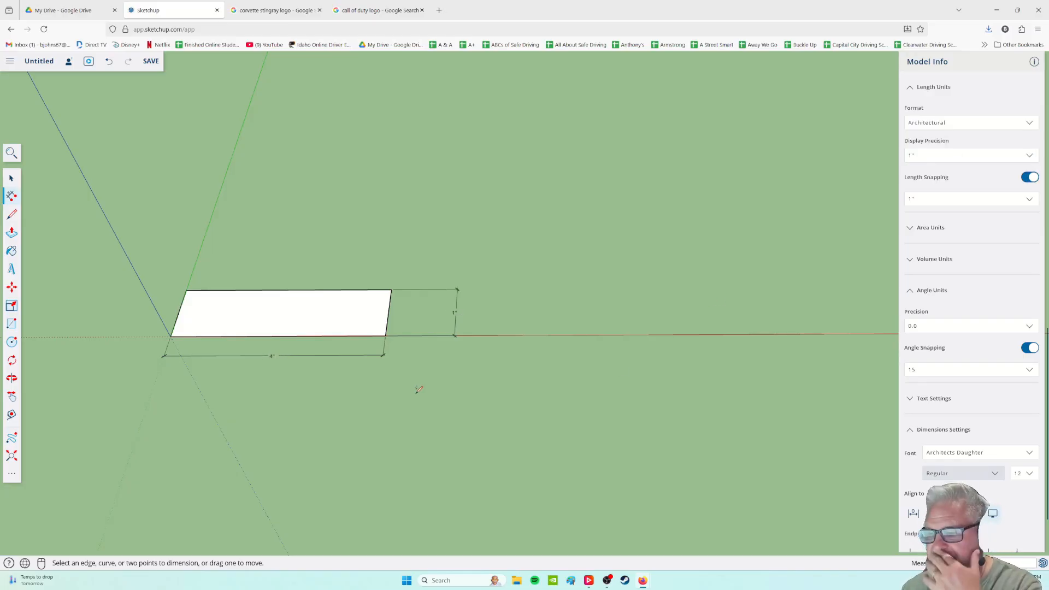
{"action": "left_click", "coordinate": [933, 157]}
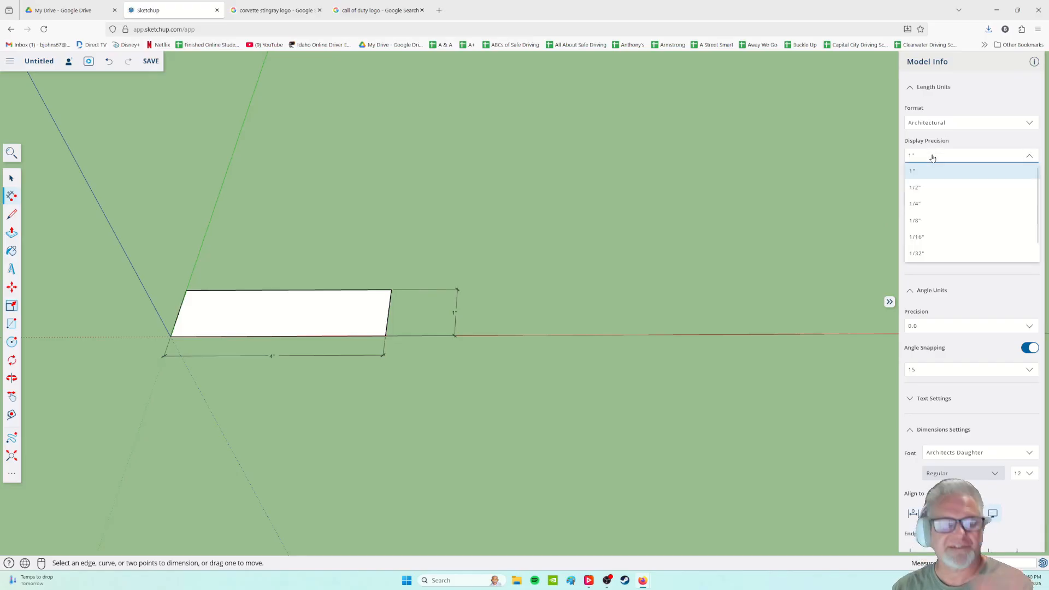
{"action": "left_click", "coordinate": [931, 189]}
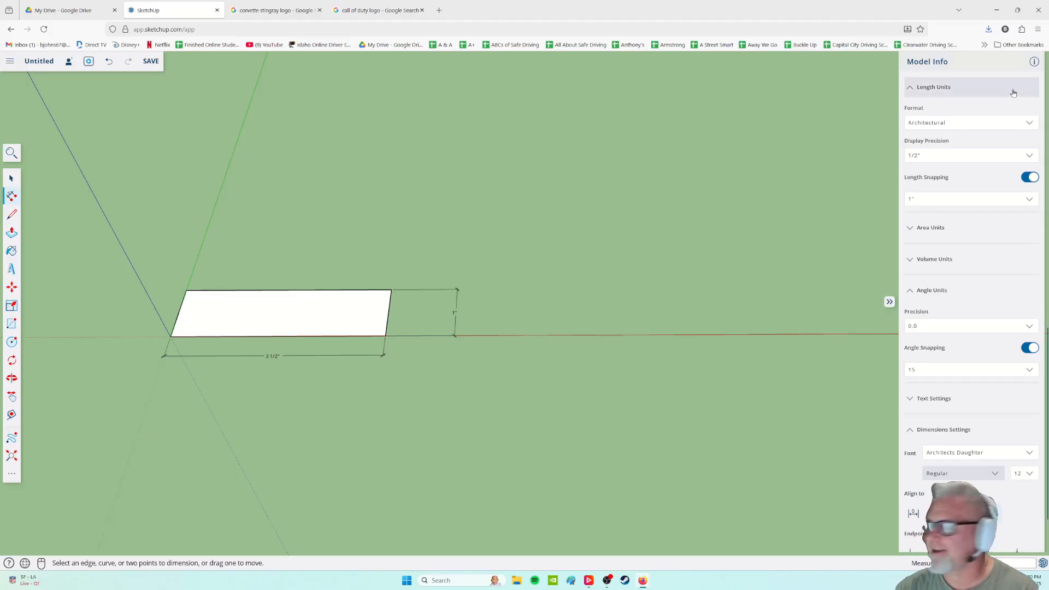
{"action": "left_click", "coordinate": [889, 302]}
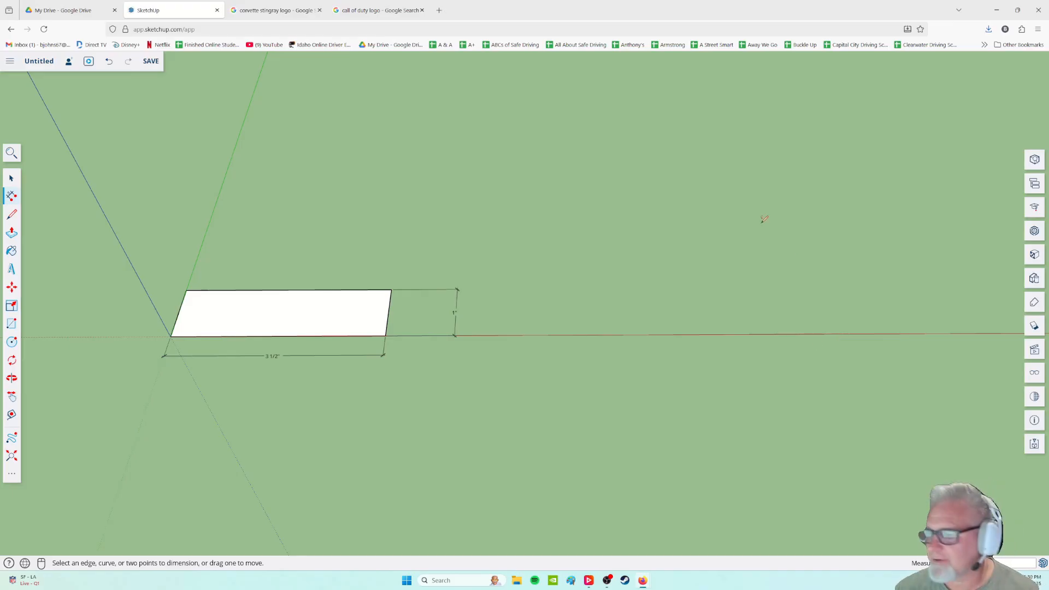
- Extrude the dimensioned rectangle upward into a box with Push/Pull
{"action": "scroll", "coordinate": [310, 354], "scroll_direction": "up", "scroll_amount": 3}
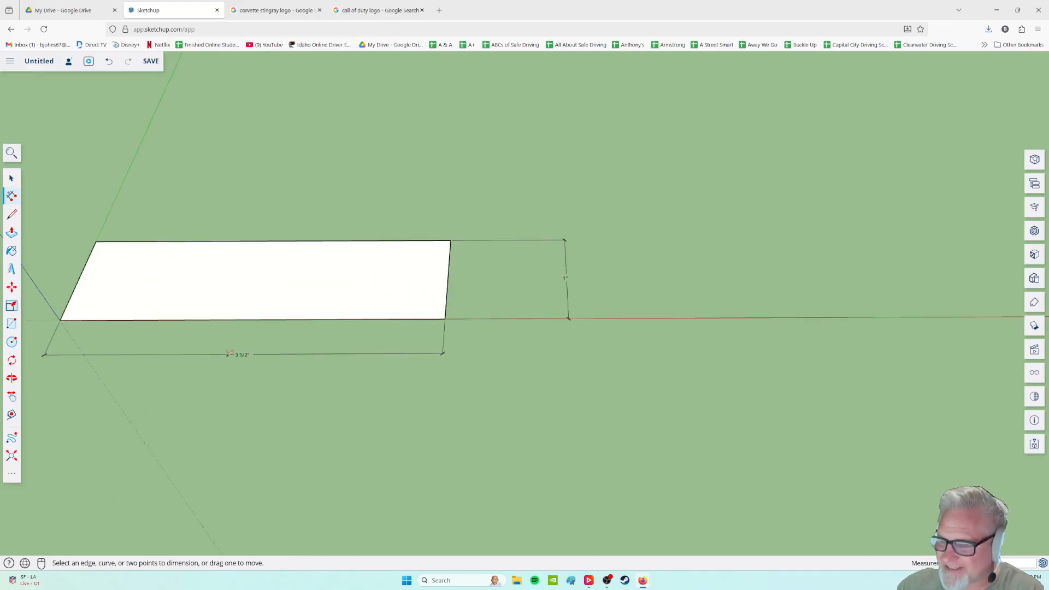
{"action": "middle_click_drag", "start_coordinate": [306, 365], "coordinate": [337, 373]}
{"action": "middle_click_drag", "start_coordinate": [415, 326], "coordinate": [315, 313]}
{"action": "scroll", "coordinate": [264, 408], "scroll_direction": "up", "scroll_amount": 3}
{"action": "scroll", "coordinate": [268, 414], "scroll_direction": "down", "scroll_amount": 4}
{"action": "scroll", "coordinate": [300, 358], "scroll_direction": "up", "scroll_amount": 2}
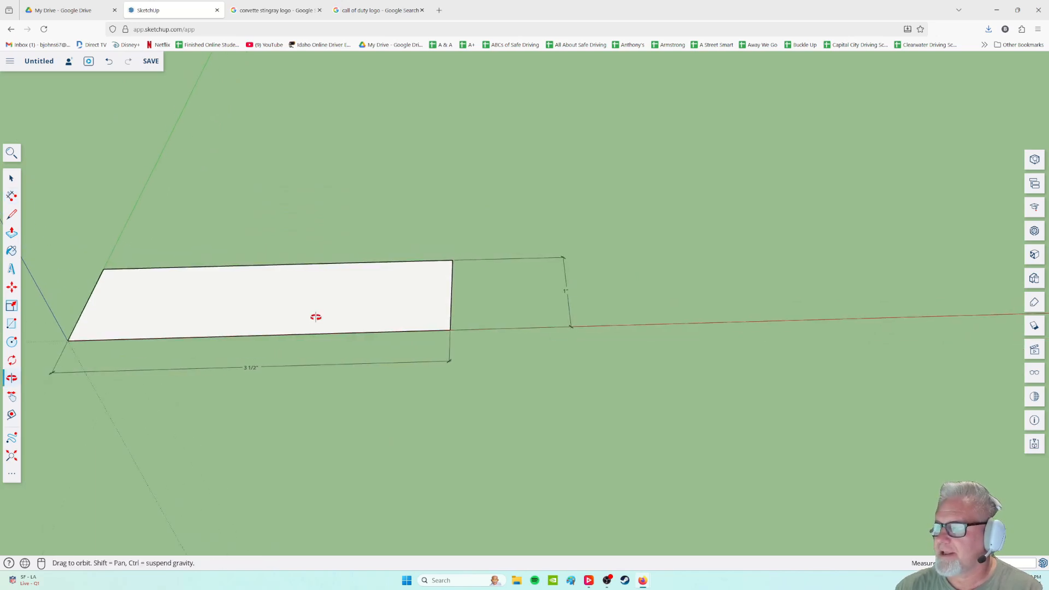
{"action": "left_click", "coordinate": [12, 233]}
{"action": "left_click", "coordinate": [278, 313]}
{"action": "left_click", "coordinate": [278, 312]}
{"action": "left_click", "coordinate": [328, 305]}
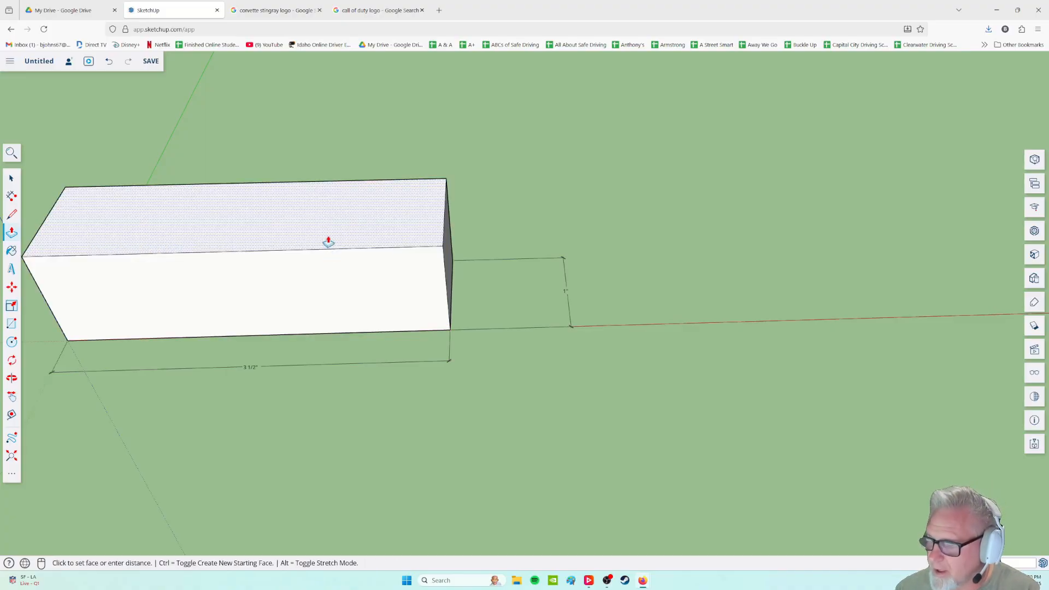
{"action": "left_click", "coordinate": [325, 219]}
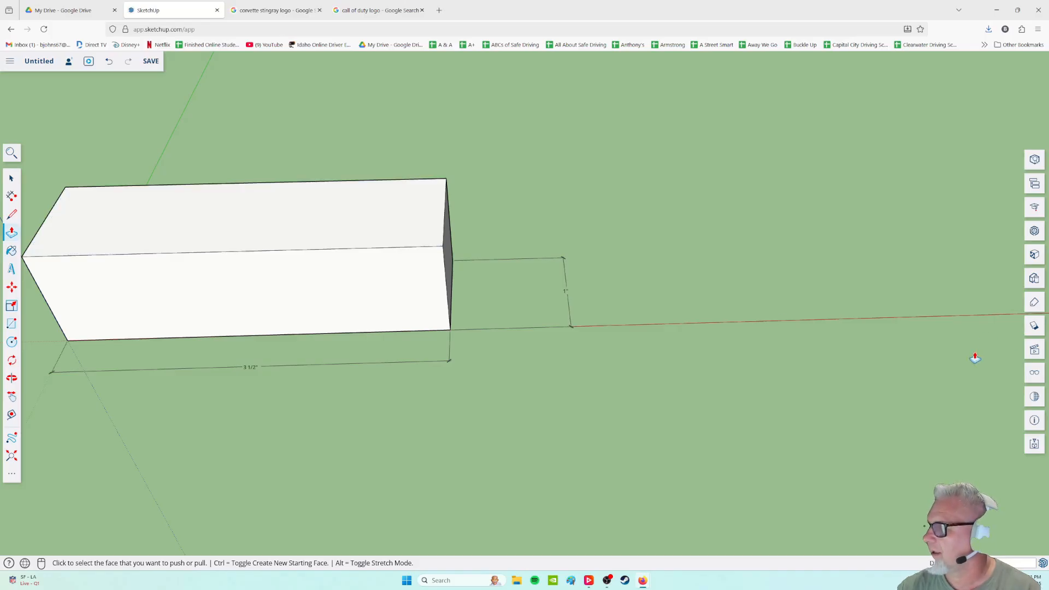
- Set the model's length display precision to 1/32" and turn off length snapping
{"action": "left_click", "coordinate": [1035, 421]}
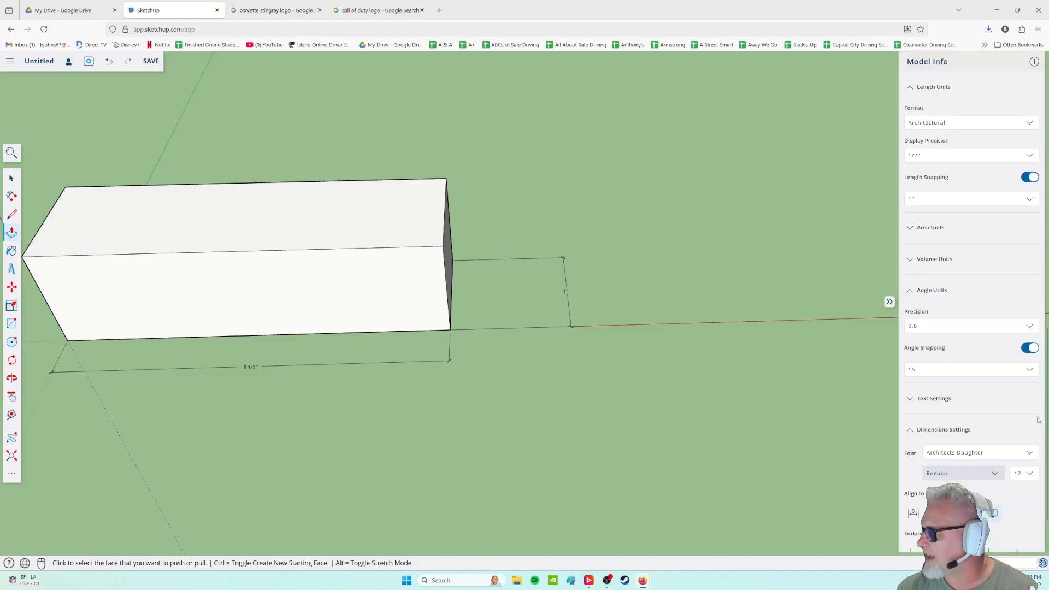
{"action": "left_click", "coordinate": [952, 158]}
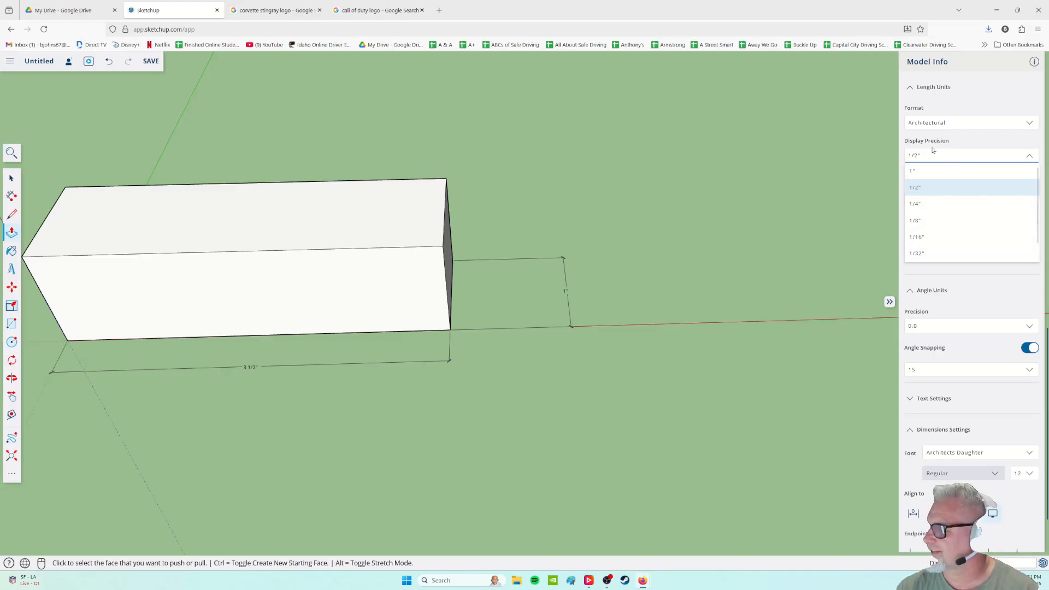
{"action": "left_click", "coordinate": [921, 255]}
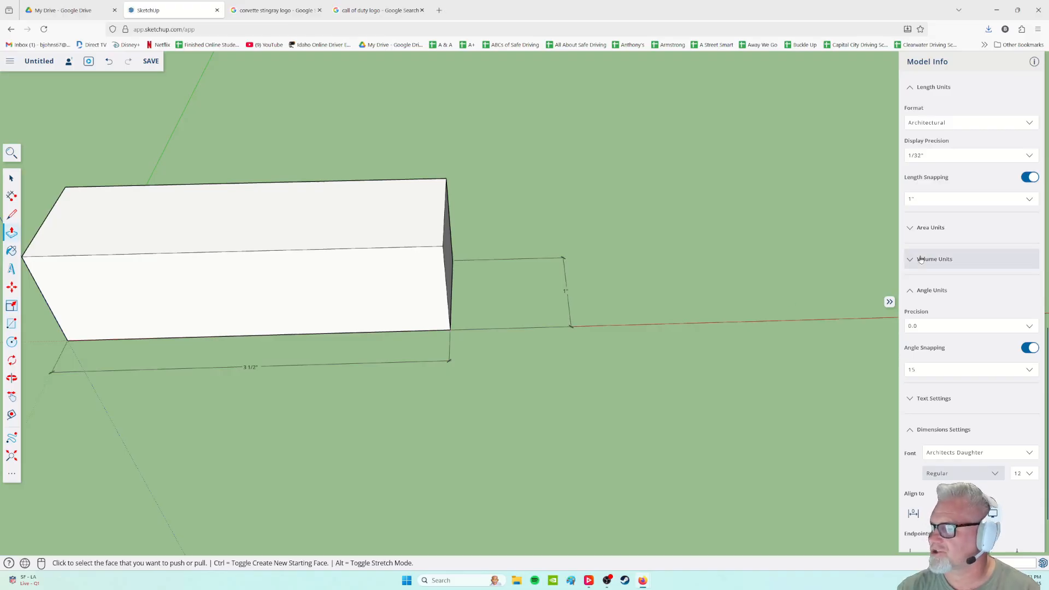
{"action": "left_click", "coordinate": [332, 230]}
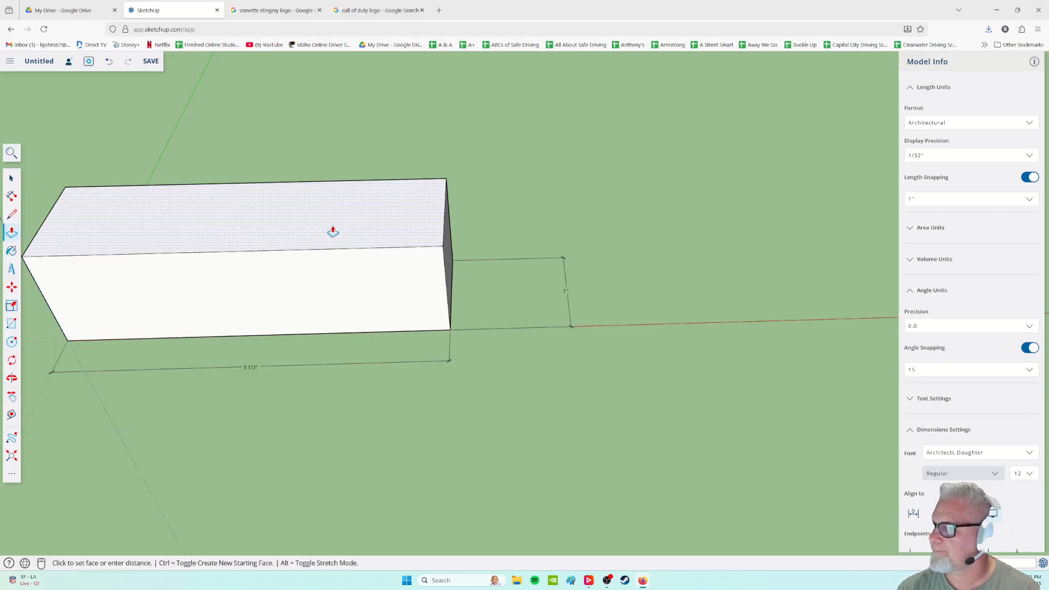
{"action": "key", "text": "Escape"}
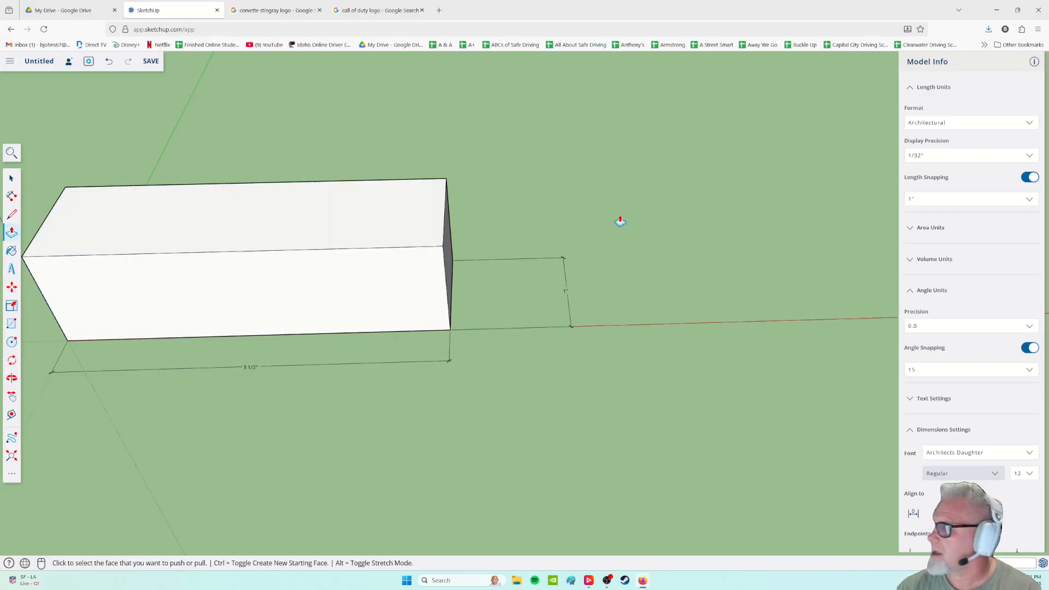
{"action": "left_click", "coordinate": [1027, 179]}
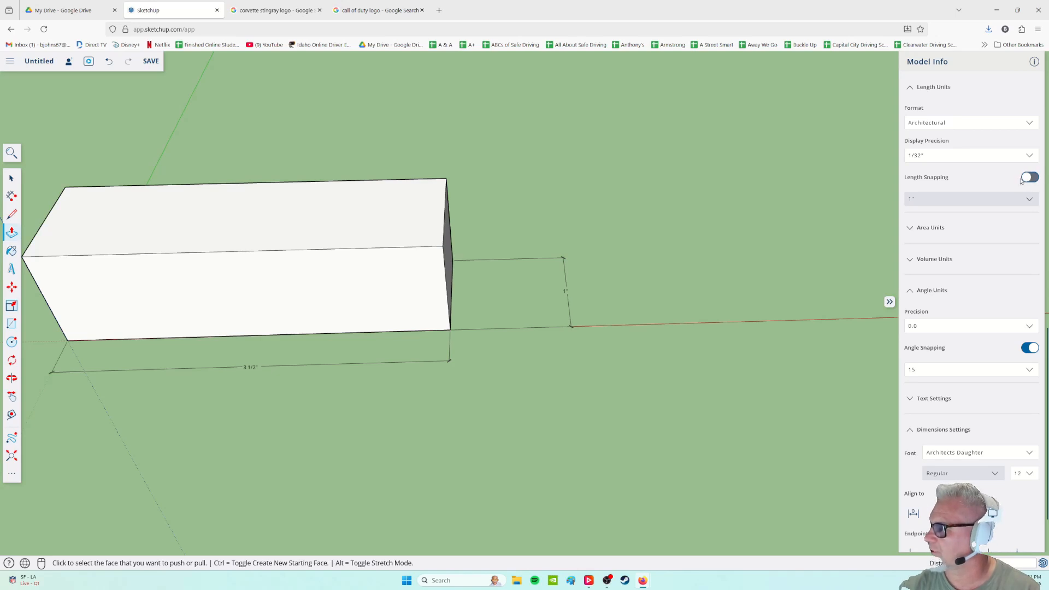
- Raise the box's top face freehand with Push/Pull two times to try out unsnapped heights
{"action": "left_click", "coordinate": [379, 213]}
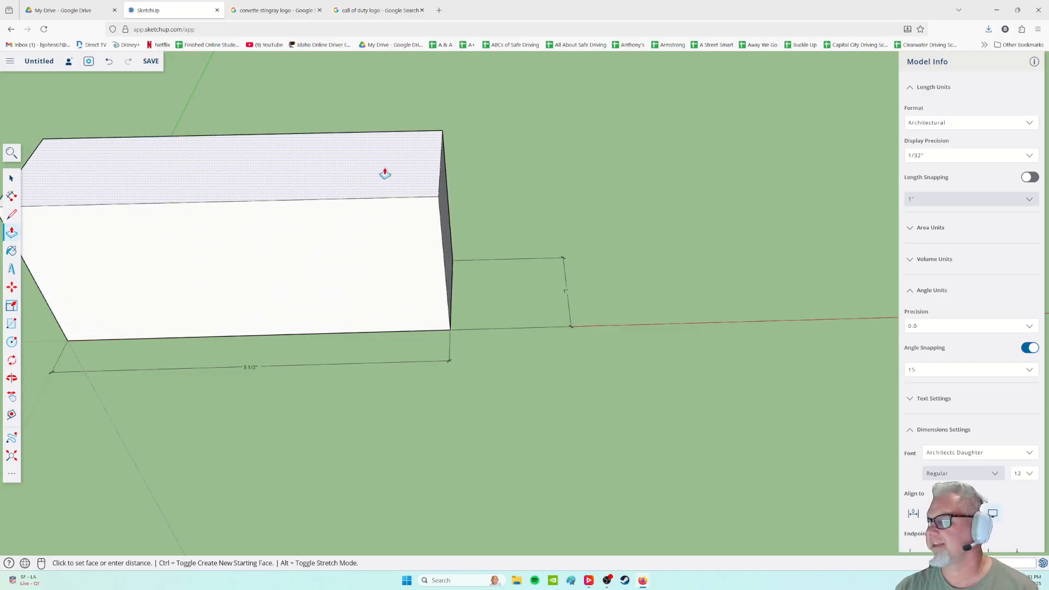
{"action": "left_click", "coordinate": [408, 159]}
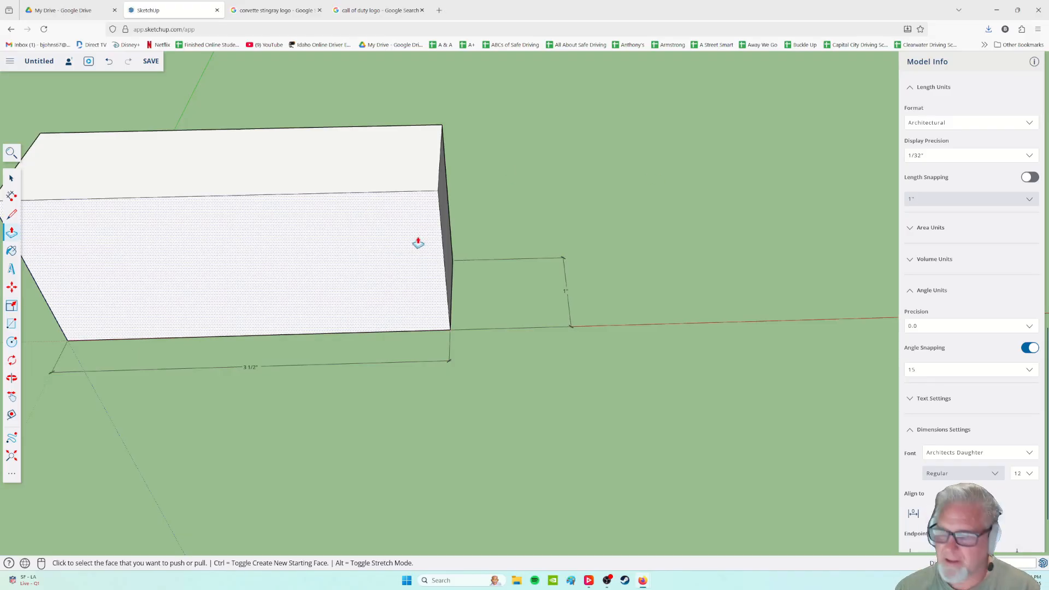
{"action": "scroll", "coordinate": [412, 244], "scroll_direction": "down", "scroll_amount": 3}
{"action": "left_click", "coordinate": [369, 202]}
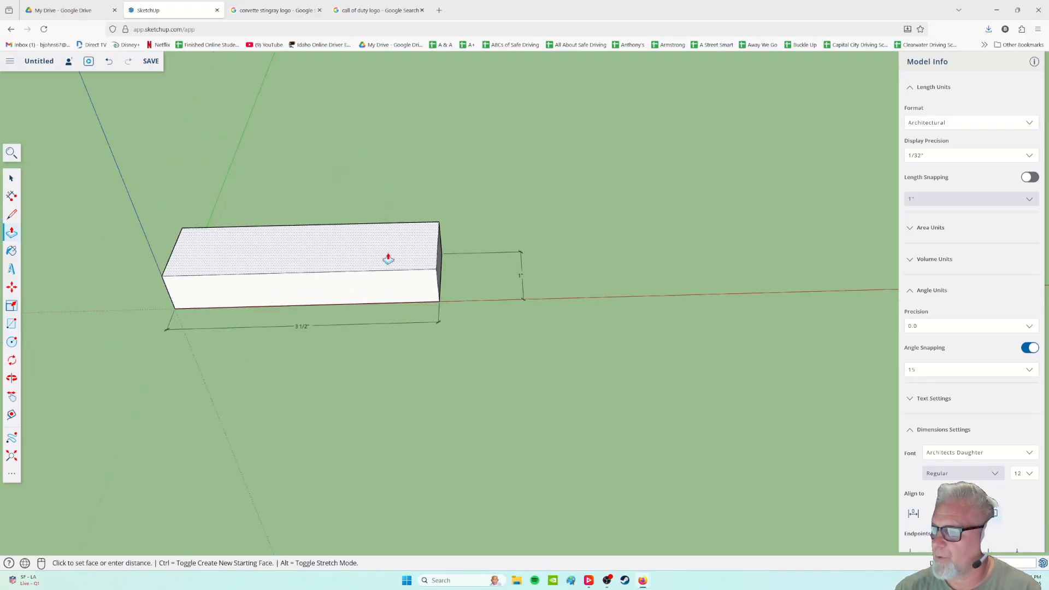
{"action": "left_click", "coordinate": [394, 173]}
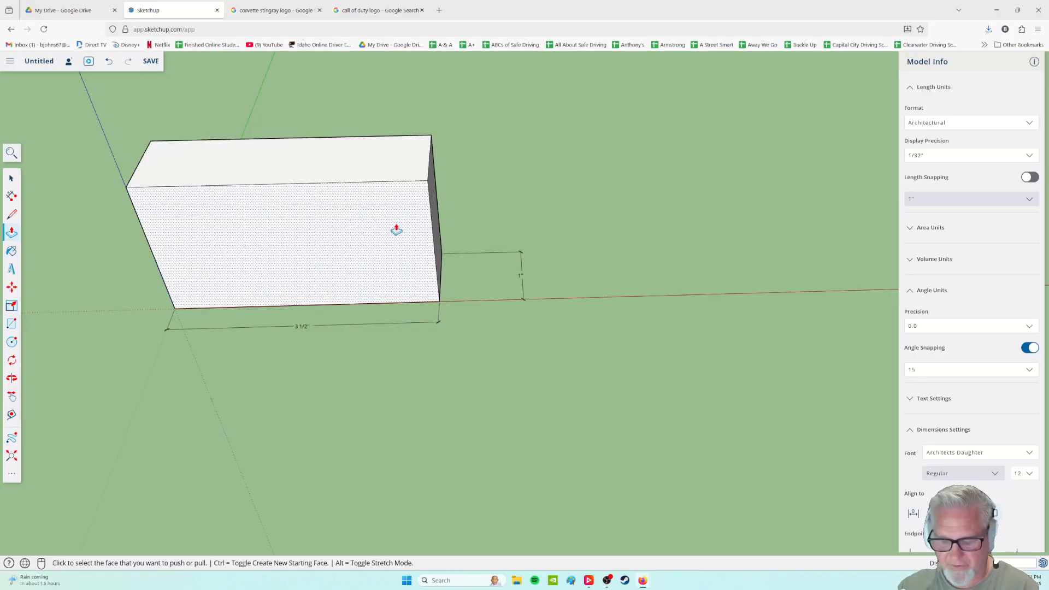
- Undo all the Push/Pull extrusions of the box, back to the flat dimensioned rectangle
{"action": "key", "text": "ctrl+z"}
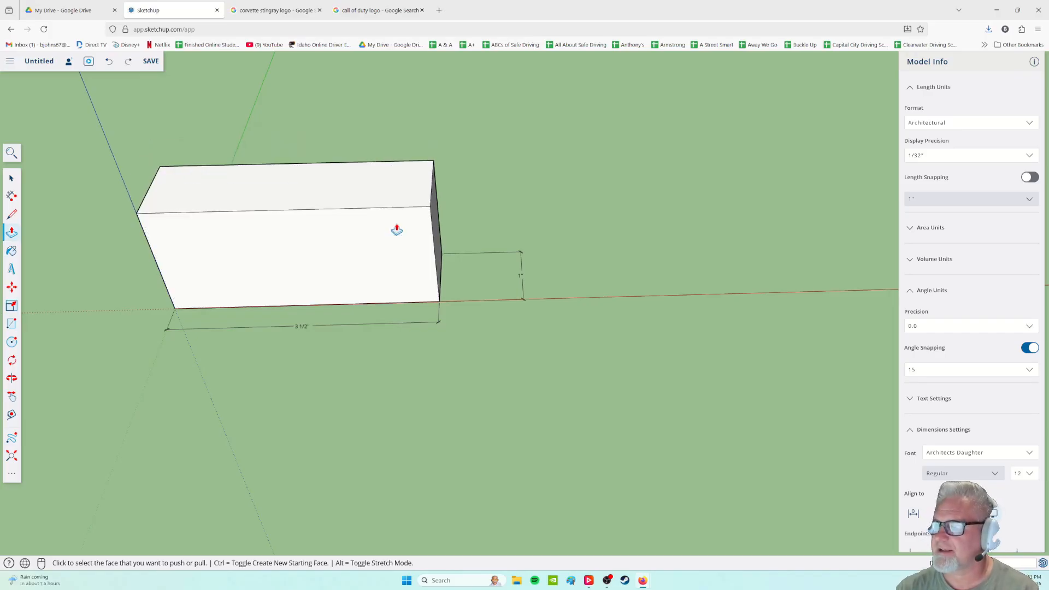
{"action": "key", "text": "ctrl+z"}
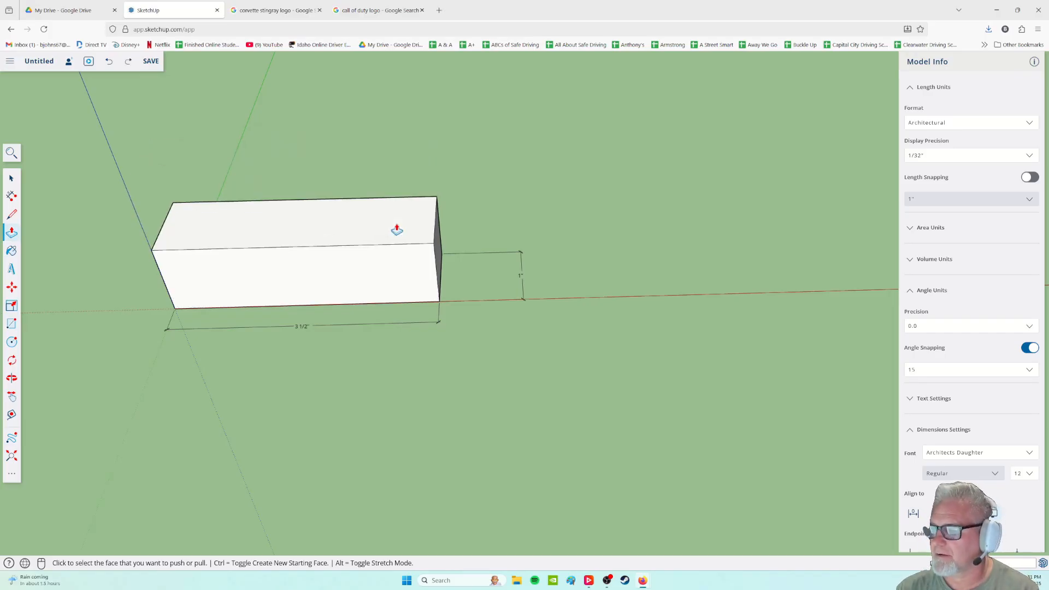
{"action": "key", "text": "ctrl+z"}
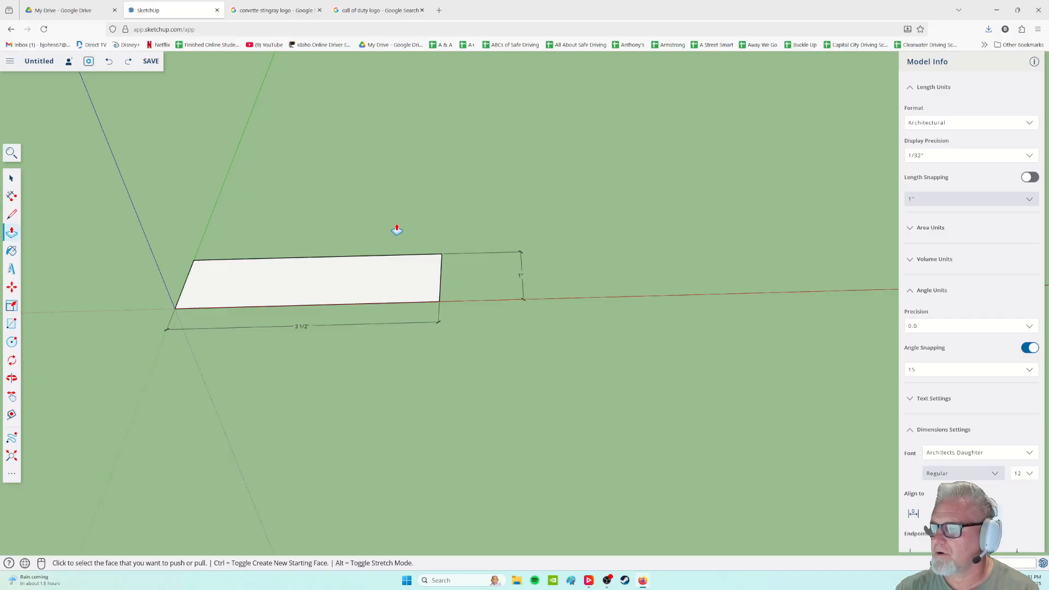
- Extrude the flat rectangle upward into a thin slab with Push/Pull
{"action": "left_click", "coordinate": [343, 290]}
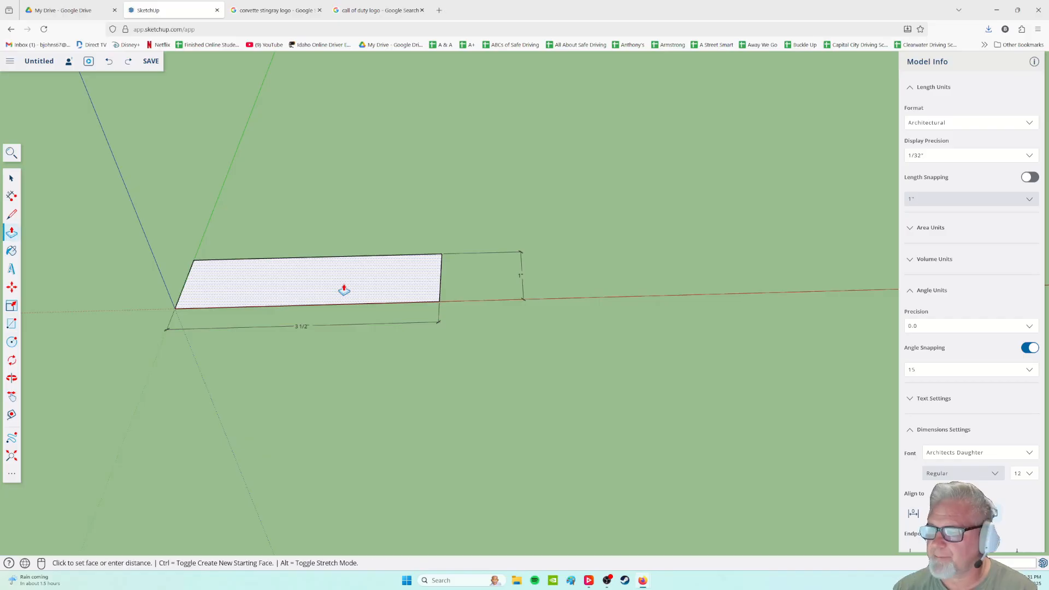
{"action": "left_click", "coordinate": [341, 235]}
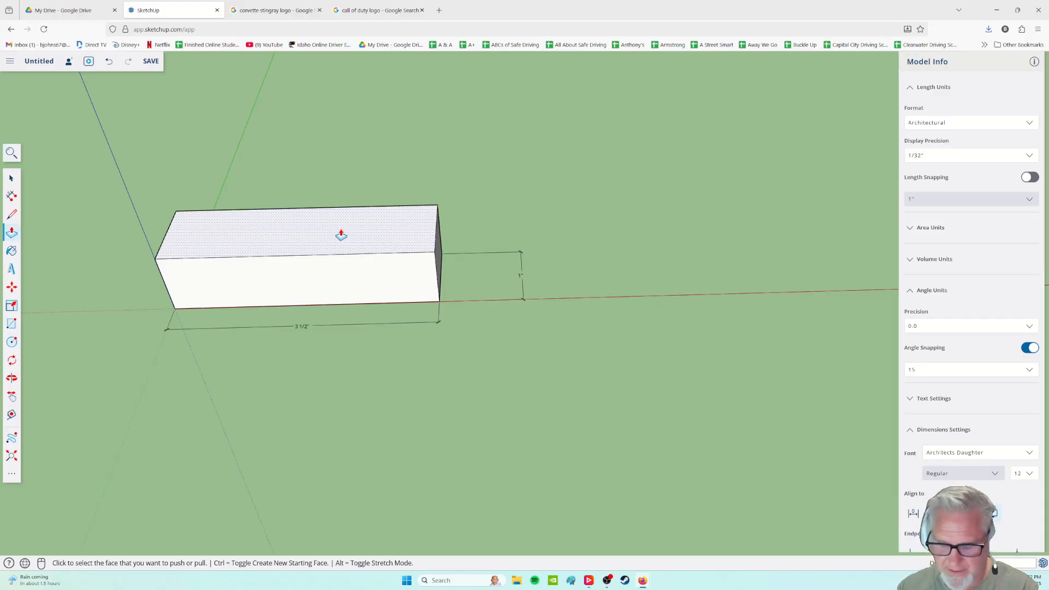
{"action": "left_click", "coordinate": [341, 235]}
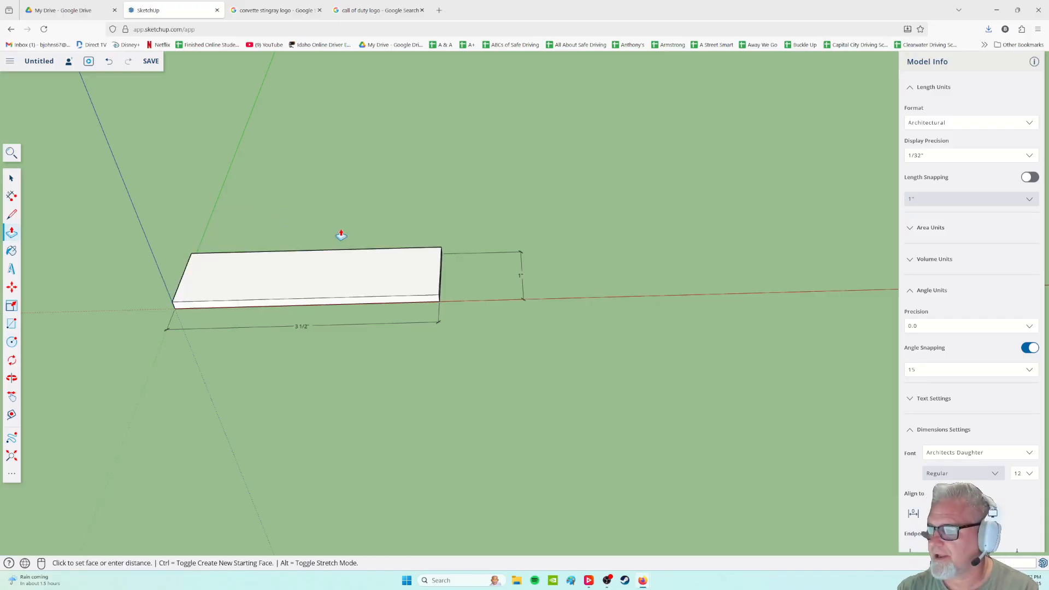
- Examine the thin slab from several angles, ending with a close view of its short end away from the origin
{"action": "scroll", "coordinate": [485, 380], "scroll_direction": "up", "scroll_amount": 4}
{"action": "middle_click_drag", "start_coordinate": [502, 343], "coordinate": [414, 197]}
{"action": "scroll", "coordinate": [383, 198], "scroll_direction": "up", "scroll_amount": 2}
{"action": "middle_click_drag", "start_coordinate": [342, 202], "coordinate": [616, 358]}
{"action": "scroll", "coordinate": [494, 205], "scroll_direction": "down", "scroll_amount": 4}
{"action": "middle_click_drag", "start_coordinate": [396, 265], "coordinate": [424, 311]}
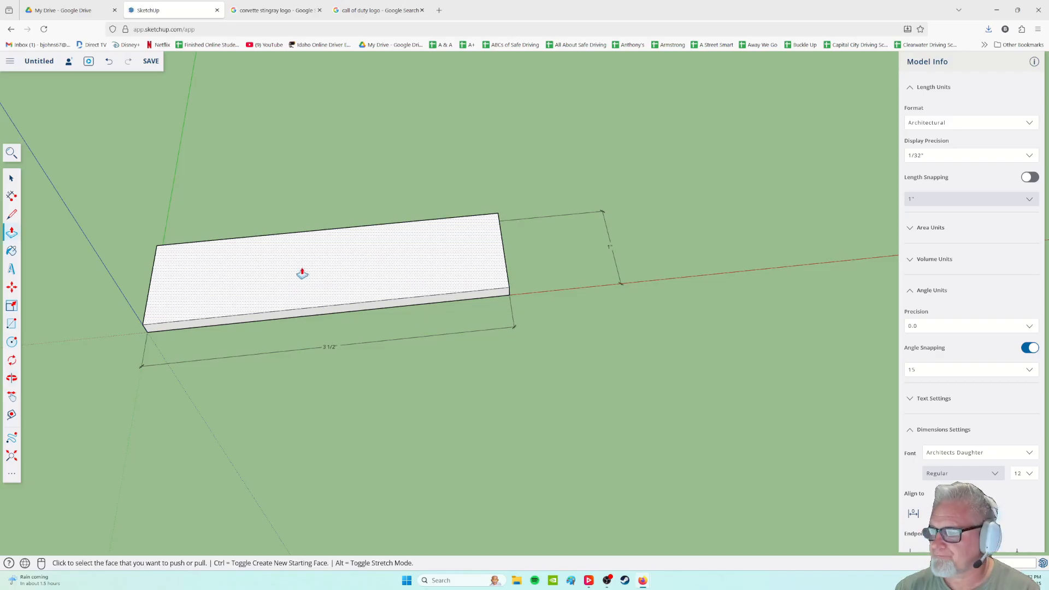
{"action": "middle_click_drag", "start_coordinate": [370, 262], "coordinate": [470, 304]}
{"action": "scroll", "coordinate": [452, 361], "scroll_direction": "up", "scroll_amount": 2}
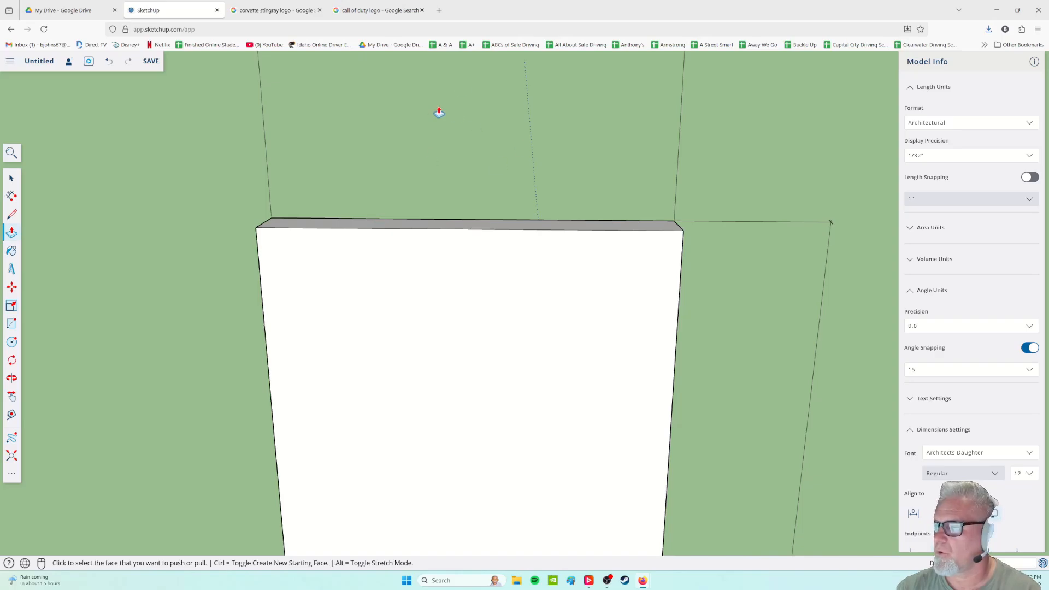
{"action": "scroll", "coordinate": [423, 190], "scroll_direction": "down", "scroll_amount": 2}
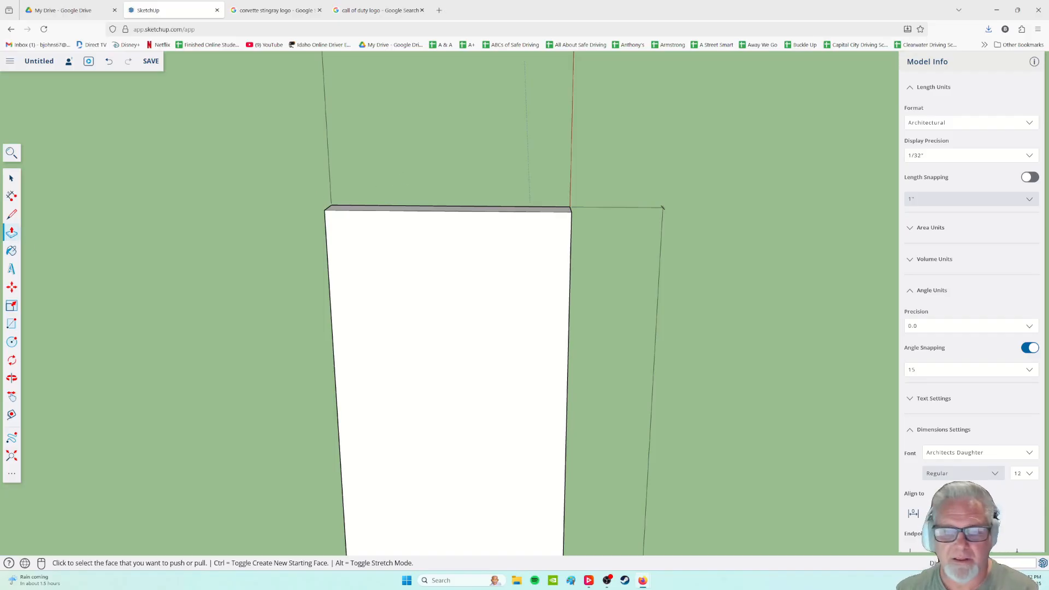
{"action": "left_click", "coordinate": [11, 473]}
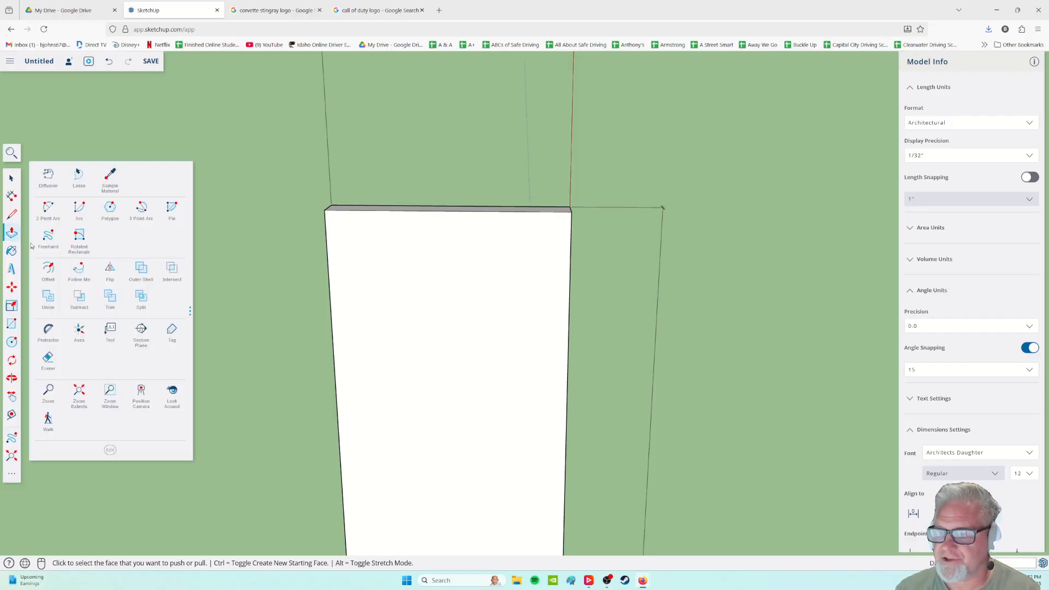
{"action": "left_click", "coordinate": [48, 211]}
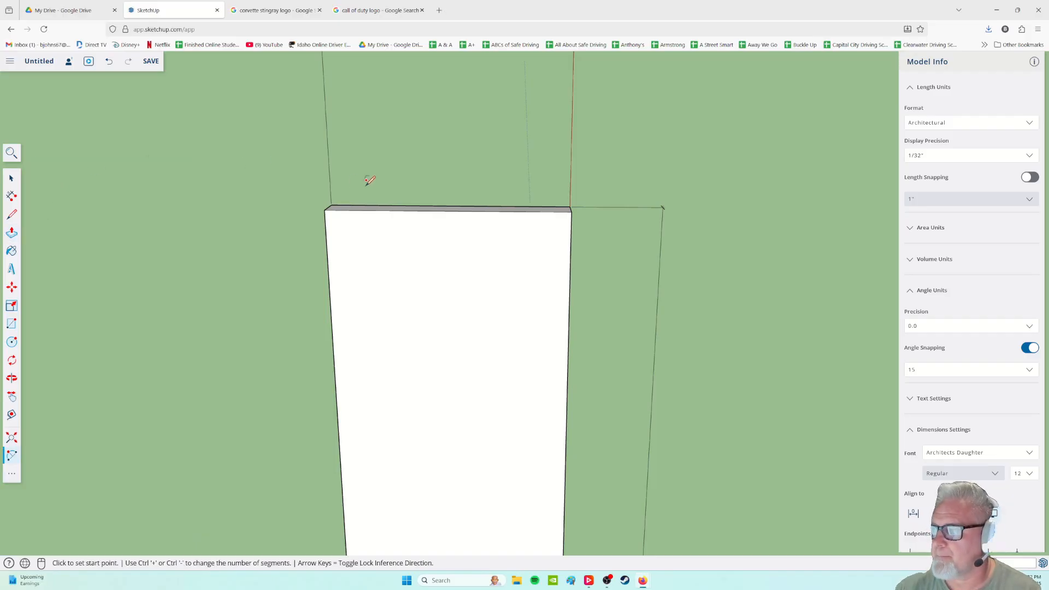
{"action": "mouse_move", "coordinate": [377, 206]}
{"action": "middle_mouse_down", "text": "shift"}
{"action": "mouse_move", "coordinate": [375, 236]}
{"action": "mouse_move", "coordinate": [362, 241]}
{"action": "middle_mouse_up", "text": "shift"}
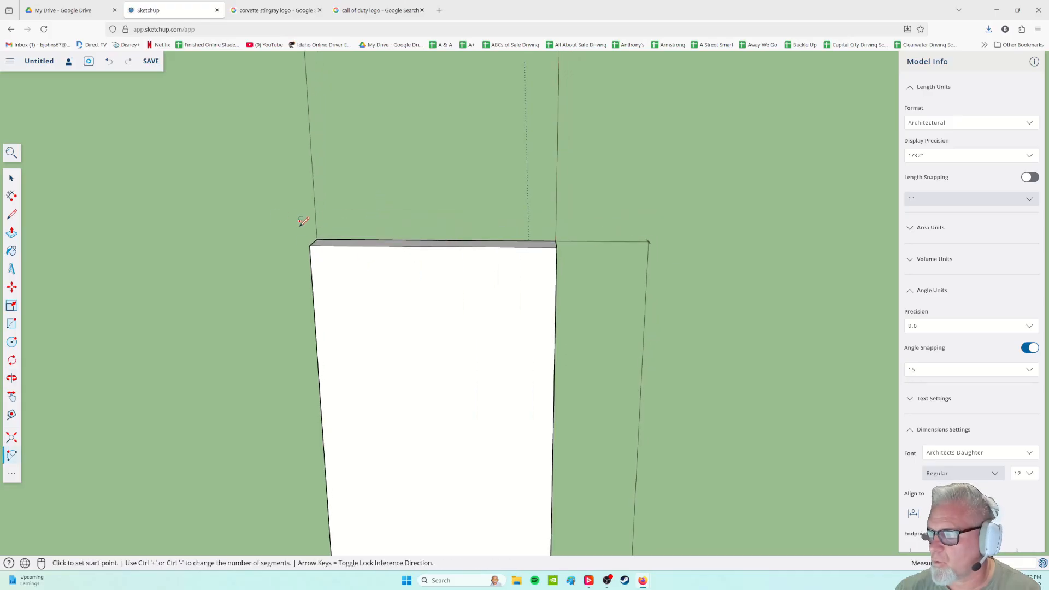
{"action": "left_click", "coordinate": [317, 239]}
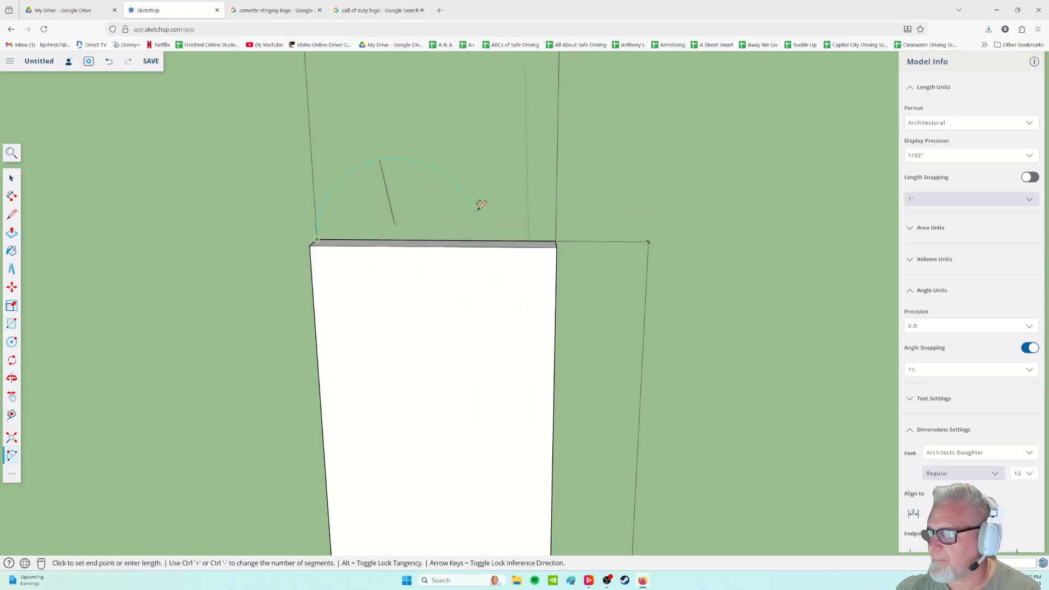
{"action": "left_click", "coordinate": [555, 241]}
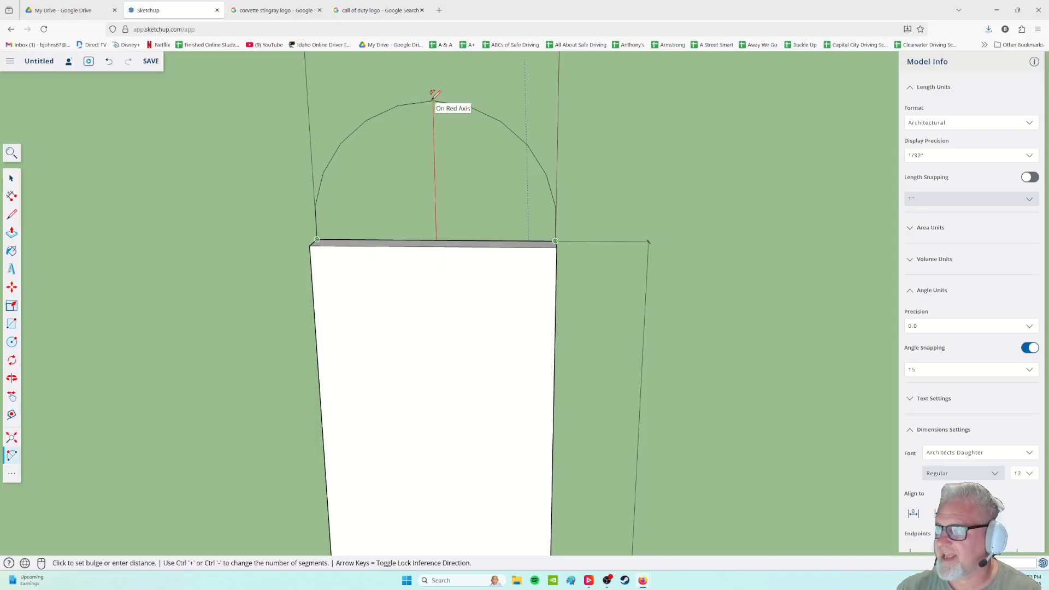
{"action": "key", "text": "Escape"}
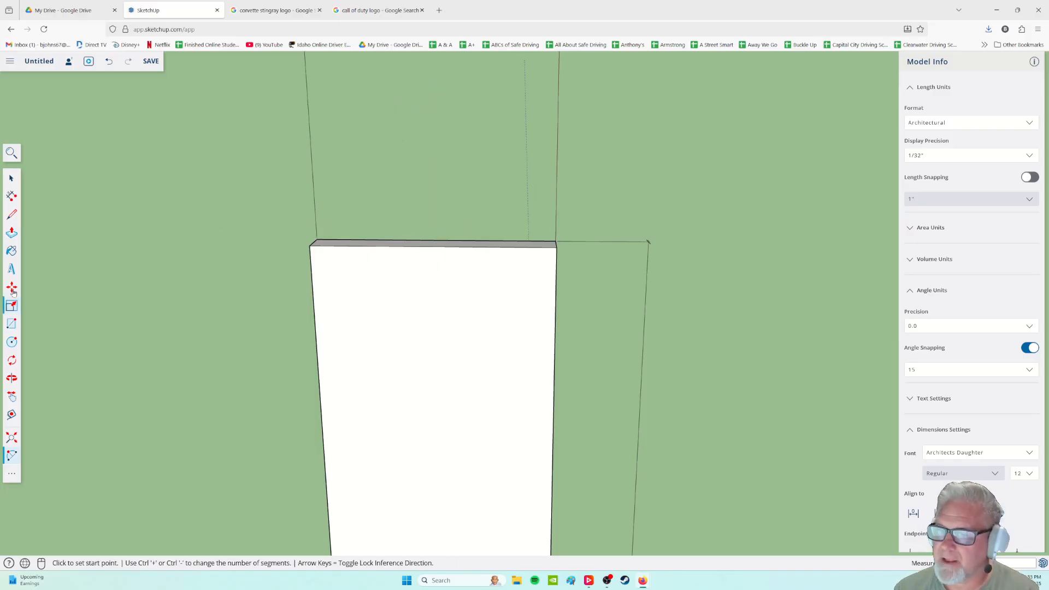
- Draw a line outward along the red axis from the midpoint of the slab's bottom short edge, away from the origin
{"action": "left_click", "coordinate": [16, 216]}
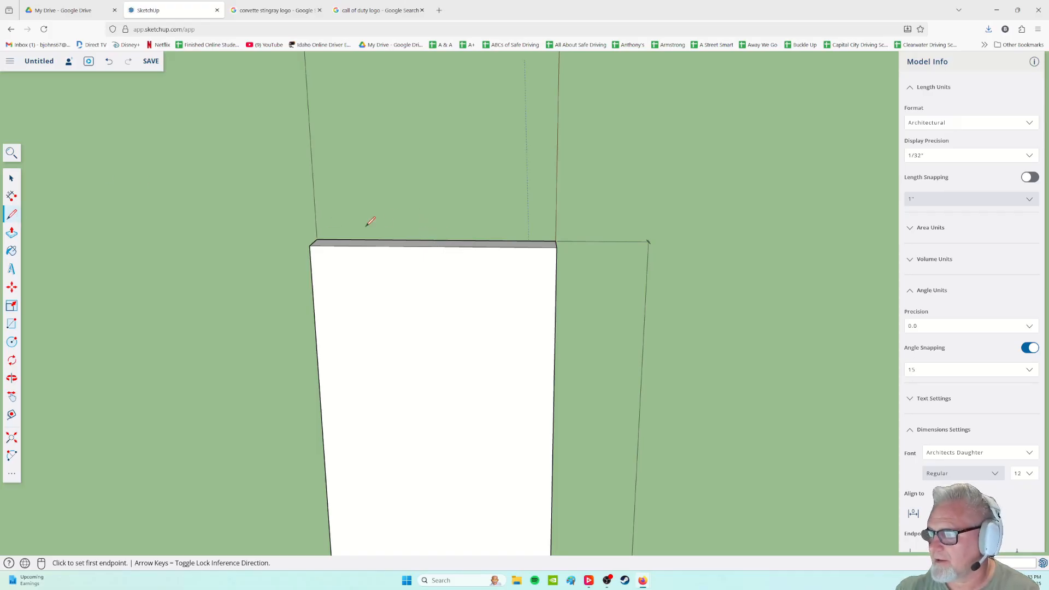
{"action": "left_click", "coordinate": [436, 241]}
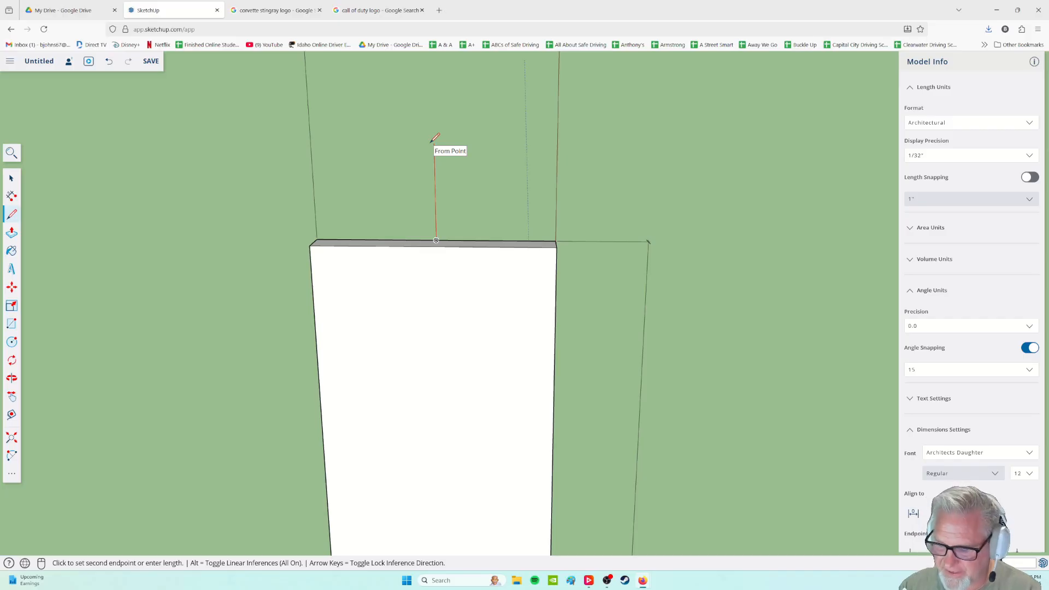
{"action": "key", "text": "Return"}
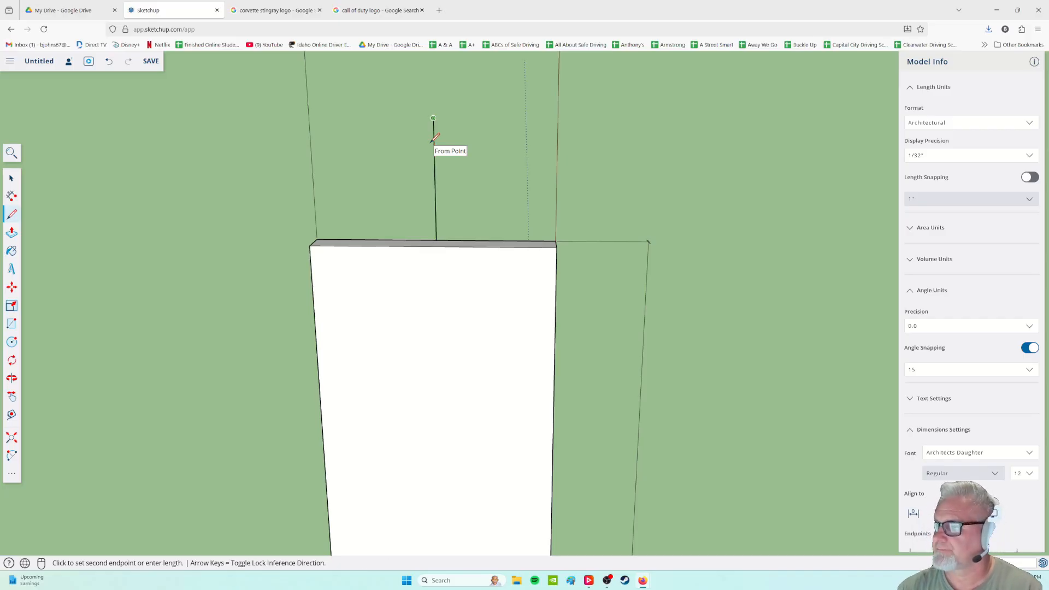
{"action": "key", "text": "Escape"}
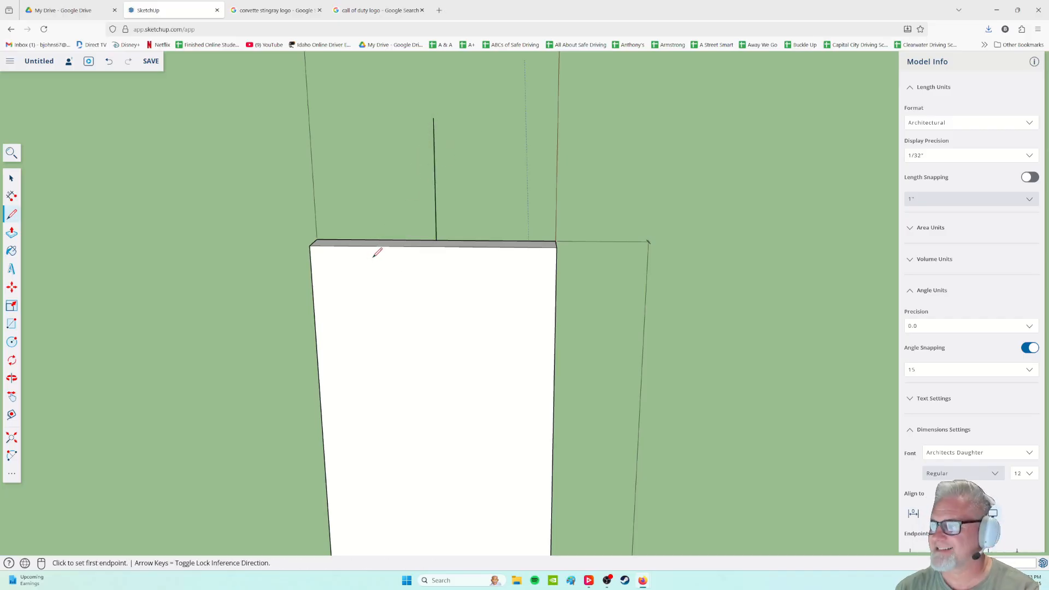
- Draw a half-circle 2 Point Arc between the corners of the slab's short edge, bulging to the centre line's outer end
{"action": "mouse_move", "coordinate": [260, 283]}
{"action": "middle_mouse_down"}
{"action": "mouse_move", "coordinate": [464, 243]}
{"action": "mouse_move", "coordinate": [255, 279]}
{"action": "middle_mouse_up"}
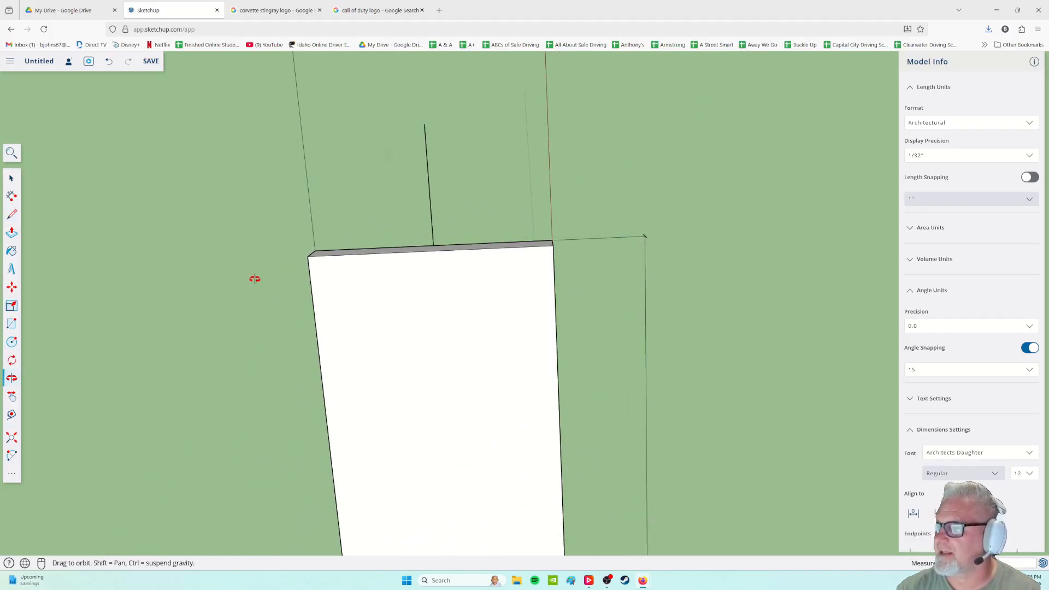
{"action": "left_click", "coordinate": [12, 459]}
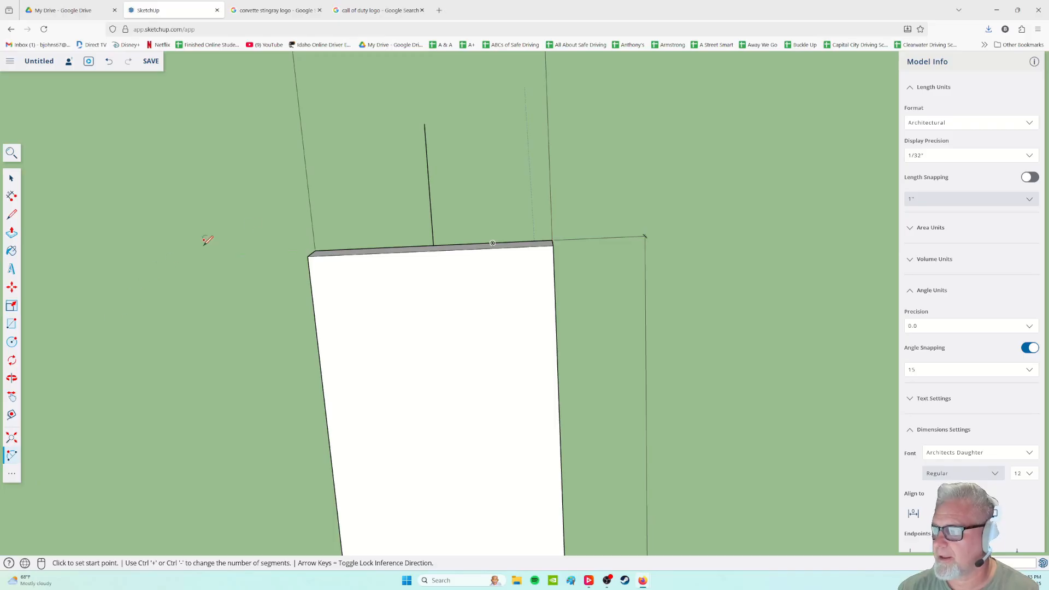
{"action": "left_click", "coordinate": [316, 251]}
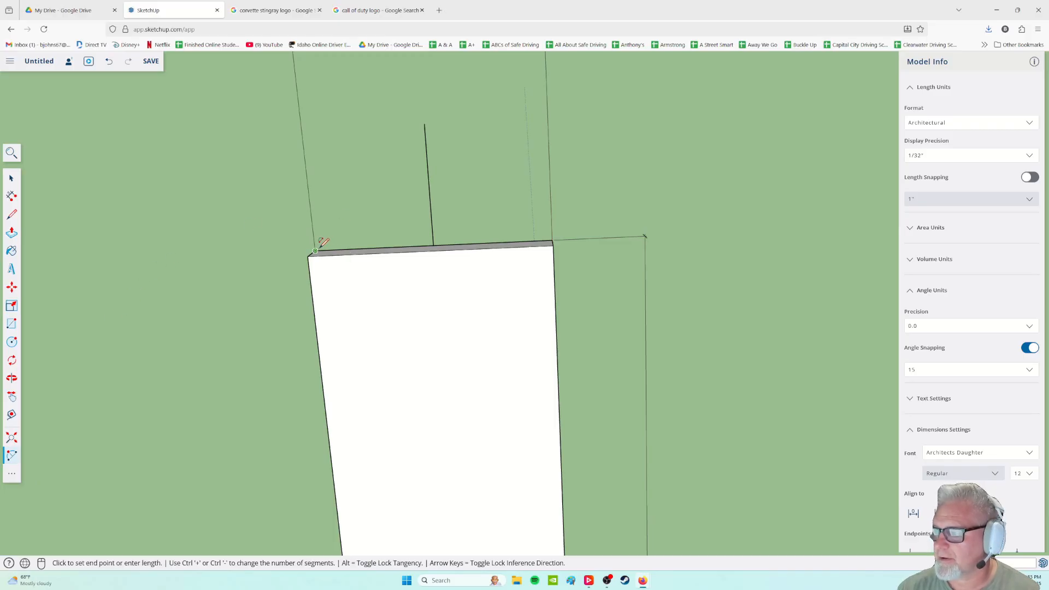
{"action": "left_click", "coordinate": [552, 240]}
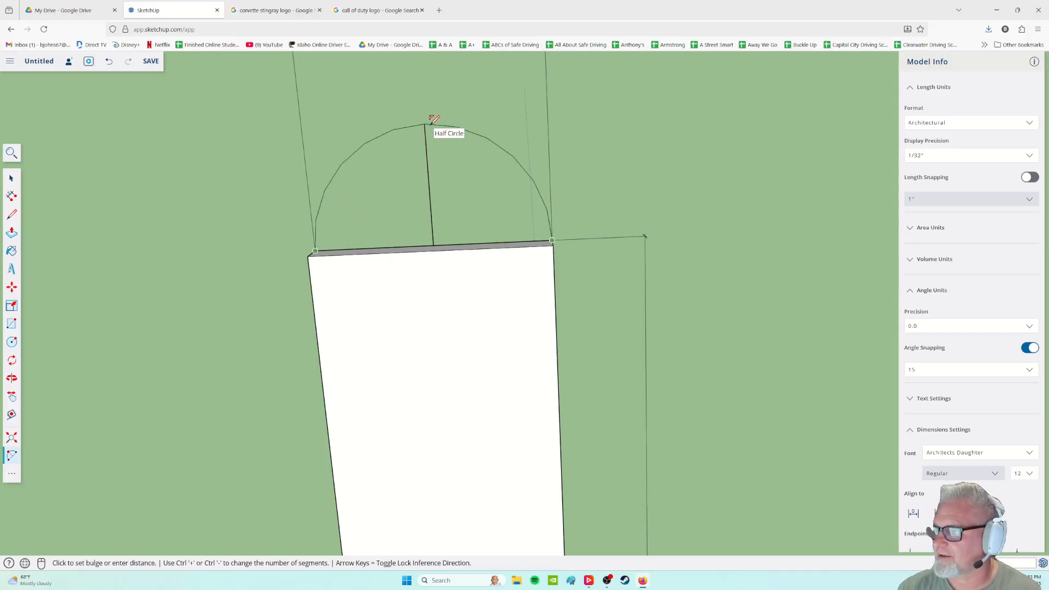
{"action": "left_click", "coordinate": [434, 119]}
{"action": "middle_click_drag", "start_coordinate": [301, 355], "coordinate": [399, 323]}
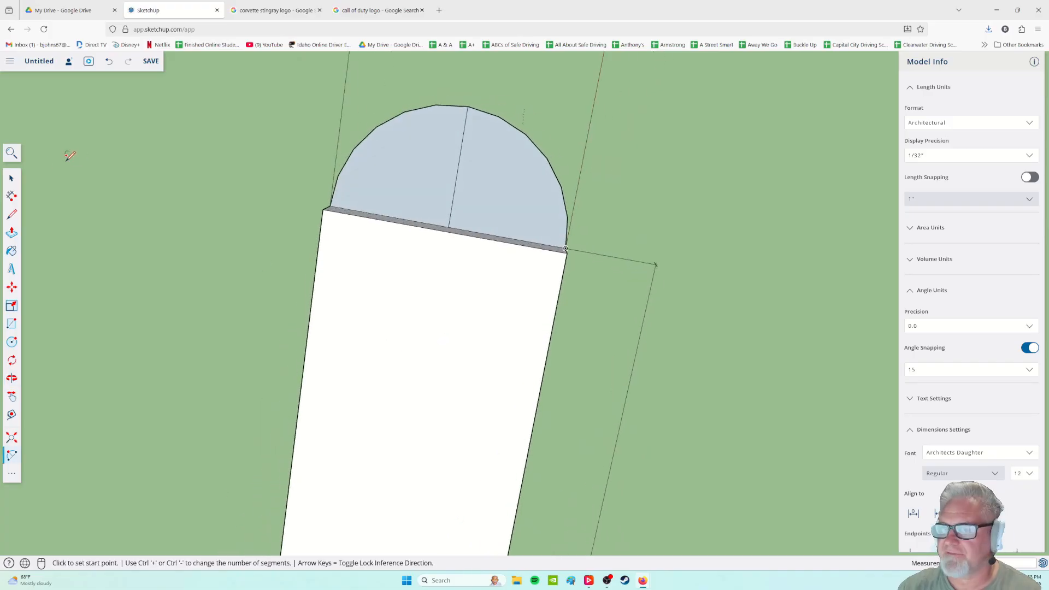
{"action": "left_click", "coordinate": [14, 179]}
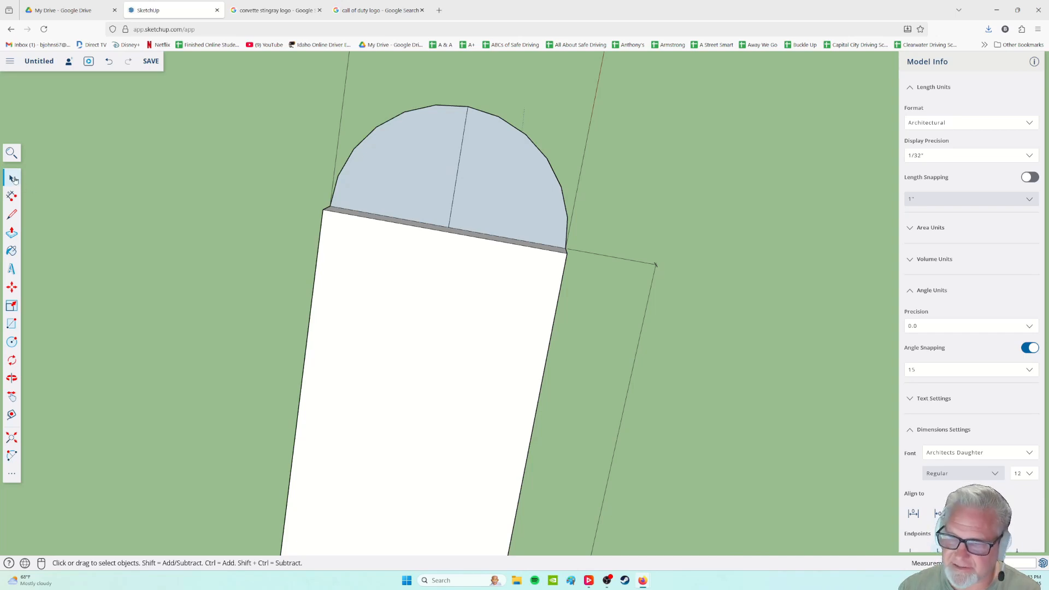
- Erase the centre line inside the half-circle and undo the erasure
{"action": "left_click", "coordinate": [460, 166]}
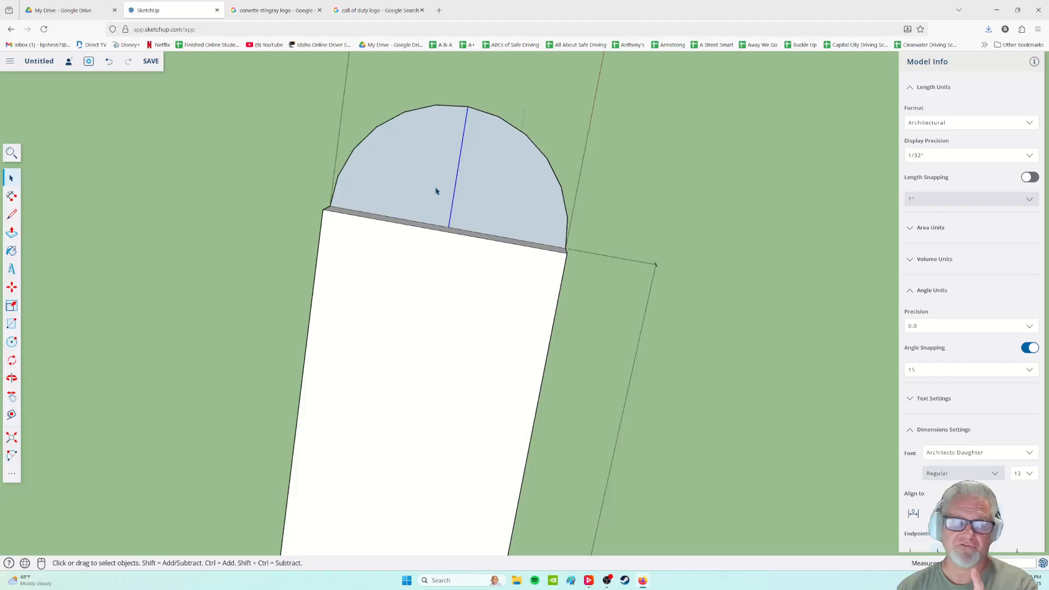
{"action": "key", "text": "Delete"}
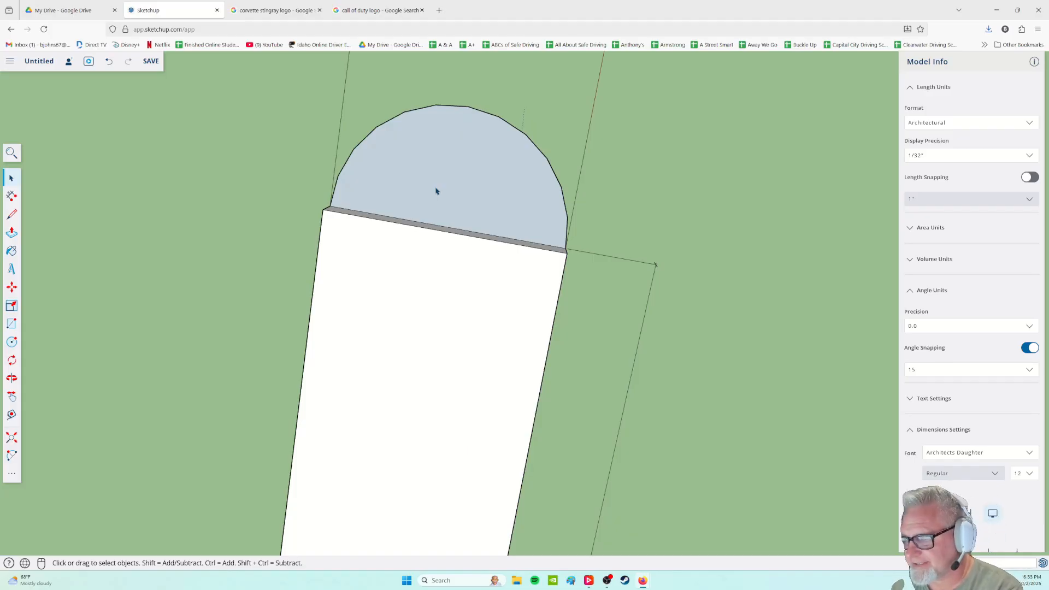
{"action": "middle_click_drag", "start_coordinate": [318, 316], "coordinate": [269, 302]}
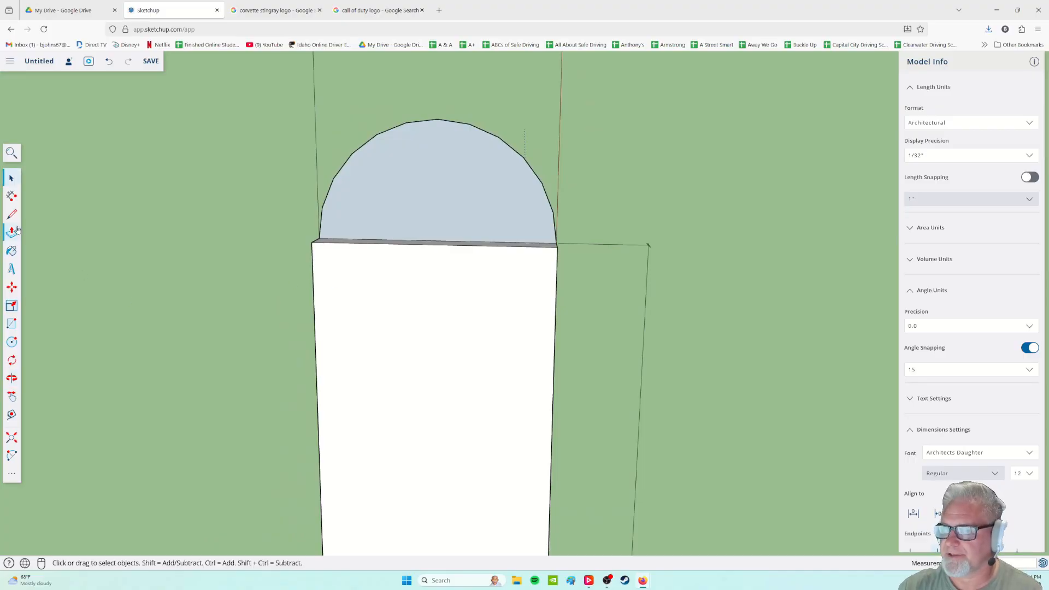
{"action": "key", "text": "ctrl+z"}
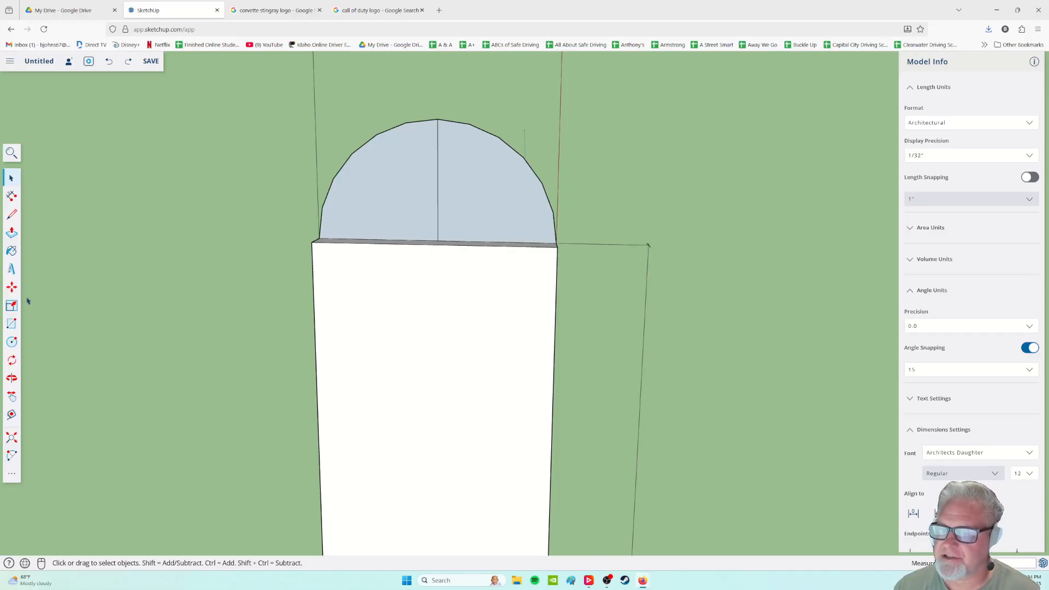
- Try a circle centred on the centre line's midpoint, reaching from the slab edge to the arc, and undo it
{"action": "left_click", "coordinate": [12, 343]}
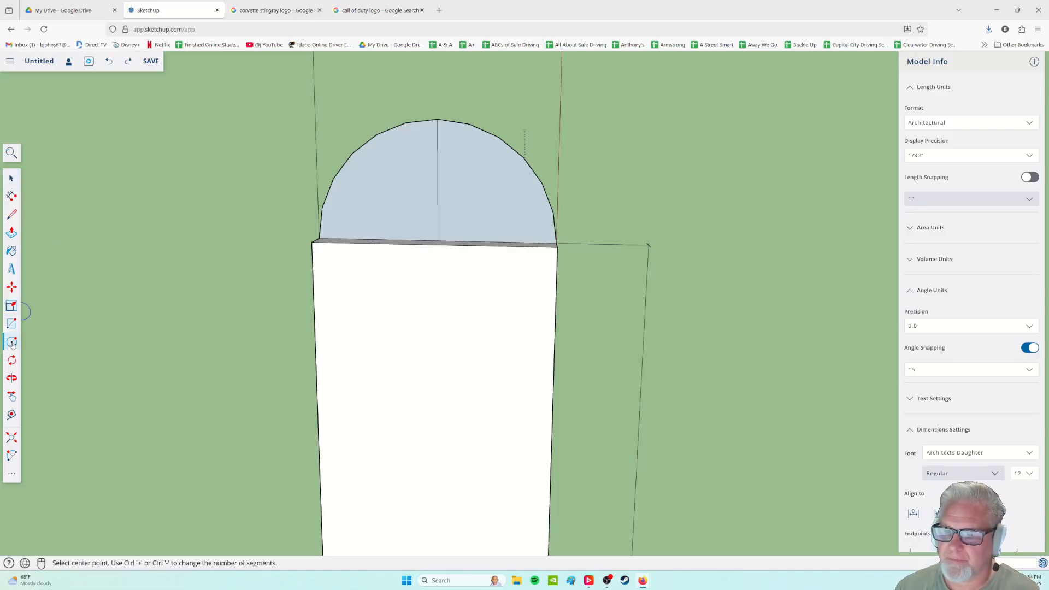
{"action": "left_click", "coordinate": [438, 180]}
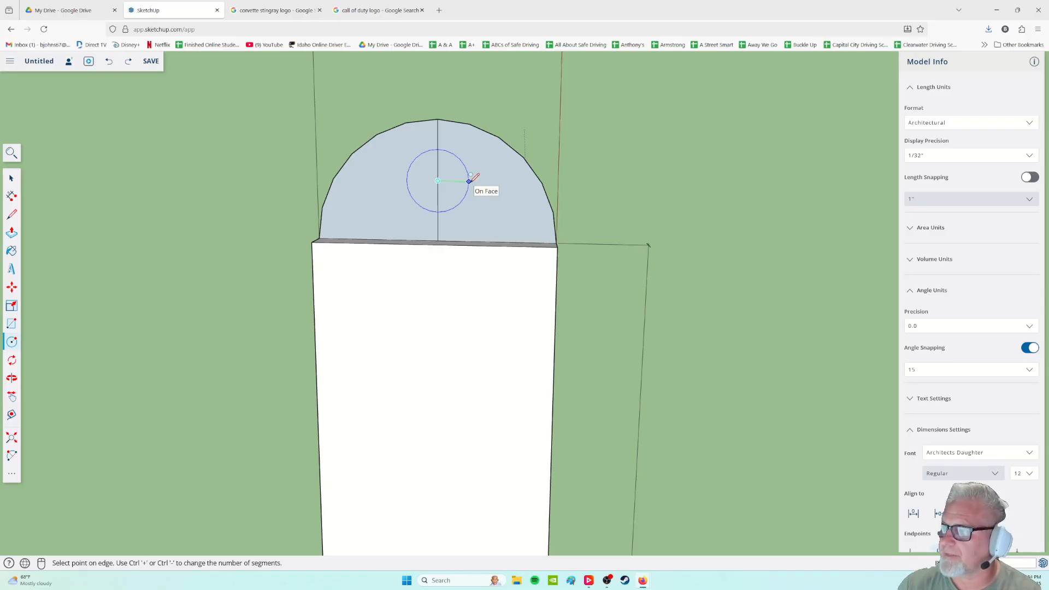
{"action": "left_click", "coordinate": [438, 181]}
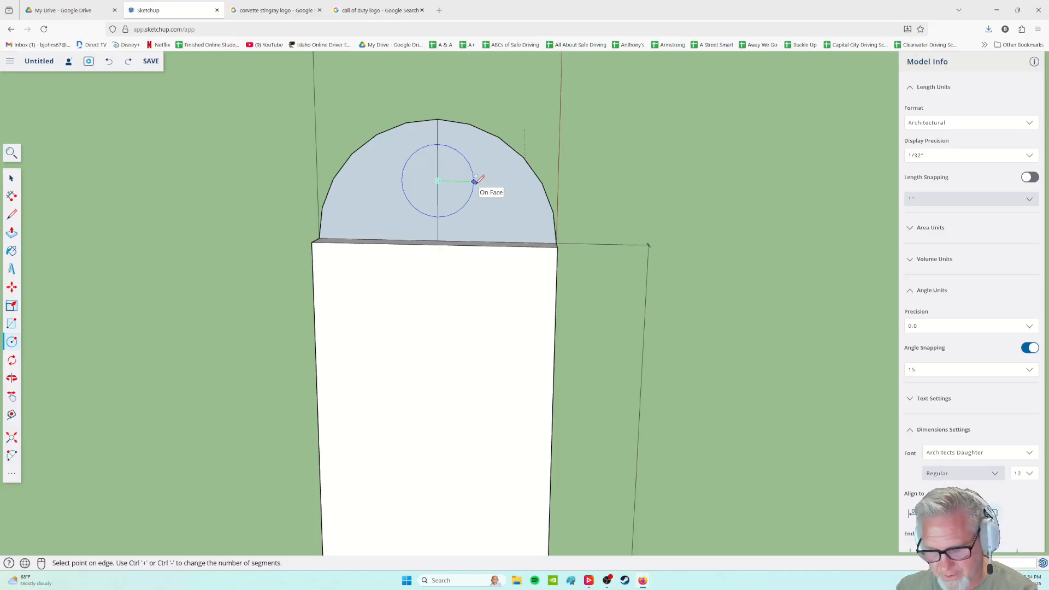
{"action": "key", "text": "Return"}
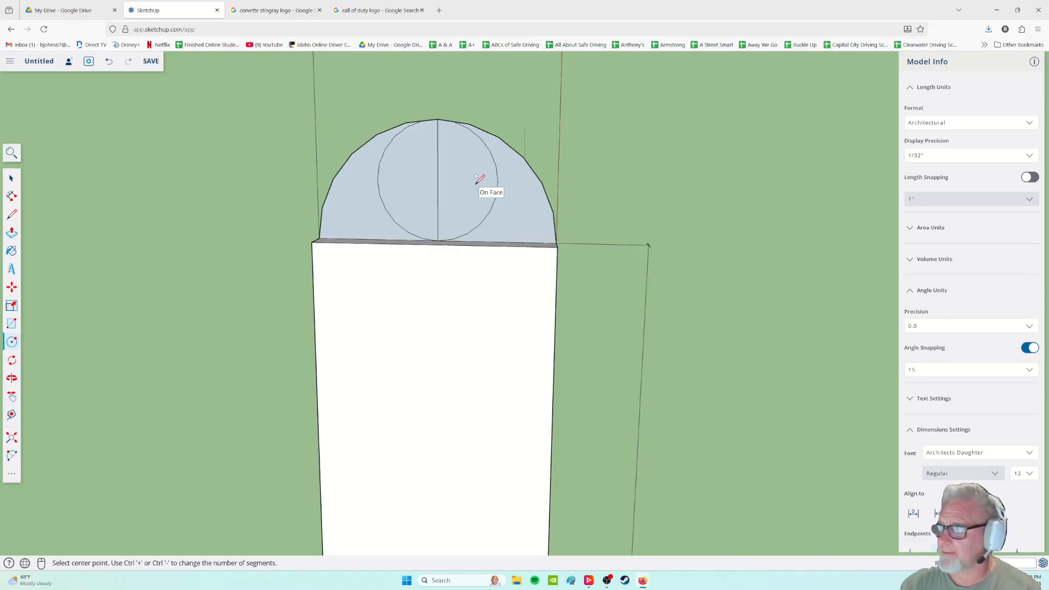
{"action": "key", "text": "ctrl+z"}
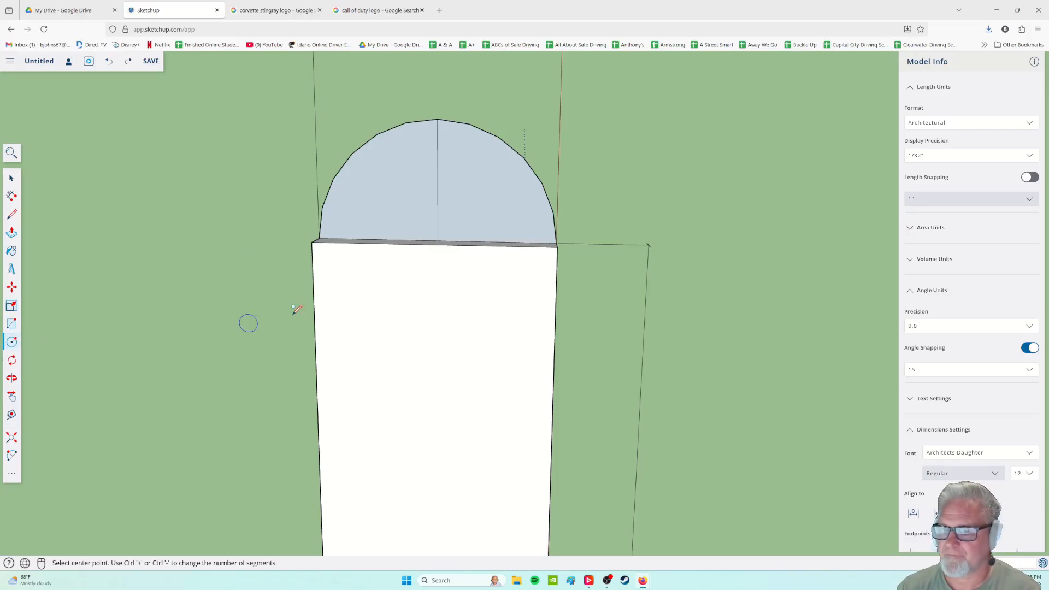
- Draw a small circle centred on the centre line's midpoint, about half as wide as the line is long
{"action": "left_click", "coordinate": [438, 180]}
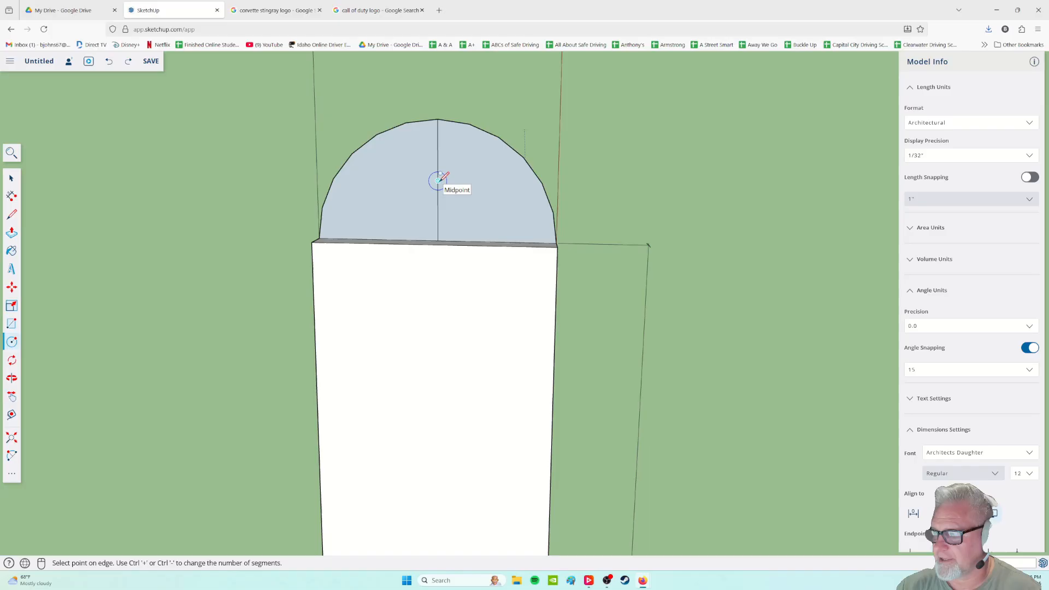
{"action": "left_click", "coordinate": [468, 178]}
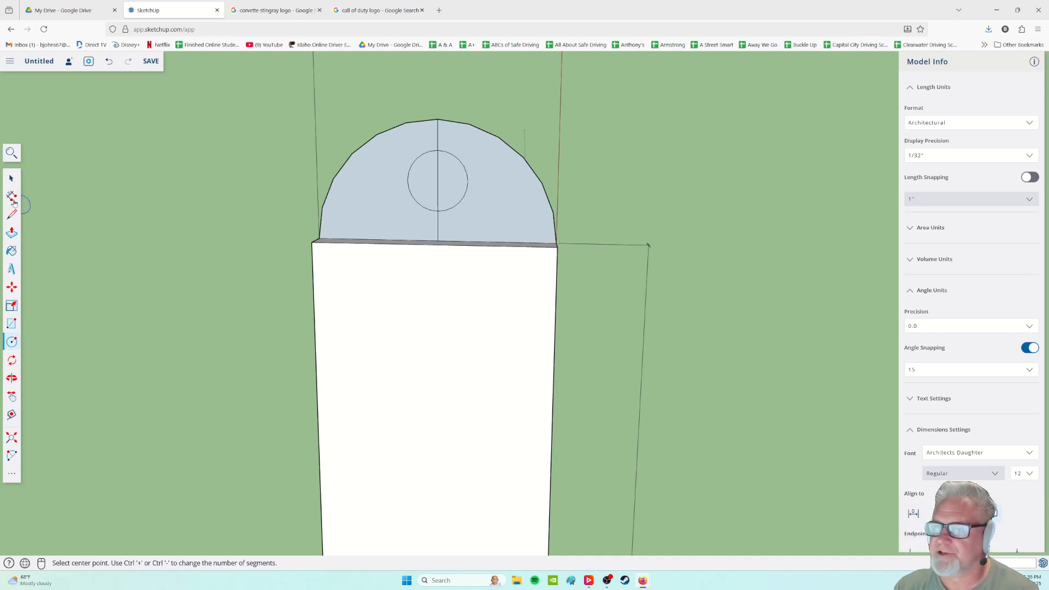
- Erase the centre line segments around and inside the circle, and delete the circle's face to open a round hole
{"action": "left_click", "coordinate": [11, 179]}
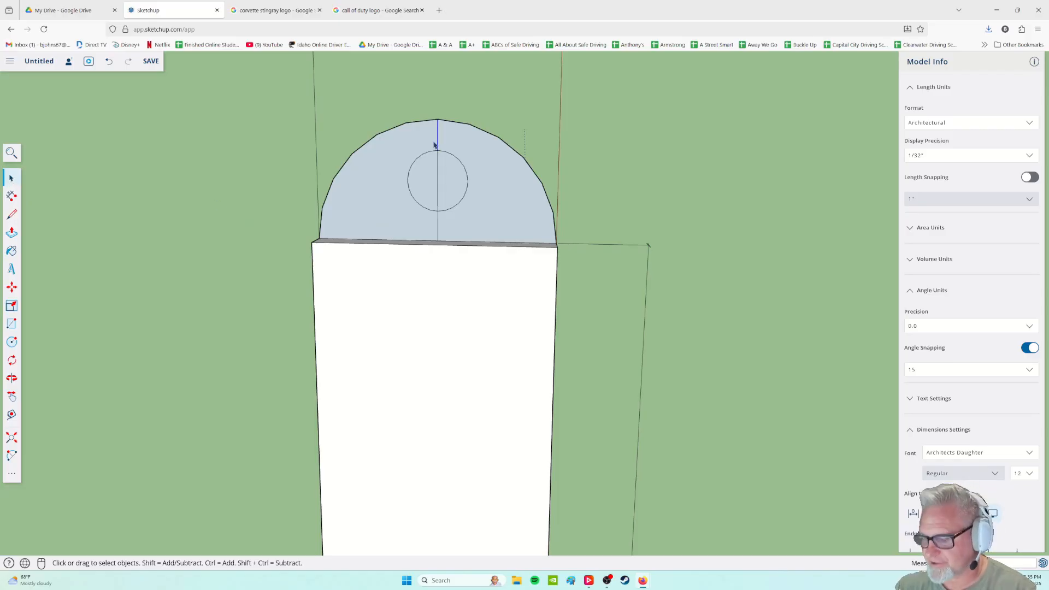
{"action": "left_click", "coordinate": [438, 185]}
{"action": "key", "text": "Delete"}
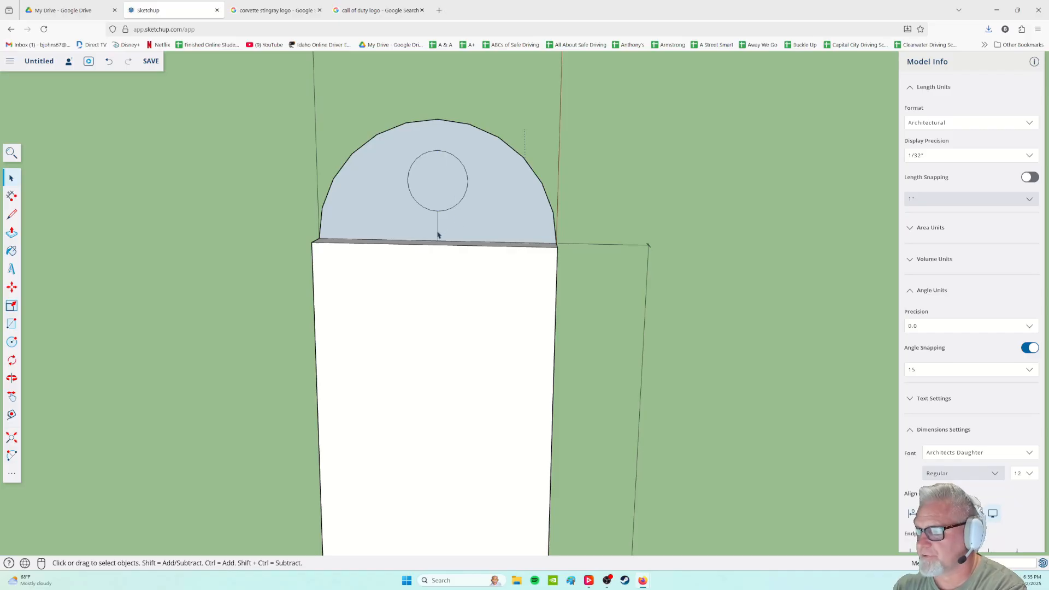
{"action": "left_click", "coordinate": [439, 230]}
{"action": "key", "text": "Delete"}
{"action": "left_click", "coordinate": [437, 187]}
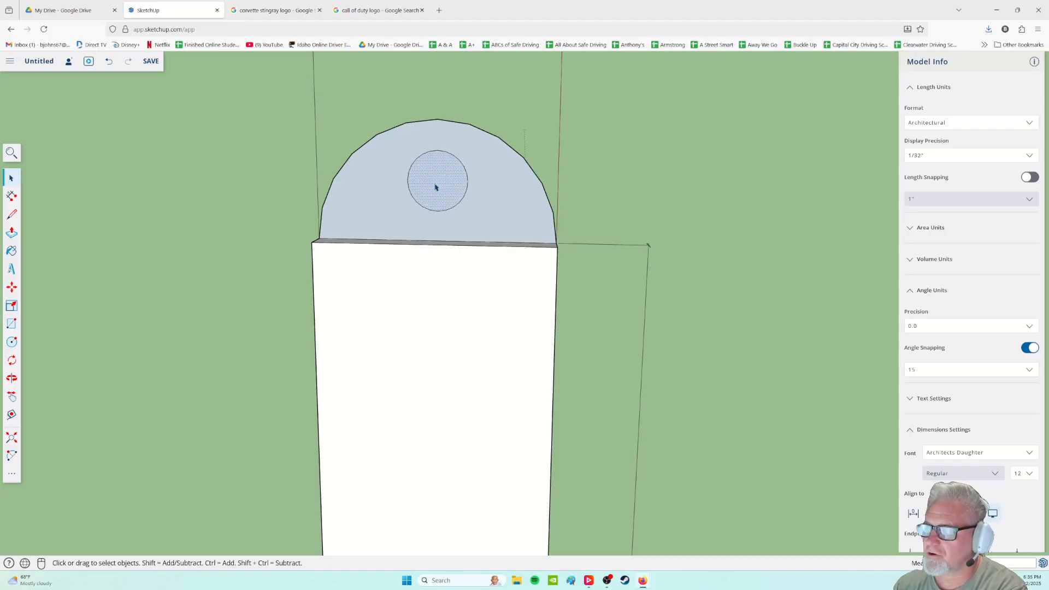
{"action": "key", "text": "Delete"}
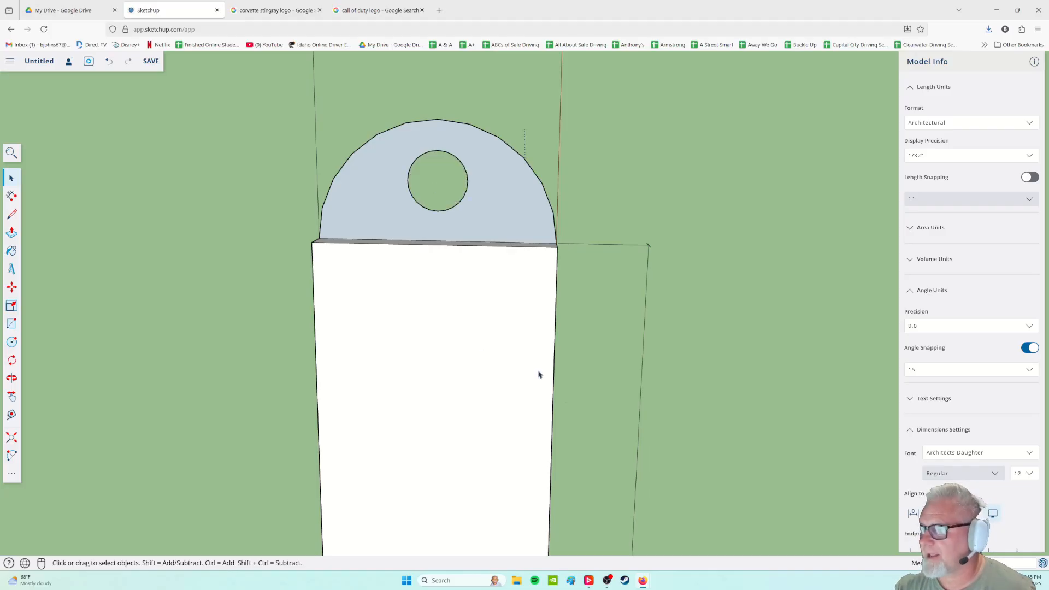
- Push/Pull the half-circle face with the hole upward until it is flush with the slab's top surface
{"action": "middle_click_drag", "start_coordinate": [561, 370], "coordinate": [568, 420]}
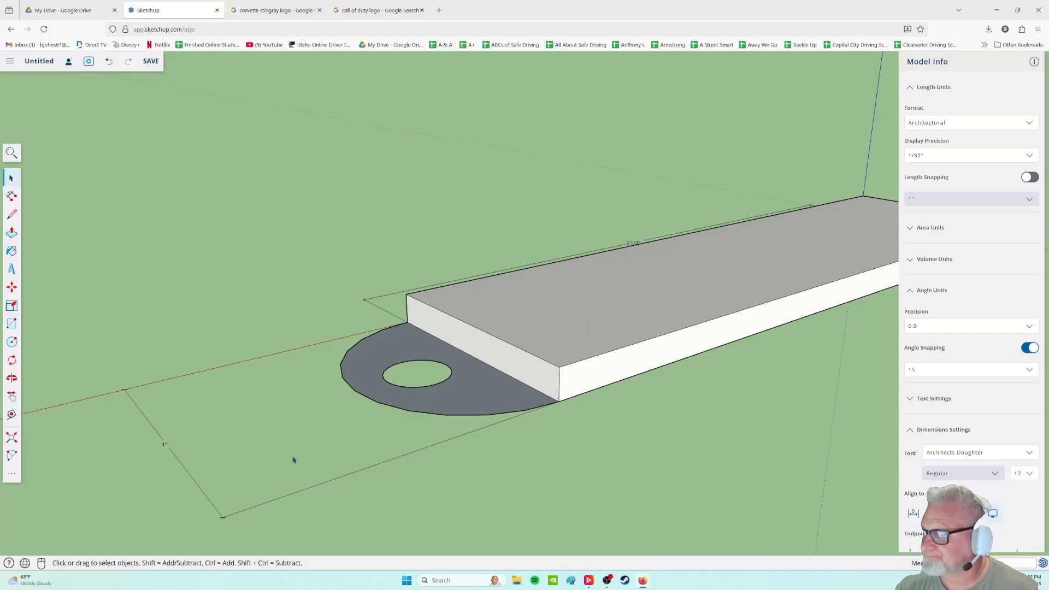
{"action": "left_click", "coordinate": [11, 234]}
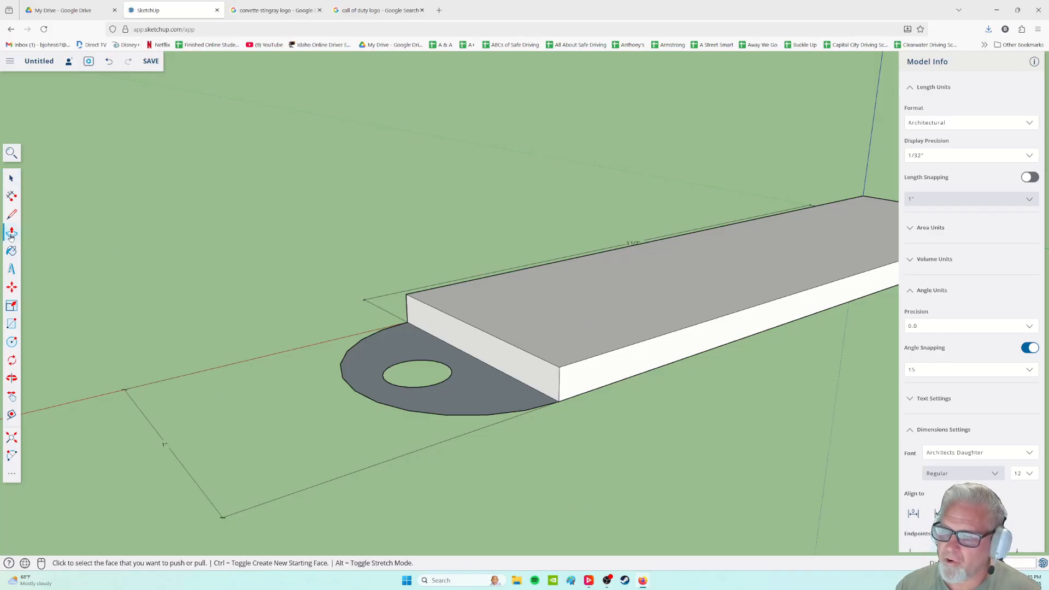
{"action": "left_click", "coordinate": [505, 401]}
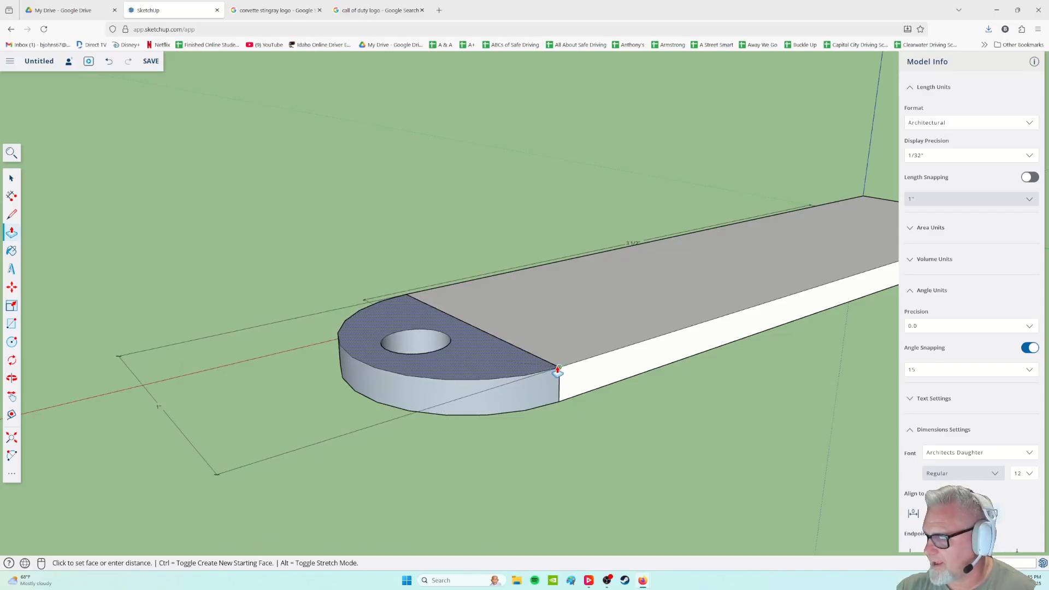
{"action": "left_click", "coordinate": [559, 369]}
- Examine the rounded end from below and above, checking the open underside around the hole
{"action": "middle_click_drag", "start_coordinate": [661, 450], "coordinate": [465, 265]}
{"action": "scroll", "coordinate": [464, 265], "scroll_direction": "up", "scroll_amount": 3}
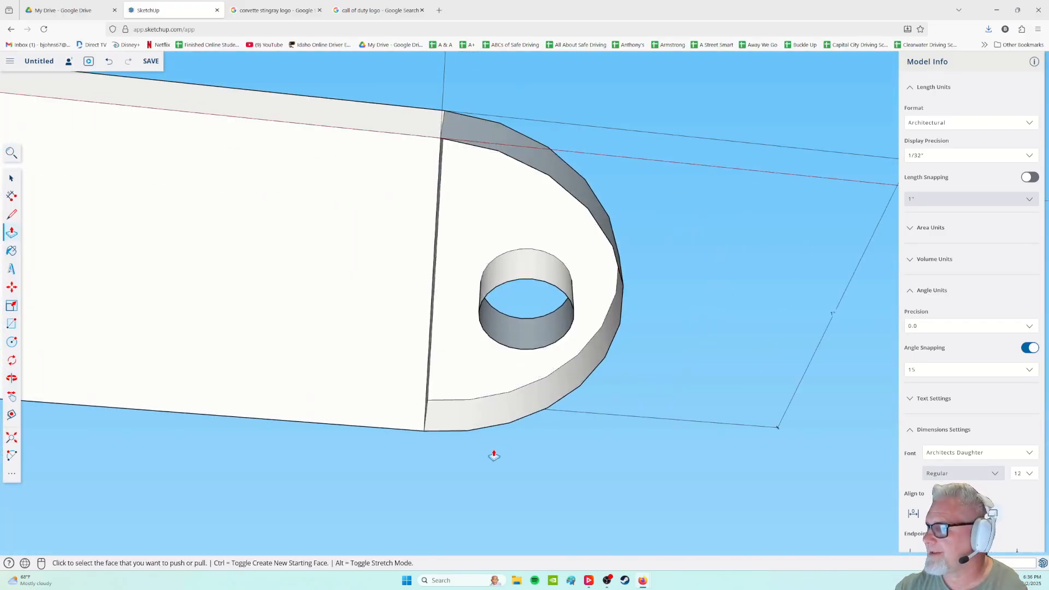
{"action": "middle_click_drag", "start_coordinate": [518, 360], "coordinate": [388, 379]}
{"action": "key", "text": "p"}
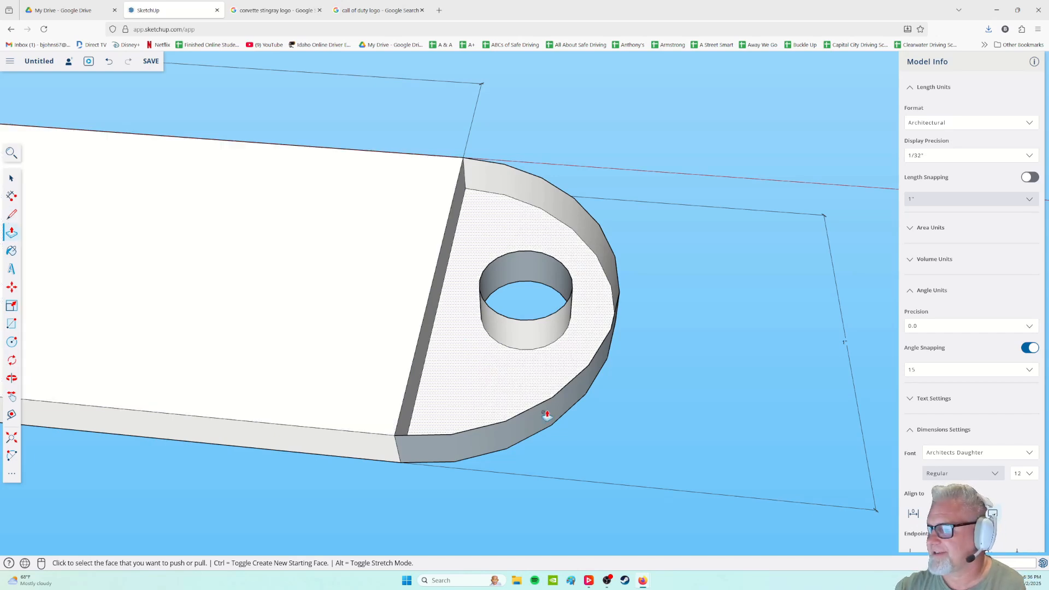
{"action": "middle_click_drag", "start_coordinate": [546, 479], "coordinate": [408, 312]}
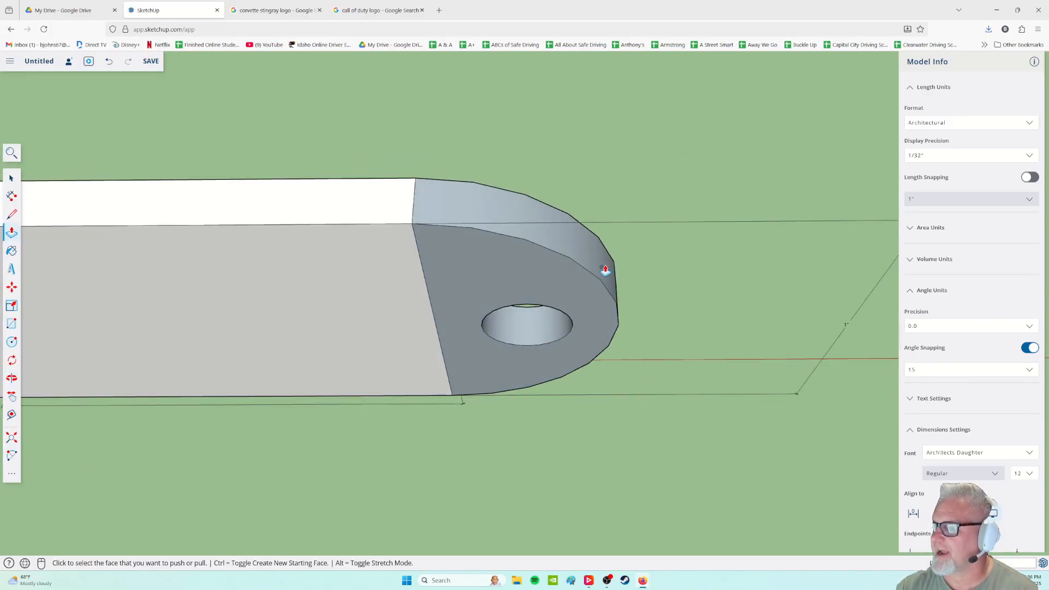
{"action": "scroll", "coordinate": [475, 374], "scroll_direction": "down", "scroll_amount": 2}
{"action": "middle_click_drag", "start_coordinate": [431, 409], "coordinate": [448, 328]}
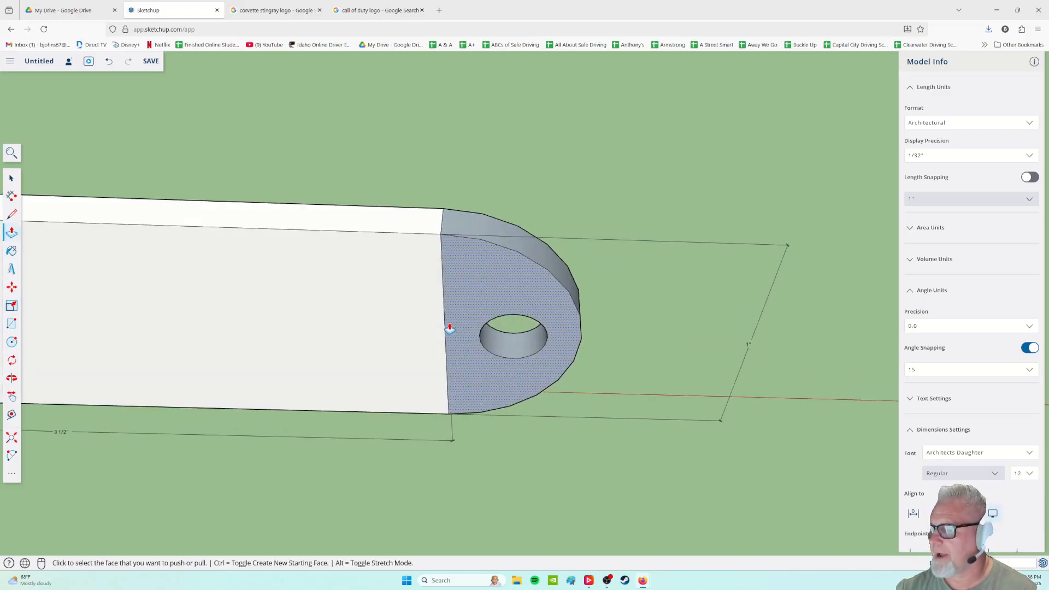
{"action": "middle_click_drag", "start_coordinate": [457, 260], "coordinate": [476, 323]}
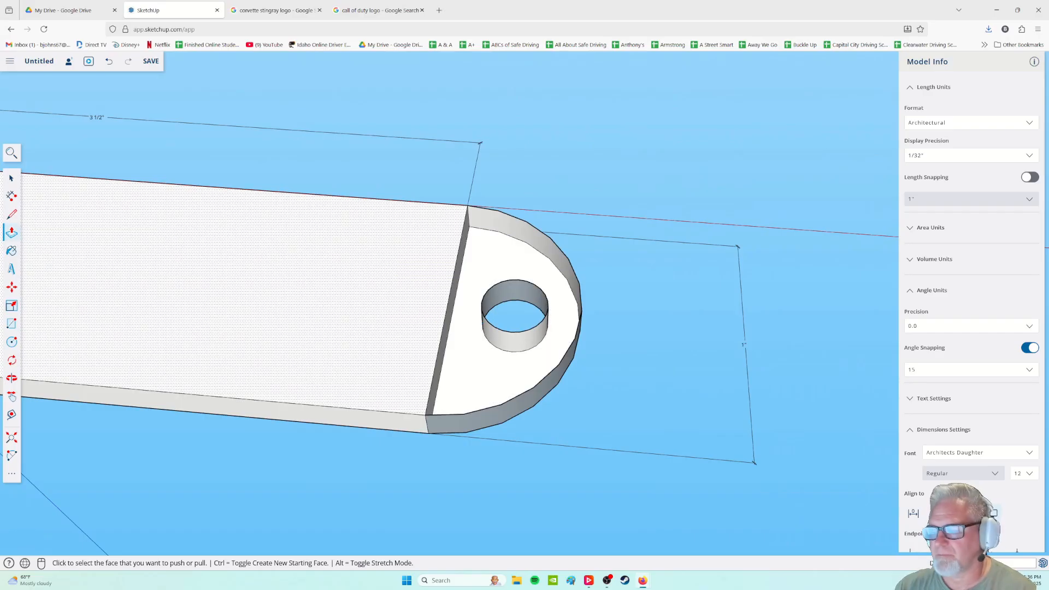
- Close the rounded end's underside by drawing lines from the slab edge's midpoint to the hole and from the hole to the arc
{"action": "left_click", "coordinate": [12, 214]}
{"action": "scroll", "coordinate": [470, 276], "scroll_direction": "up", "scroll_amount": 1}
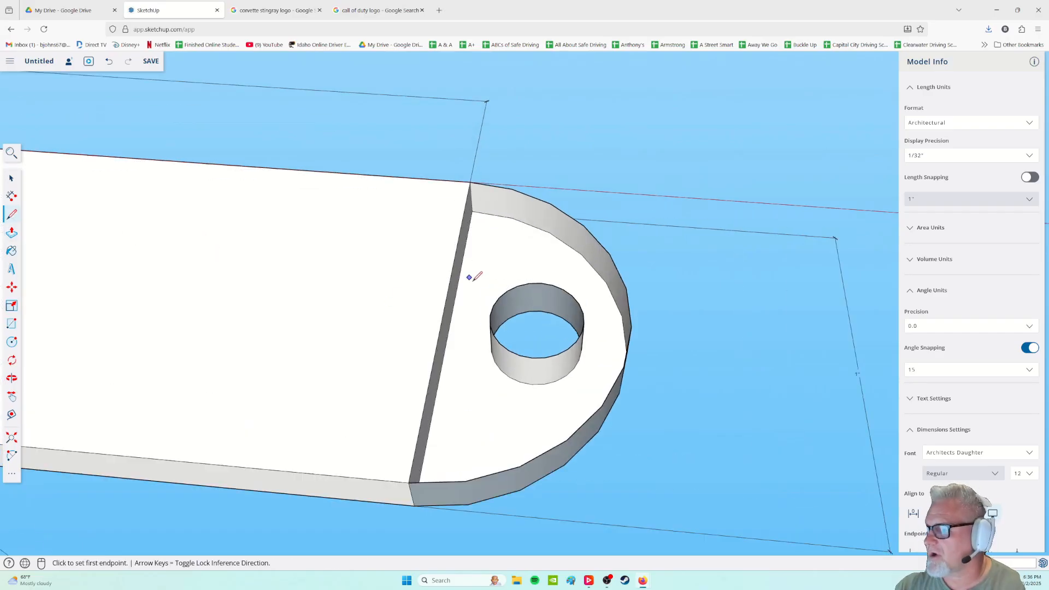
{"action": "left_click", "coordinate": [444, 311]}
{"action": "left_click", "coordinate": [490, 315]}
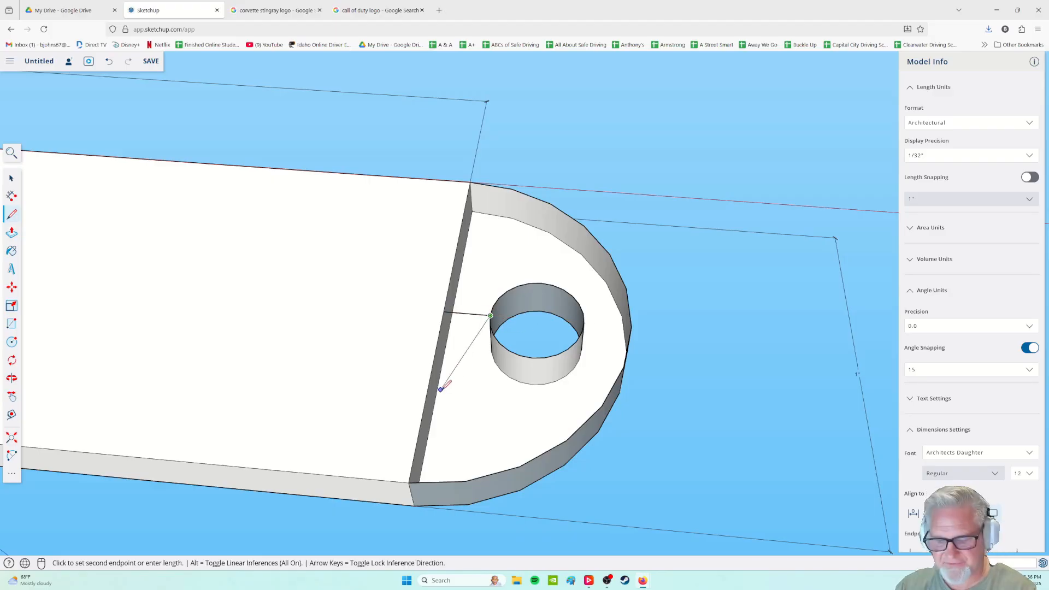
{"action": "key", "text": "Escape"}
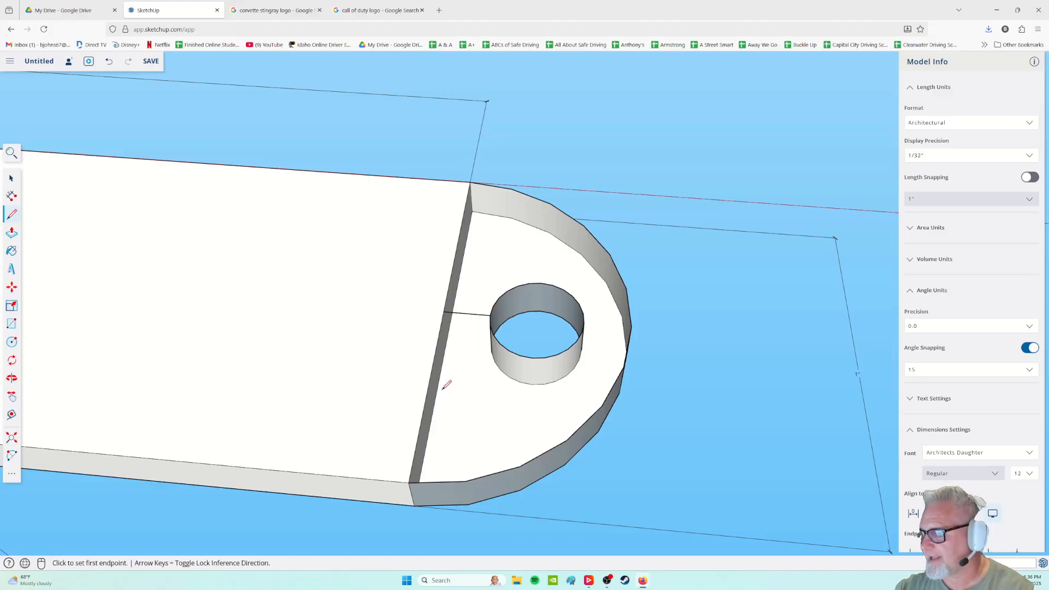
{"action": "left_click", "coordinate": [584, 323]}
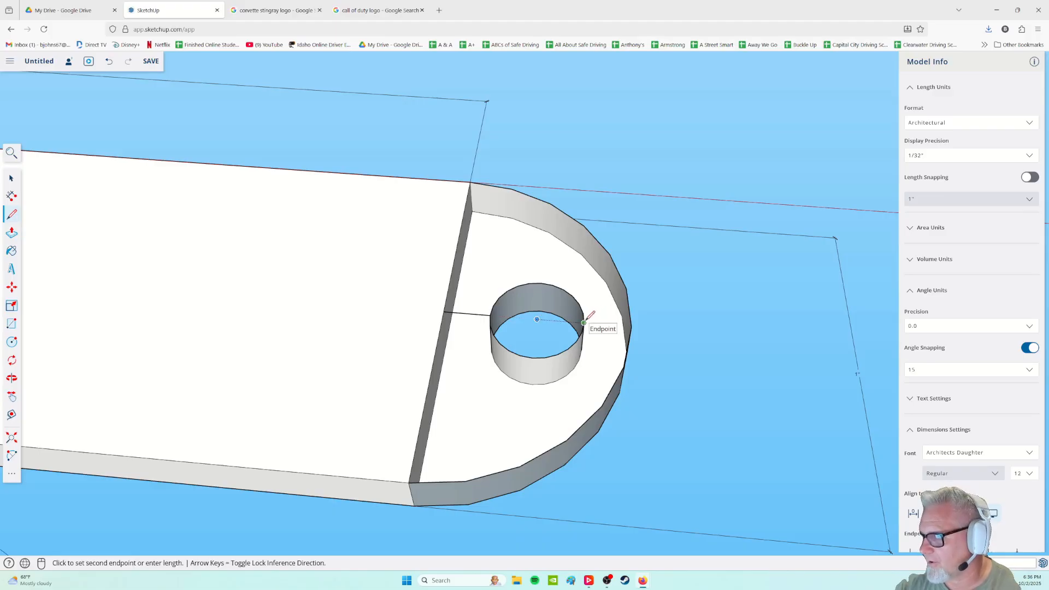
{"action": "left_click", "coordinate": [631, 327]}
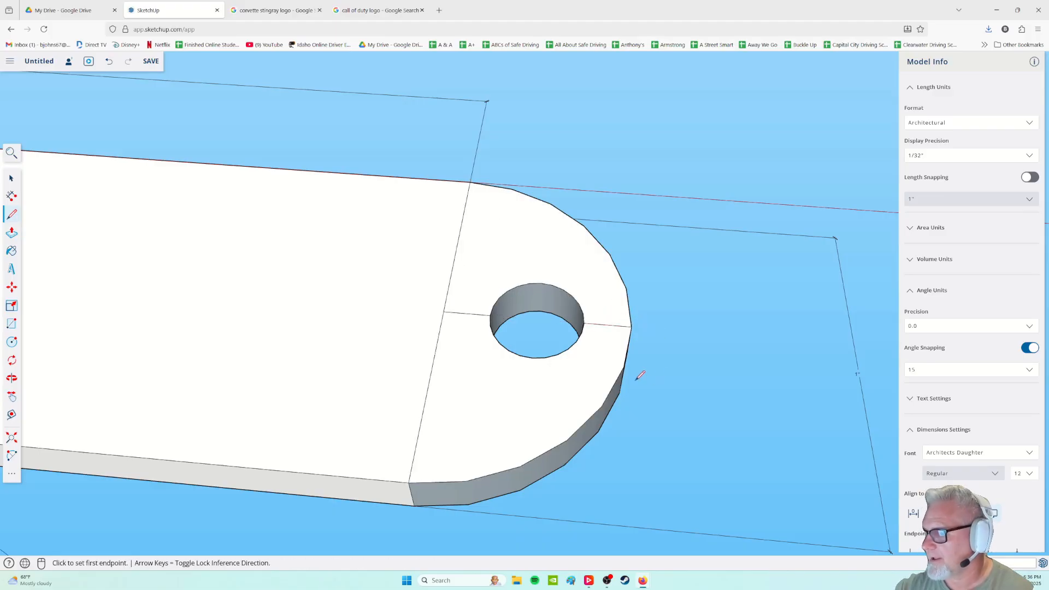
- Reverse the face of the hole's inner cylindrical wall
{"action": "middle_click_drag", "start_coordinate": [654, 398], "coordinate": [440, 393]}
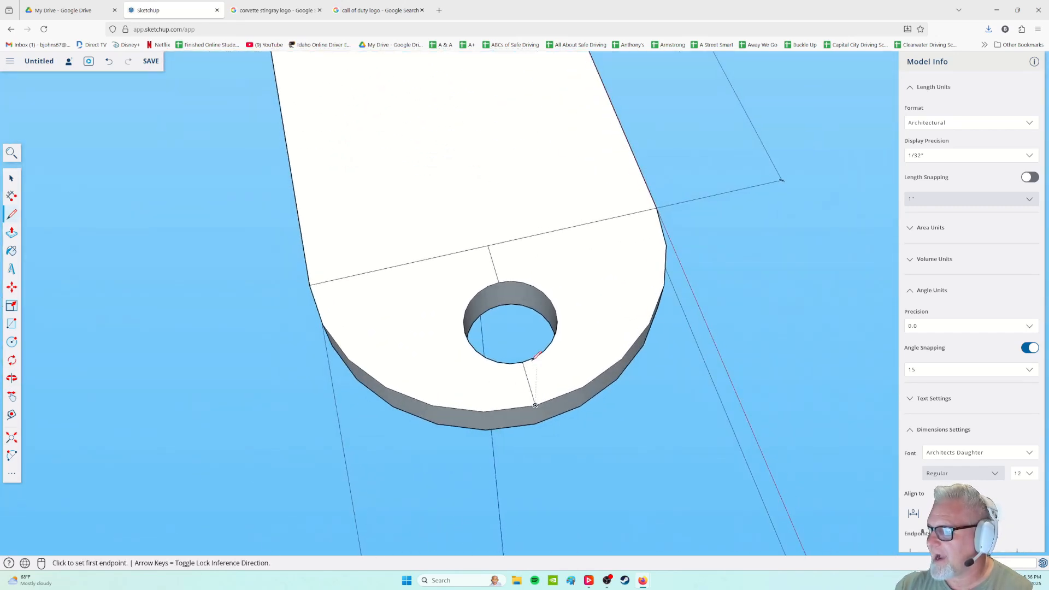
{"action": "scroll", "coordinate": [504, 285], "scroll_direction": "up", "scroll_amount": 4}
{"action": "scroll", "coordinate": [499, 387], "scroll_direction": "down", "scroll_amount": 2}
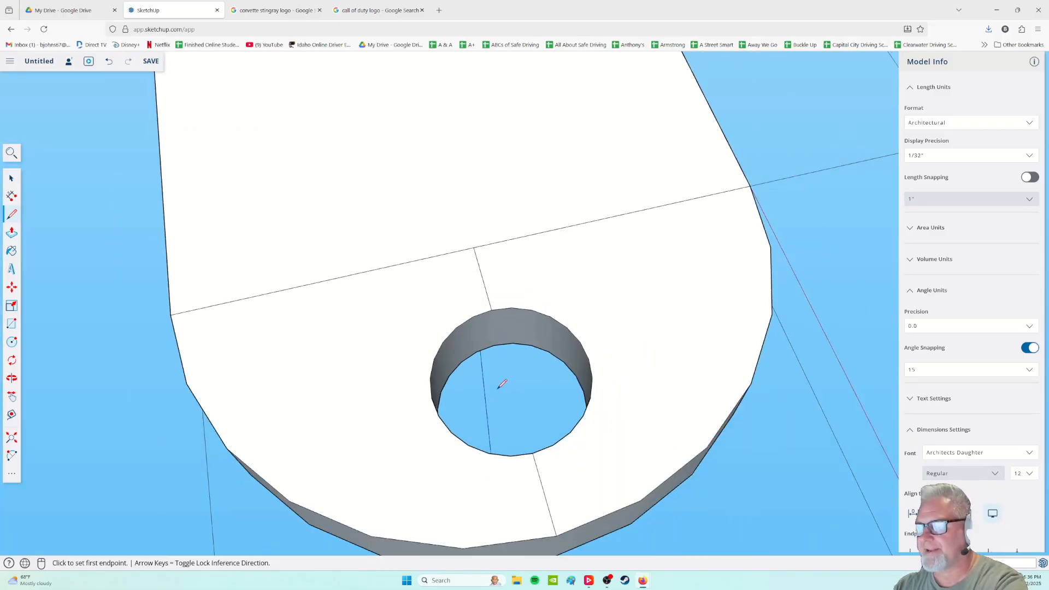
{"action": "middle_click_drag", "start_coordinate": [507, 382], "coordinate": [616, 347]}
{"action": "left_click", "coordinate": [10, 180]}
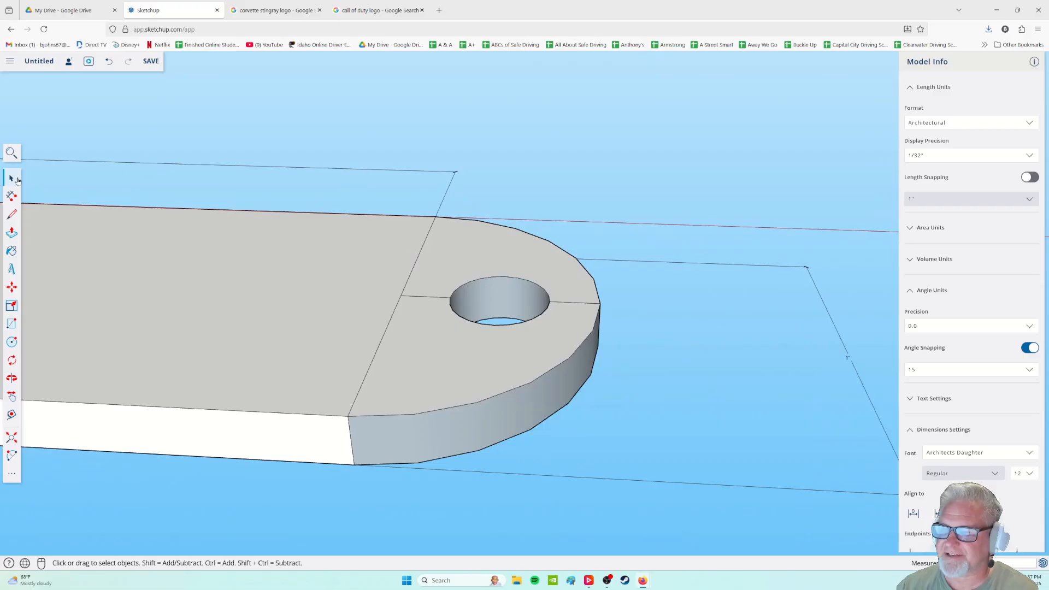
{"action": "right_click", "coordinate": [509, 300]}
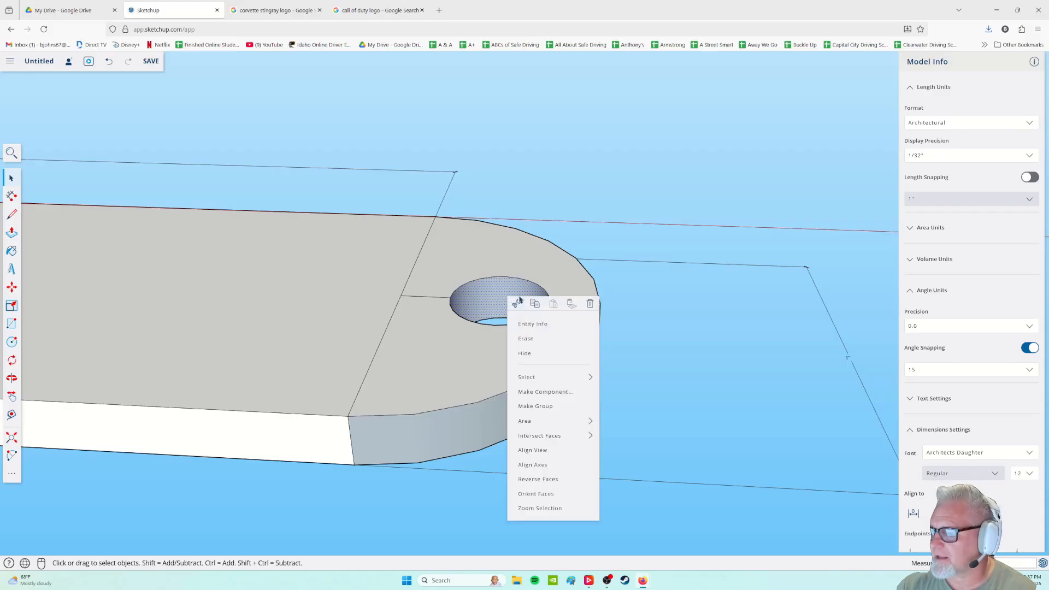
{"action": "left_click", "coordinate": [539, 479]}
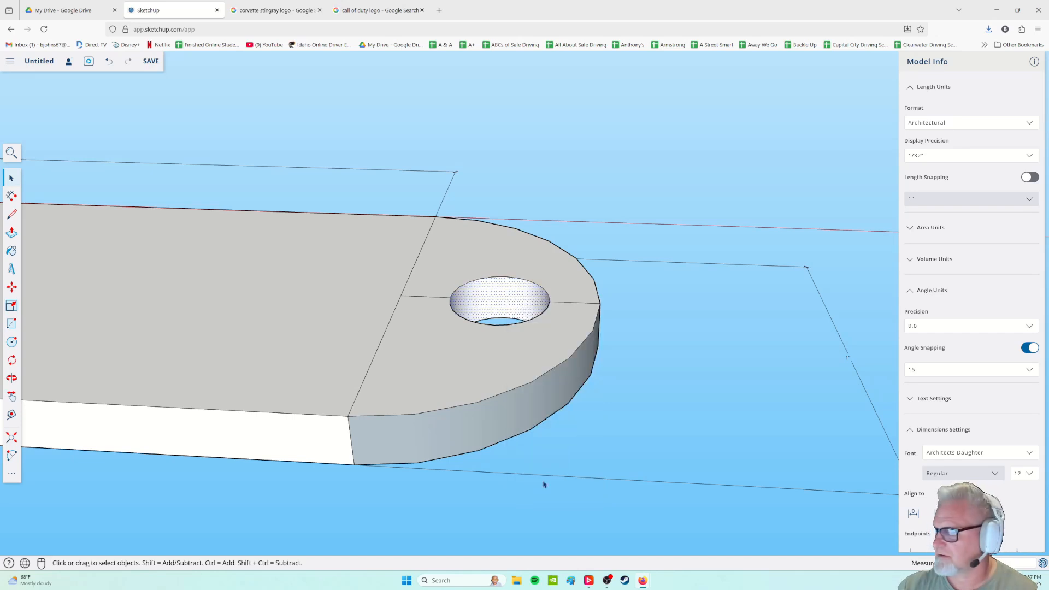
- Reverse the curved outer side face of the rounded end
{"action": "middle_click_drag", "start_coordinate": [611, 430], "coordinate": [523, 388]}
{"action": "right_click", "coordinate": [495, 311]}
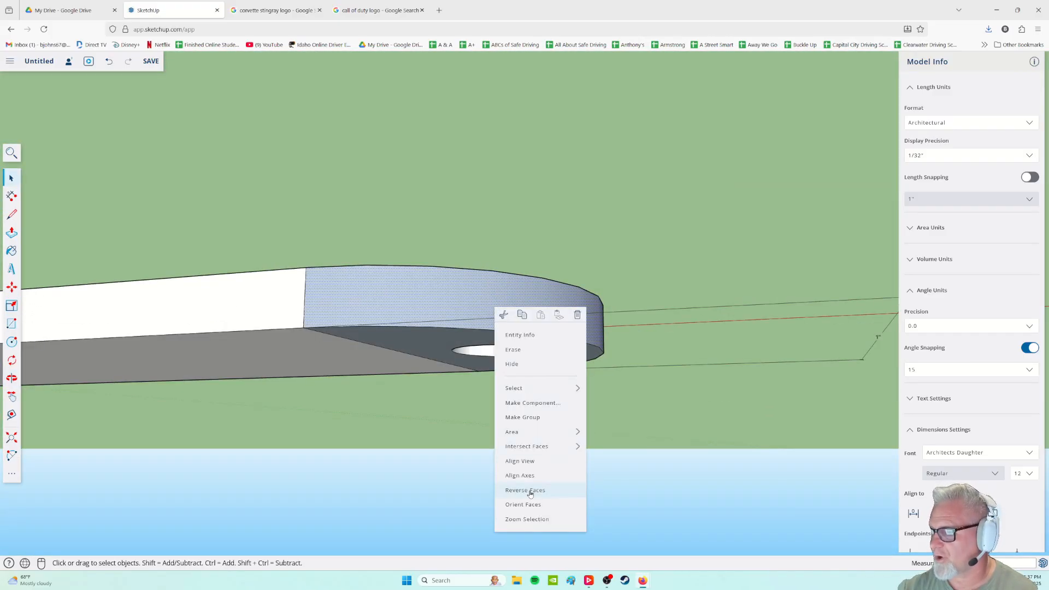
{"action": "left_click", "coordinate": [529, 491]}
{"action": "middle_click_drag", "start_coordinate": [543, 467], "coordinate": [433, 230]}
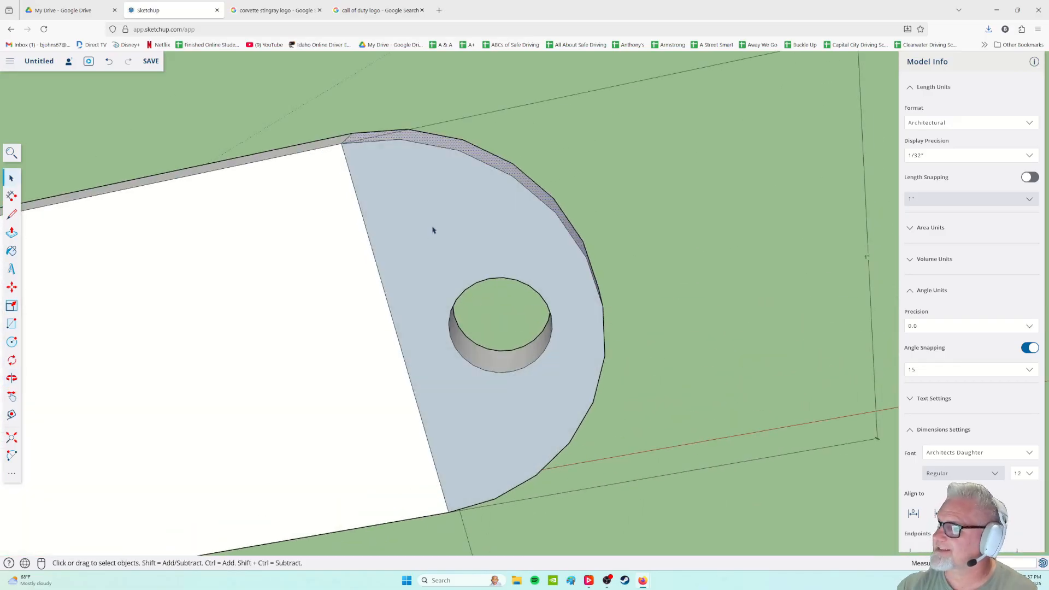
- Reverse the top face of the rounded end around the hole
{"action": "left_click", "coordinate": [444, 224]}
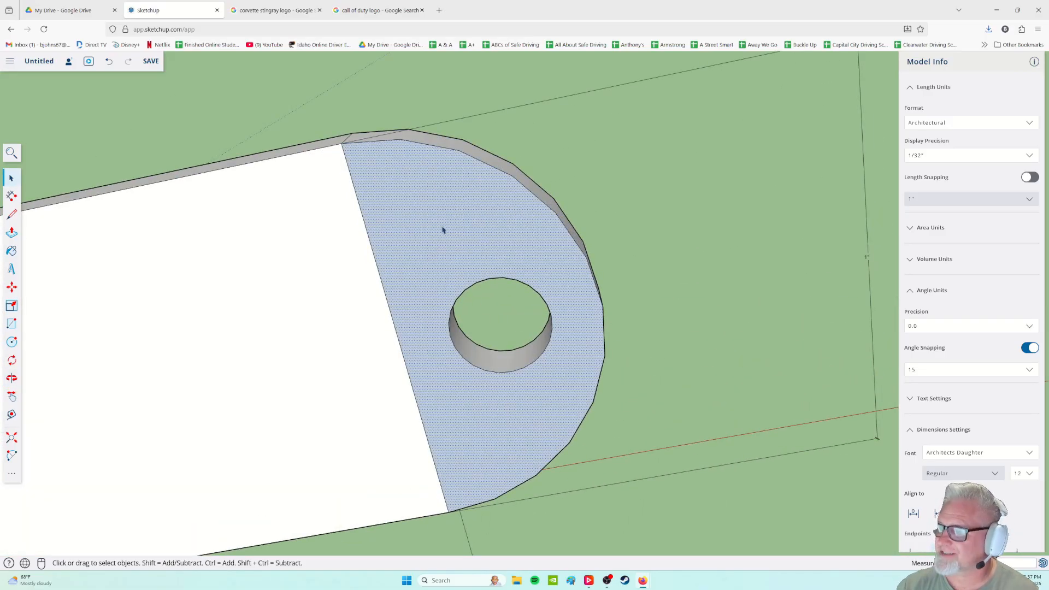
{"action": "right_click", "coordinate": [444, 230]}
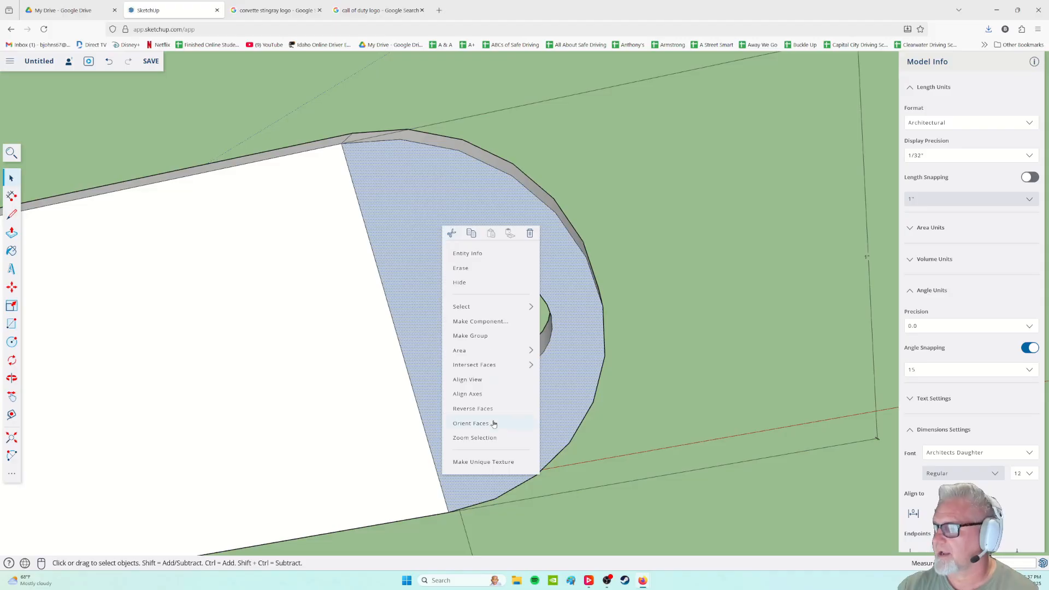
{"action": "left_click", "coordinate": [482, 409]}
- Examine the slab's underside, side walls, hole and top face from all around, and look straight down on the square end
{"action": "middle_click_drag", "start_coordinate": [534, 485], "coordinate": [387, 218]}
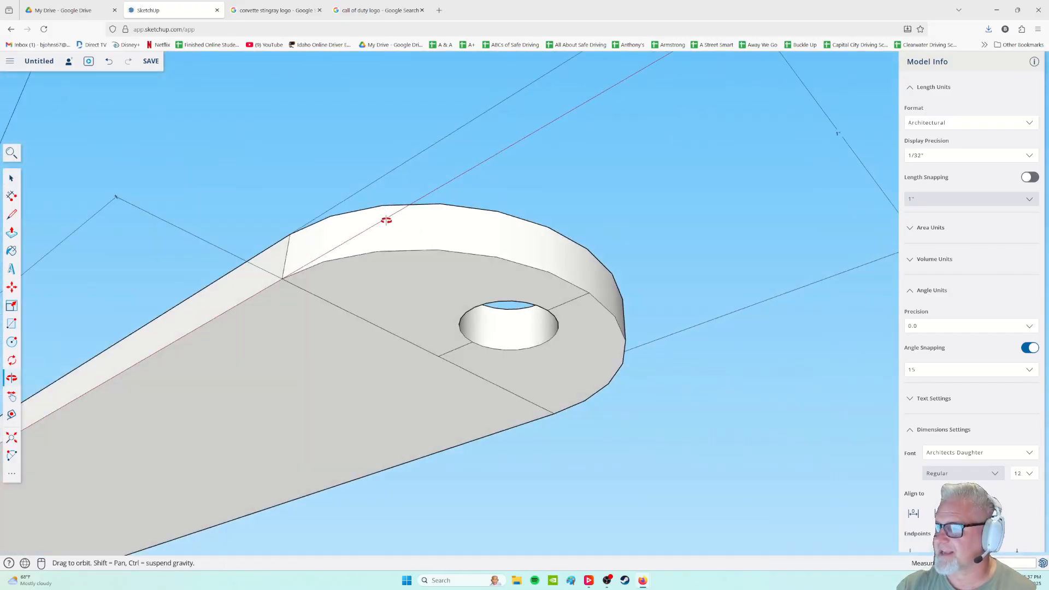
{"action": "middle_click_drag", "start_coordinate": [278, 145], "coordinate": [370, 274]}
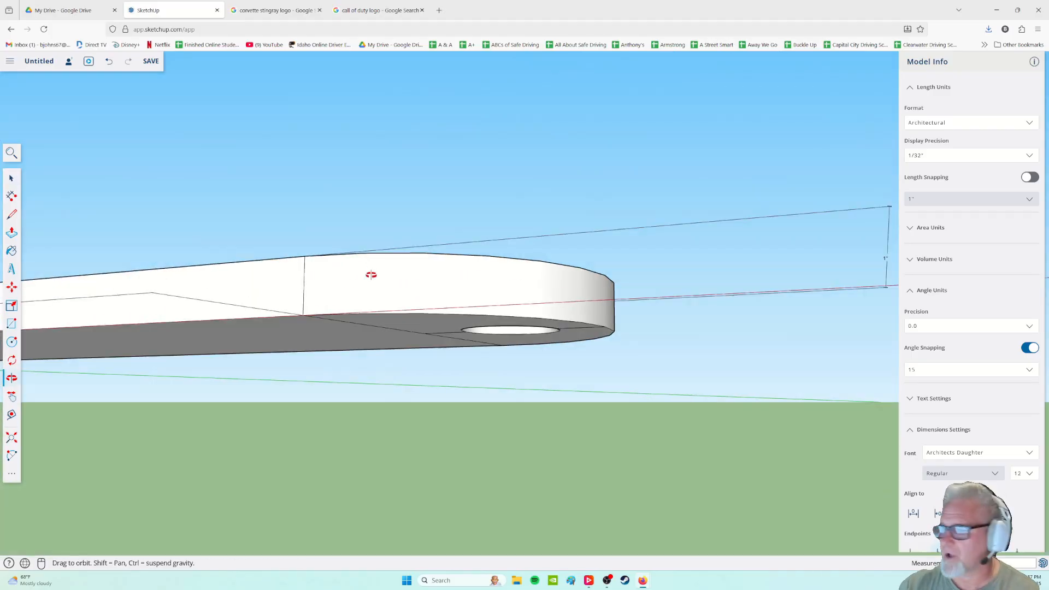
{"action": "middle_click_drag", "start_coordinate": [288, 244], "coordinate": [320, 369]}
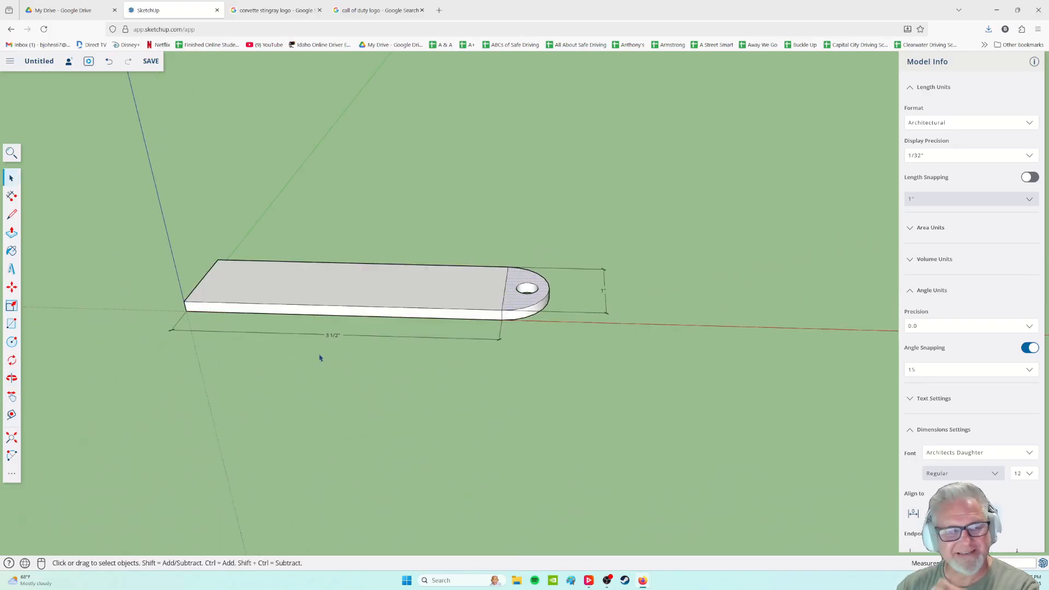
{"action": "middle_click_drag", "start_coordinate": [445, 322], "coordinate": [536, 390]}
{"action": "middle_click_drag", "start_coordinate": [577, 360], "coordinate": [602, 379]}
{"action": "scroll", "coordinate": [556, 335], "scroll_direction": "up", "scroll_amount": 5}
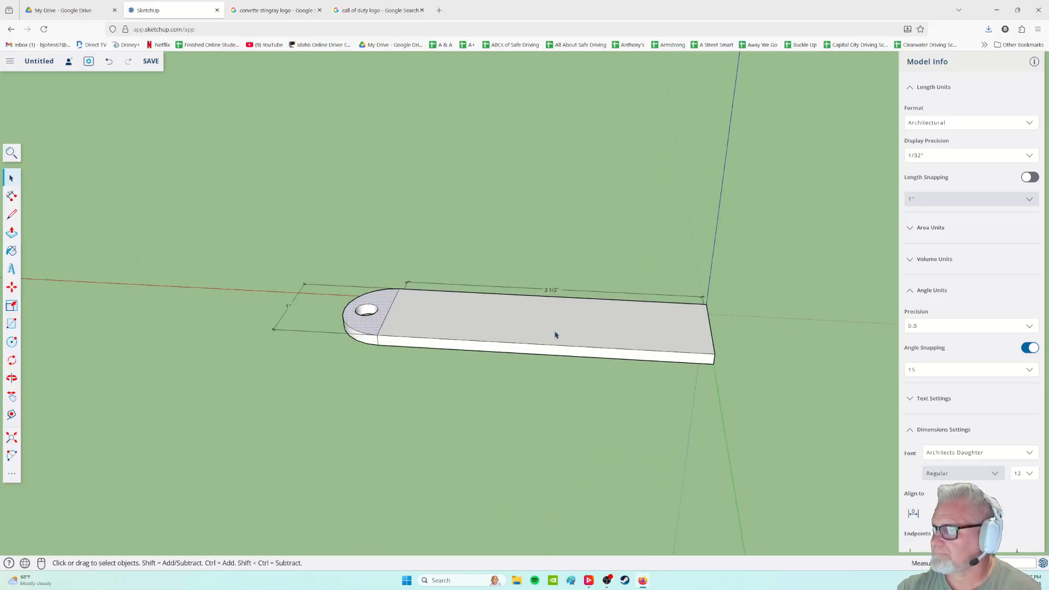
{"action": "middle_click_drag", "start_coordinate": [556, 335], "coordinate": [628, 335]}
{"action": "middle_click_drag", "start_coordinate": [486, 349], "coordinate": [487, 384]}
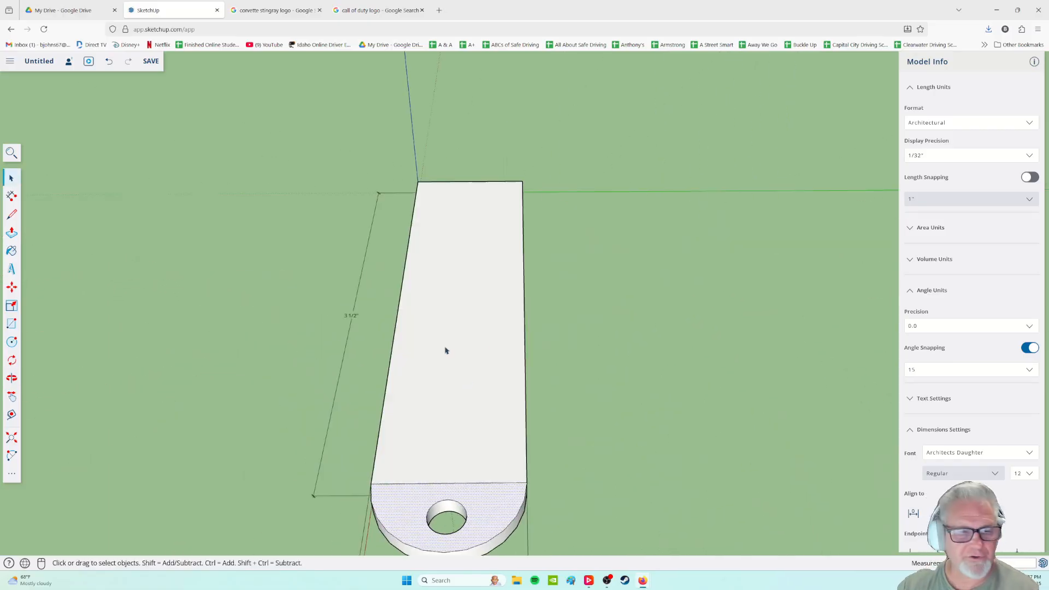
{"action": "middle_click_drag", "start_coordinate": [325, 331], "coordinate": [367, 338]}
{"action": "middle_click_drag", "start_coordinate": [335, 247], "coordinate": [442, 345]}
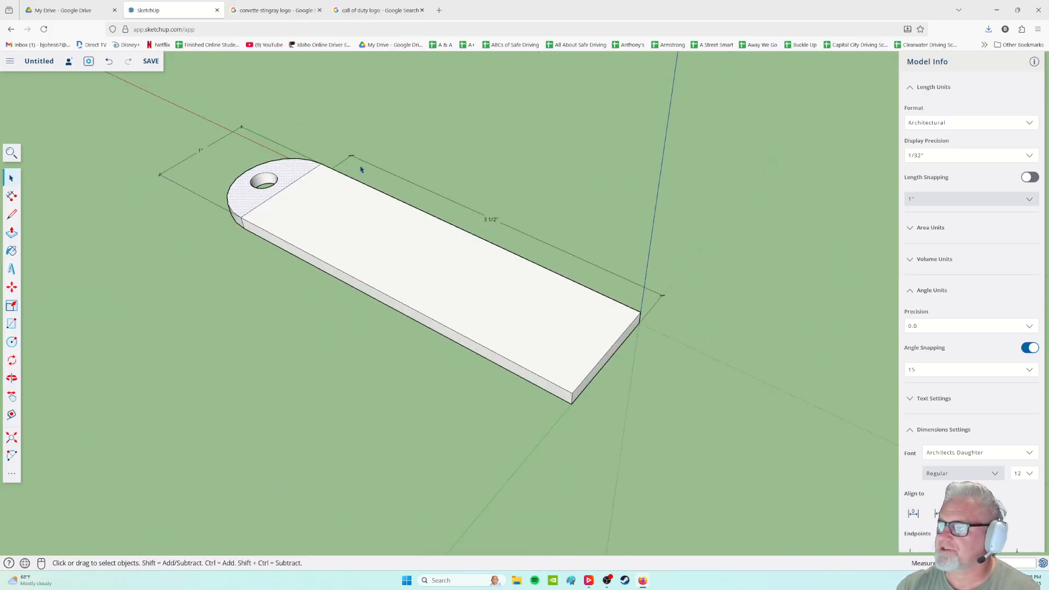
{"action": "middle_click_drag", "start_coordinate": [219, 194], "coordinate": [410, 419], "text": "shift"}
{"action": "scroll", "coordinate": [409, 419], "scroll_direction": "up", "scroll_amount": 3}
{"action": "middle_click_drag", "start_coordinate": [220, 378], "coordinate": [497, 437]}
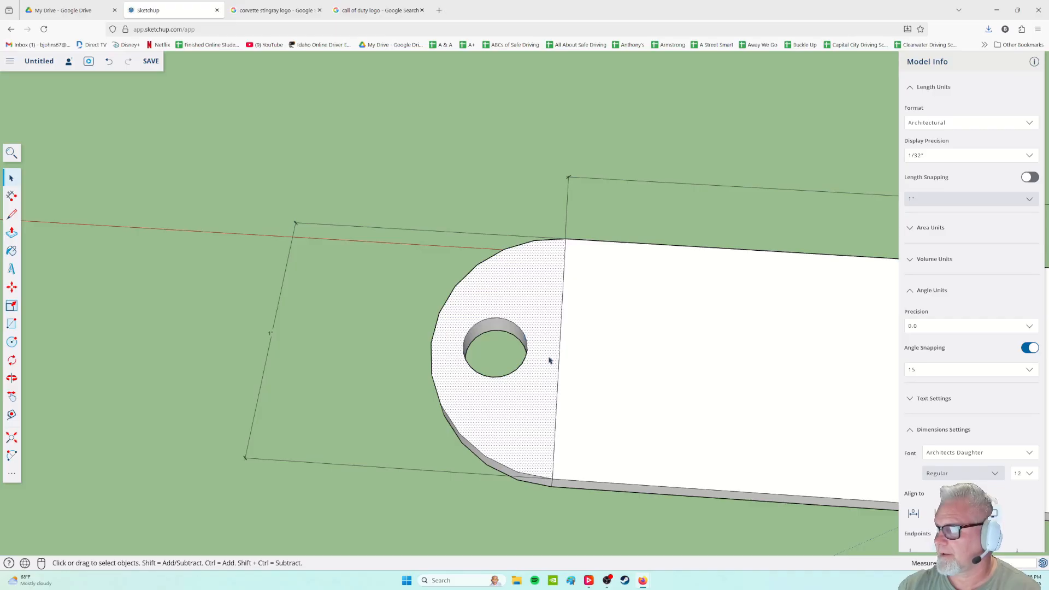
{"action": "middle_click_drag", "start_coordinate": [483, 341], "coordinate": [493, 417]}
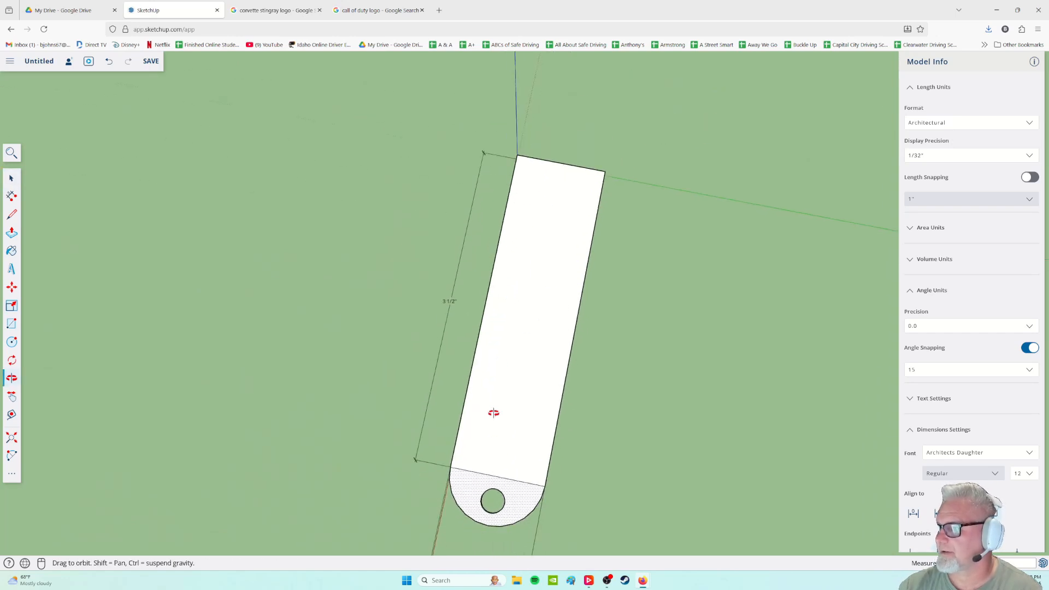
{"action": "scroll", "coordinate": [512, 217], "scroll_direction": "up", "scroll_amount": 3}
{"action": "middle_click_drag", "start_coordinate": [512, 217], "coordinate": [304, 435]}
{"action": "middle_click_drag", "start_coordinate": [350, 336], "coordinate": [235, 330]}
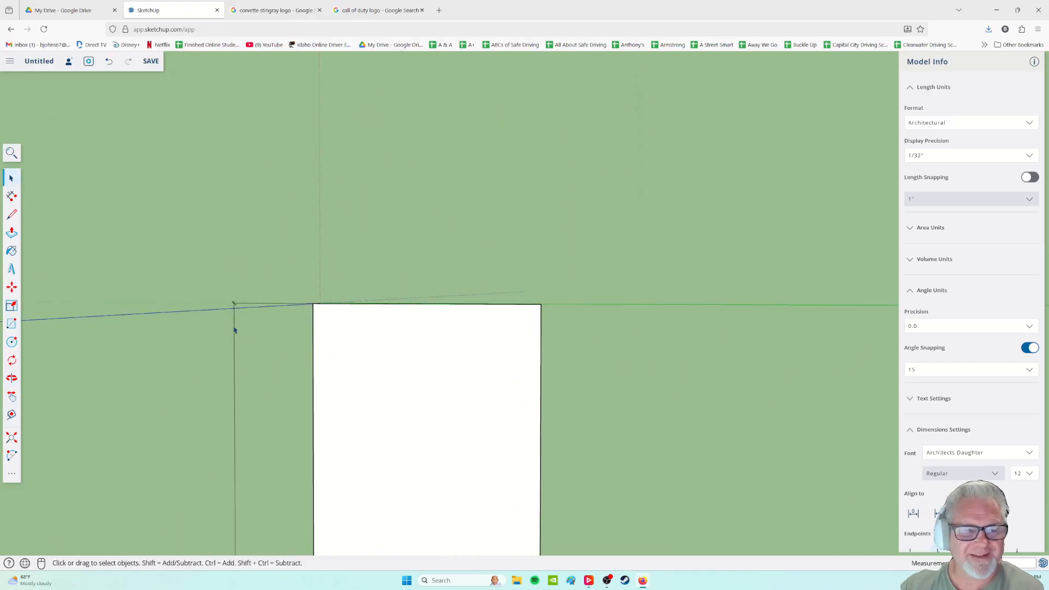
{"action": "scroll", "coordinate": [514, 370], "scroll_direction": "up", "scroll_amount": 3}
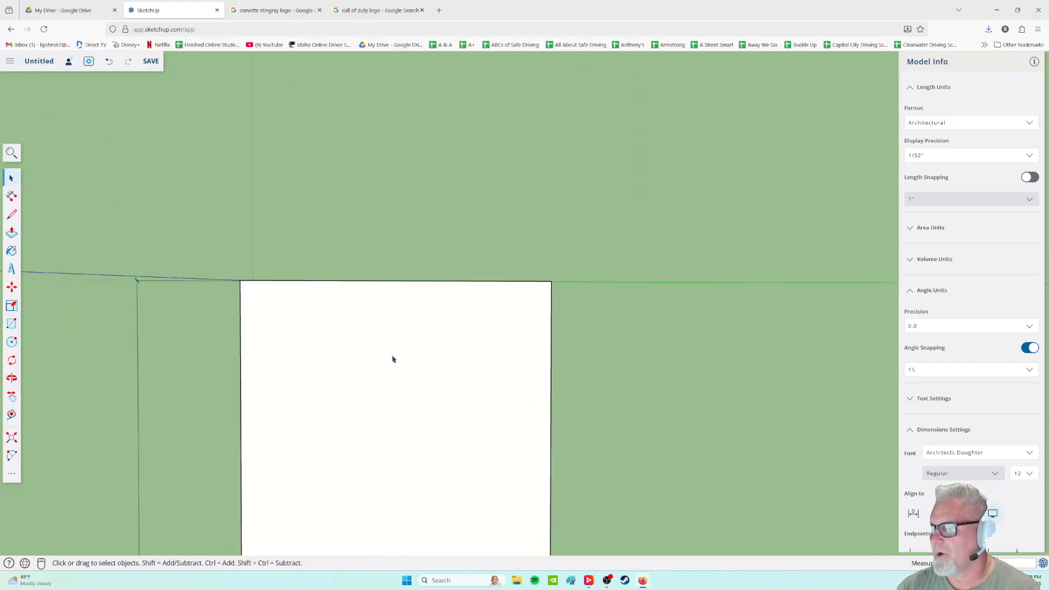
{"action": "left_click", "coordinate": [11, 455]}
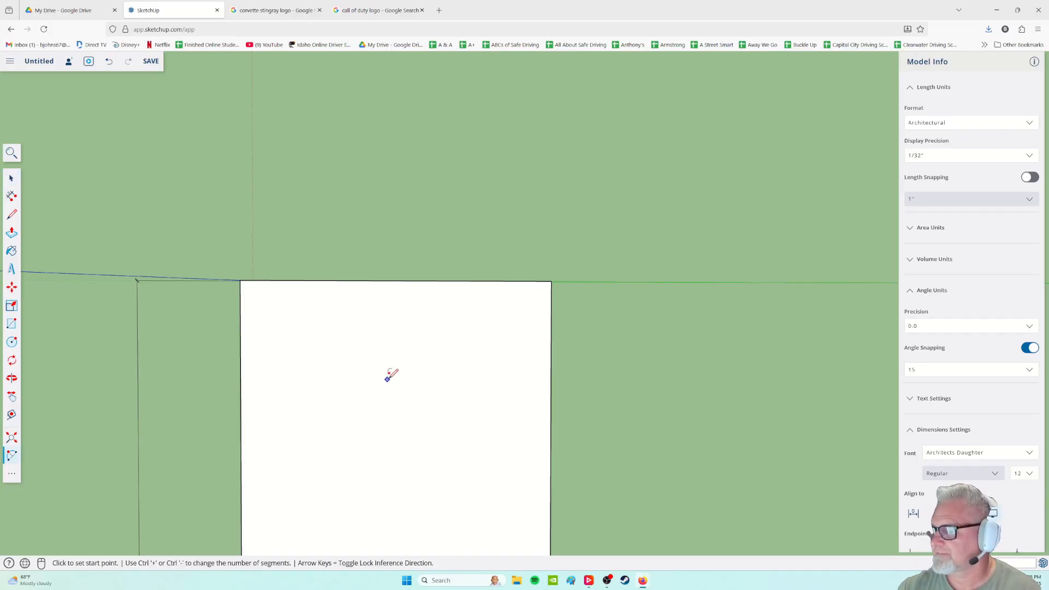
{"action": "mouse_move", "coordinate": [372, 401]}
{"action": "middle_mouse_down"}
{"action": "mouse_move", "coordinate": [417, 368]}
{"action": "mouse_move", "coordinate": [341, 356]}
{"action": "mouse_move", "coordinate": [579, 407]}
{"action": "middle_mouse_up"}
{"action": "mouse_move", "coordinate": [262, 421]}
{"action": "middle_mouse_down"}
{"action": "mouse_move", "coordinate": [559, 440]}
{"action": "mouse_move", "coordinate": [442, 367]}
{"action": "middle_mouse_up"}
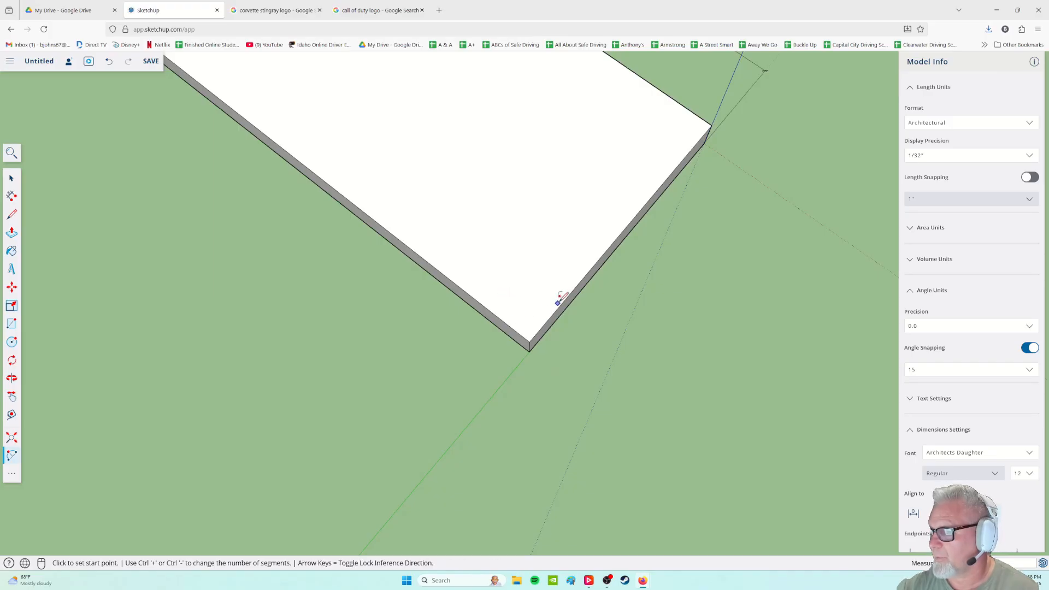
{"action": "middle_click_drag", "start_coordinate": [423, 357], "coordinate": [639, 414]}
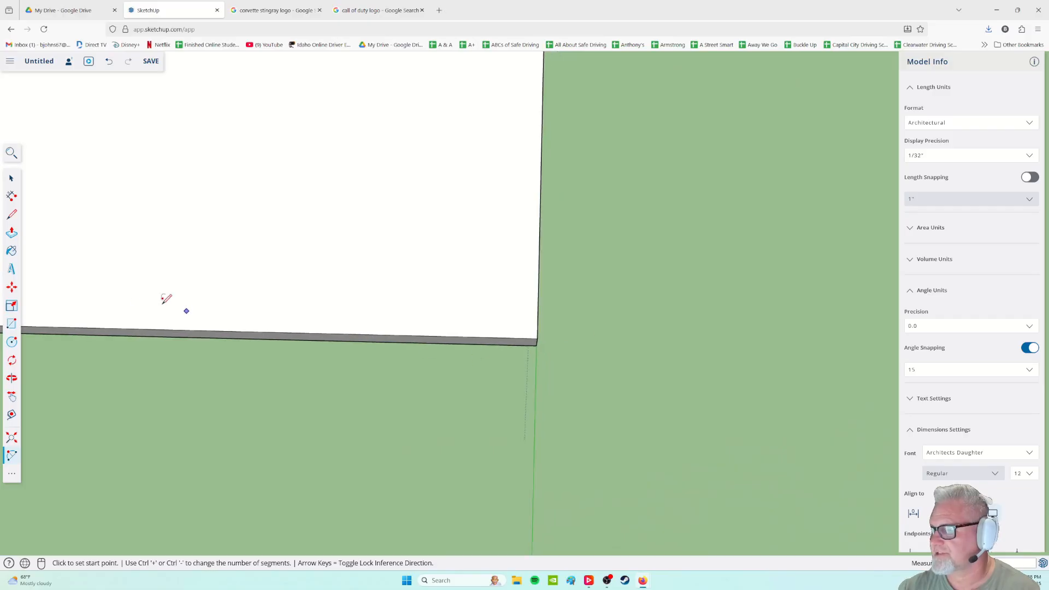
- Draw a short line from the top corner of the slab's square end along the end edge
{"action": "left_click", "coordinate": [11, 214]}
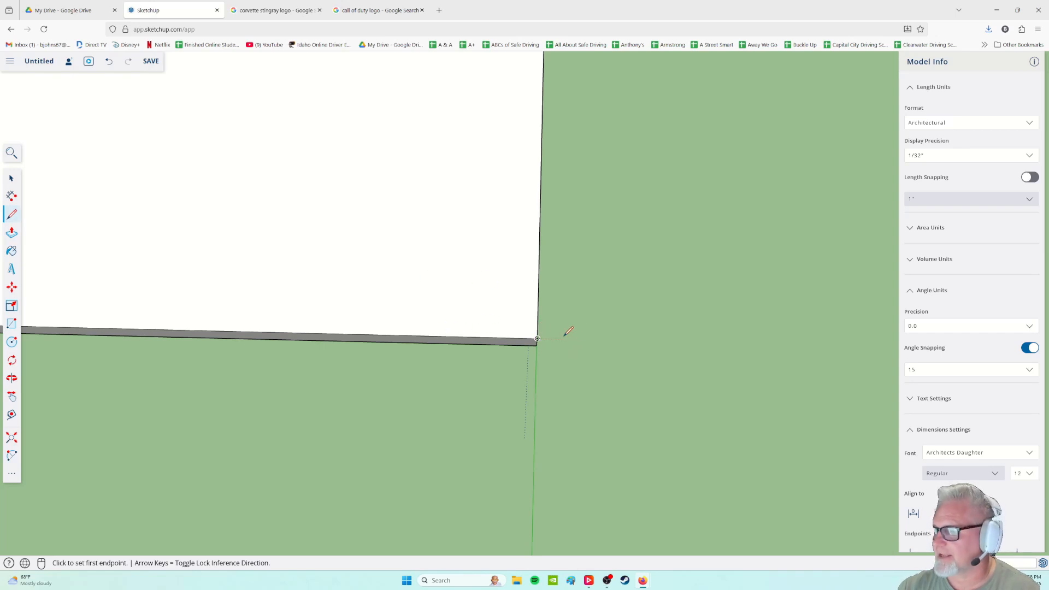
{"action": "scroll", "coordinate": [556, 352], "scroll_direction": "up", "scroll_amount": 3}
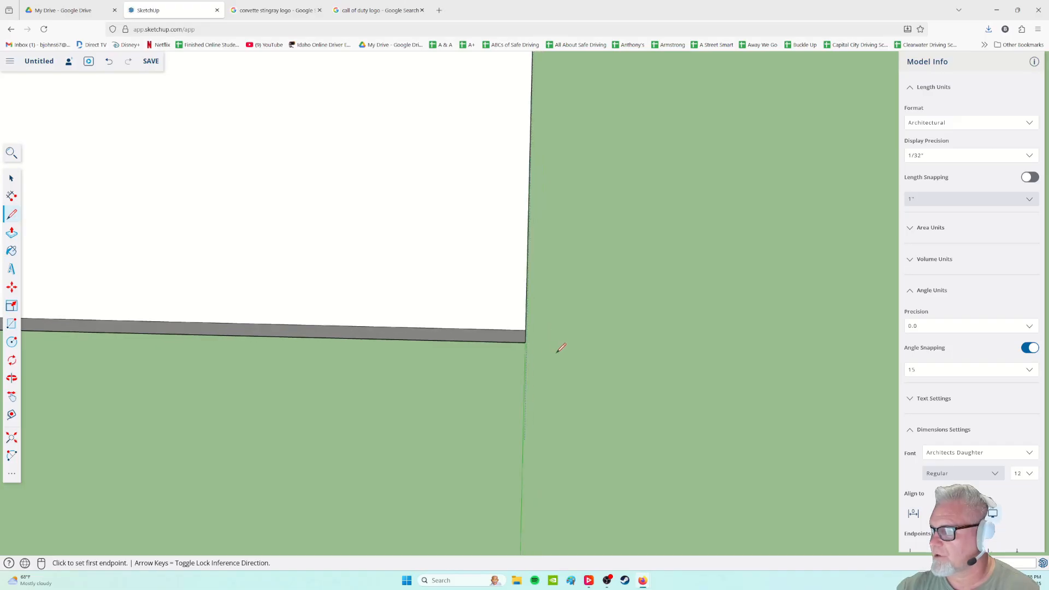
{"action": "left_click", "coordinate": [526, 330]}
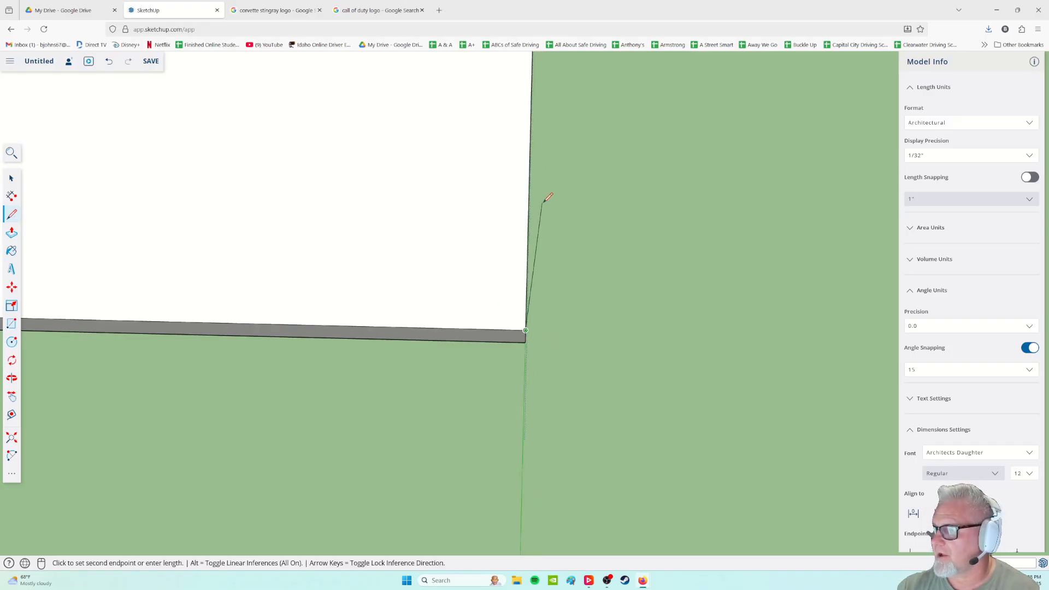
{"action": "left_click", "coordinate": [534, 164]}
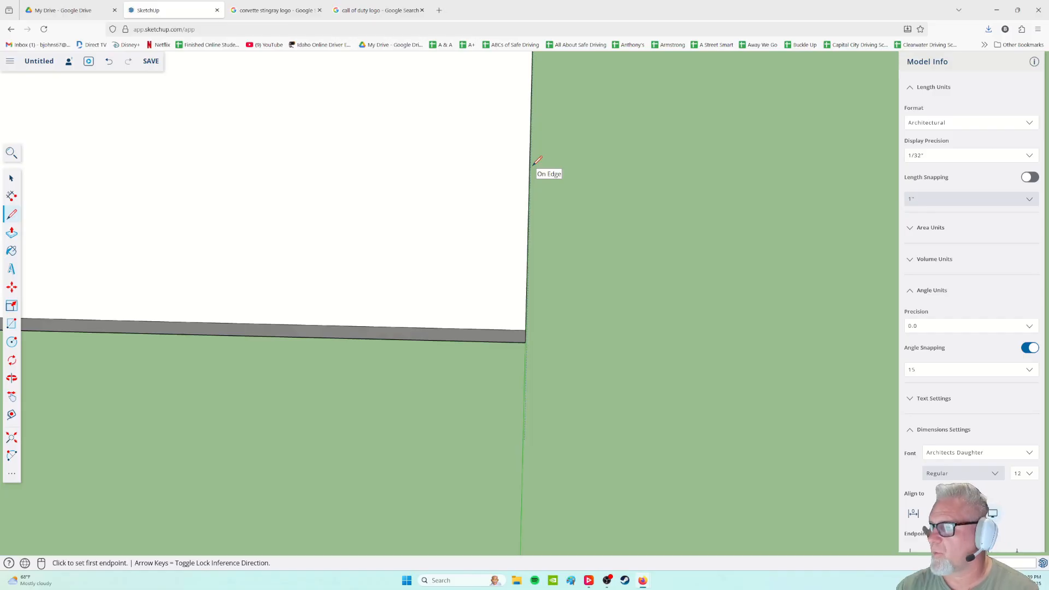
- Try to draw lines inward across the top face from points on the end edge close to the corner
{"action": "middle_click_drag", "start_coordinate": [436, 365], "coordinate": [705, 413]}
{"action": "middle_click_drag", "start_coordinate": [514, 396], "coordinate": [721, 397]}
{"action": "scroll", "coordinate": [451, 388], "scroll_direction": "up", "scroll_amount": 3}
{"action": "scroll", "coordinate": [444, 351], "scroll_direction": "up", "scroll_amount": 1}
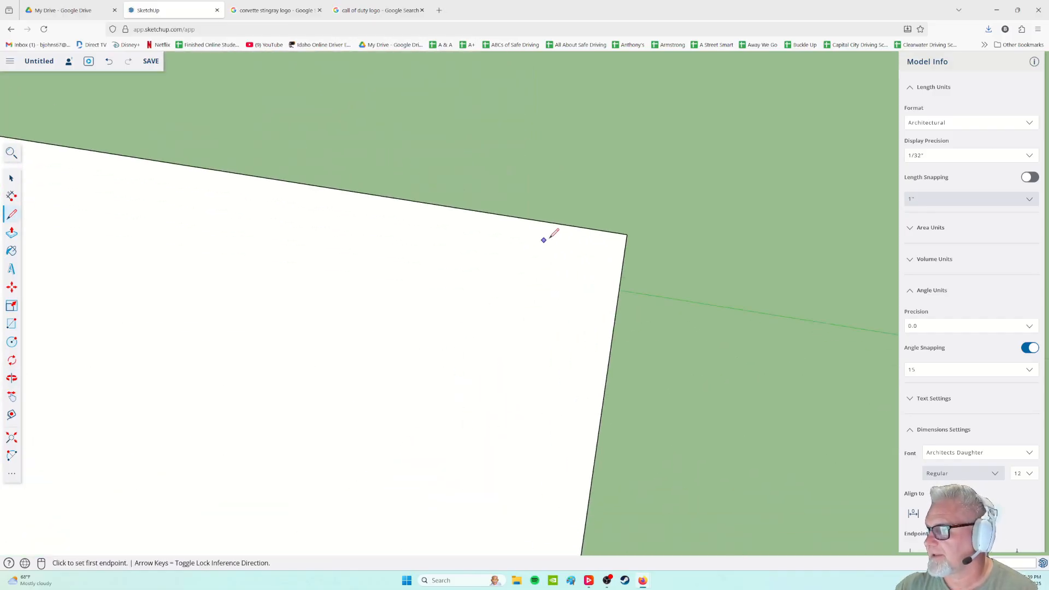
{"action": "left_click", "coordinate": [579, 227]}
{"action": "left_click", "coordinate": [571, 266]}
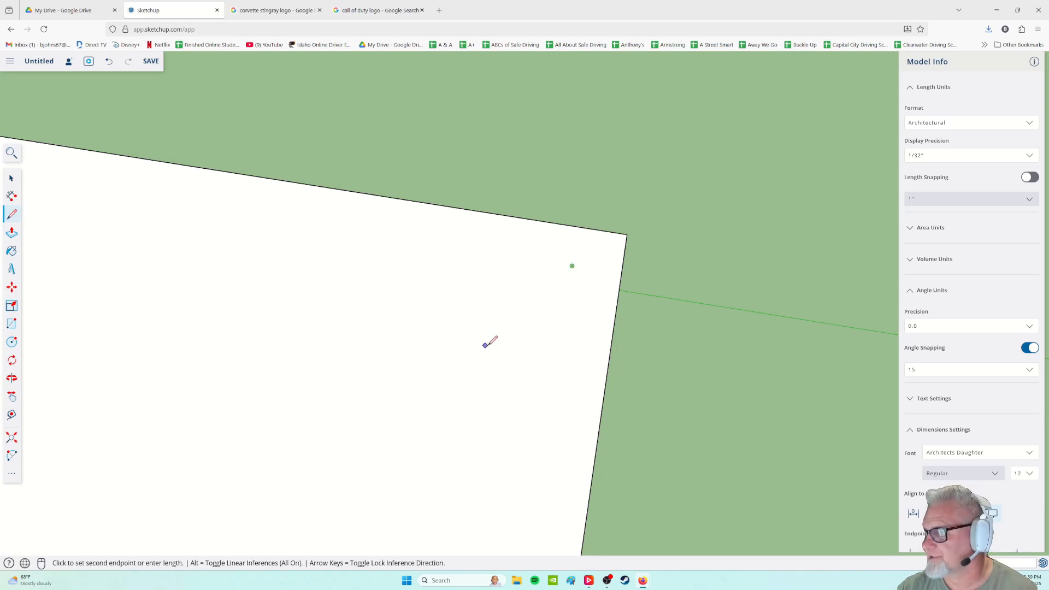
{"action": "middle_click_drag", "start_coordinate": [502, 330], "coordinate": [659, 273]}
{"action": "scroll", "coordinate": [562, 280], "scroll_direction": "up", "scroll_amount": 2}
{"action": "middle_click_drag", "start_coordinate": [549, 291], "coordinate": [429, 298]}
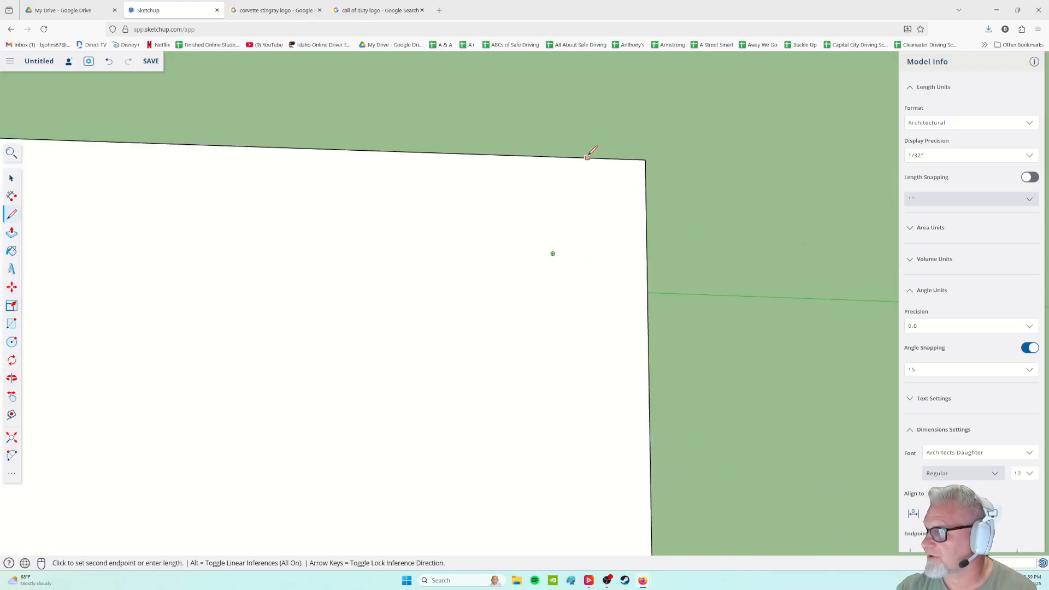
{"action": "key", "text": "Escape"}
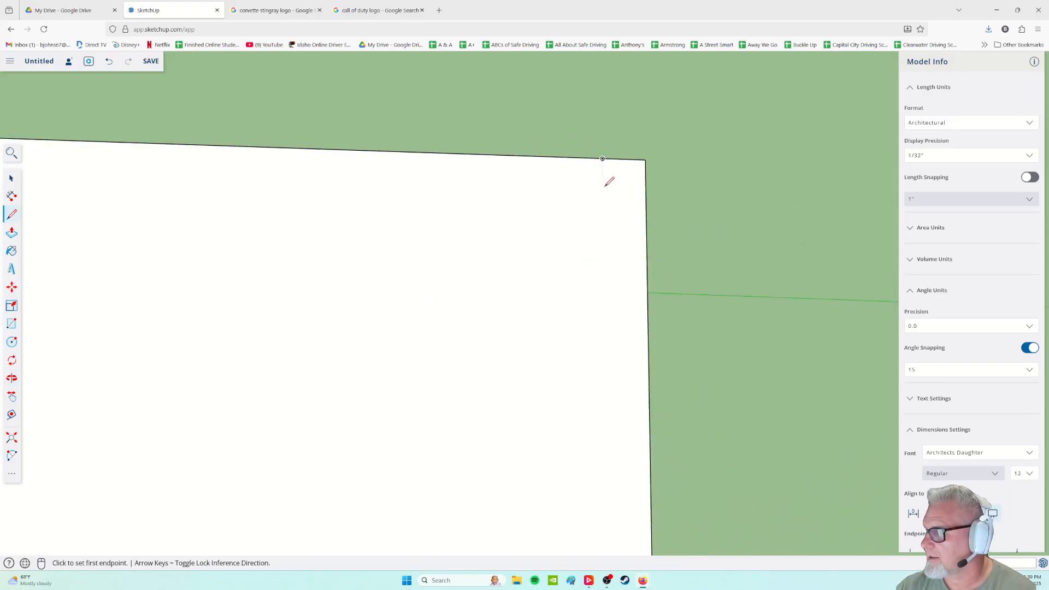
{"action": "left_click", "coordinate": [603, 198]}
{"action": "middle_click_drag", "start_coordinate": [673, 352], "coordinate": [319, 339]}
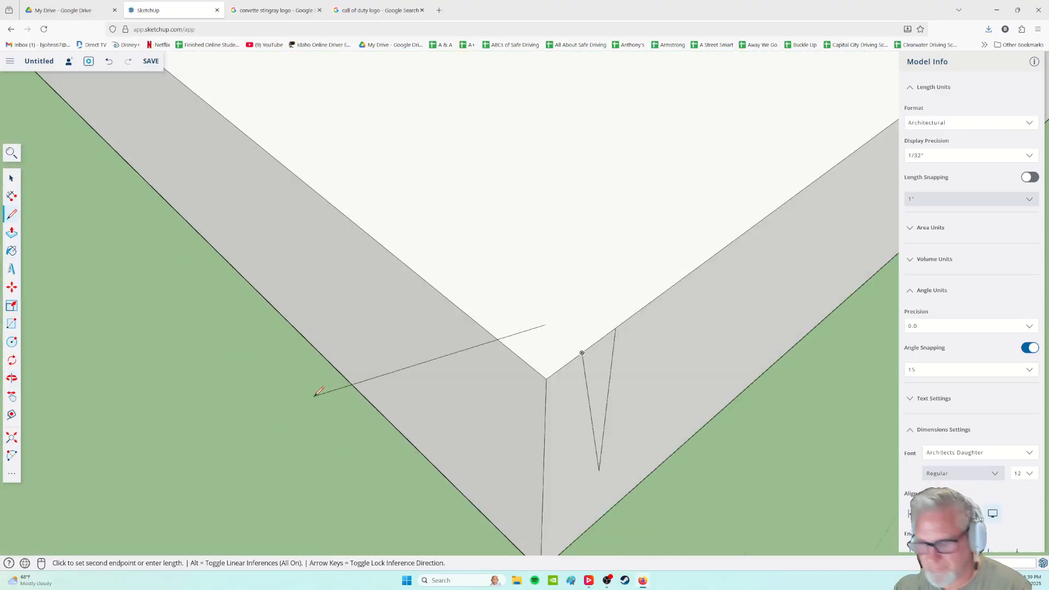
- Delete the stray lines on the slab's end face beside the corner
{"action": "left_click", "coordinate": [11, 178]}
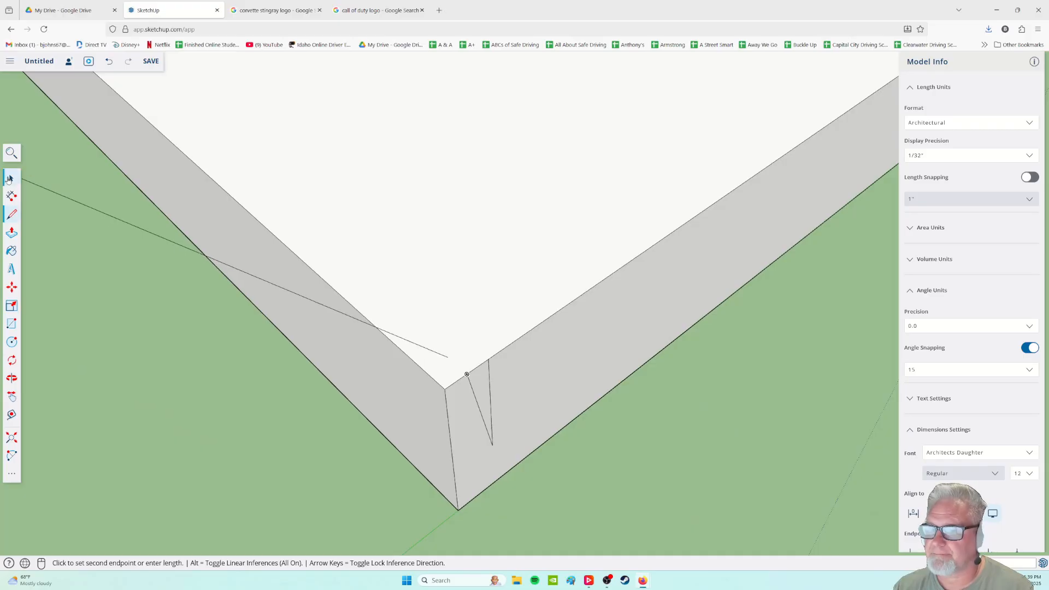
{"action": "left_click", "coordinate": [494, 398]}
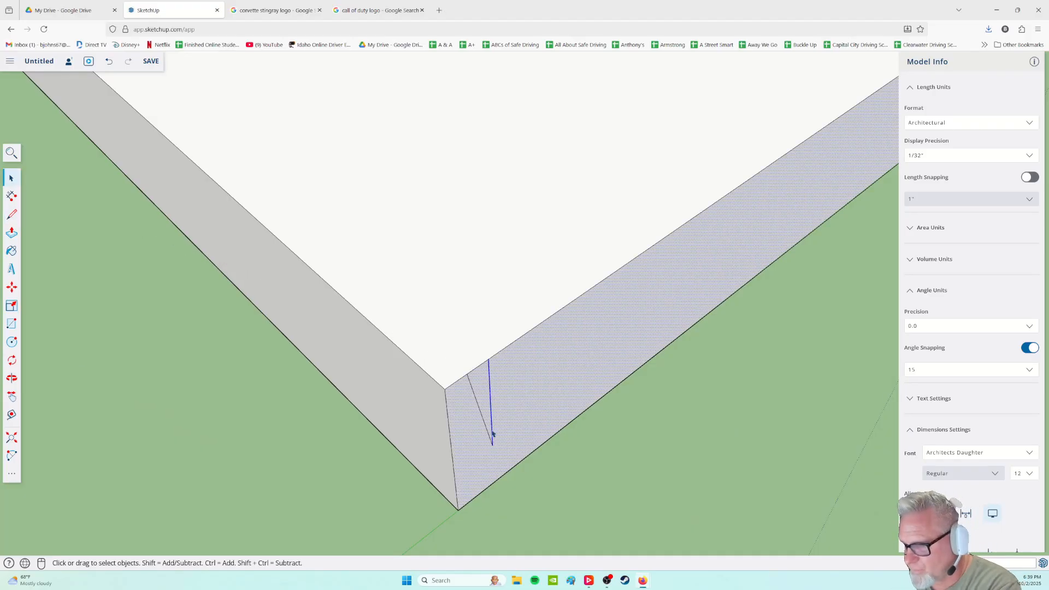
{"action": "left_click", "coordinate": [514, 480]}
{"action": "left_click", "coordinate": [490, 411]}
{"action": "key", "text": "Delete"}
{"action": "key", "text": "Delete"}
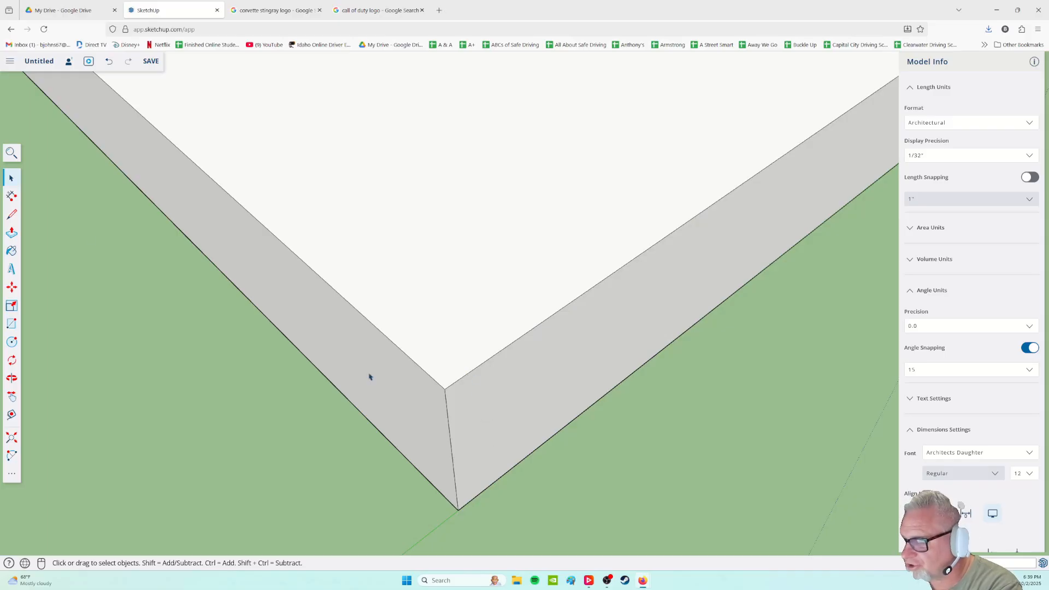
- Draw a small triangle at the slab's top corner with lines along the end edge, inward over the top face and back to the corner
{"action": "left_click", "coordinate": [15, 216]}
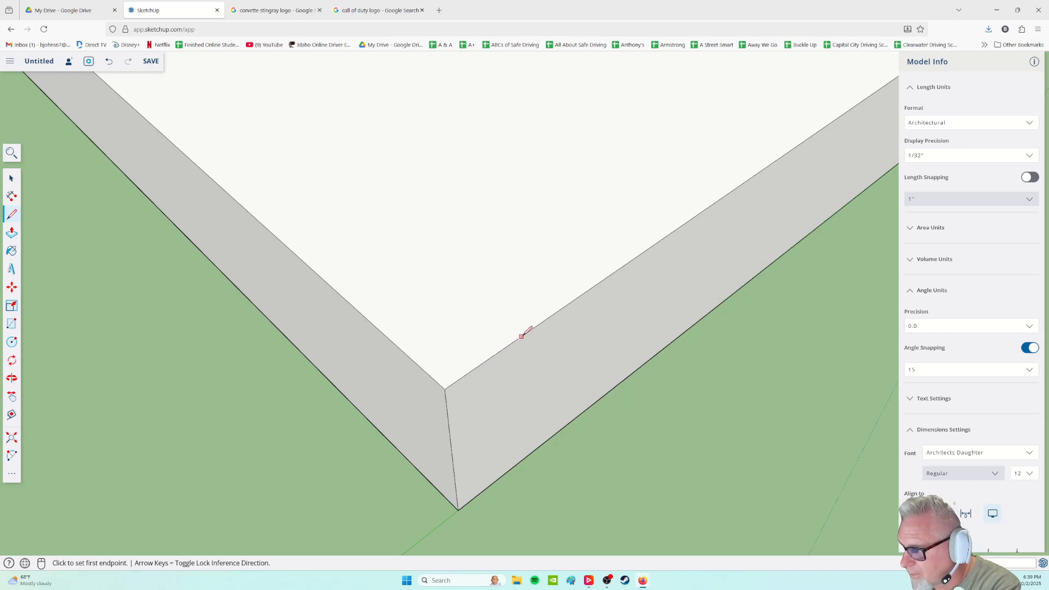
{"action": "left_click", "coordinate": [445, 389]}
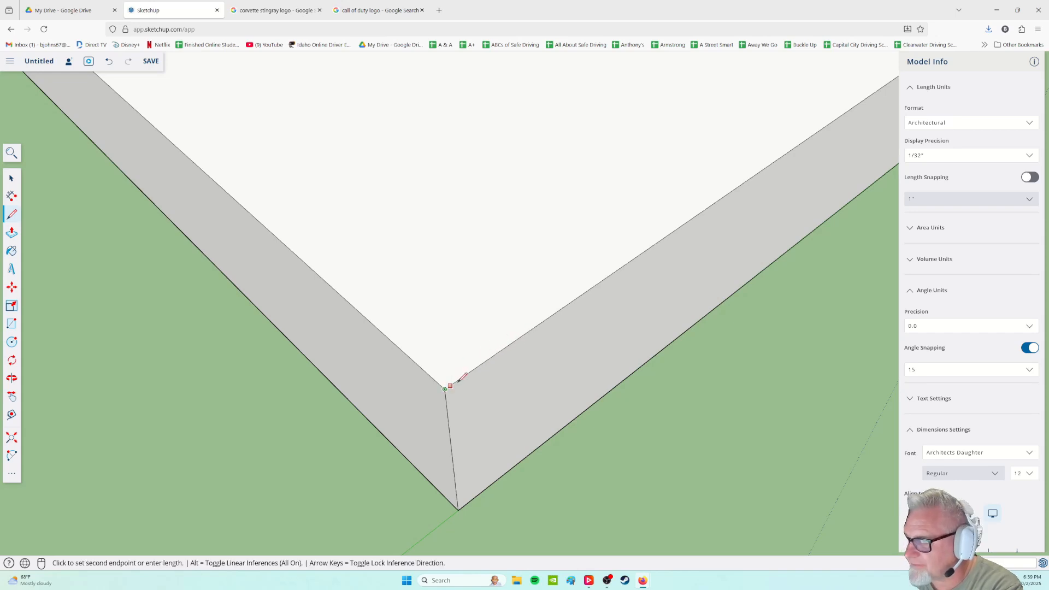
{"action": "left_click", "coordinate": [585, 293]}
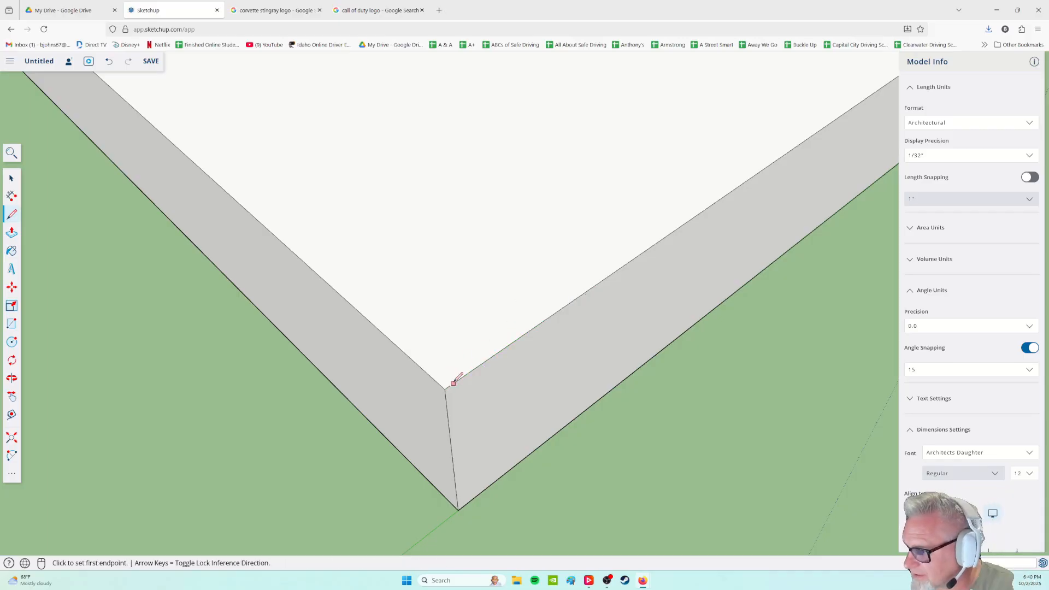
{"action": "left_click", "coordinate": [489, 359]}
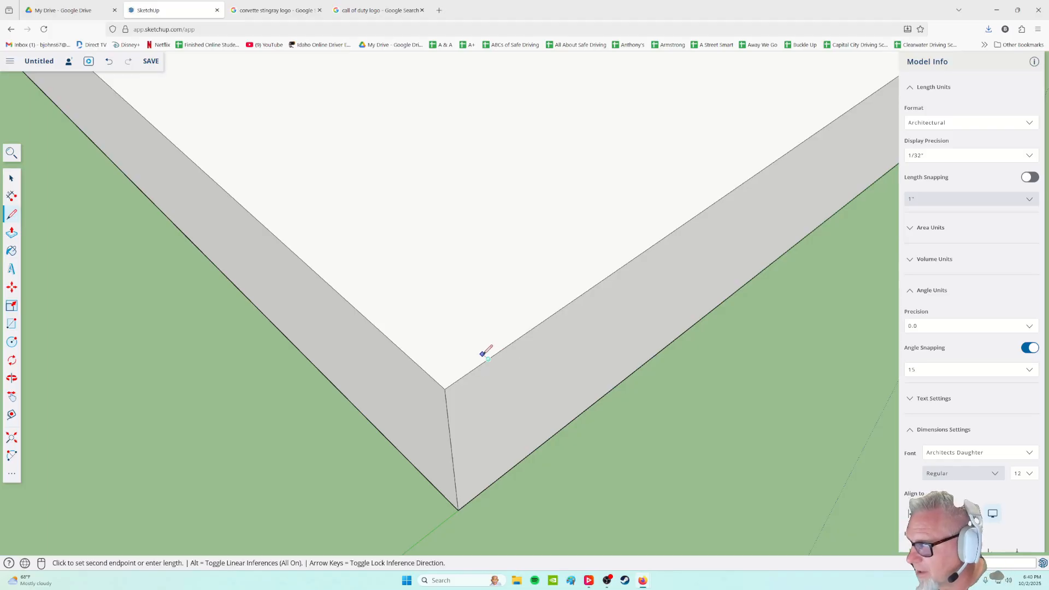
{"action": "middle_click_drag", "start_coordinate": [436, 432], "coordinate": [515, 434]}
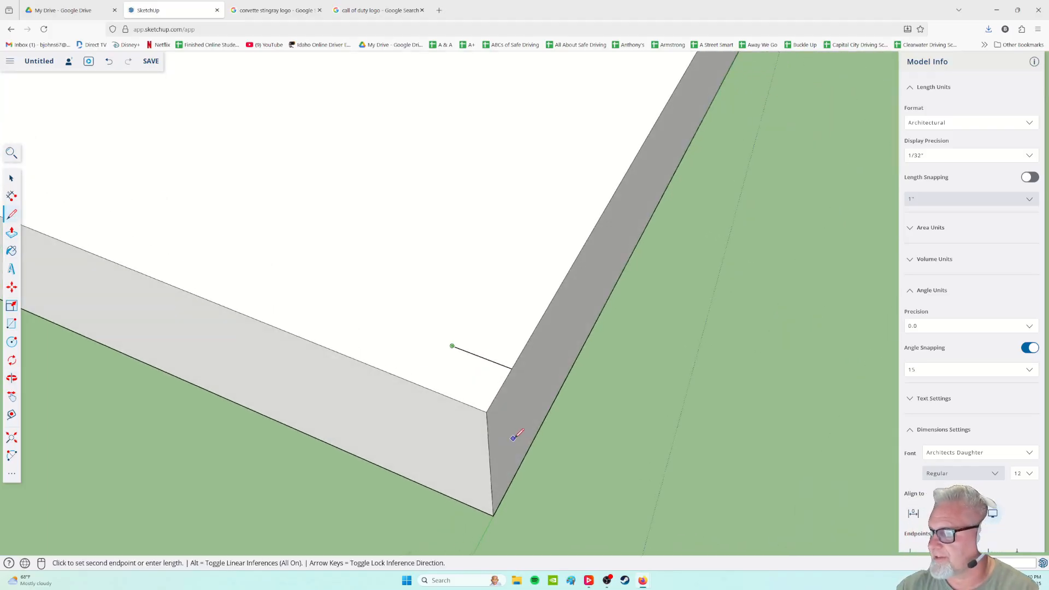
{"action": "left_click", "coordinate": [486, 412]}
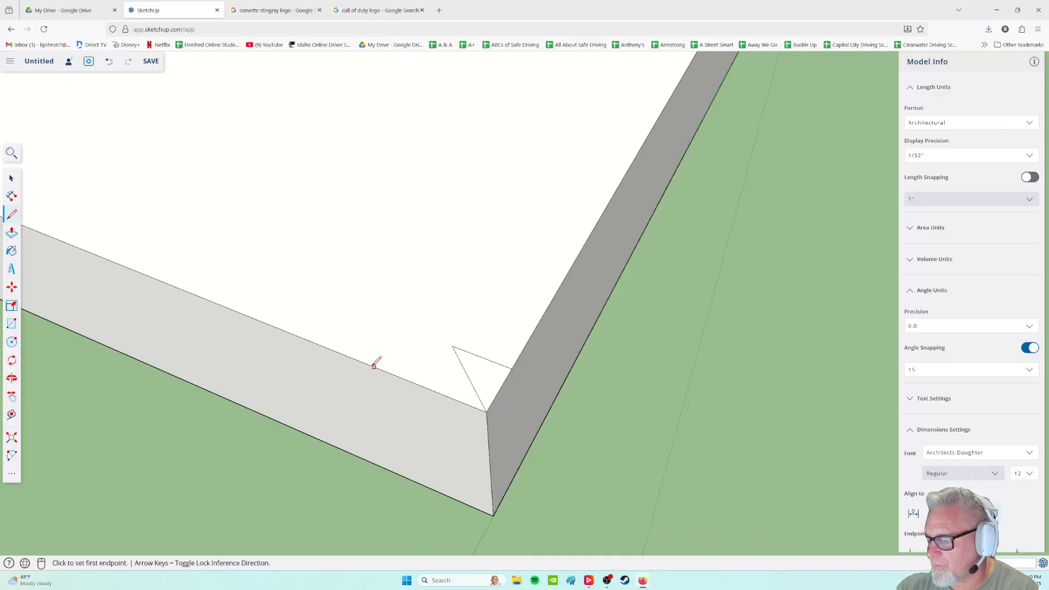
{"action": "left_click", "coordinate": [486, 412]}
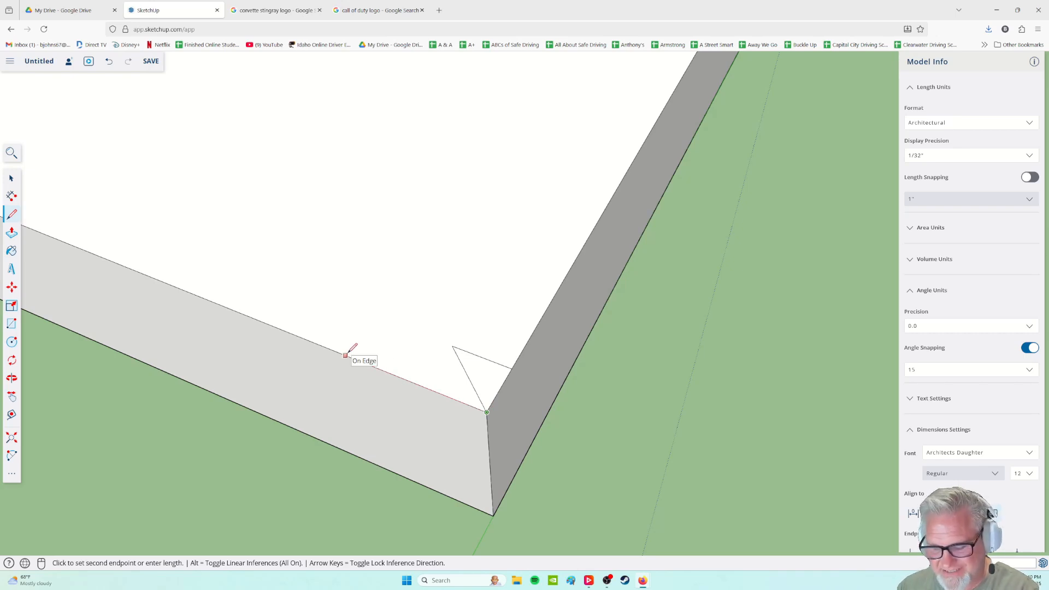
{"action": "key", "text": "Right"}
{"action": "key", "text": "Right"}
{"action": "key", "text": "Escape"}
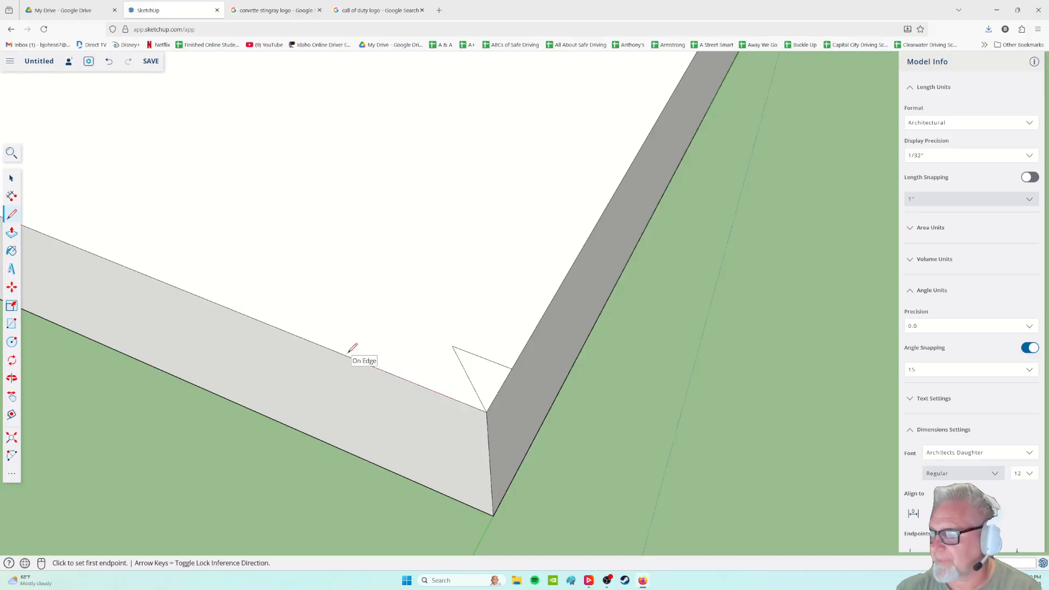
- Close a small square at the slab's top corner with a line to the other edge, and delete its diagonal
{"action": "left_click", "coordinate": [426, 387]}
{"action": "key", "text": "o"}
{"action": "left_click_drag", "start_coordinate": [352, 428], "coordinate": [465, 518]}
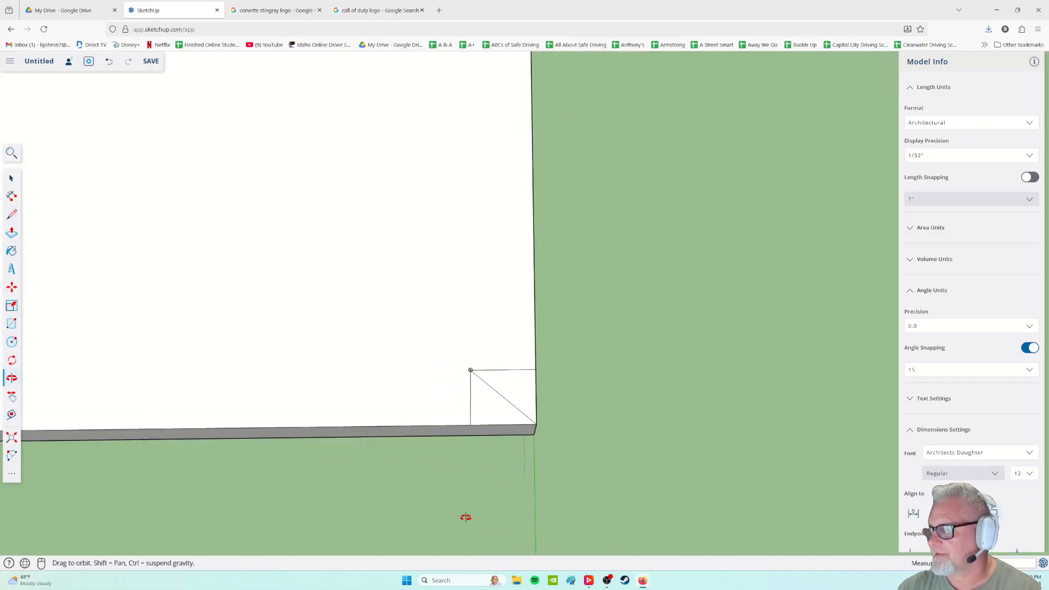
{"action": "middle_click_drag", "start_coordinate": [466, 518], "coordinate": [449, 508]}
{"action": "left_click", "coordinate": [11, 178]}
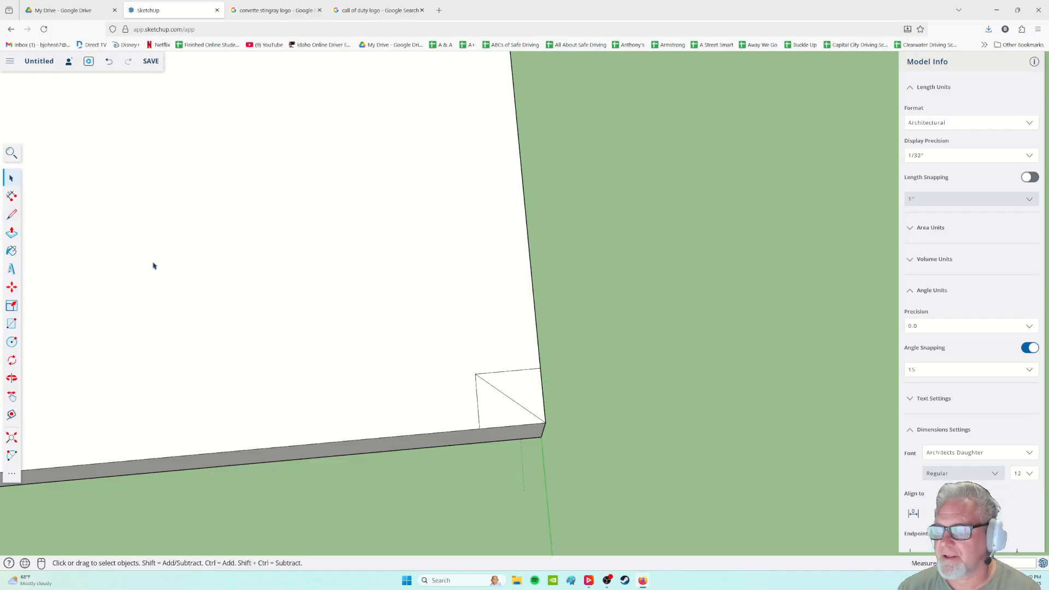
{"action": "left_click", "coordinate": [508, 400]}
{"action": "key", "text": "Delete"}
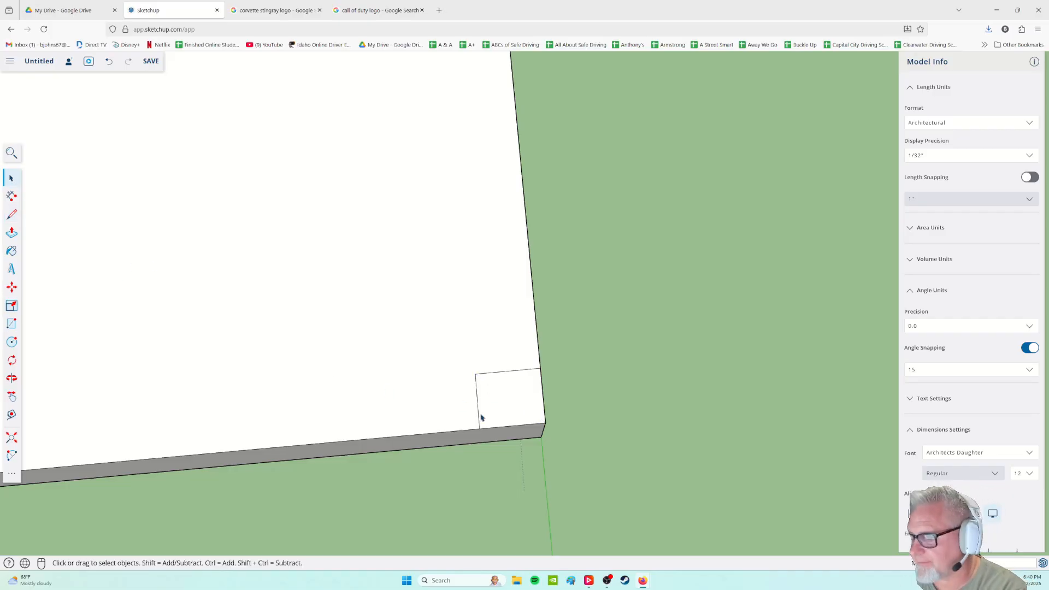
- Dimension the two sides of the small corner square that lie on the slab's top edges
{"action": "middle_click_drag", "start_coordinate": [453, 436], "coordinate": [572, 315]}
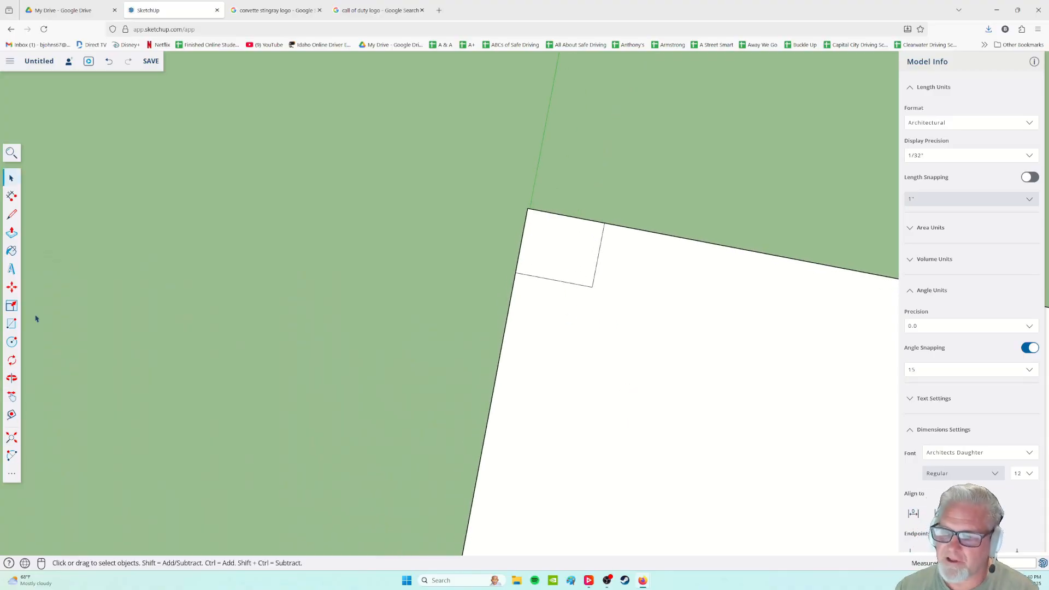
{"action": "left_click", "coordinate": [12, 196]}
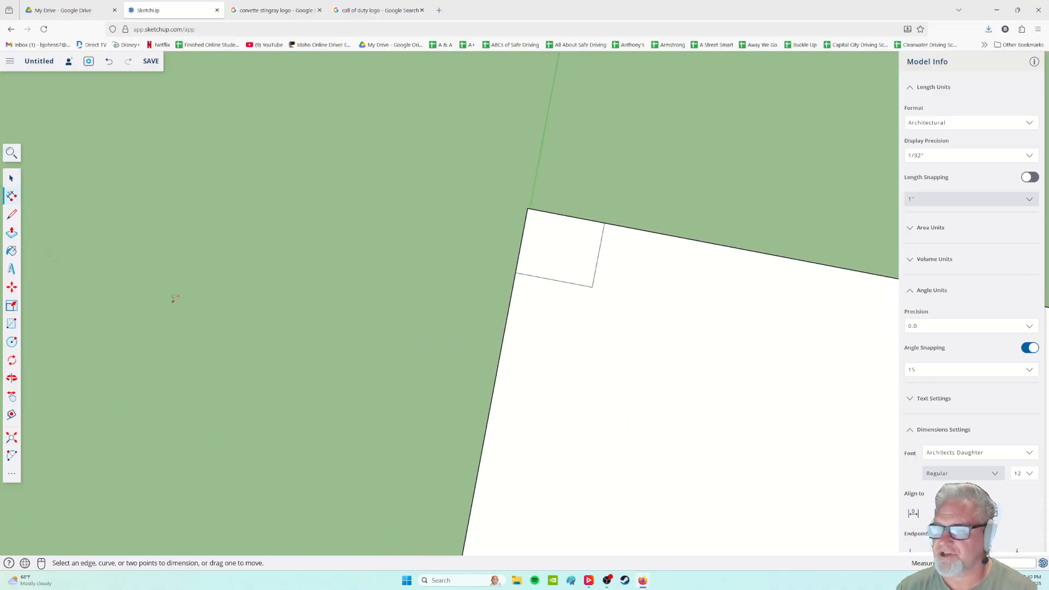
{"action": "left_click", "coordinate": [605, 222]}
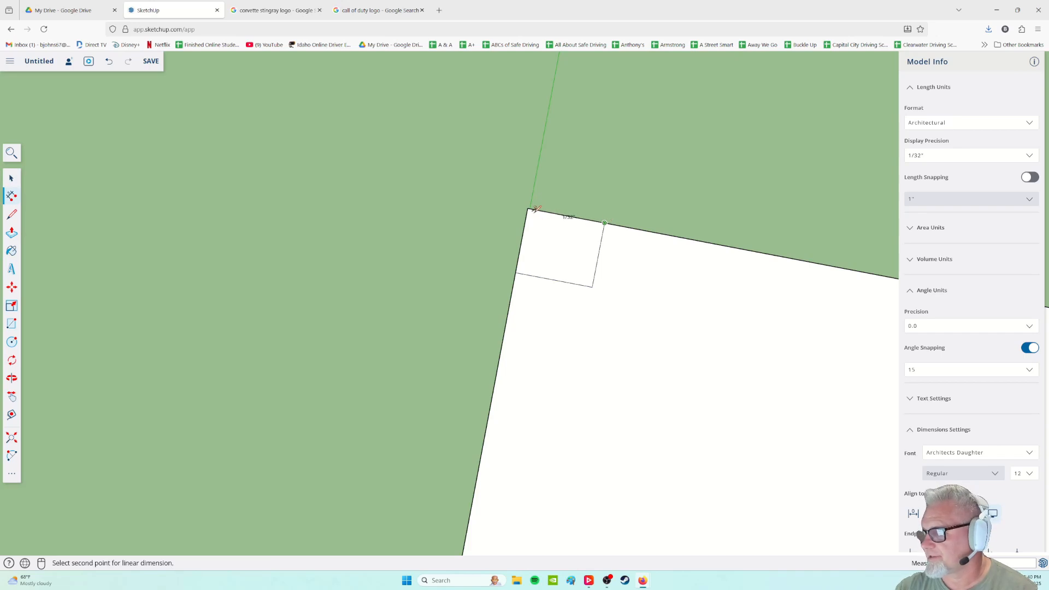
{"action": "left_click", "coordinate": [528, 208]}
{"action": "left_click", "coordinate": [551, 200]}
{"action": "middle_click_drag", "start_coordinate": [645, 305], "coordinate": [743, 284]}
{"action": "middle_click_drag", "start_coordinate": [625, 385], "coordinate": [596, 128]}
{"action": "left_click", "coordinate": [423, 312]}
{"action": "left_click", "coordinate": [488, 318]}
{"action": "left_click", "coordinate": [474, 355]}
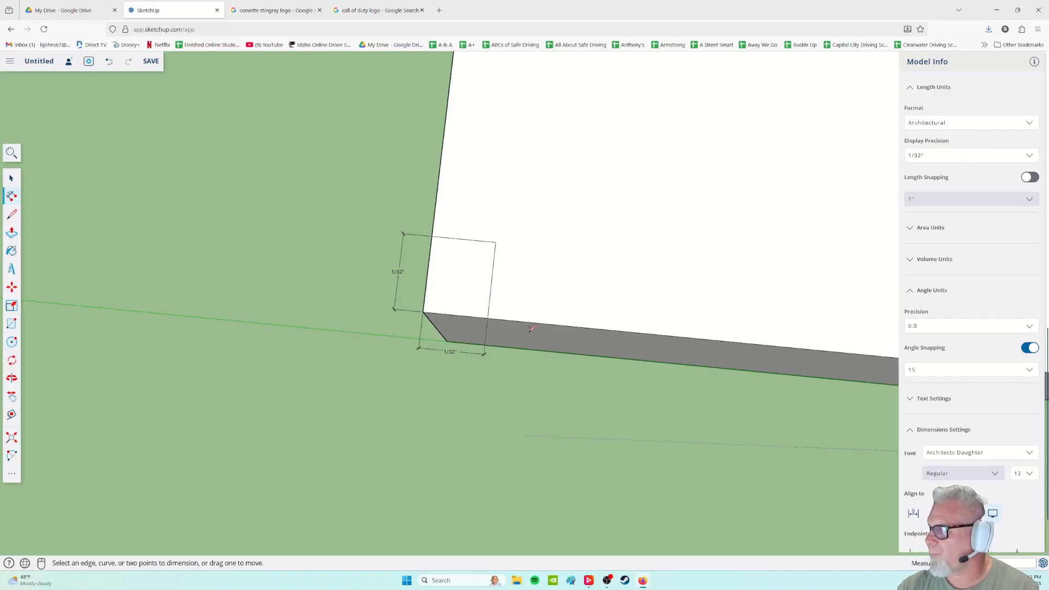
- Try a length display precision of 1/16", and set it back to 1/32"
{"action": "middle_click_drag", "start_coordinate": [329, 398], "coordinate": [468, 419]}
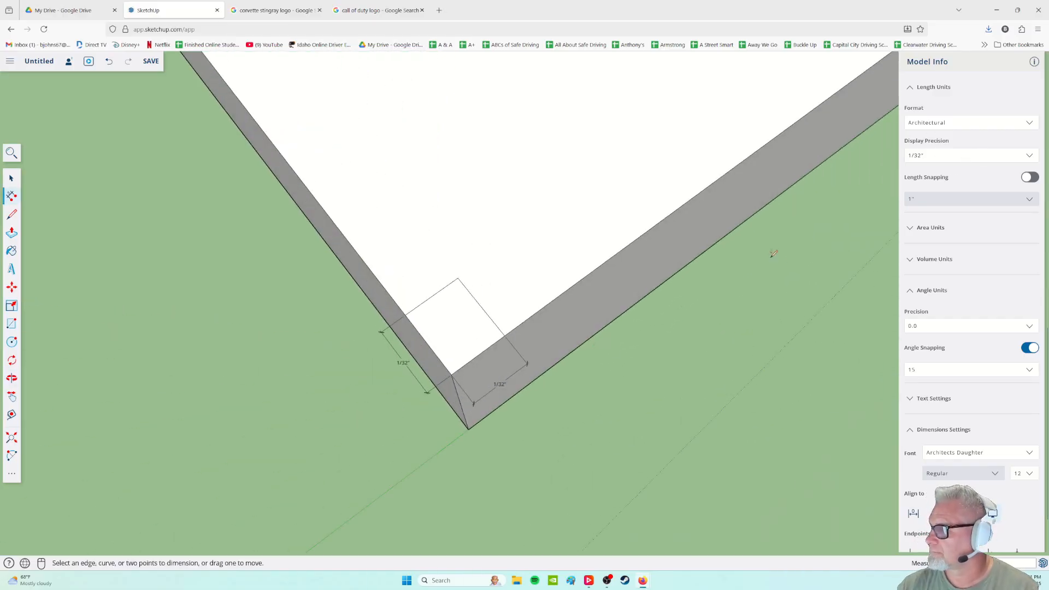
{"action": "left_click", "coordinate": [938, 157]}
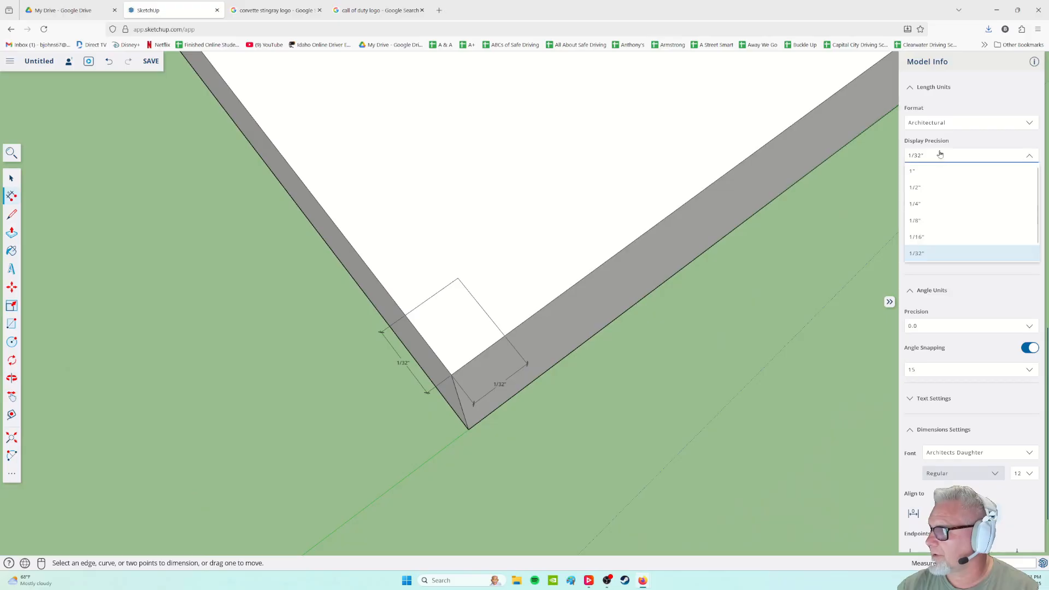
{"action": "left_click", "coordinate": [918, 239]}
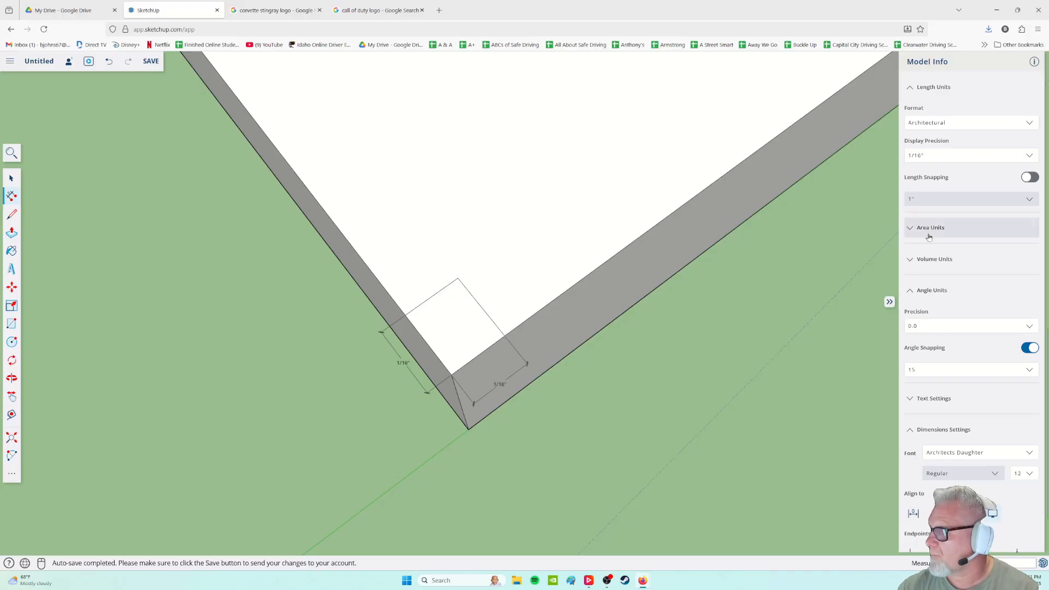
{"action": "left_click", "coordinate": [942, 157]}
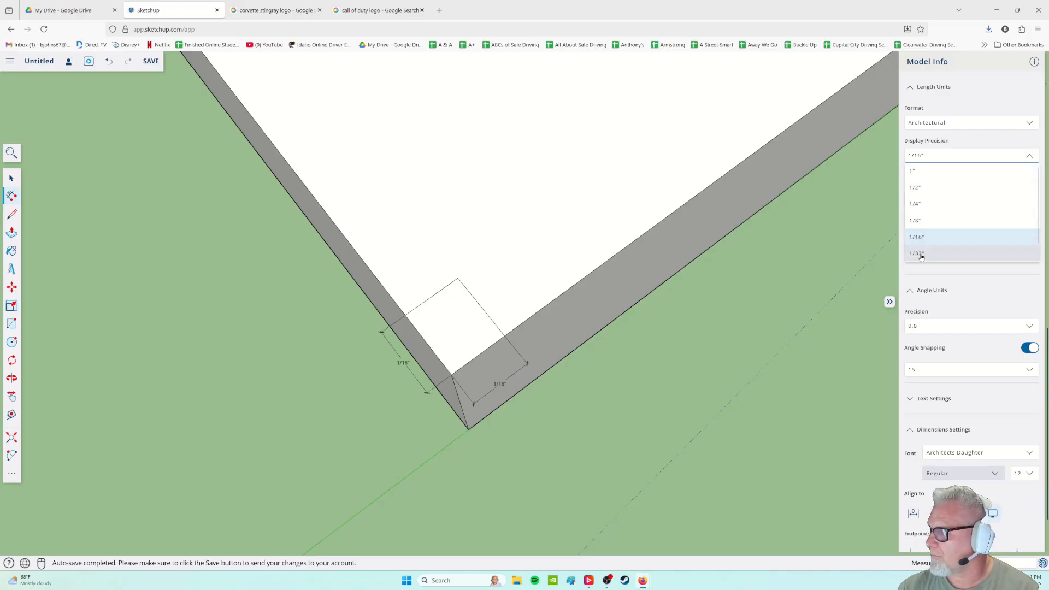
{"action": "left_click", "coordinate": [918, 254]}
{"action": "scroll", "coordinate": [571, 380], "scroll_direction": "up", "scroll_amount": 2}
{"action": "scroll", "coordinate": [524, 396], "scroll_direction": "down", "scroll_amount": 3}
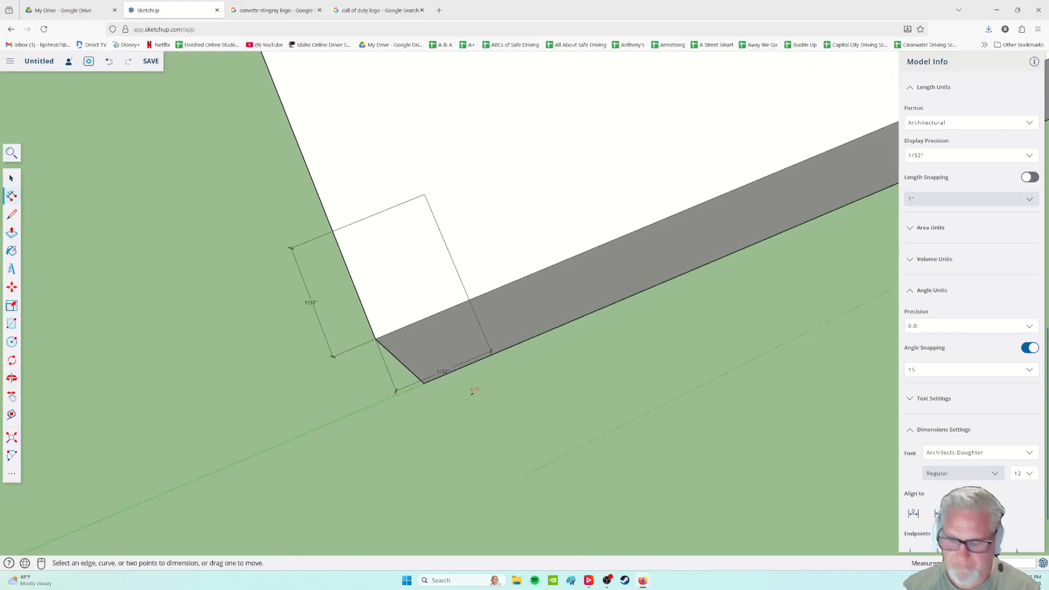
- Undo both dimensions and all the lines drawn for the small square at the slab's corner
{"action": "left_click", "coordinate": [11, 214]}
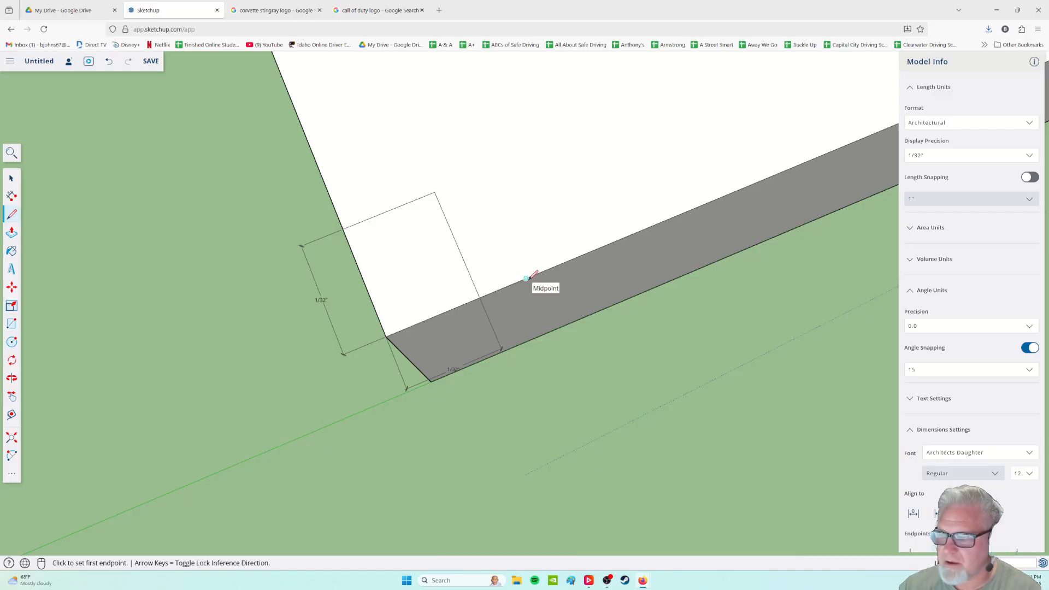
{"action": "middle_click_drag", "start_coordinate": [343, 390], "coordinate": [468, 375]}
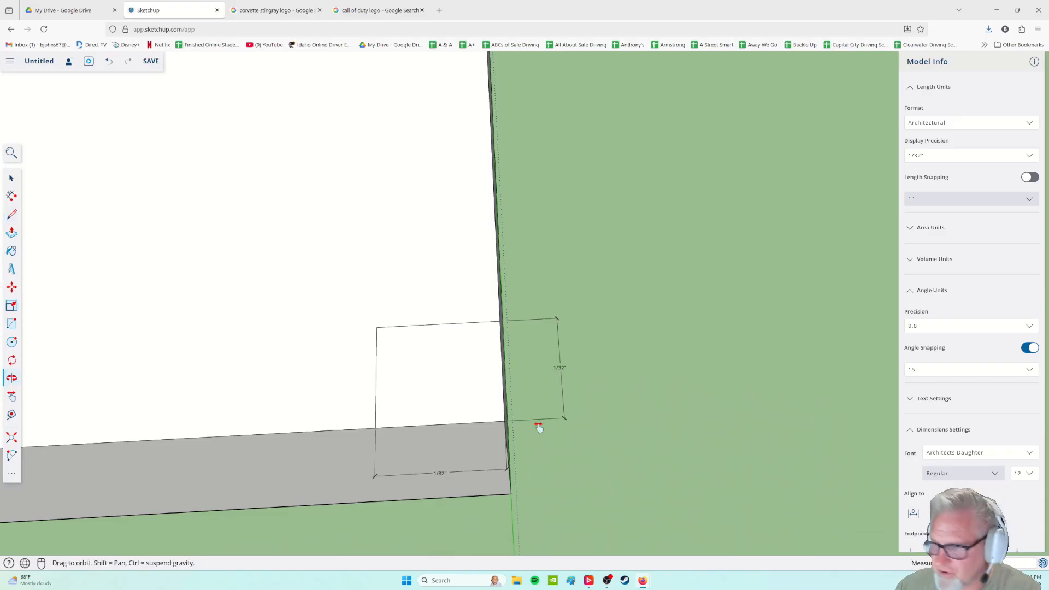
{"action": "middle_click_drag", "start_coordinate": [538, 427], "coordinate": [475, 288]}
{"action": "key", "text": "ctrl+z"}
{"action": "key", "text": "ctrl+z"}
{"action": "key", "text": "ctrl+z"}
{"action": "key", "text": "ctrl+z"}
{"action": "key", "text": "ctrl+z"}
{"action": "key", "text": "ctrl+z"}
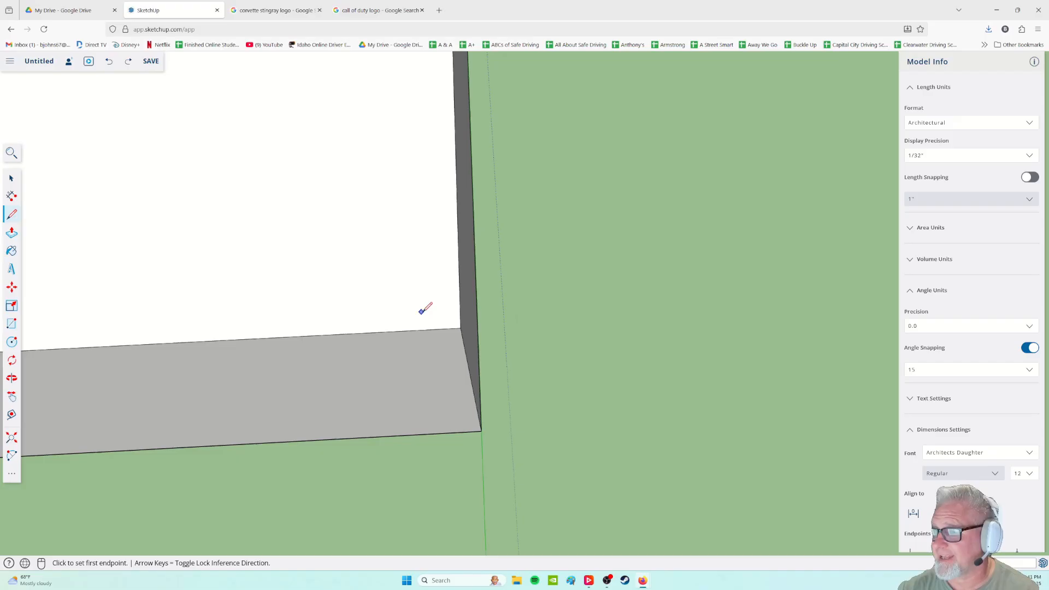
- Draw a line from the slab's top corner along one edge, and a short line inward over the top face from its end
{"action": "left_click", "coordinate": [460, 328]}
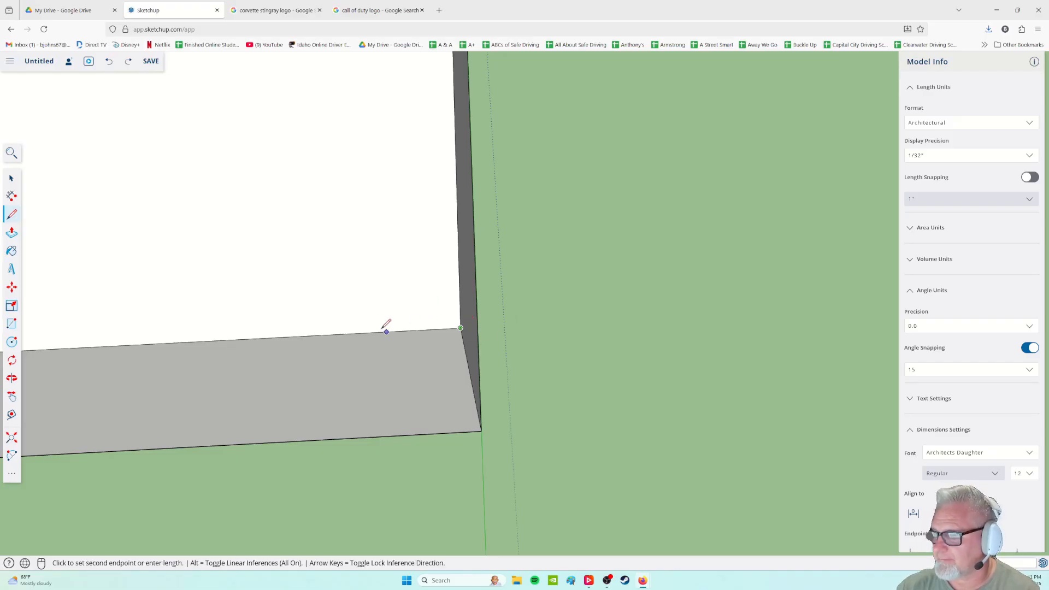
{"action": "left_click", "coordinate": [265, 338]}
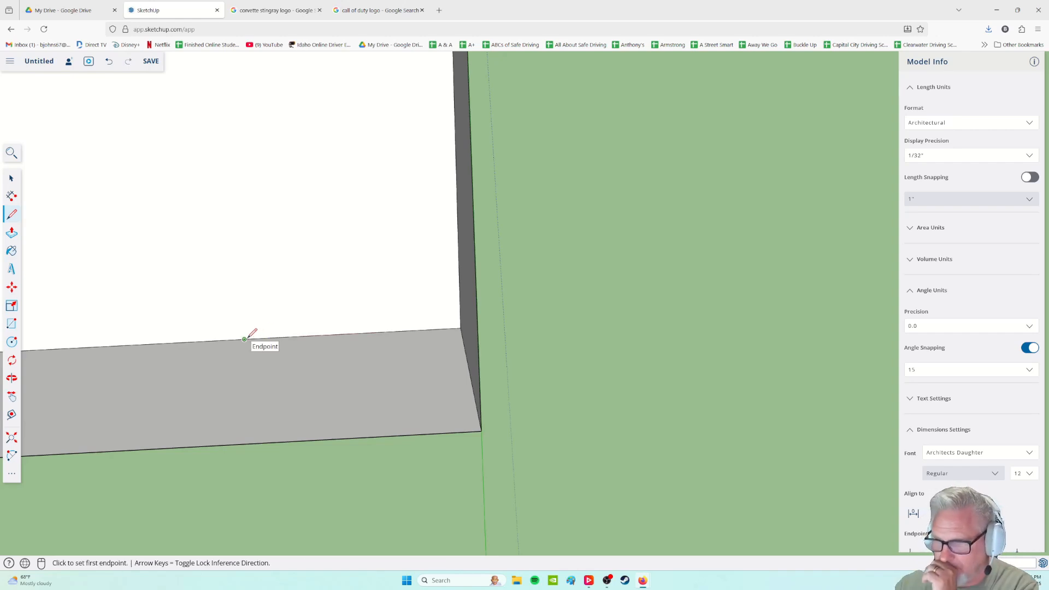
{"action": "left_click", "coordinate": [247, 290]}
{"action": "key", "text": "Escape"}
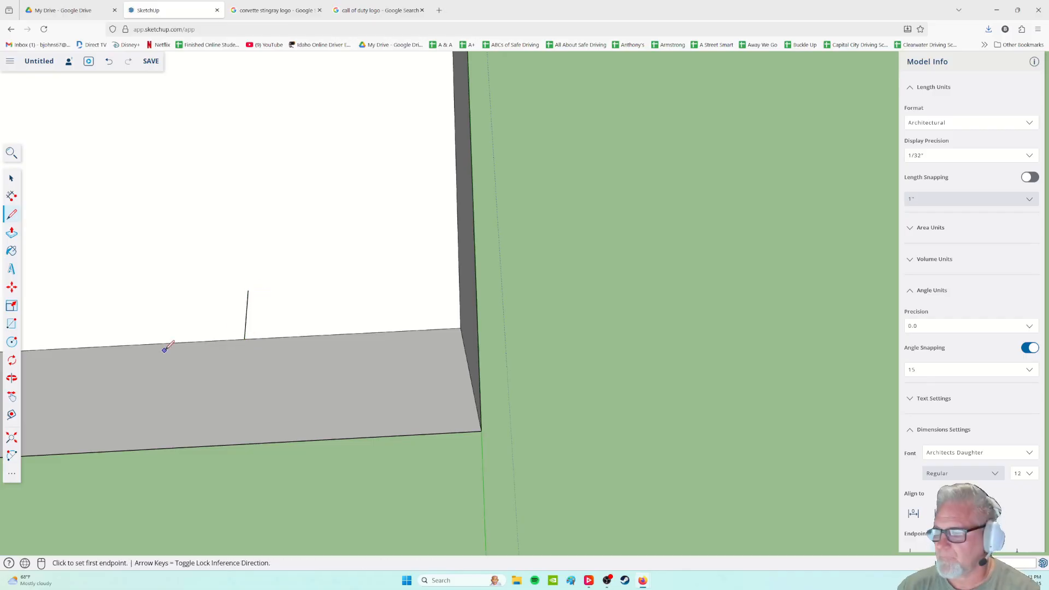
- Draw a line from the same corner along the adjoining edge, and a short line inward over the top face from its end
{"action": "middle_click_drag", "start_coordinate": [163, 351], "coordinate": [389, 450]}
{"action": "scroll", "coordinate": [389, 450], "scroll_direction": "down", "scroll_amount": 4}
{"action": "mouse_move", "coordinate": [308, 523]}
{"action": "middle_mouse_down"}
{"action": "mouse_move", "coordinate": [440, 509]}
{"action": "mouse_move", "coordinate": [455, 518]}
{"action": "mouse_move", "coordinate": [336, 331]}
{"action": "middle_mouse_up"}
{"action": "scroll", "coordinate": [398, 359], "scroll_direction": "down", "scroll_amount": 6}
{"action": "scroll", "coordinate": [347, 410], "scroll_direction": "up", "scroll_amount": 6}
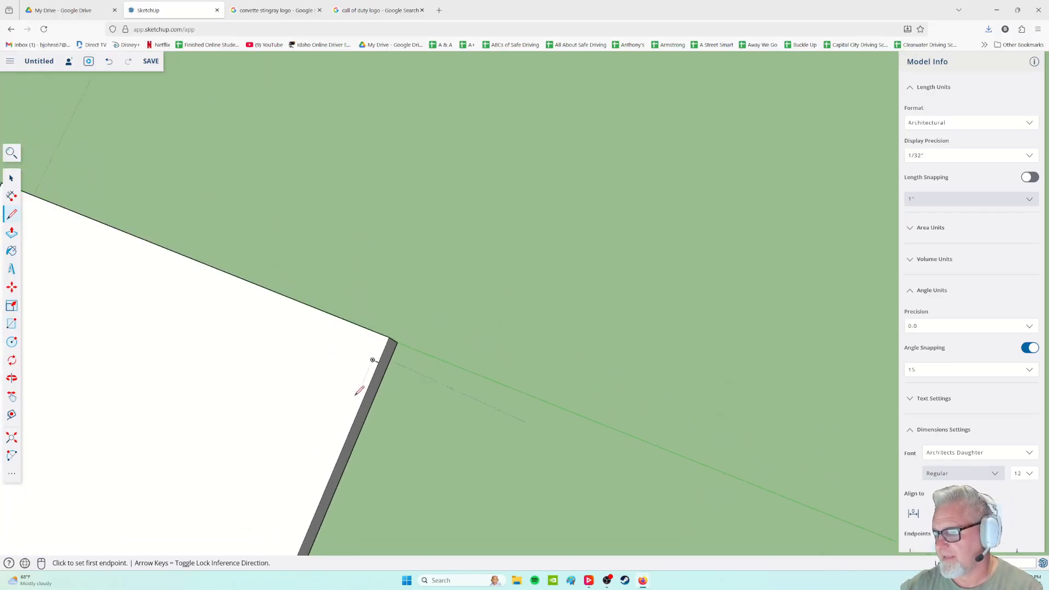
{"action": "mouse_move", "coordinate": [458, 323]}
{"action": "middle_mouse_down", "text": "shift"}
{"action": "mouse_move", "coordinate": [419, 346]}
{"action": "mouse_move", "coordinate": [590, 328]}
{"action": "middle_mouse_up", "text": "shift"}
{"action": "middle_click_drag", "start_coordinate": [277, 312], "coordinate": [651, 192]}
{"action": "middle_click_drag", "start_coordinate": [387, 423], "coordinate": [626, 545]}
{"action": "mouse_move", "coordinate": [492, 361]}
{"action": "middle_mouse_down"}
{"action": "mouse_move", "coordinate": [787, 403]}
{"action": "mouse_move", "coordinate": [506, 335]}
{"action": "mouse_move", "coordinate": [393, 257]}
{"action": "mouse_move", "coordinate": [779, 305]}
{"action": "mouse_move", "coordinate": [691, 440]}
{"action": "mouse_move", "coordinate": [602, 345]}
{"action": "mouse_move", "coordinate": [695, 324]}
{"action": "mouse_move", "coordinate": [513, 374]}
{"action": "mouse_move", "coordinate": [763, 382]}
{"action": "mouse_move", "coordinate": [457, 318]}
{"action": "mouse_move", "coordinate": [435, 342]}
{"action": "mouse_move", "coordinate": [621, 243]}
{"action": "mouse_move", "coordinate": [370, 394]}
{"action": "middle_mouse_up"}
{"action": "left_click", "coordinate": [264, 359]}
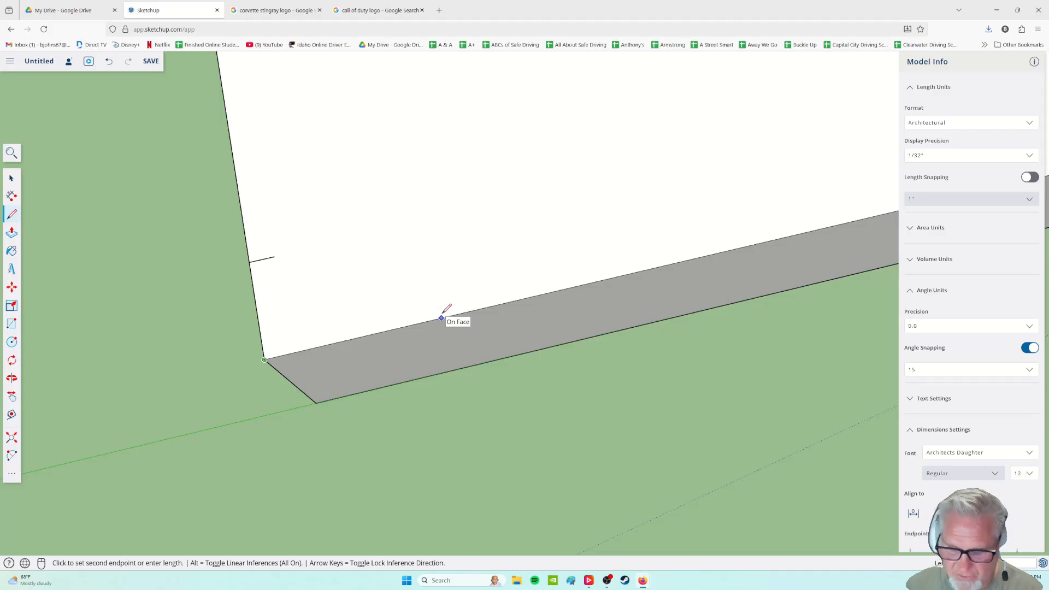
{"action": "key", "text": "Escape"}
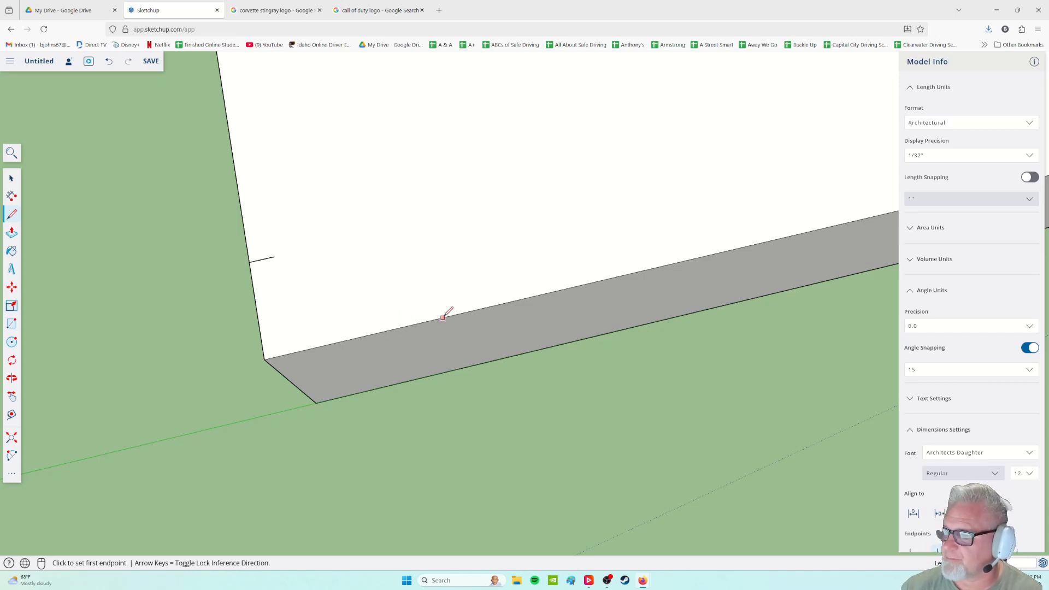
{"action": "left_click", "coordinate": [371, 335]}
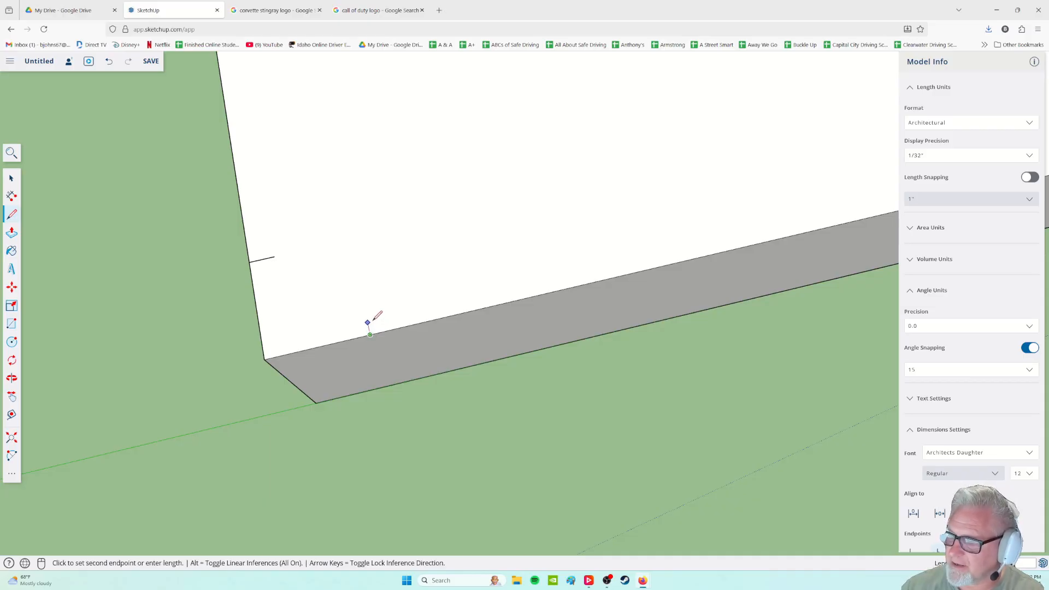
{"action": "left_click", "coordinate": [364, 302]}
{"action": "key", "text": "Escape"}
{"action": "mouse_move", "coordinate": [197, 356]}
{"action": "middle_mouse_down"}
{"action": "mouse_move", "coordinate": [391, 424]}
{"action": "mouse_move", "coordinate": [354, 459]}
{"action": "mouse_move", "coordinate": [738, 482]}
{"action": "mouse_move", "coordinate": [686, 464]}
{"action": "middle_mouse_up"}
{"action": "mouse_move", "coordinate": [710, 419]}
{"action": "middle_mouse_down"}
{"action": "mouse_move", "coordinate": [742, 416]}
{"action": "mouse_move", "coordinate": [372, 420]}
{"action": "middle_mouse_up"}
{"action": "left_click", "coordinate": [11, 456]}
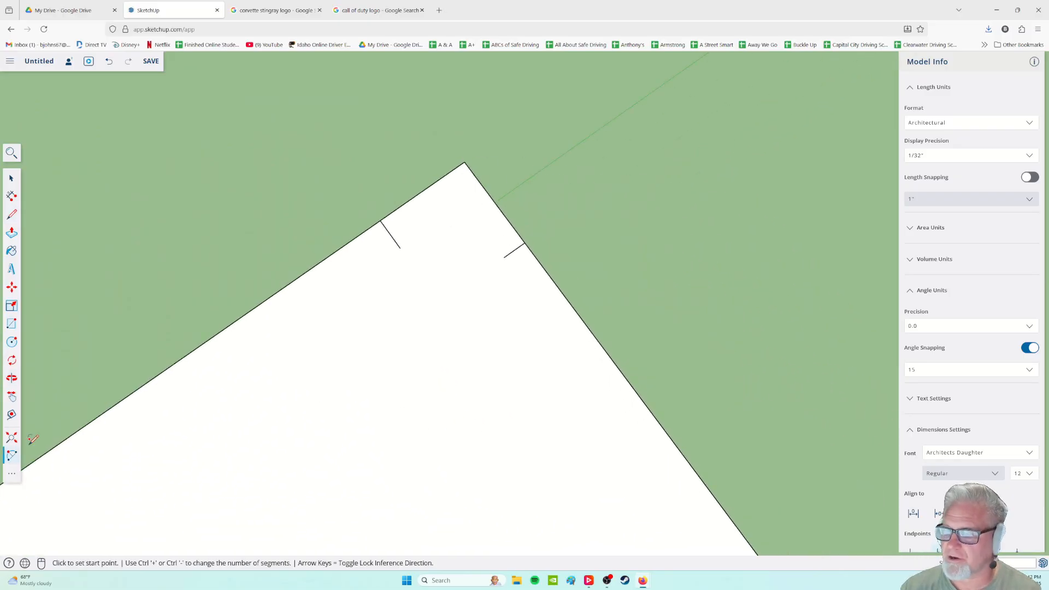
{"action": "left_click", "coordinate": [380, 220]}
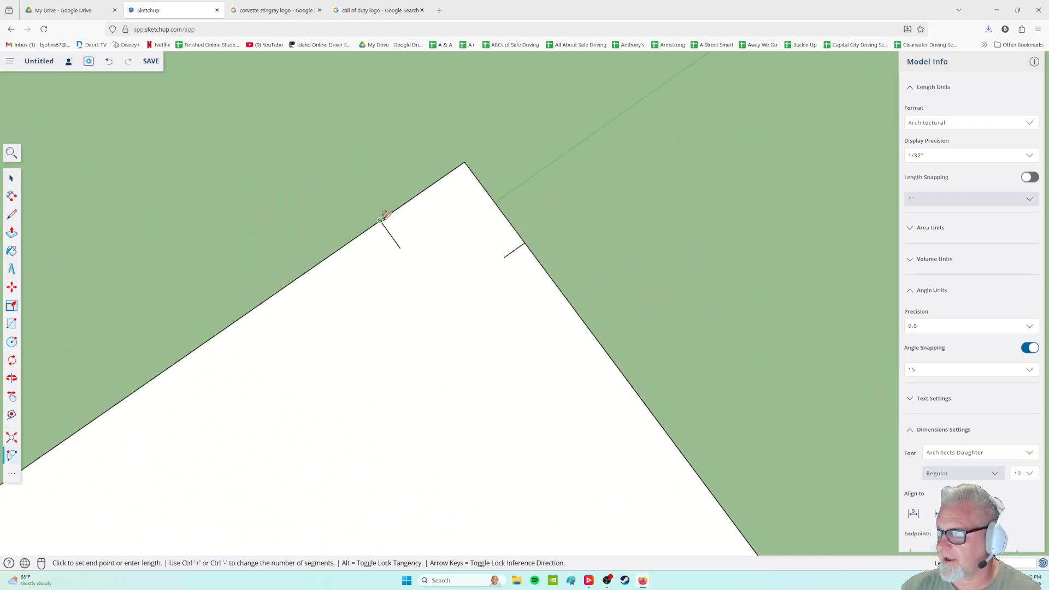
{"action": "left_click", "coordinate": [525, 242]}
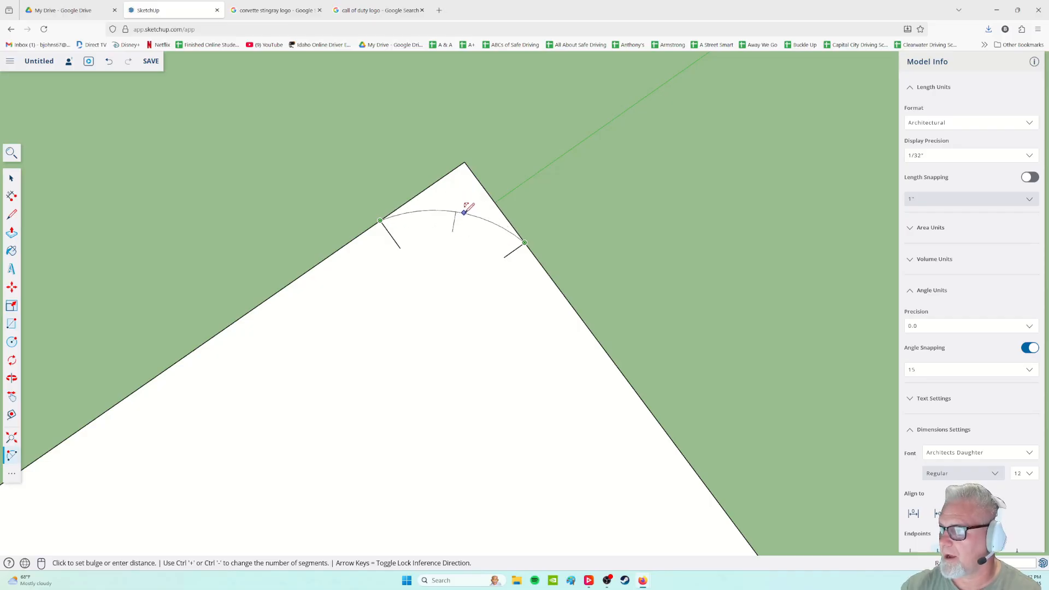
{"action": "key", "text": "Escape"}
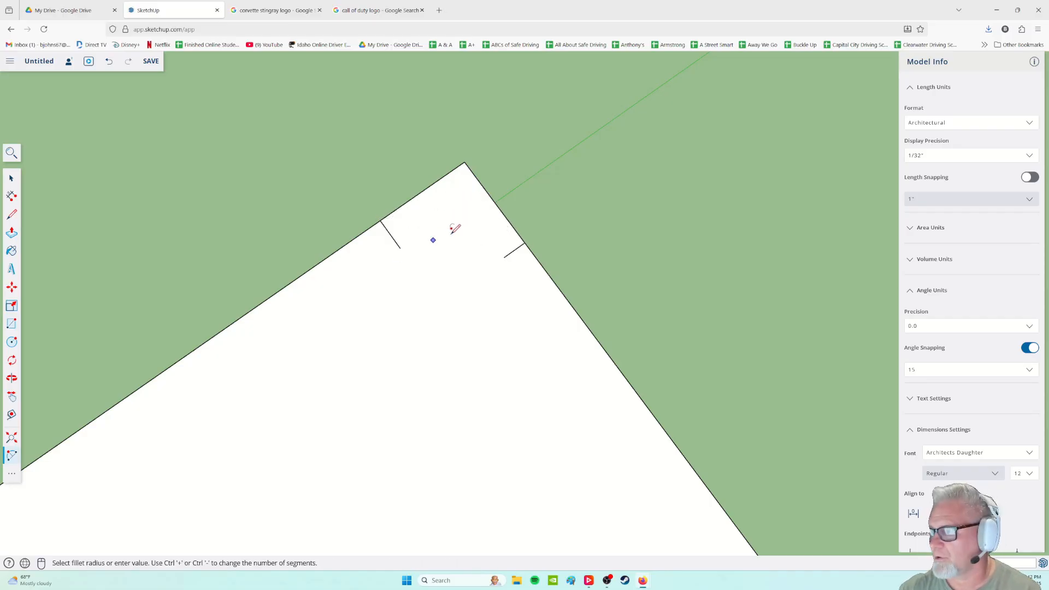
{"action": "left_click", "coordinate": [465, 162]}
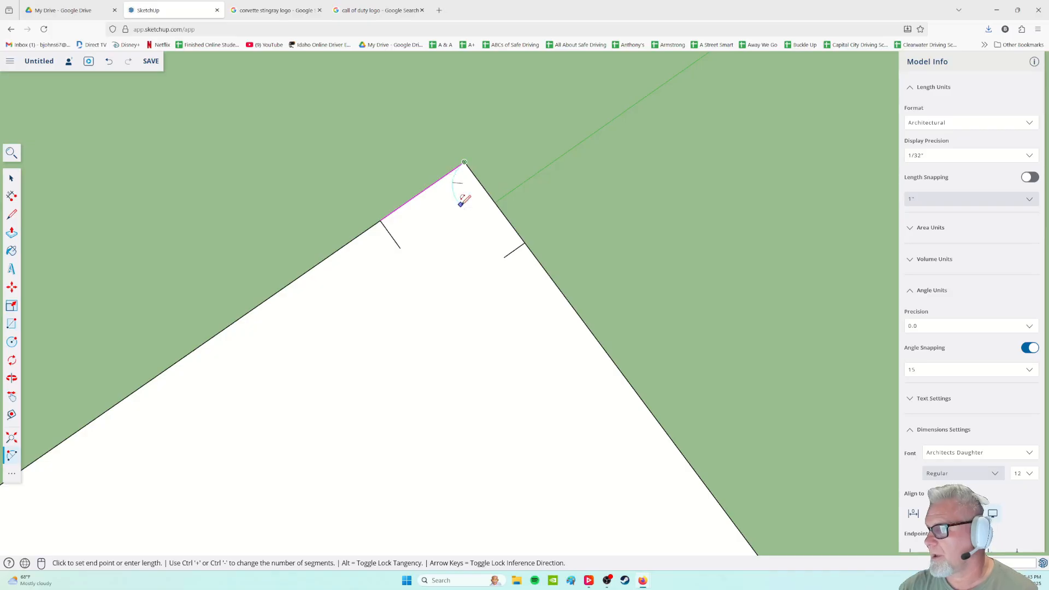
{"action": "key", "text": "Escape"}
- Extend the two short inward lines until they meet on the top face, closing a small square at the corner
{"action": "left_click", "coordinate": [13, 214]}
{"action": "left_click", "coordinate": [464, 162]}
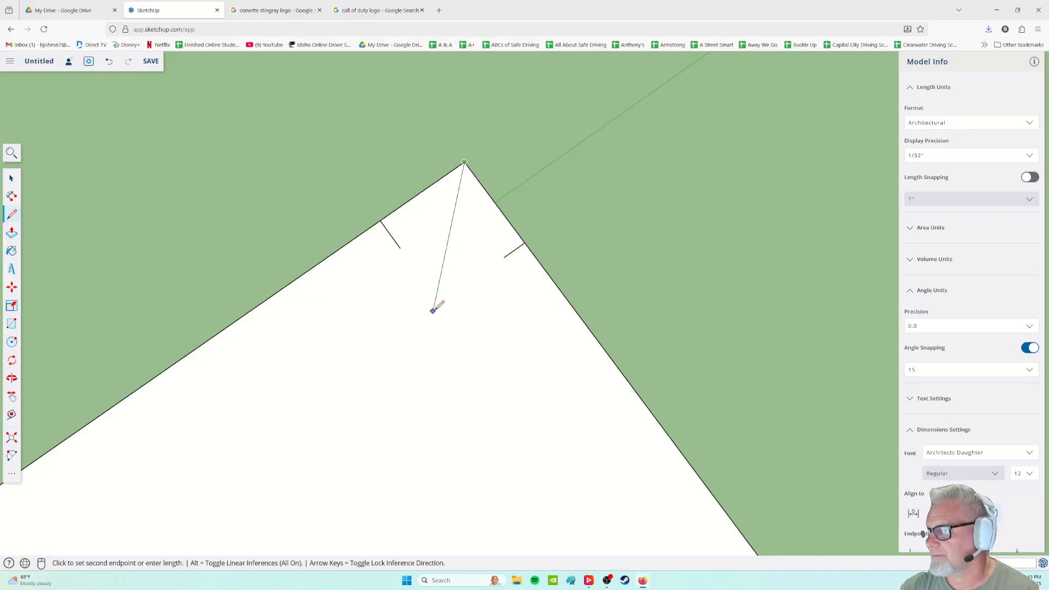
{"action": "key", "text": "Escape"}
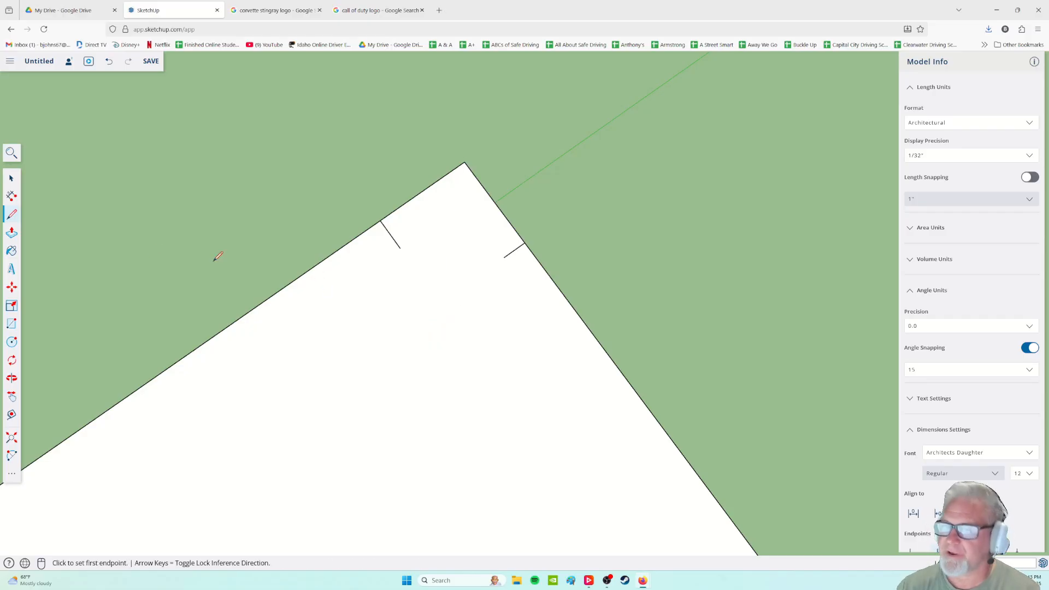
{"action": "left_click", "coordinate": [400, 248]}
{"action": "left_click", "coordinate": [450, 316]}
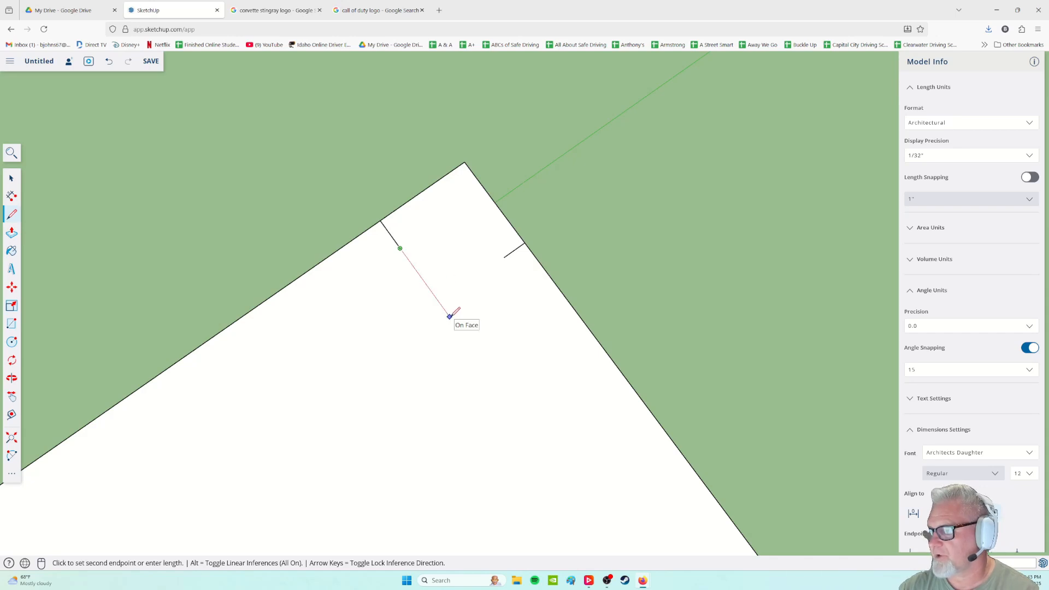
{"action": "key", "text": "Escape"}
{"action": "left_click", "coordinate": [504, 257]}
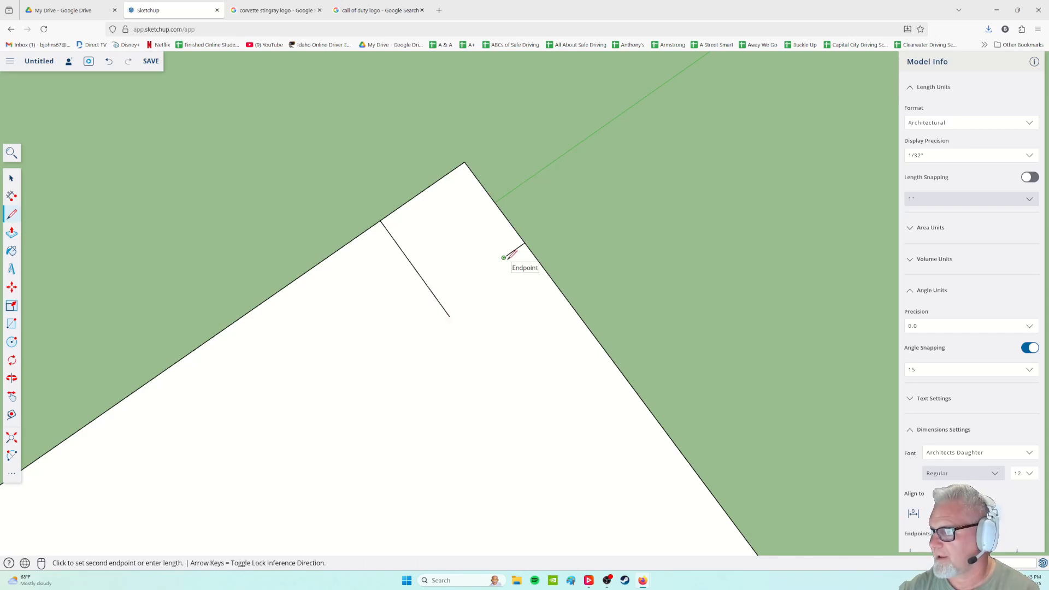
{"action": "left_click", "coordinate": [440, 302]}
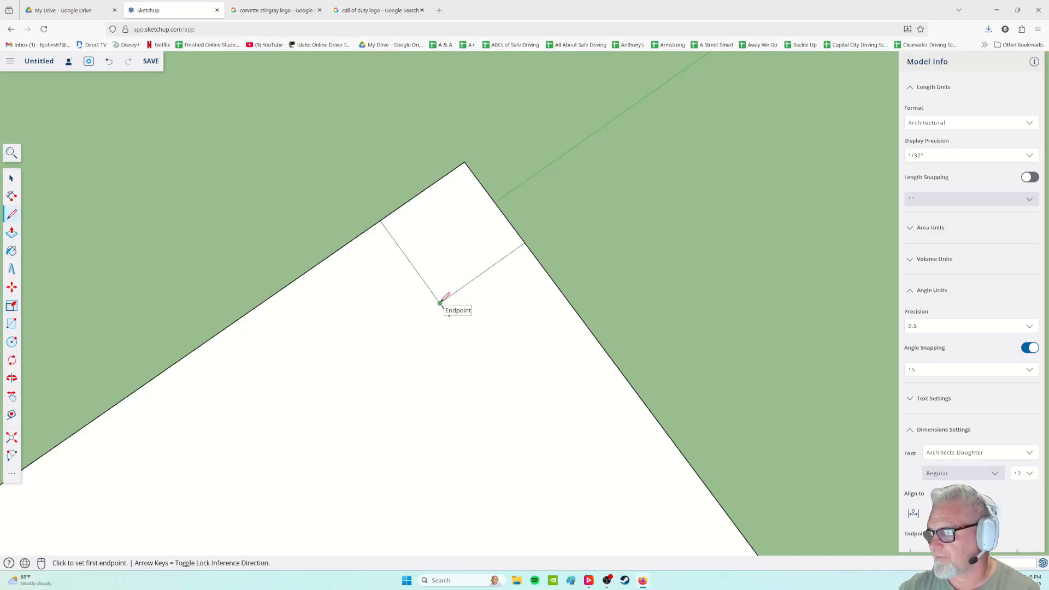
- Draw the square's diagonal from its inner corner to the slab's corner, and delete the stub extending beyond the square
{"action": "left_click", "coordinate": [440, 303]}
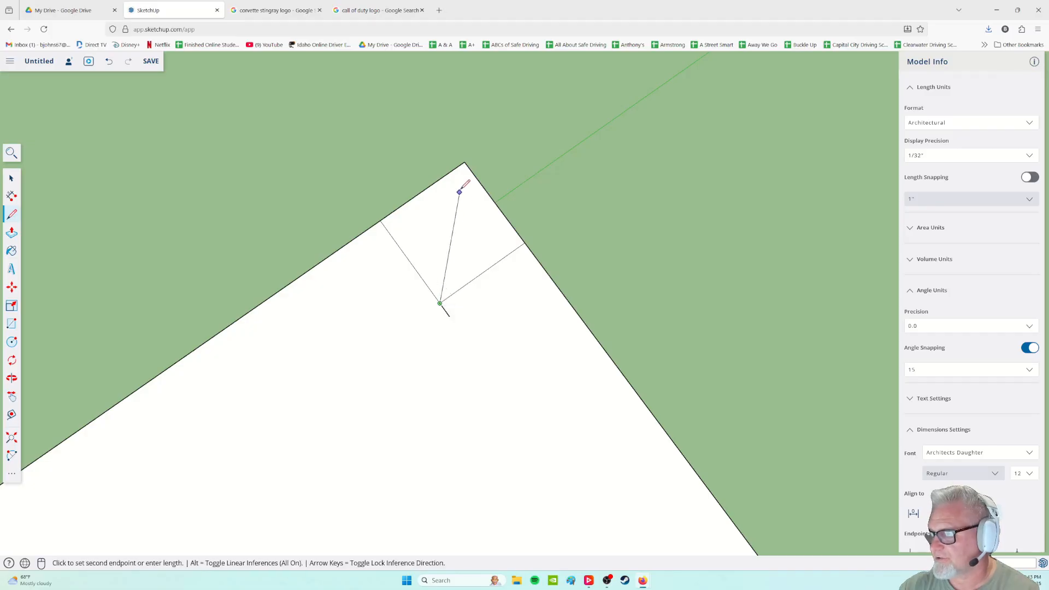
{"action": "left_click", "coordinate": [464, 161]}
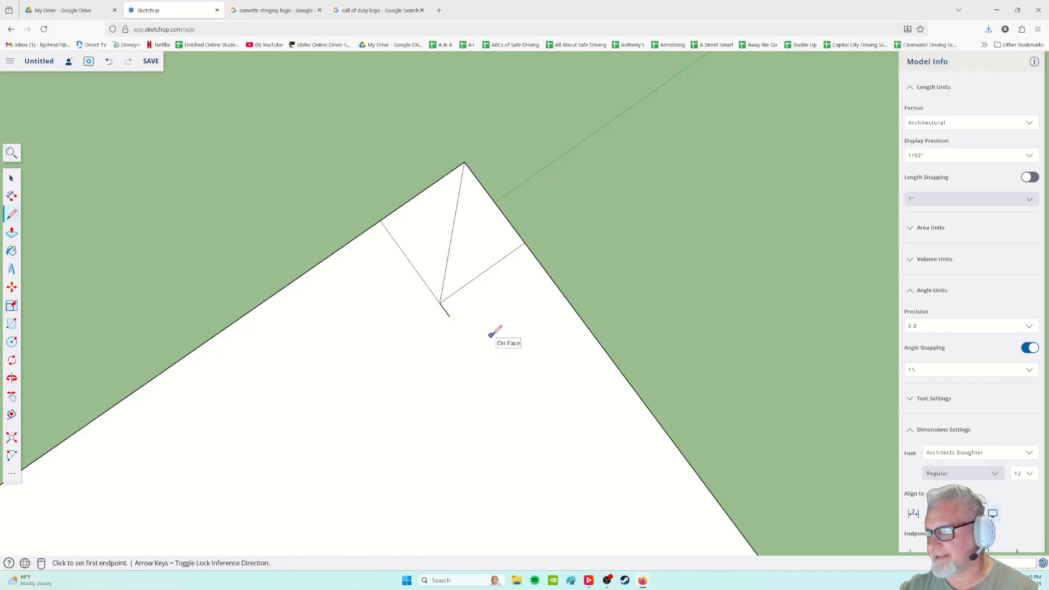
{"action": "scroll", "coordinate": [410, 377], "scroll_direction": "up", "scroll_amount": 2}
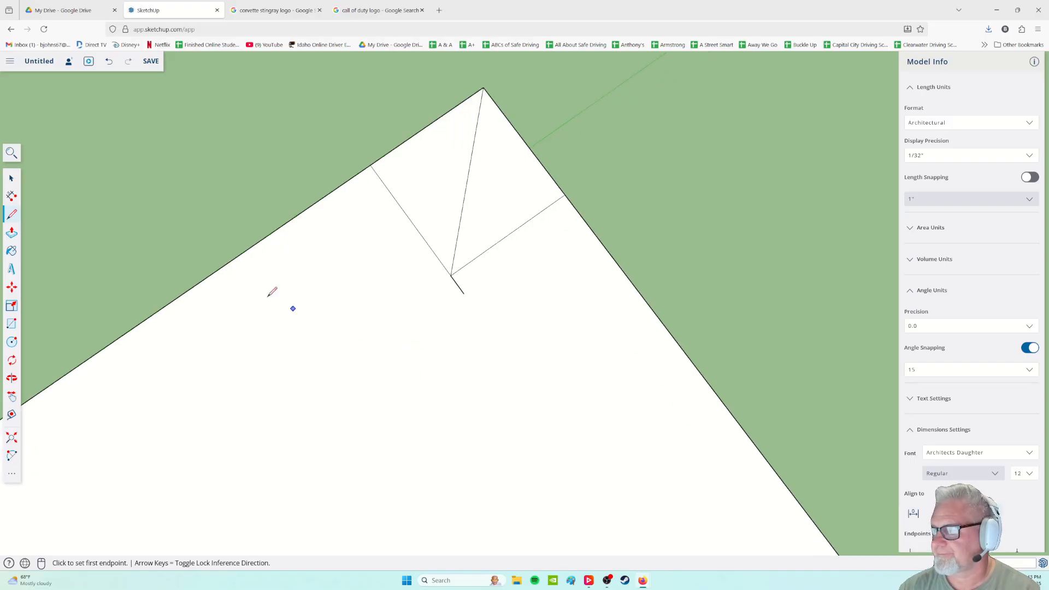
{"action": "left_click", "coordinate": [11, 180]}
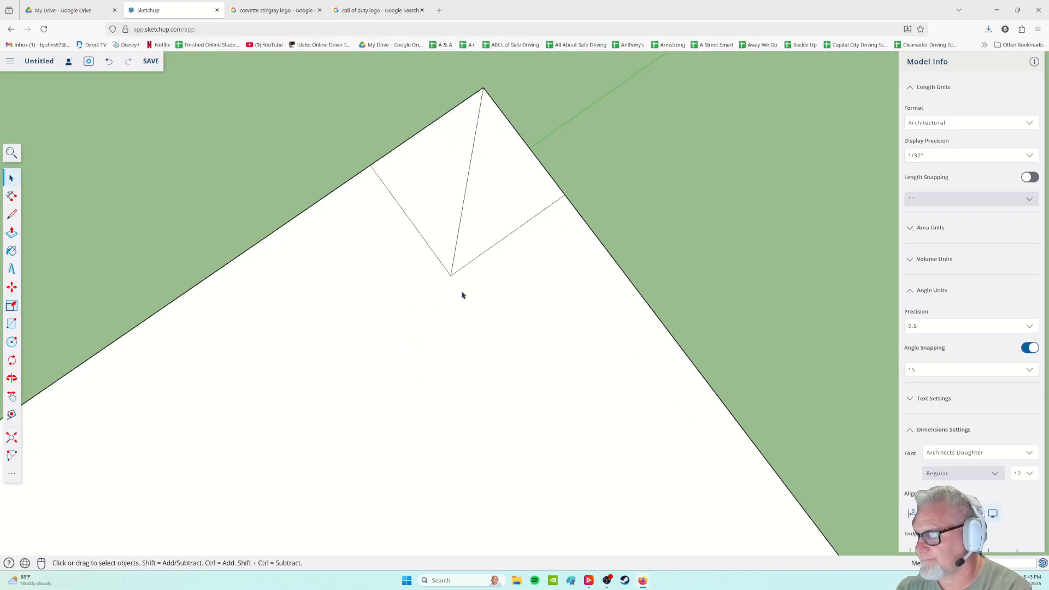
- Select the diagonal line inside the small square at the slab's corner
{"action": "mouse_move", "coordinate": [480, 315]}
{"action": "middle_mouse_down"}
{"action": "mouse_move", "coordinate": [426, 257]}
{"action": "mouse_move", "coordinate": [461, 227]}
{"action": "mouse_move", "coordinate": [454, 300]}
{"action": "mouse_move", "coordinate": [495, 171]}
{"action": "mouse_move", "coordinate": [513, 380]}
{"action": "mouse_move", "coordinate": [518, 355]}
{"action": "mouse_move", "coordinate": [490, 327]}
{"action": "middle_mouse_up"}
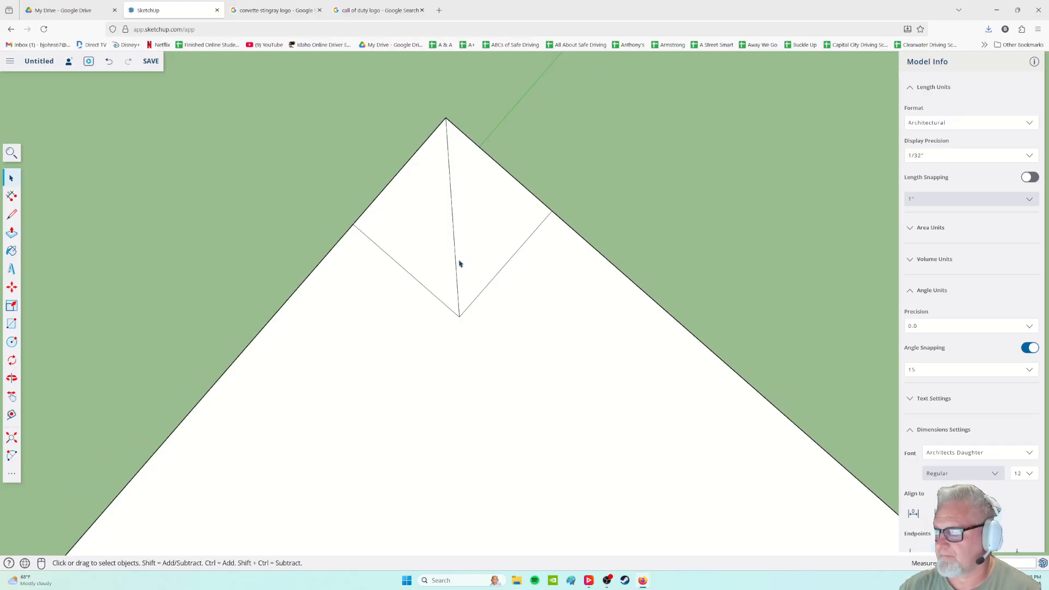
{"action": "left_click", "coordinate": [453, 284]}
{"action": "double_click", "coordinate": [459, 293]}
{"action": "left_click", "coordinate": [459, 295]}
{"action": "left_click", "coordinate": [488, 317]}
{"action": "left_click", "coordinate": [459, 311]}
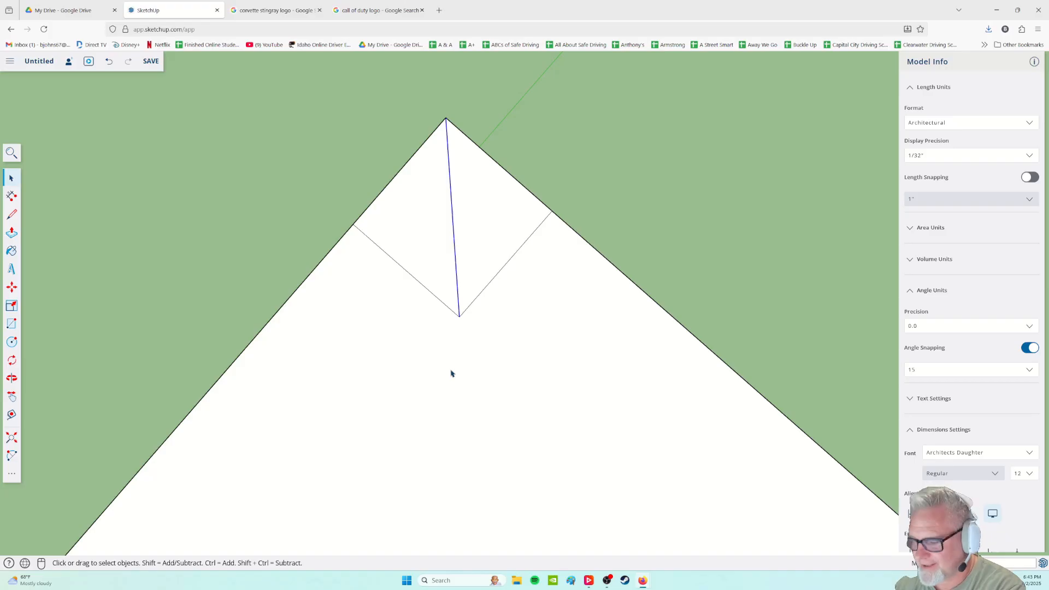
- Delete the small corner square's diagonal and redraw it from the outer corner of the top face to the square's inner corner
{"action": "key", "text": "Delete"}
{"action": "left_click", "coordinate": [12, 214]}
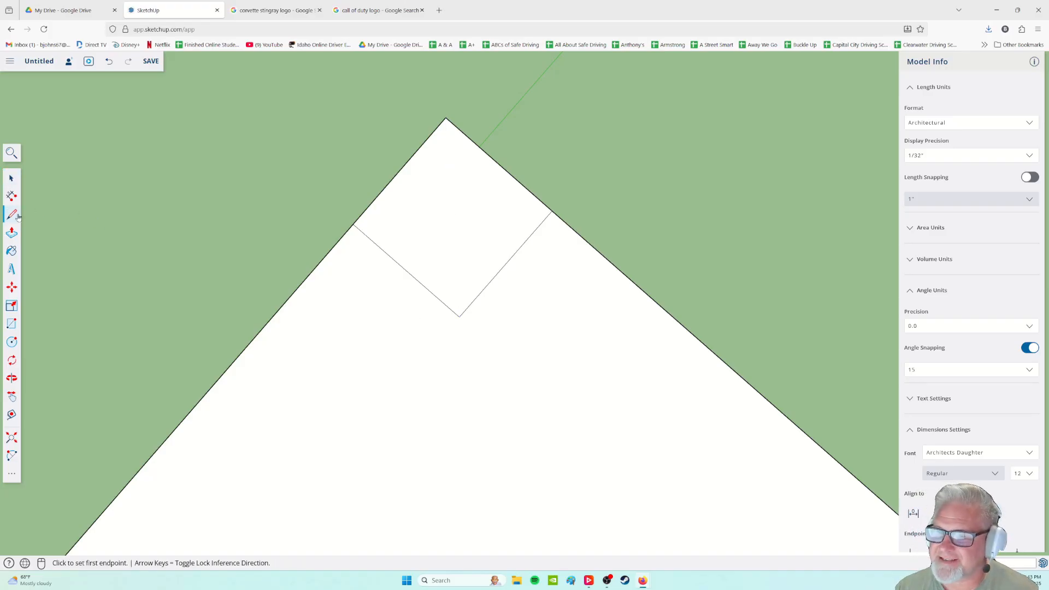
{"action": "left_click", "coordinate": [446, 117]}
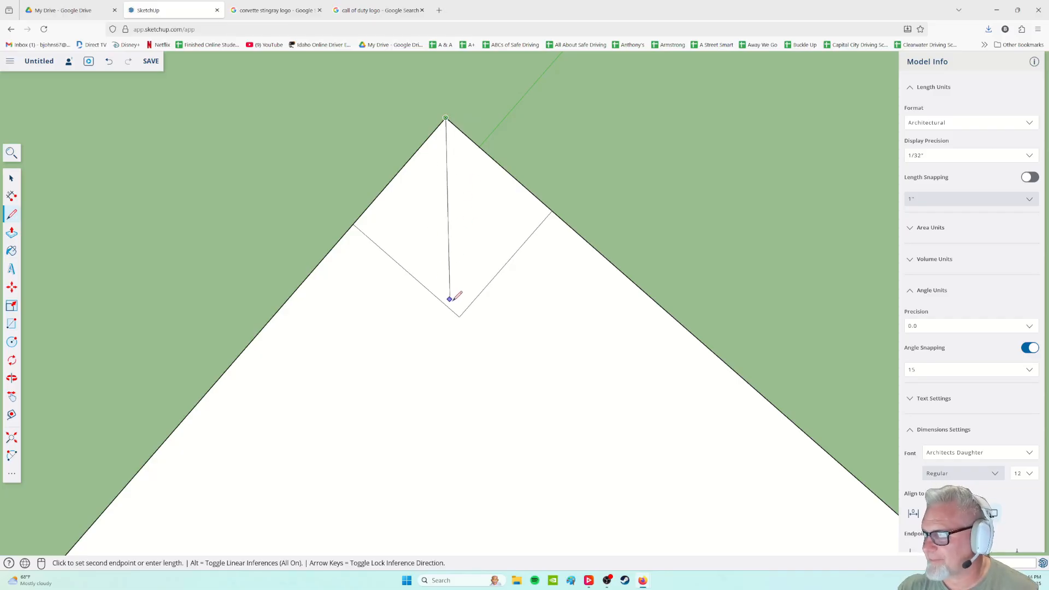
{"action": "left_click", "coordinate": [460, 317]}
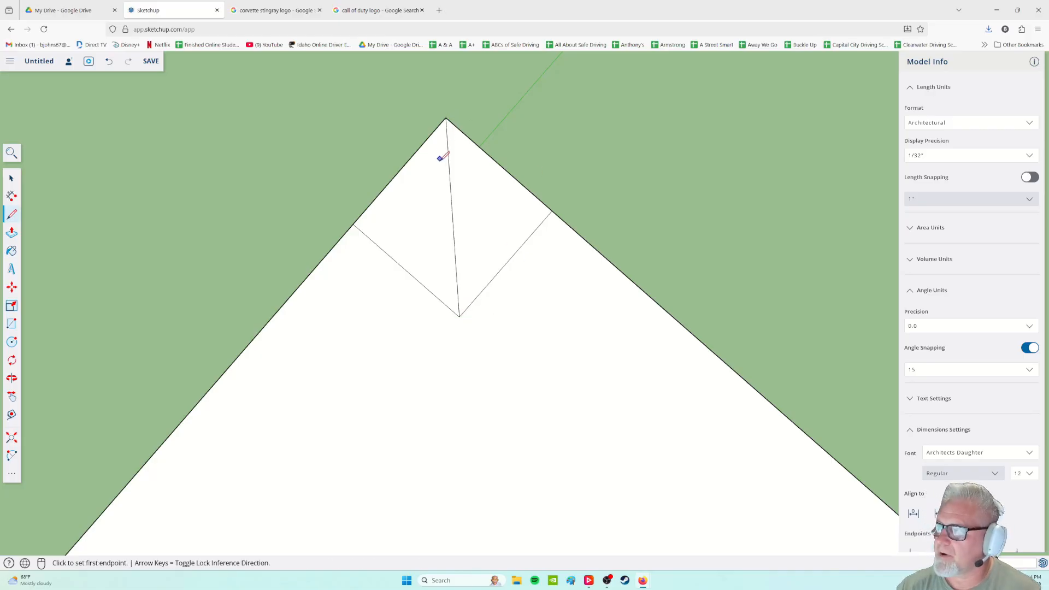
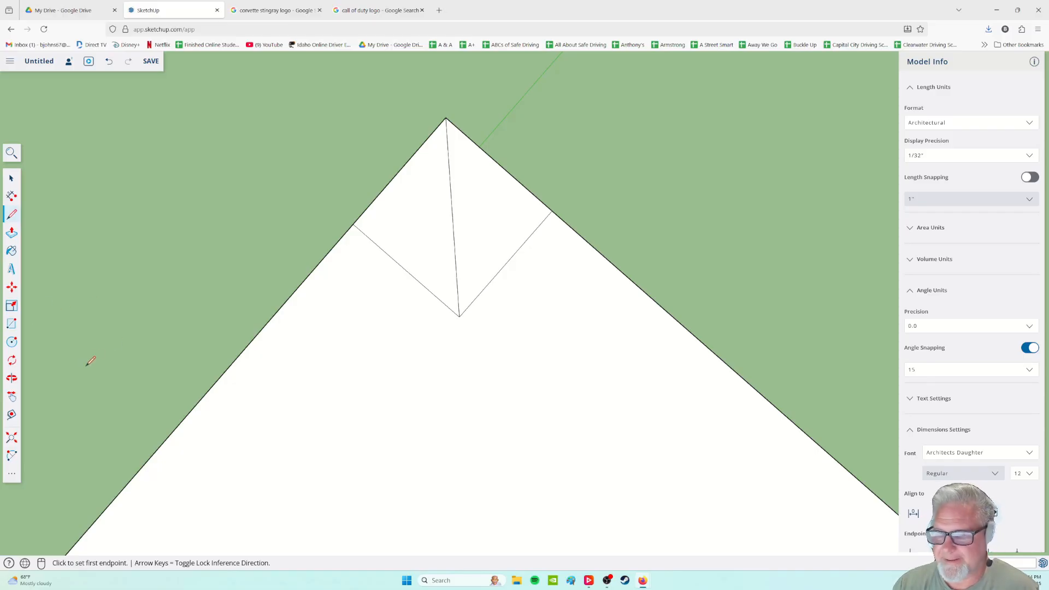
{"action": "left_click", "coordinate": [12, 458]}
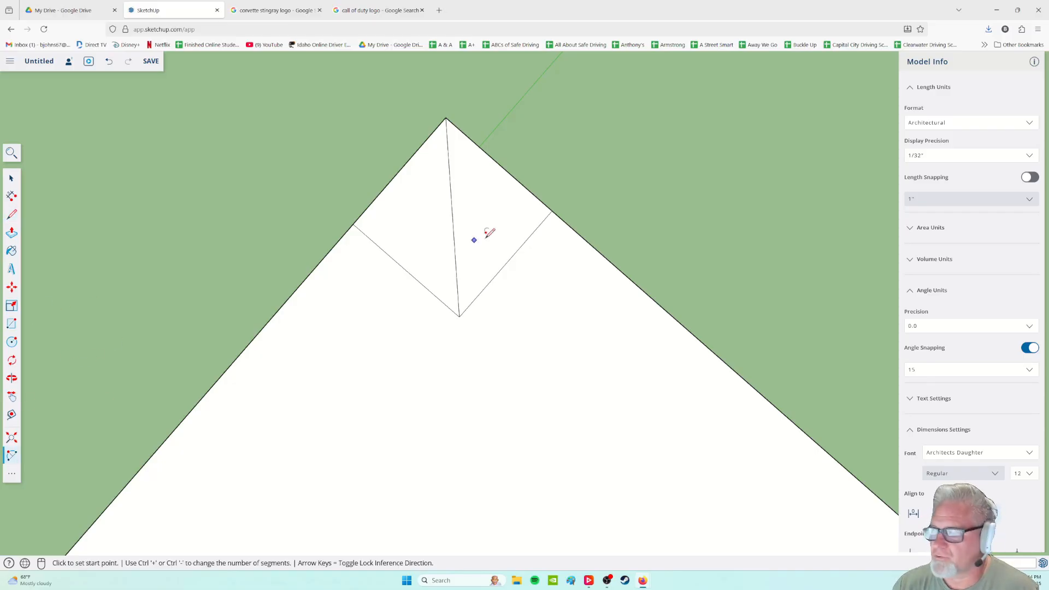
{"action": "left_click", "coordinate": [353, 224]}
{"action": "left_click", "coordinate": [552, 210]}
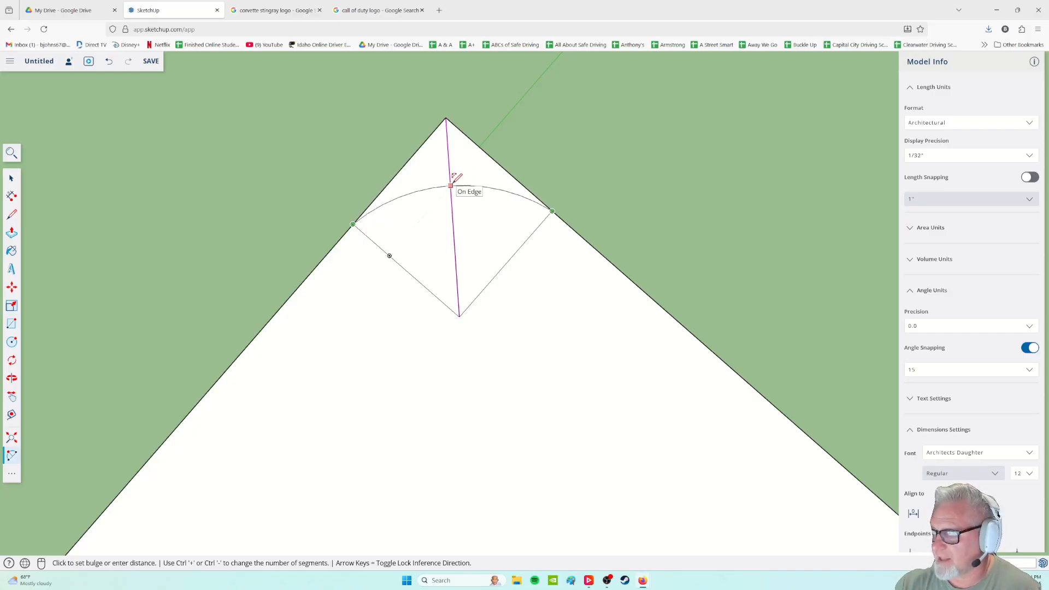
{"action": "key", "text": "Escape"}
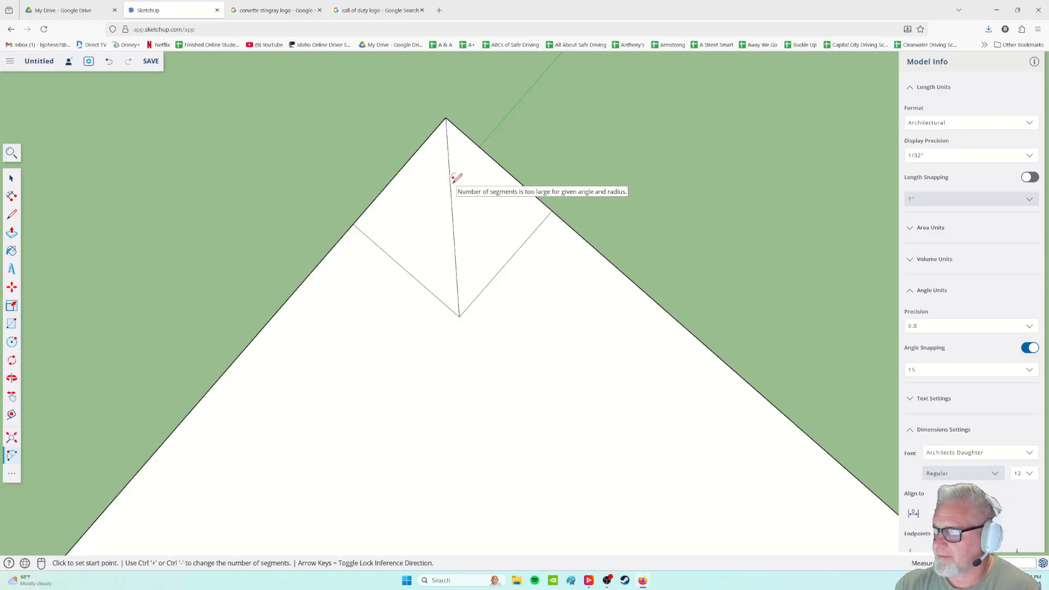
{"action": "middle_click_drag", "start_coordinate": [461, 185], "coordinate": [466, 218]}
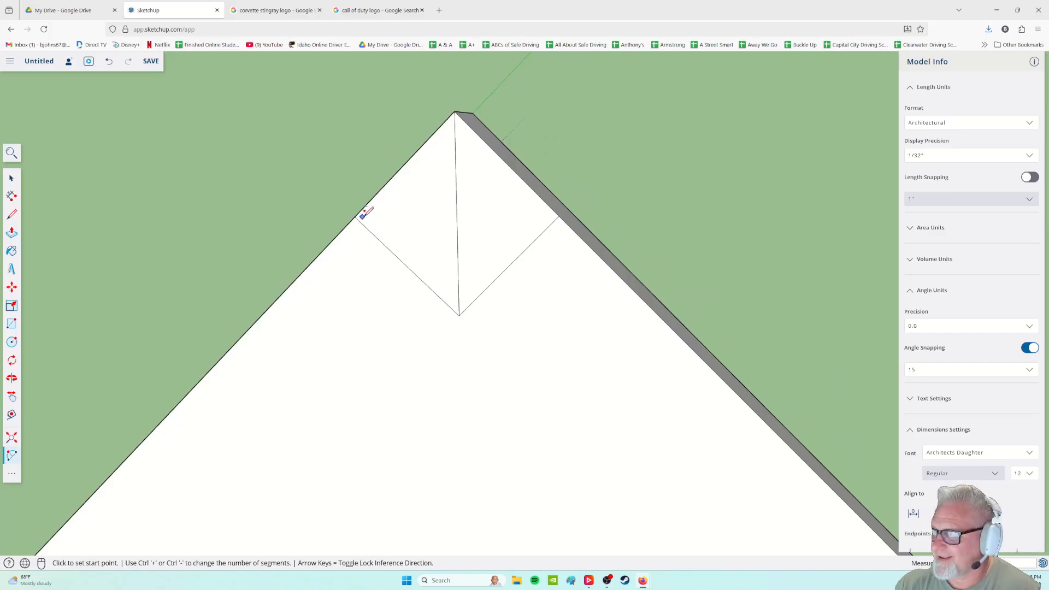
{"action": "left_click", "coordinate": [355, 216]}
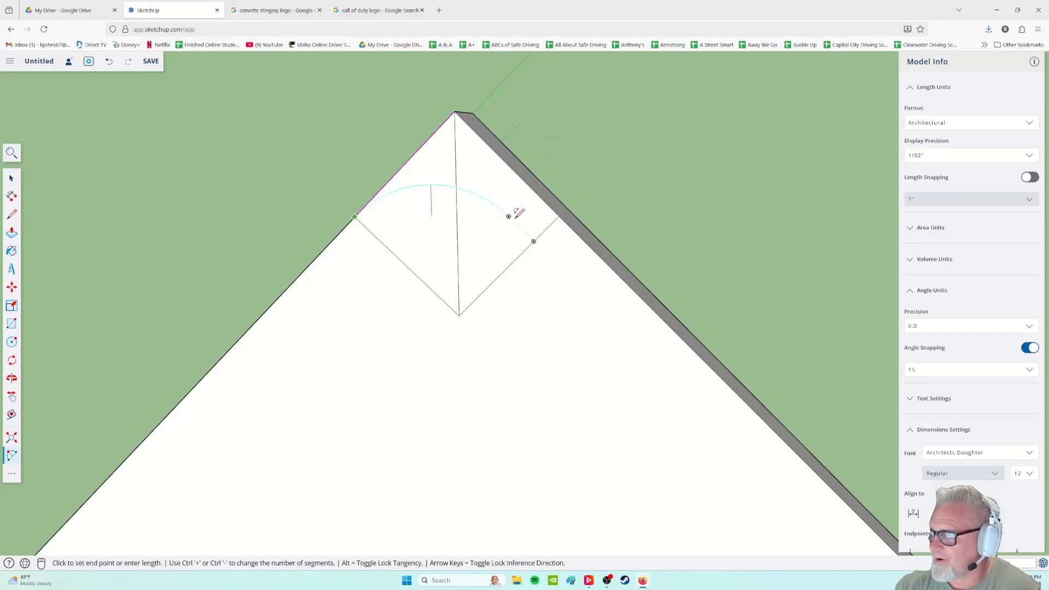
{"action": "left_click", "coordinate": [560, 216]}
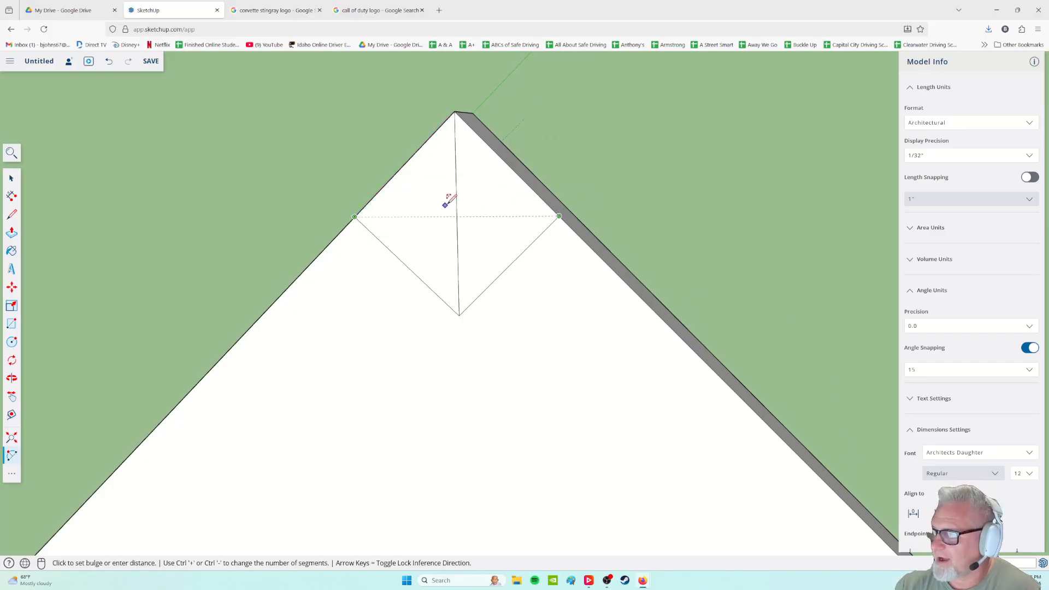
{"action": "key", "text": "Escape"}
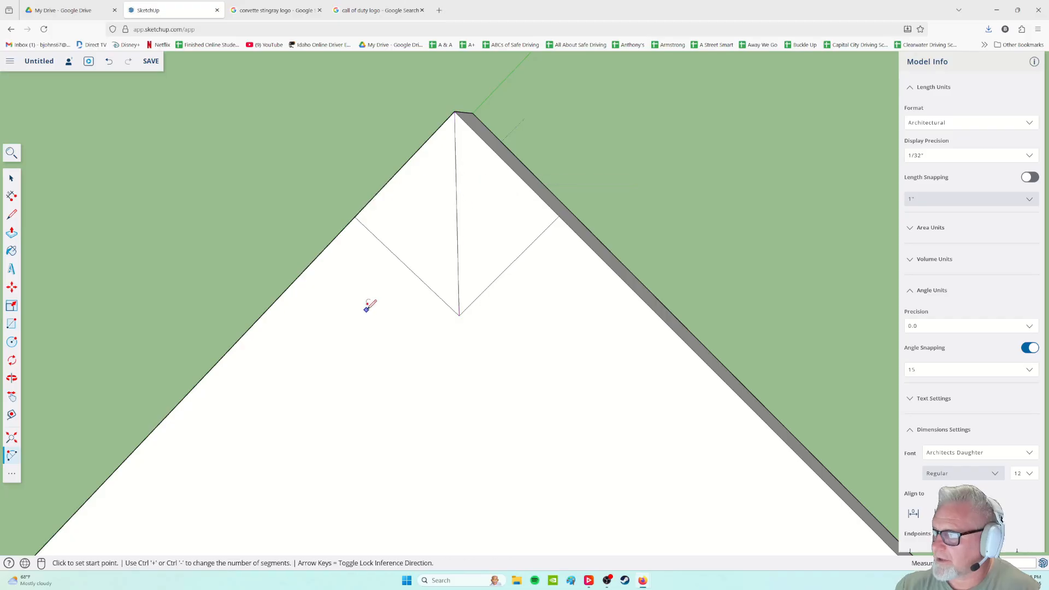
{"action": "scroll", "coordinate": [347, 311], "scroll_direction": "down", "scroll_amount": 2}
{"action": "middle_click_drag", "start_coordinate": [347, 310], "coordinate": [326, 275]}
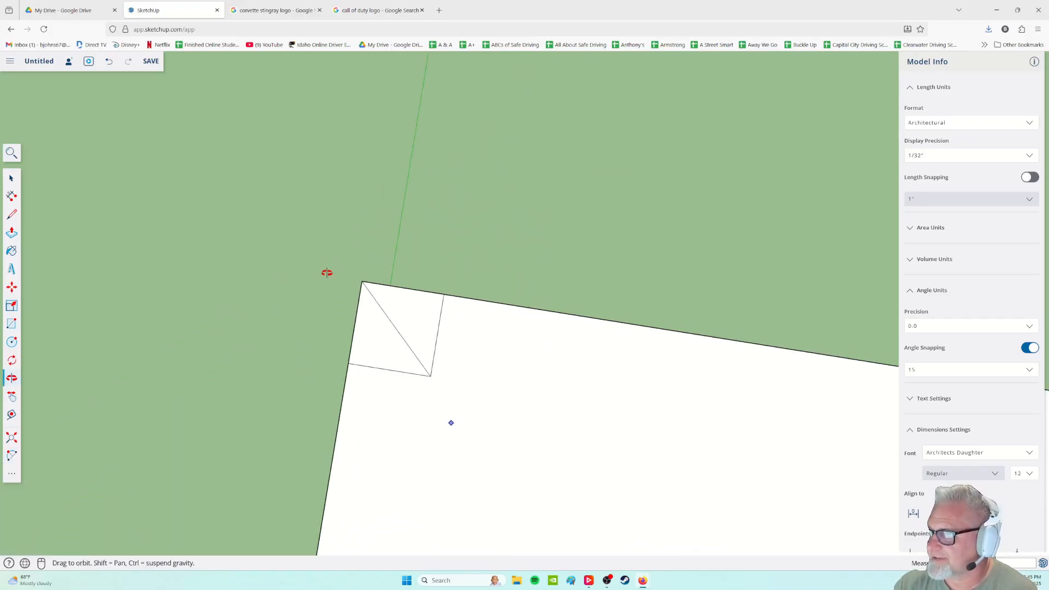
{"action": "scroll", "coordinate": [476, 335], "scroll_direction": "down", "scroll_amount": 4}
{"action": "scroll", "coordinate": [477, 370], "scroll_direction": "down", "scroll_amount": 5}
{"action": "middle_click_drag", "start_coordinate": [536, 401], "coordinate": [386, 342]}
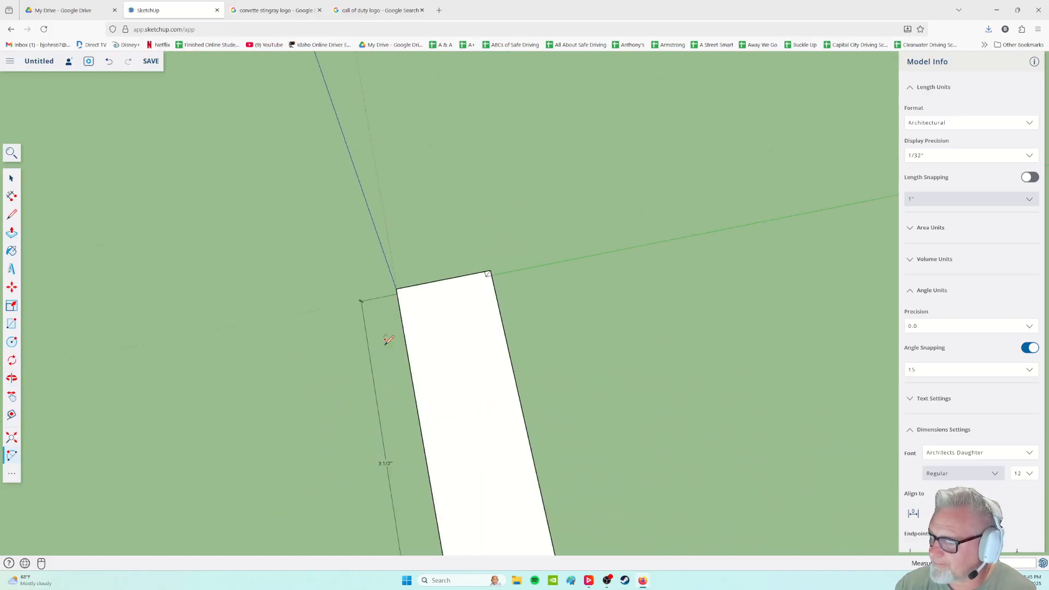
{"action": "scroll", "coordinate": [464, 292], "scroll_direction": "up", "scroll_amount": 8}
{"action": "middle_click_drag", "start_coordinate": [514, 242], "coordinate": [464, 324], "text": "shift"}
{"action": "scroll", "coordinate": [525, 308], "scroll_direction": "up", "scroll_amount": 2}
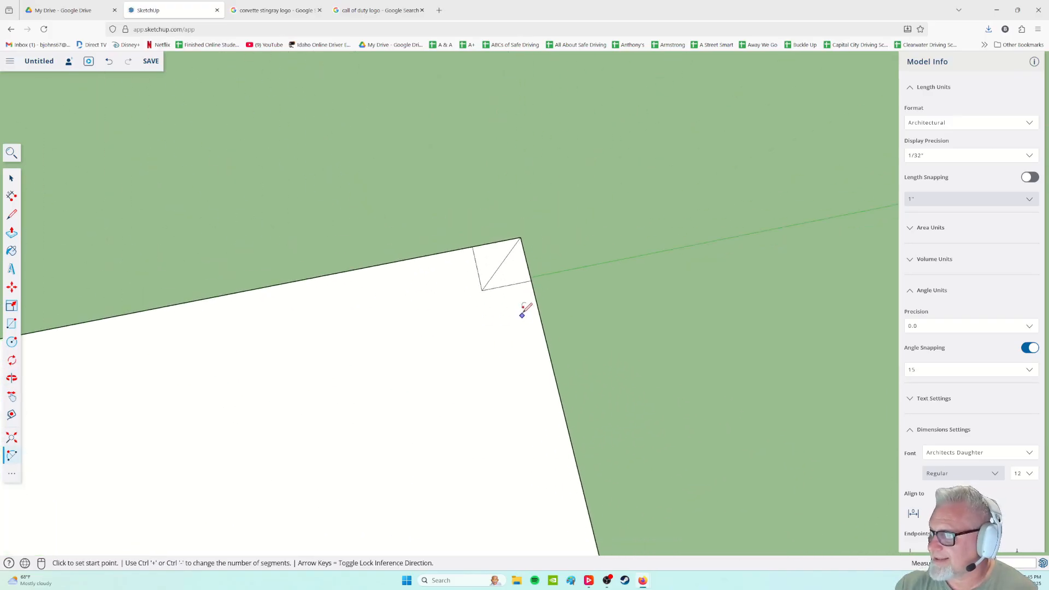
{"action": "scroll", "coordinate": [517, 284], "scroll_direction": "up", "scroll_amount": 3}
{"action": "middle_click_drag", "start_coordinate": [414, 236], "coordinate": [438, 312], "text": "shift"}
{"action": "scroll", "coordinate": [453, 304], "scroll_direction": "up", "scroll_amount": 3}
{"action": "scroll", "coordinate": [453, 303], "scroll_direction": "down", "scroll_amount": 2}
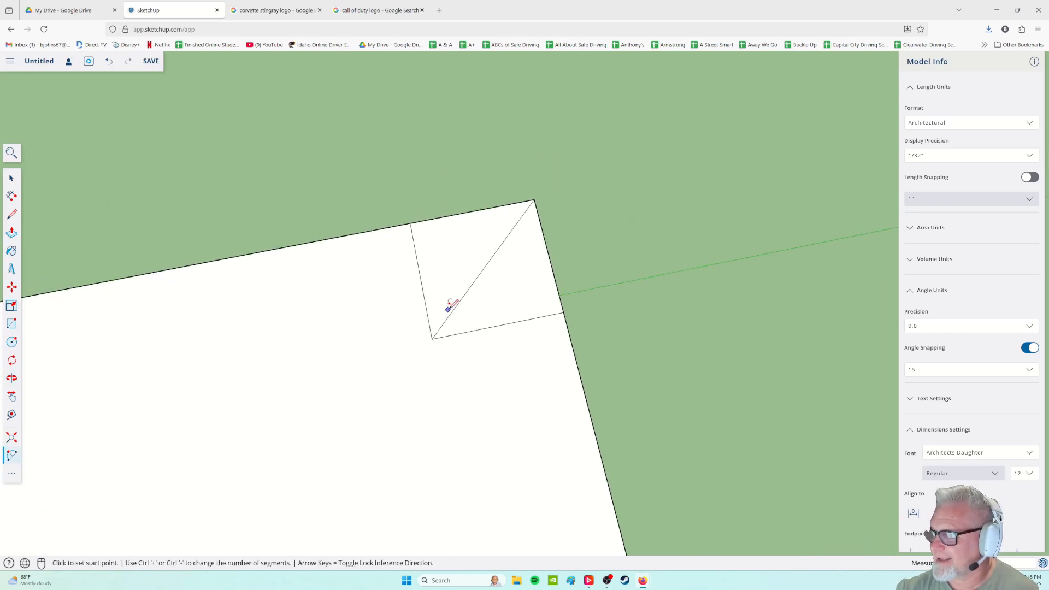
{"action": "middle_click_drag", "start_coordinate": [347, 407], "coordinate": [475, 368]}
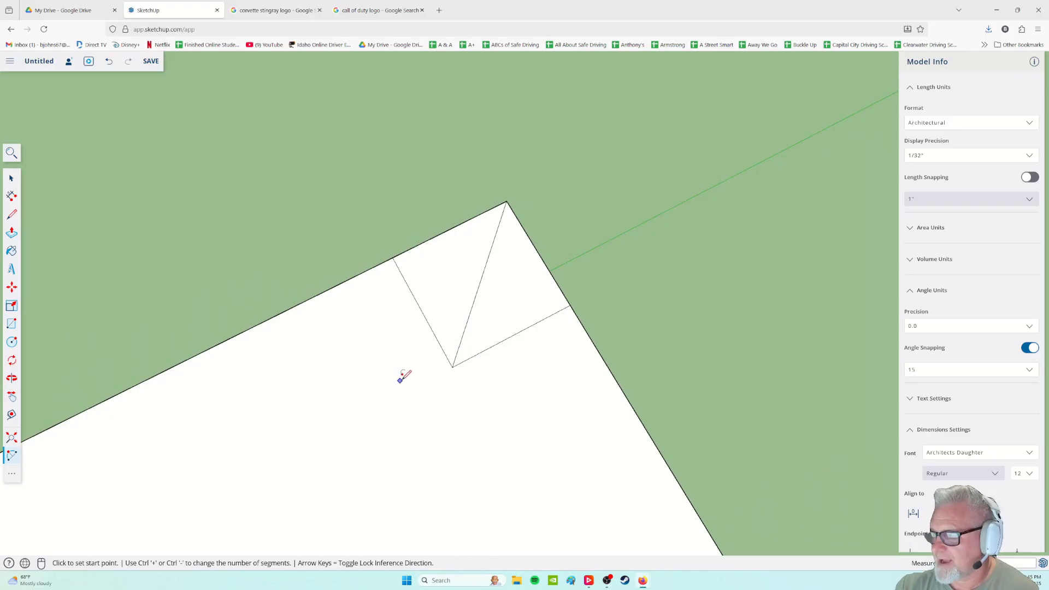
{"action": "middle_click_drag", "start_coordinate": [403, 375], "coordinate": [503, 403]}
{"action": "left_click", "coordinate": [385, 302]}
{"action": "left_click", "coordinate": [573, 297]}
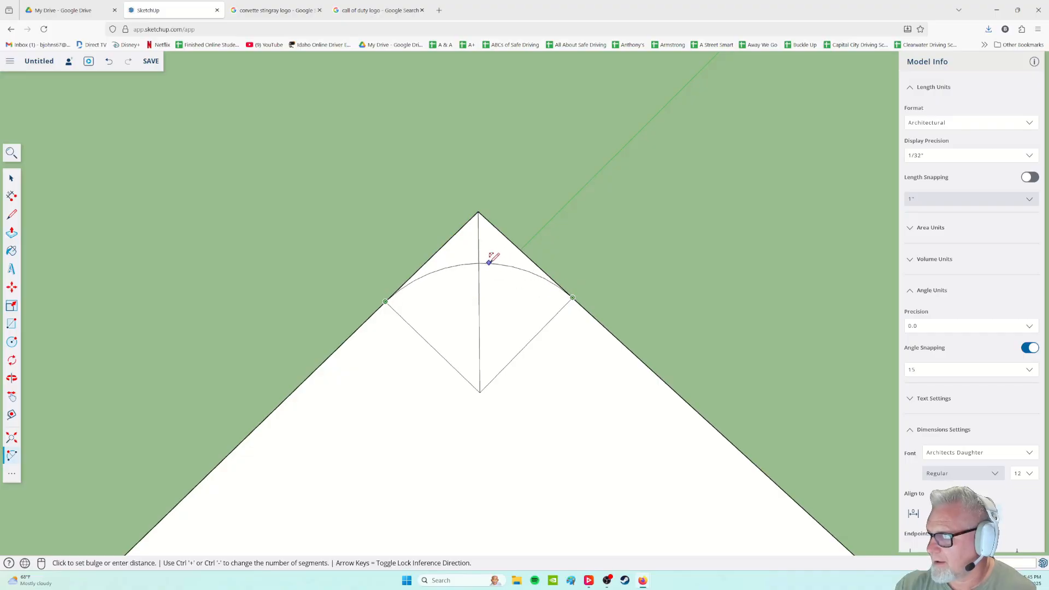
{"action": "key", "text": "Escape"}
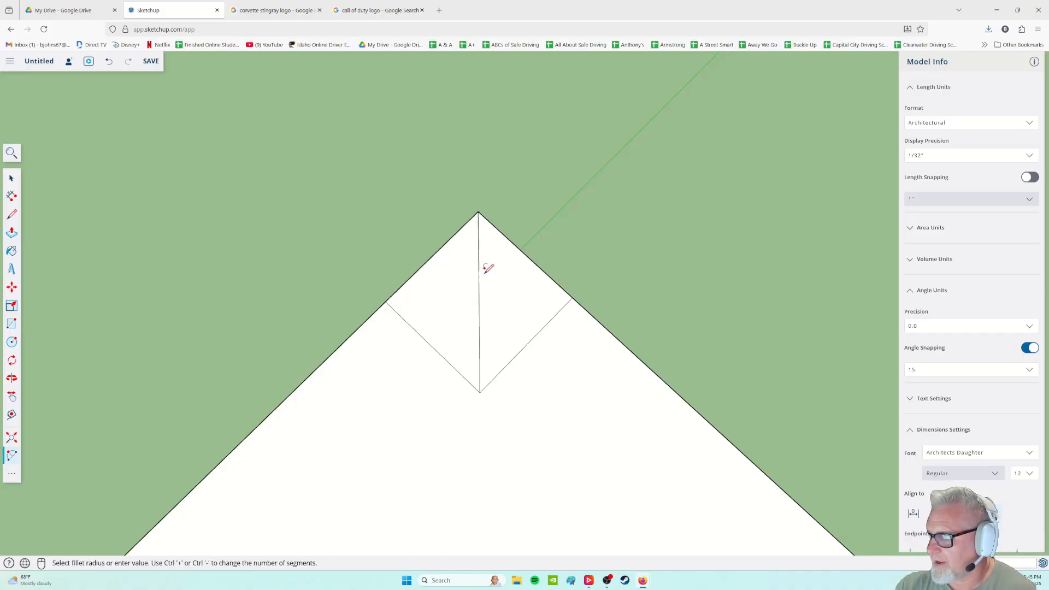
{"action": "left_click", "coordinate": [573, 297]}
{"action": "left_click", "coordinate": [390, 298]}
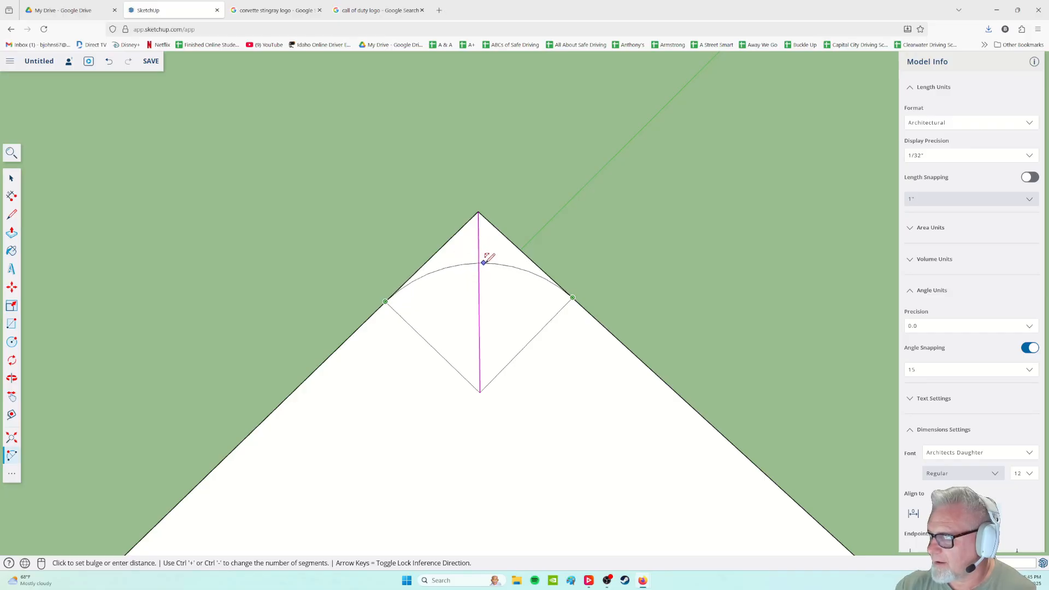
{"action": "key", "text": "Escape"}
- Draw a straight line across the top face, perpendicular to the edge, starting beyond the small corner square and extending past its inner corner
{"action": "scroll", "coordinate": [421, 305], "scroll_direction": "down", "scroll_amount": 2}
{"action": "mouse_move", "coordinate": [417, 332]}
{"action": "middle_mouse_down"}
{"action": "mouse_move", "coordinate": [295, 306]}
{"action": "mouse_move", "coordinate": [332, 314]}
{"action": "mouse_move", "coordinate": [323, 351]}
{"action": "mouse_move", "coordinate": [301, 306]}
{"action": "mouse_move", "coordinate": [597, 438]}
{"action": "mouse_move", "coordinate": [674, 424]}
{"action": "mouse_move", "coordinate": [503, 387]}
{"action": "mouse_move", "coordinate": [629, 465]}
{"action": "mouse_move", "coordinate": [527, 464]}
{"action": "mouse_move", "coordinate": [618, 503]}
{"action": "mouse_move", "coordinate": [647, 402]}
{"action": "middle_mouse_up"}
{"action": "key", "text": "l"}
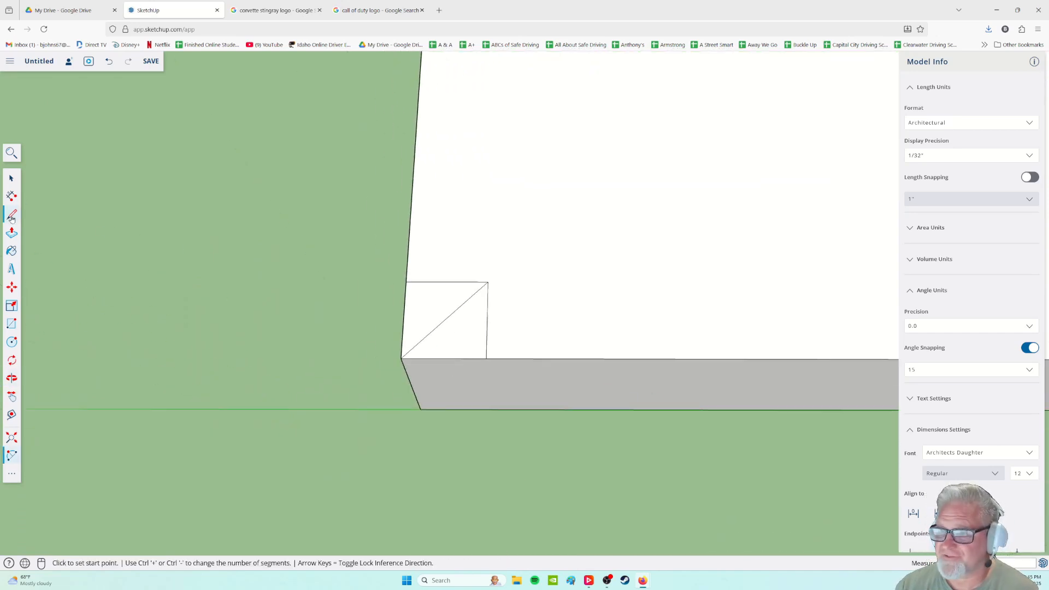
{"action": "left_click", "coordinate": [487, 358]}
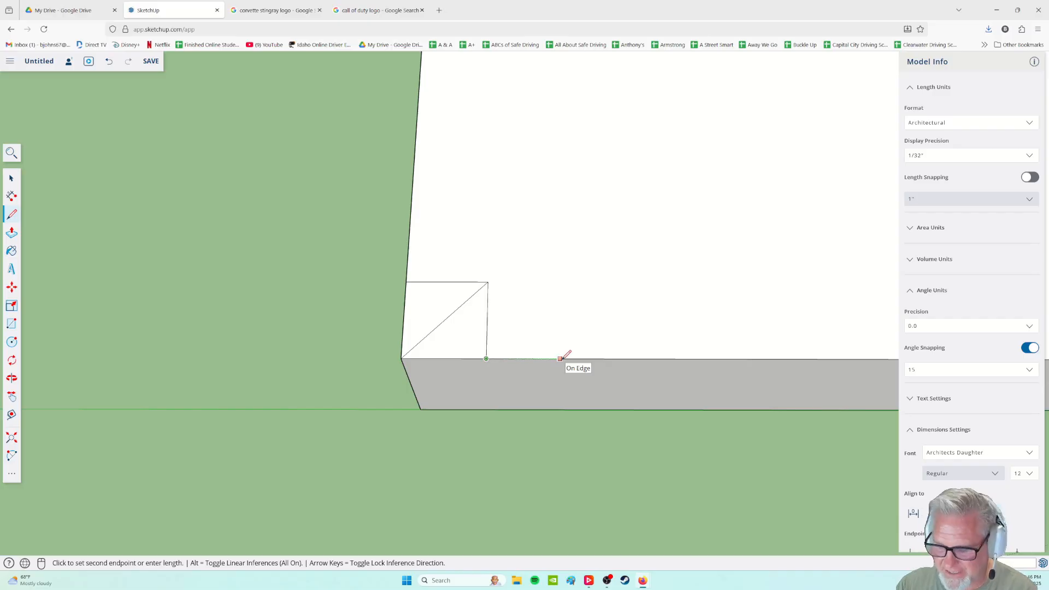
{"action": "key", "text": "Escape"}
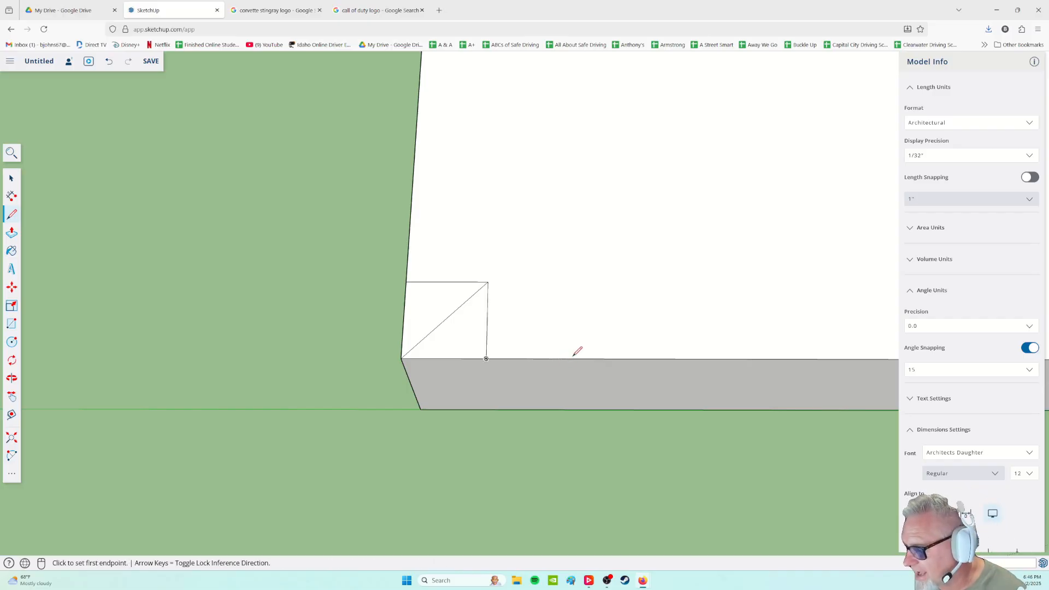
{"action": "left_click", "coordinate": [572, 359]}
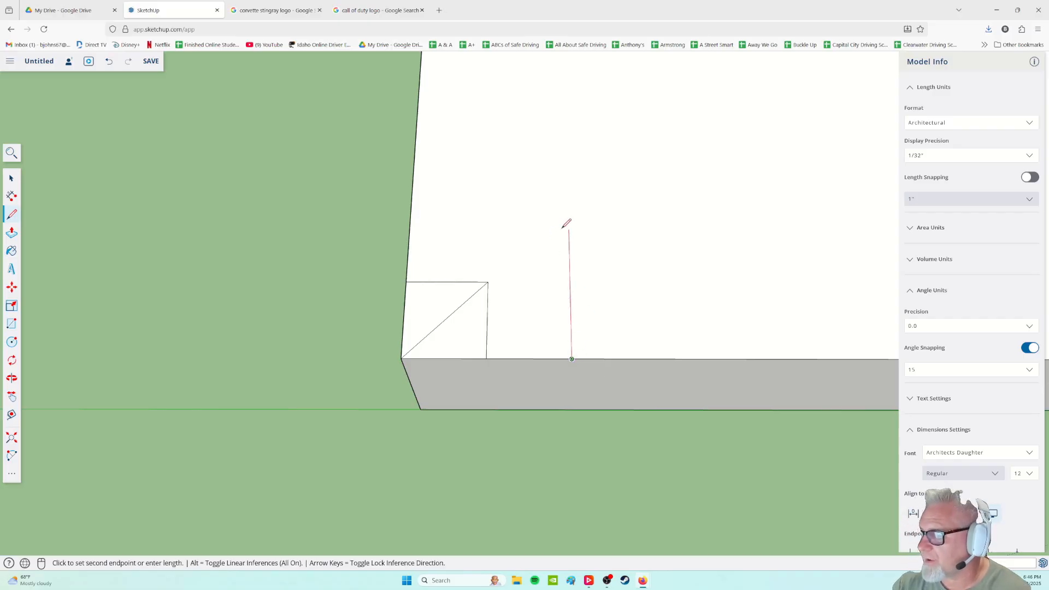
{"action": "left_click", "coordinate": [567, 180]}
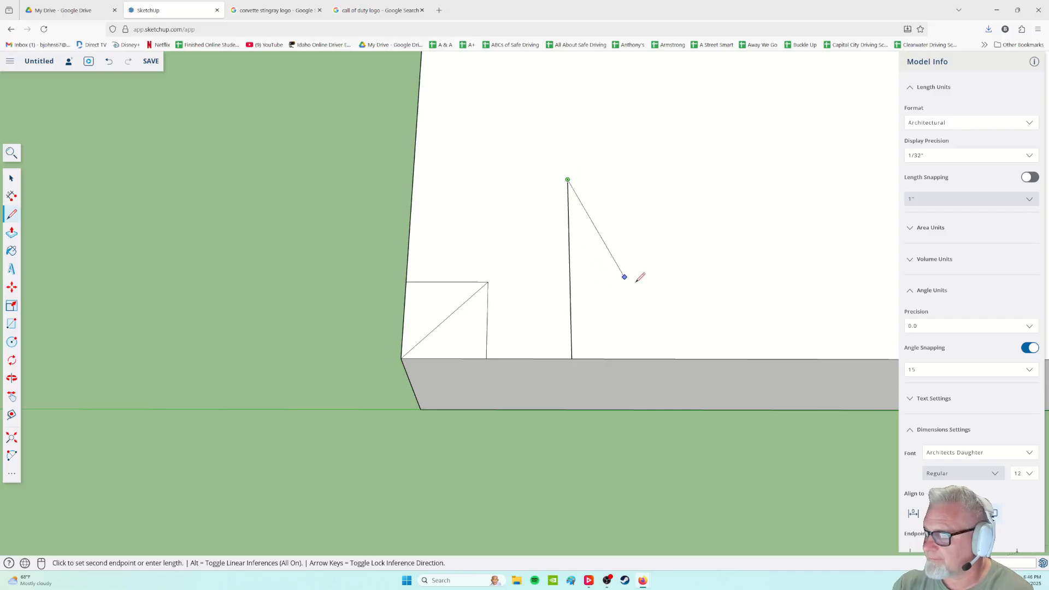
{"action": "middle_click_drag", "start_coordinate": [382, 392], "coordinate": [597, 417]}
{"action": "key", "text": "Escape"}
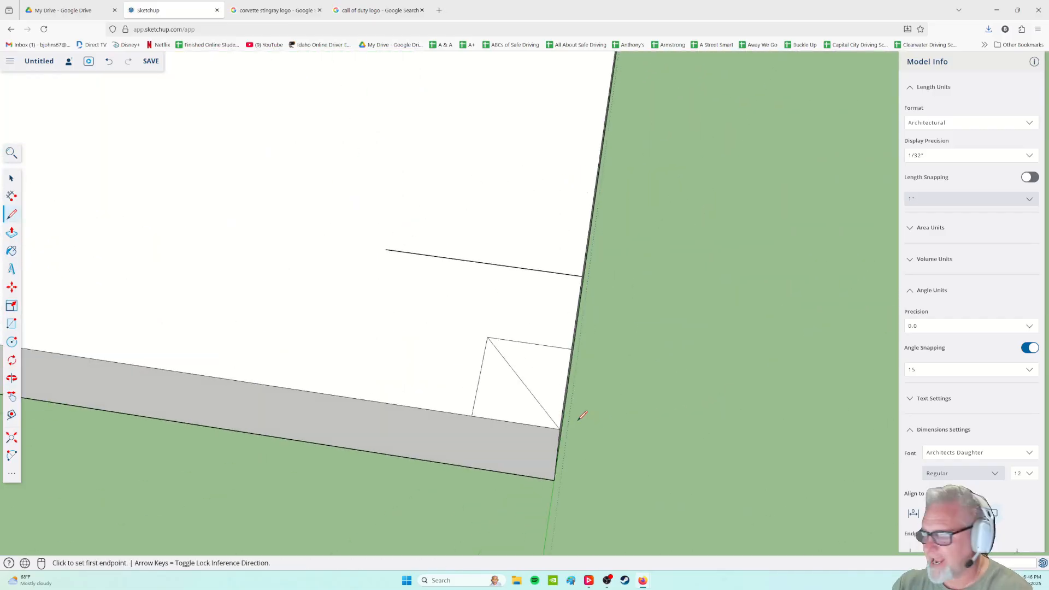
- Draw a second line from the adjacent edge to the first line's free end, enclosing a larger corner square around the small one
{"action": "left_click", "coordinate": [560, 429]}
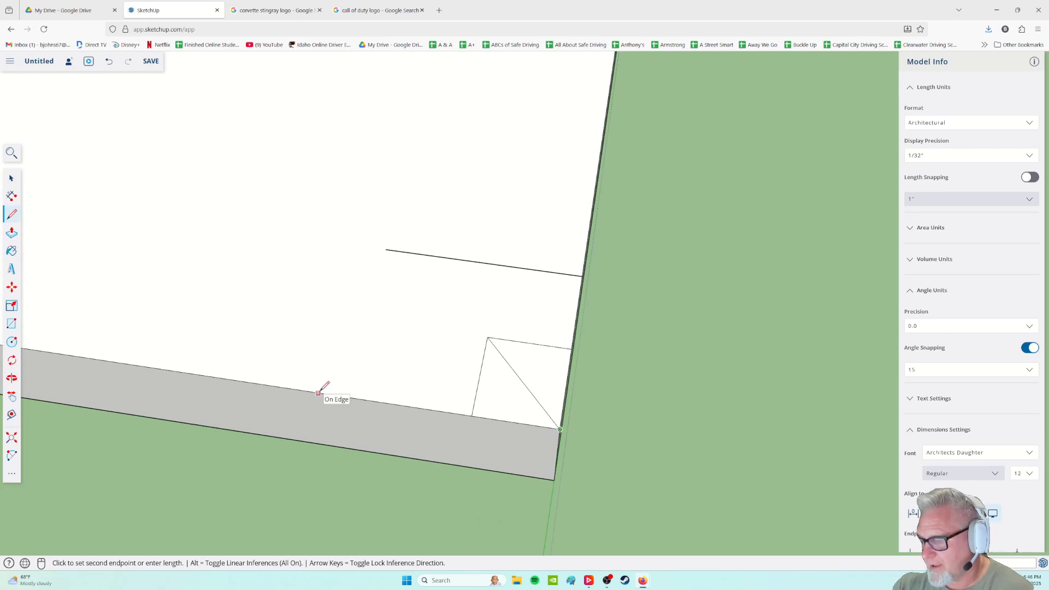
{"action": "key", "text": "Escape"}
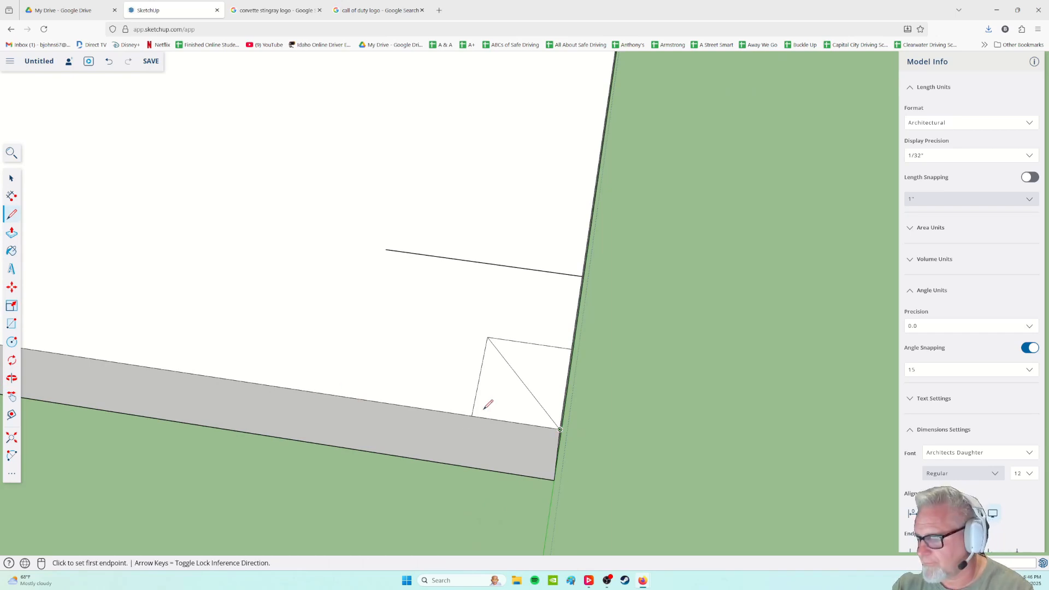
{"action": "left_click", "coordinate": [472, 416]}
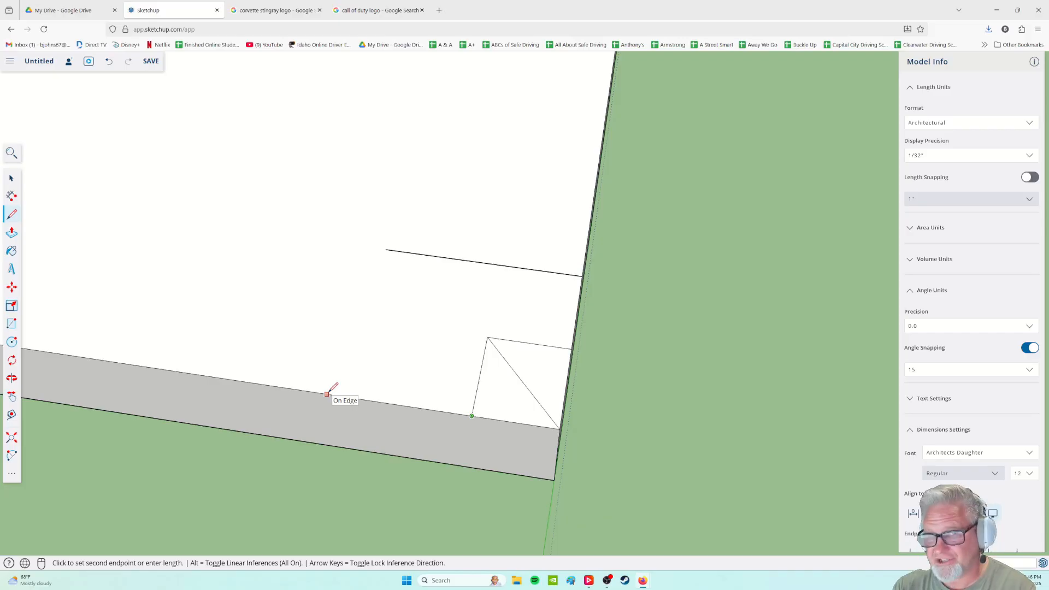
{"action": "key", "text": "Escape"}
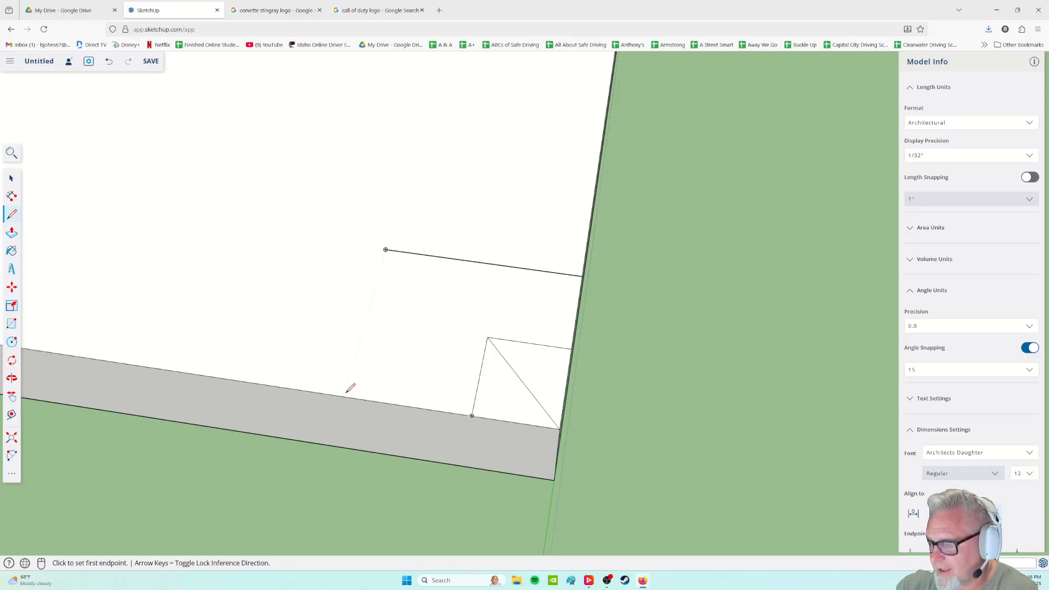
{"action": "mouse_move", "coordinate": [356, 402]}
{"action": "middle_mouse_down"}
{"action": "mouse_move", "coordinate": [346, 412]}
{"action": "mouse_move", "coordinate": [370, 424]}
{"action": "middle_mouse_up"}
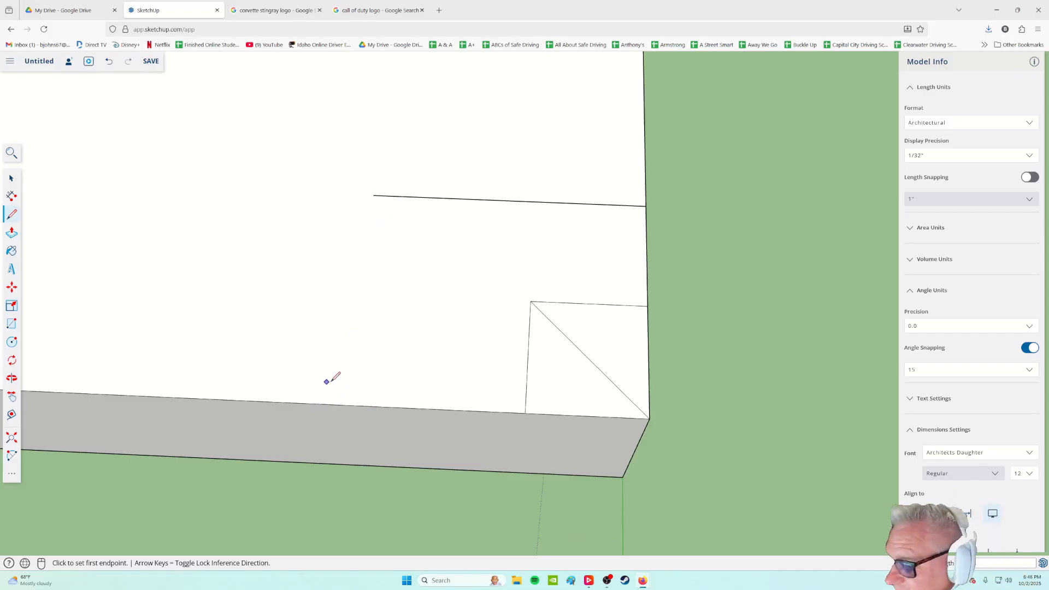
{"action": "left_click", "coordinate": [343, 405]}
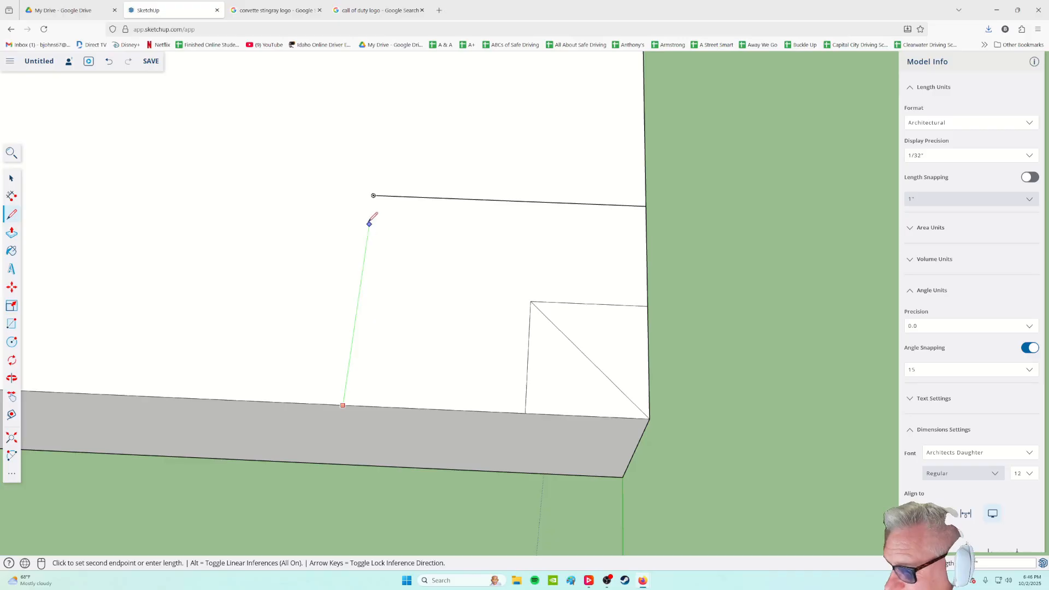
{"action": "left_click", "coordinate": [373, 197]}
{"action": "mouse_move", "coordinate": [419, 456]}
{"action": "middle_mouse_down"}
{"action": "mouse_move", "coordinate": [326, 532]}
{"action": "mouse_move", "coordinate": [328, 494]}
{"action": "mouse_move", "coordinate": [347, 466]}
{"action": "mouse_move", "coordinate": [264, 403]}
{"action": "mouse_move", "coordinate": [442, 332]}
{"action": "mouse_move", "coordinate": [461, 274]}
{"action": "mouse_move", "coordinate": [366, 367]}
{"action": "mouse_move", "coordinate": [525, 399]}
{"action": "middle_mouse_up"}
{"action": "mouse_move", "coordinate": [581, 417]}
{"action": "middle_mouse_down"}
{"action": "mouse_move", "coordinate": [639, 323]}
{"action": "mouse_move", "coordinate": [634, 371]}
{"action": "mouse_move", "coordinate": [653, 366]}
{"action": "middle_mouse_up"}
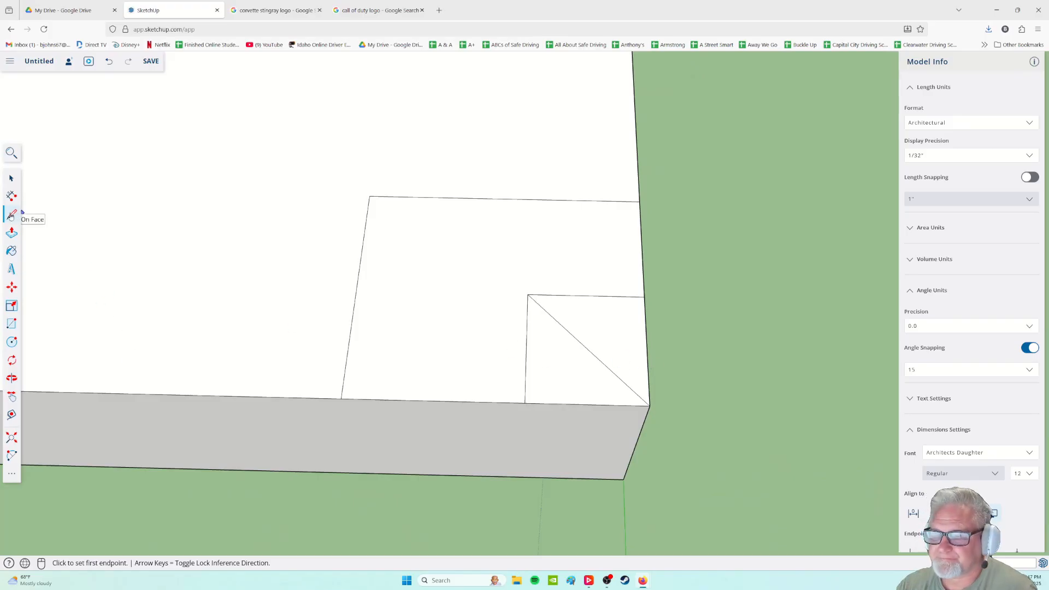
- Draw a line across the larger corner square, parallel to its inner side and slightly closer to the board's corner, ending on the board edge
{"action": "left_click", "coordinate": [525, 404]}
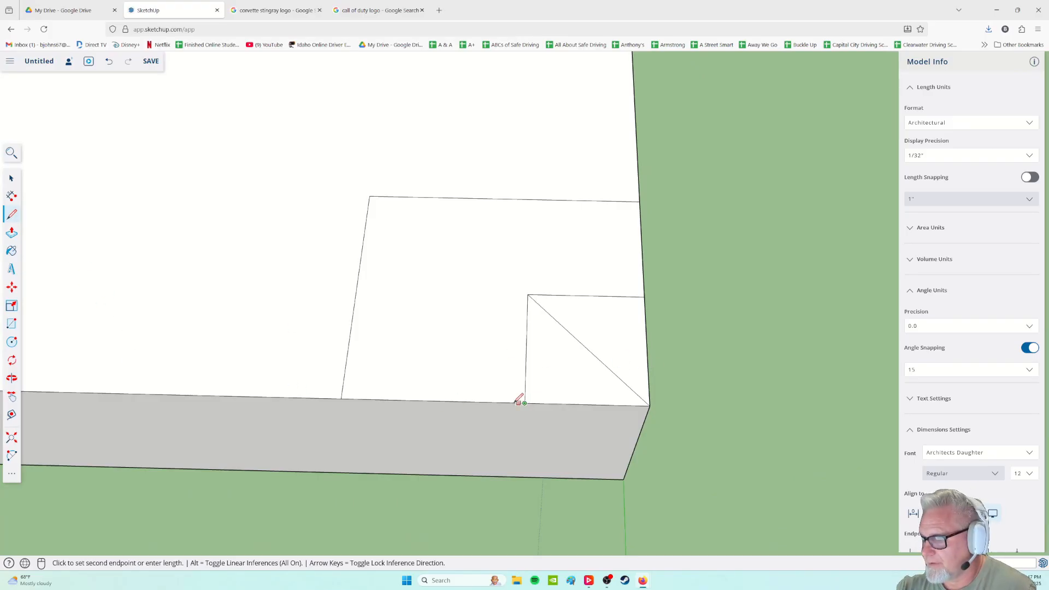
{"action": "left_click", "coordinate": [400, 400]}
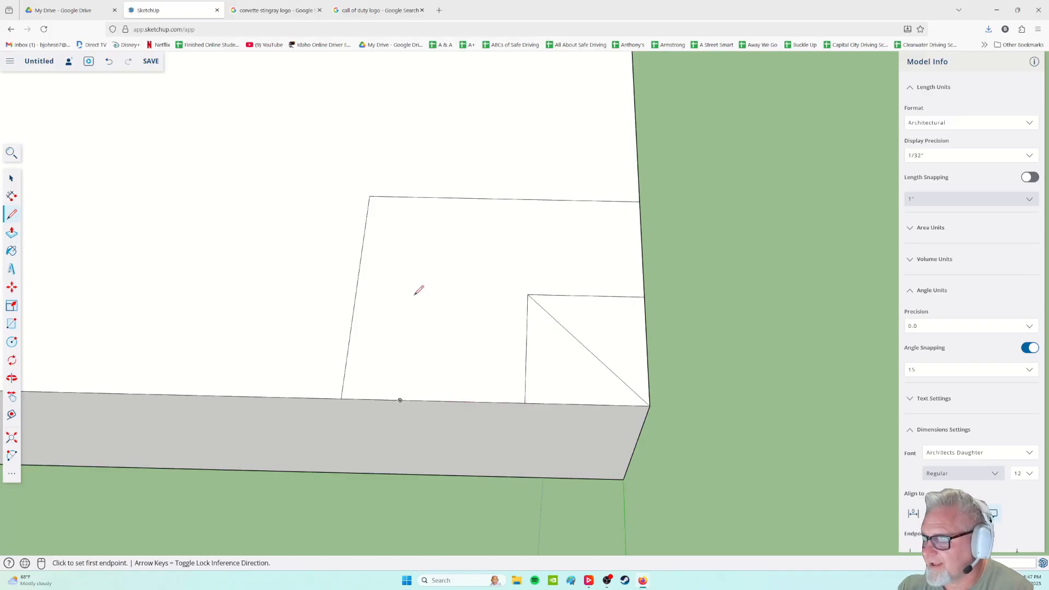
{"action": "left_click", "coordinate": [424, 197]}
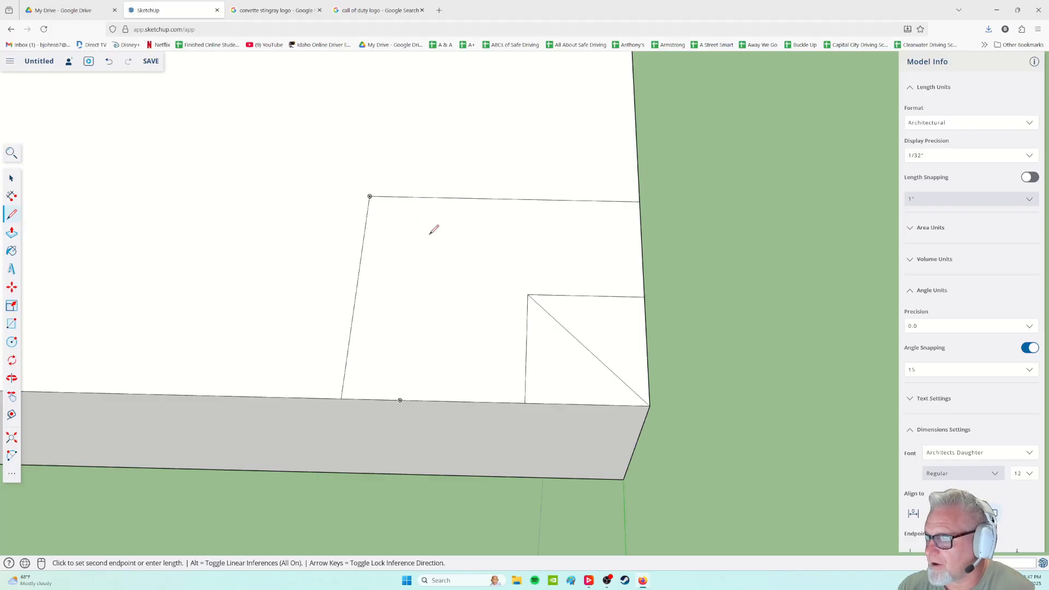
{"action": "left_click", "coordinate": [400, 399]}
- Delete the two outlying lines of the leftover strip beside the narrowed larger corner square
{"action": "left_click", "coordinate": [11, 178]}
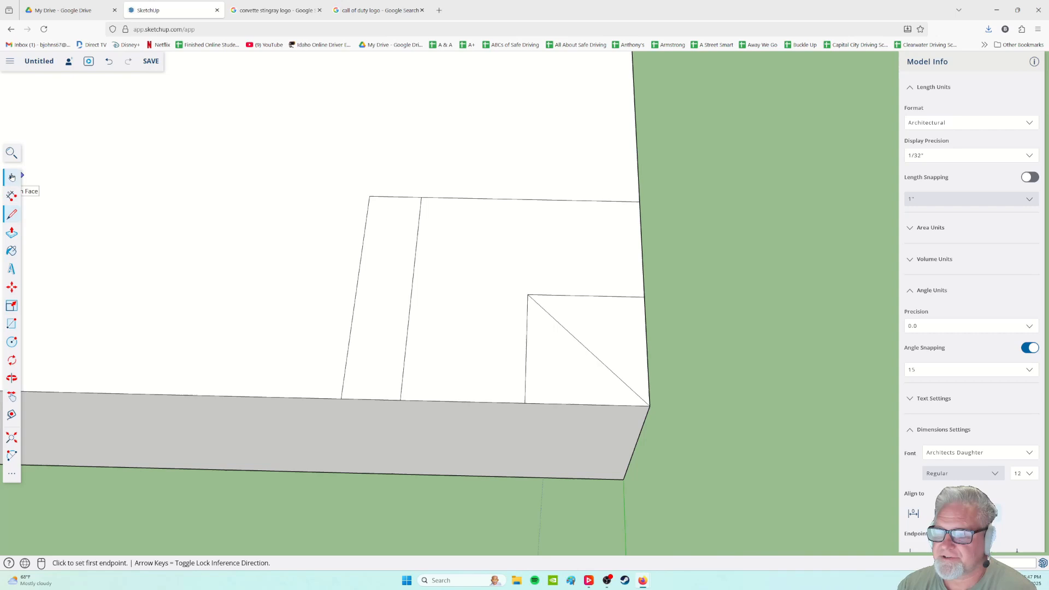
{"action": "left_click", "coordinate": [390, 198]}
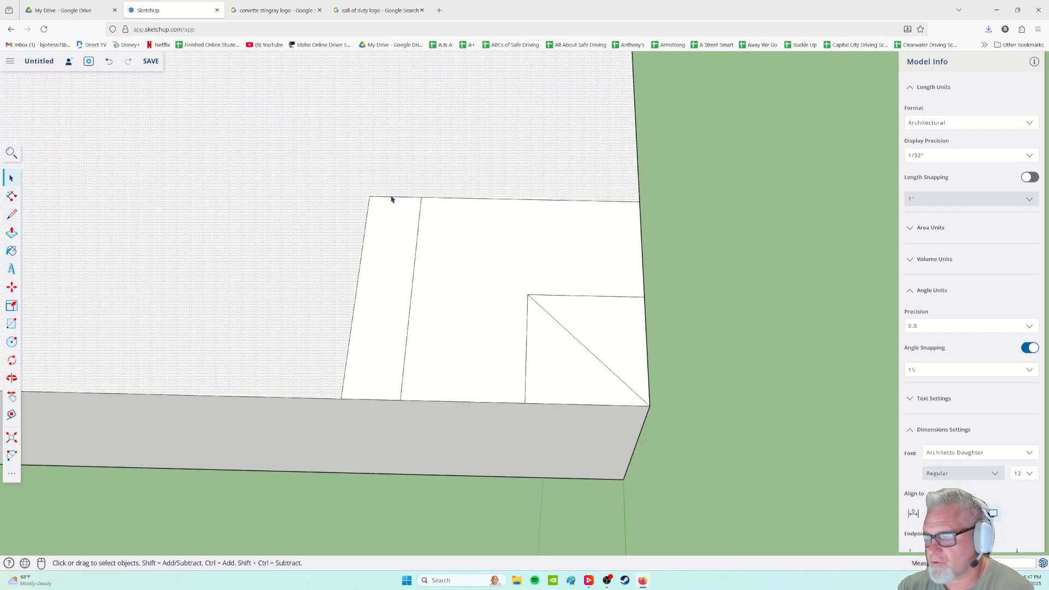
{"action": "left_click", "coordinate": [390, 198]}
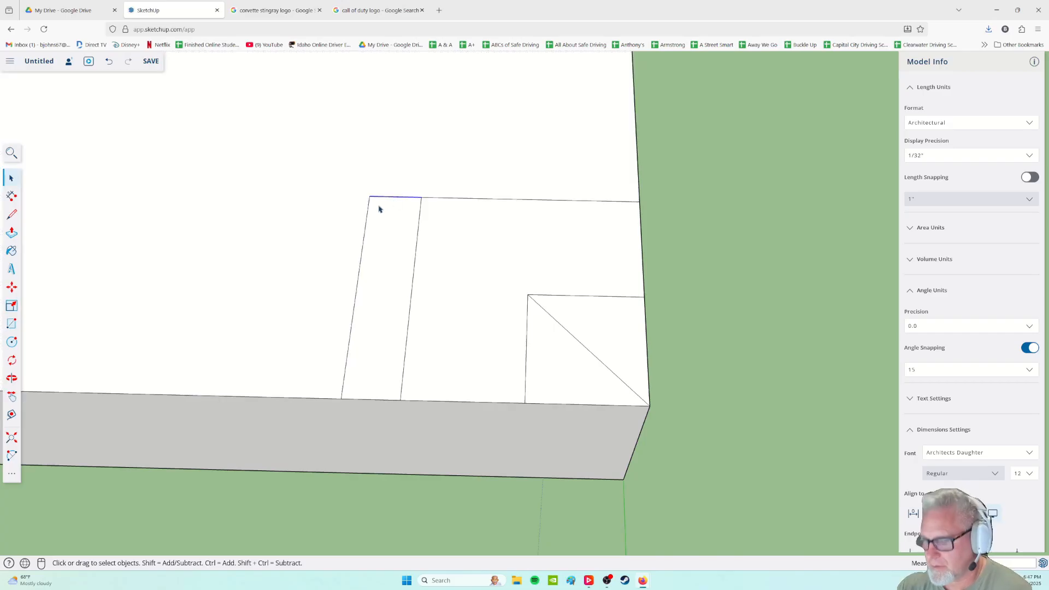
{"action": "key", "text": "Delete"}
{"action": "left_click", "coordinate": [360, 271]}
{"action": "key", "text": "Delete"}
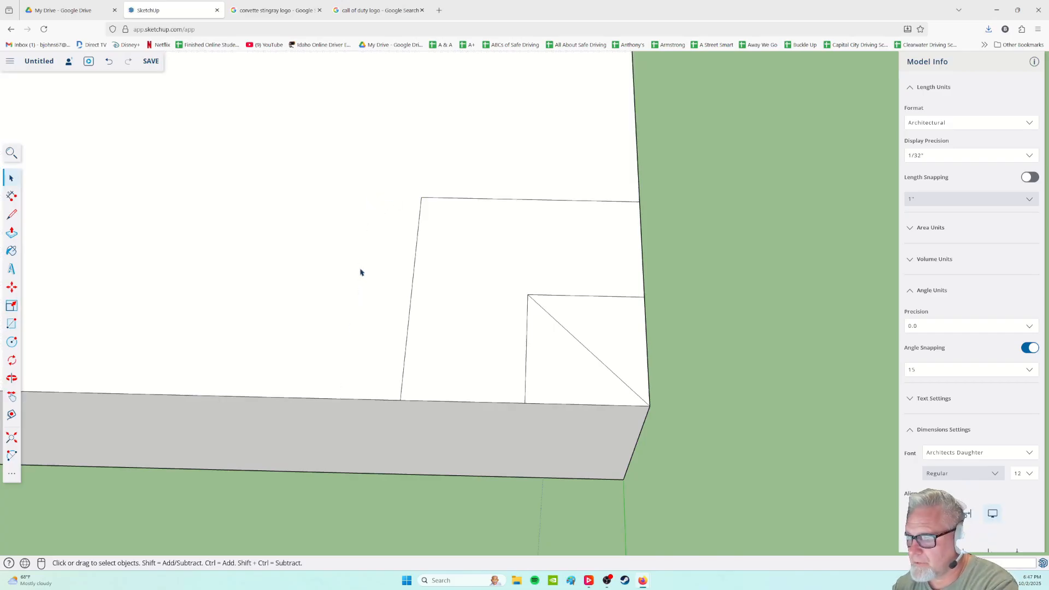
- Delete the small corner square's two inner sides
{"action": "middle_click_drag", "start_coordinate": [506, 433], "coordinate": [508, 391]}
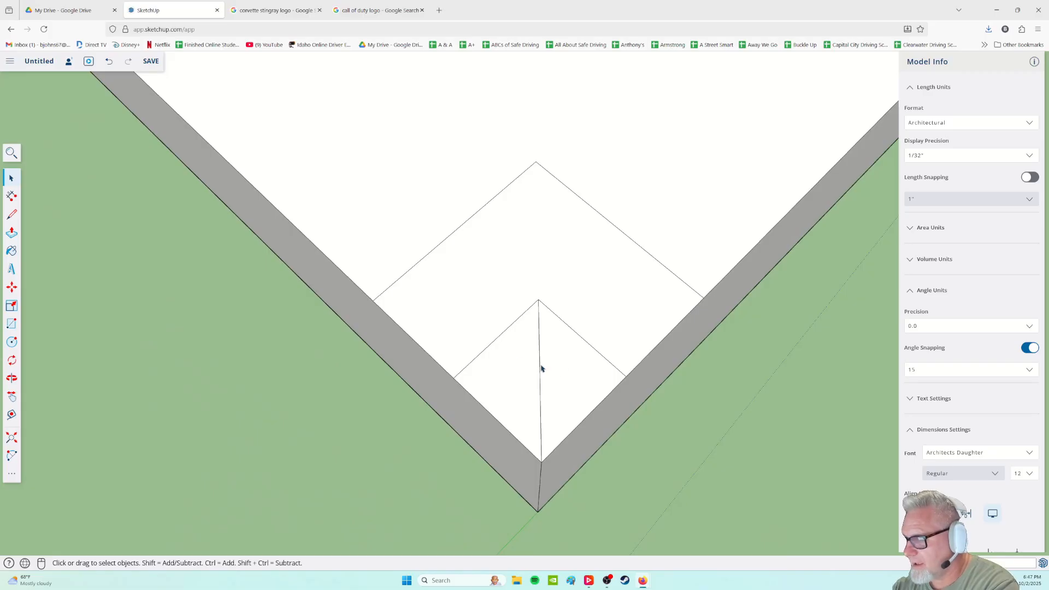
{"action": "left_click", "coordinate": [502, 339]}
{"action": "key", "text": "Delete"}
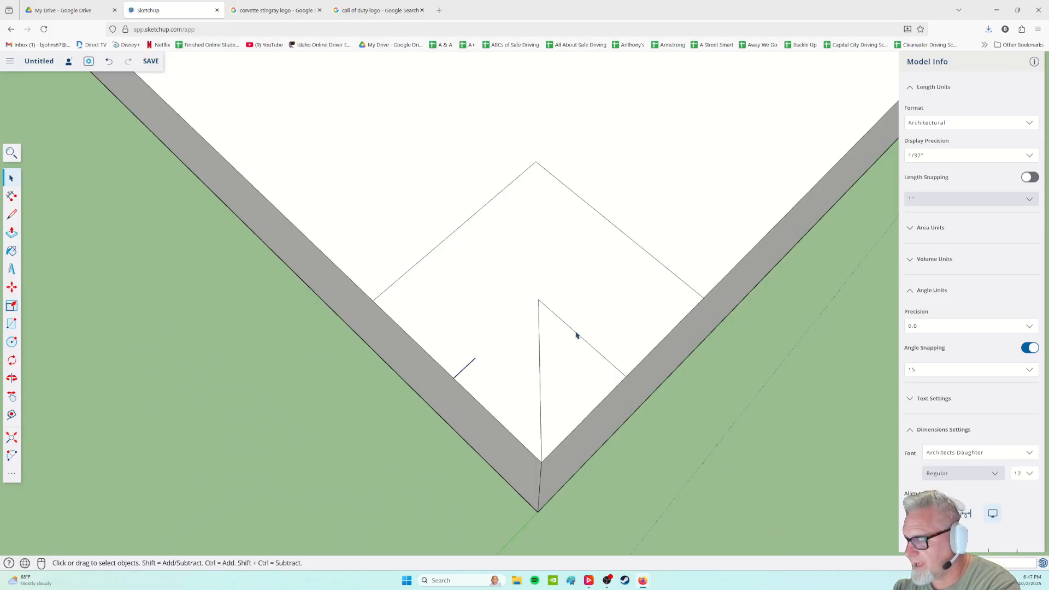
{"action": "left_click", "coordinate": [582, 339]}
{"action": "key", "text": "Delete"}
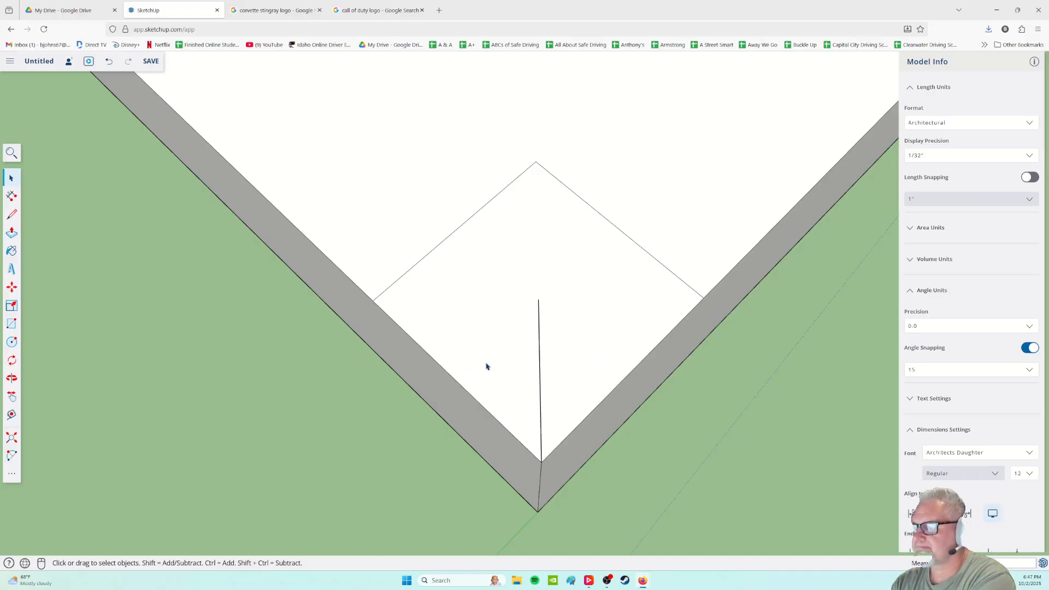
- Replace the short diagonal with one line from the board's outer corner to the larger square's inner corner
{"action": "left_click", "coordinate": [11, 213]}
{"action": "left_click", "coordinate": [538, 299]}
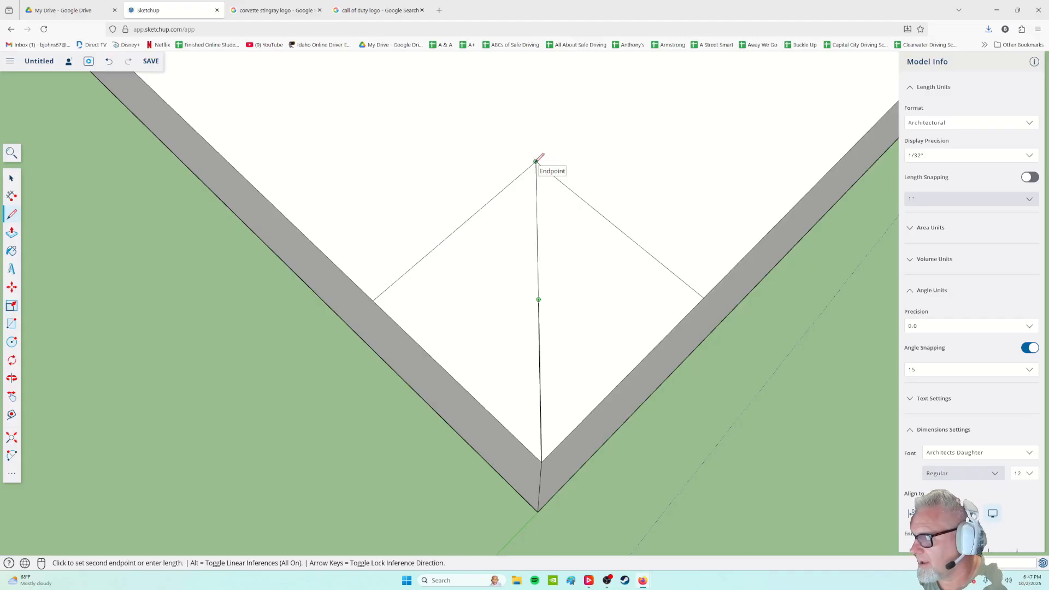
{"action": "left_click", "coordinate": [11, 178]}
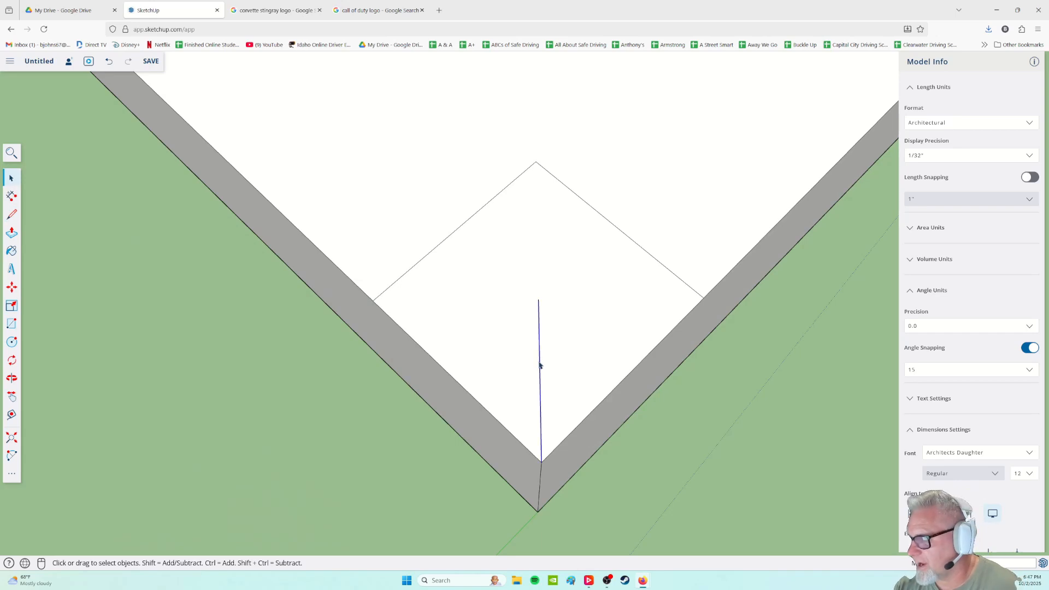
{"action": "key", "text": "Delete"}
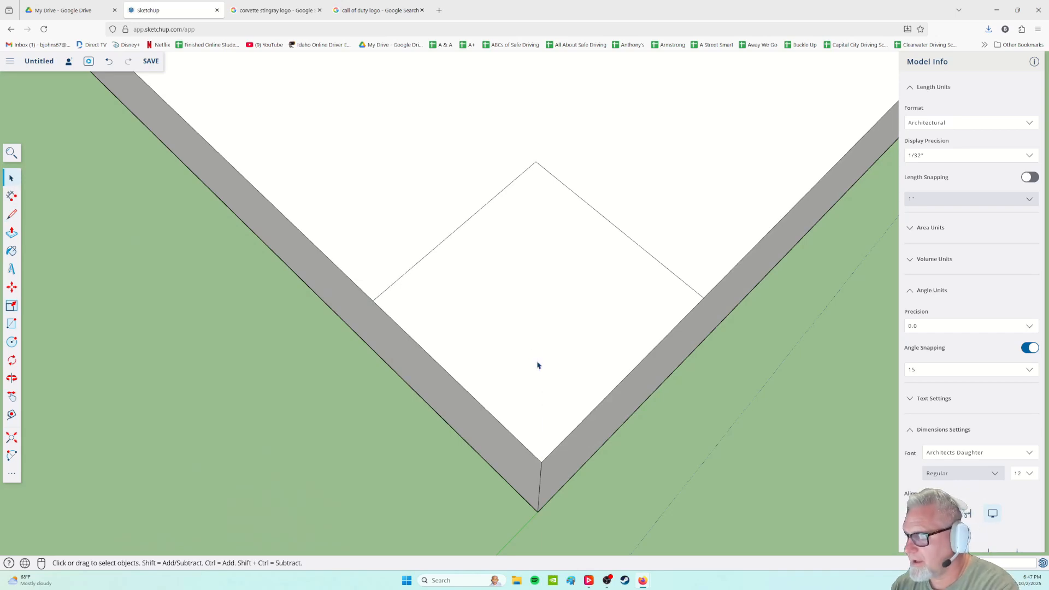
{"action": "left_click", "coordinate": [12, 214]}
{"action": "left_click", "coordinate": [541, 462]}
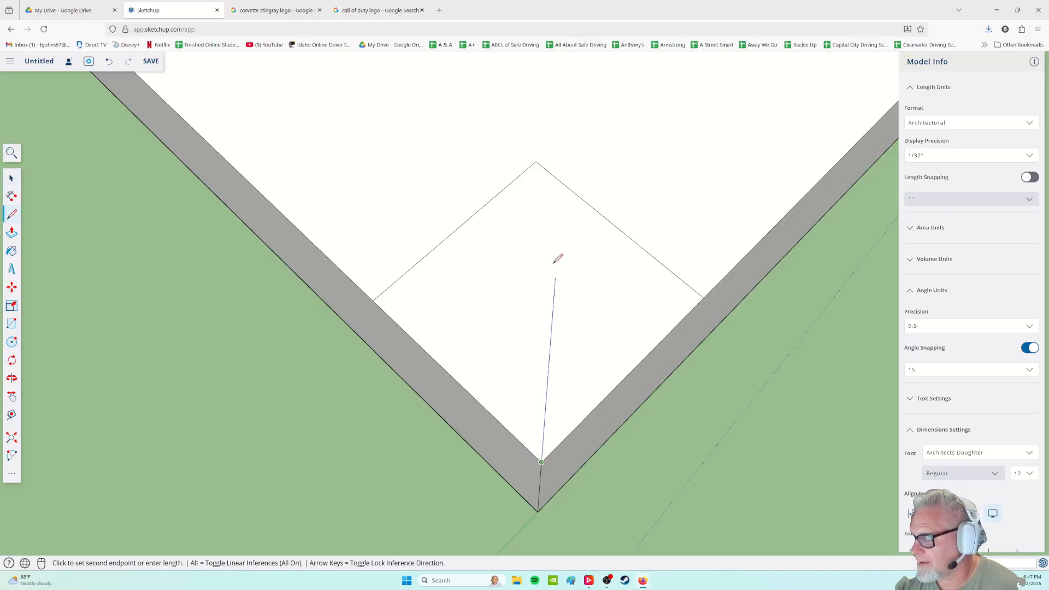
{"action": "left_click", "coordinate": [535, 162]}
{"action": "middle_click_drag", "start_coordinate": [373, 361], "coordinate": [429, 494]}
{"action": "middle_click_drag", "start_coordinate": [551, 454], "coordinate": [59, 408]}
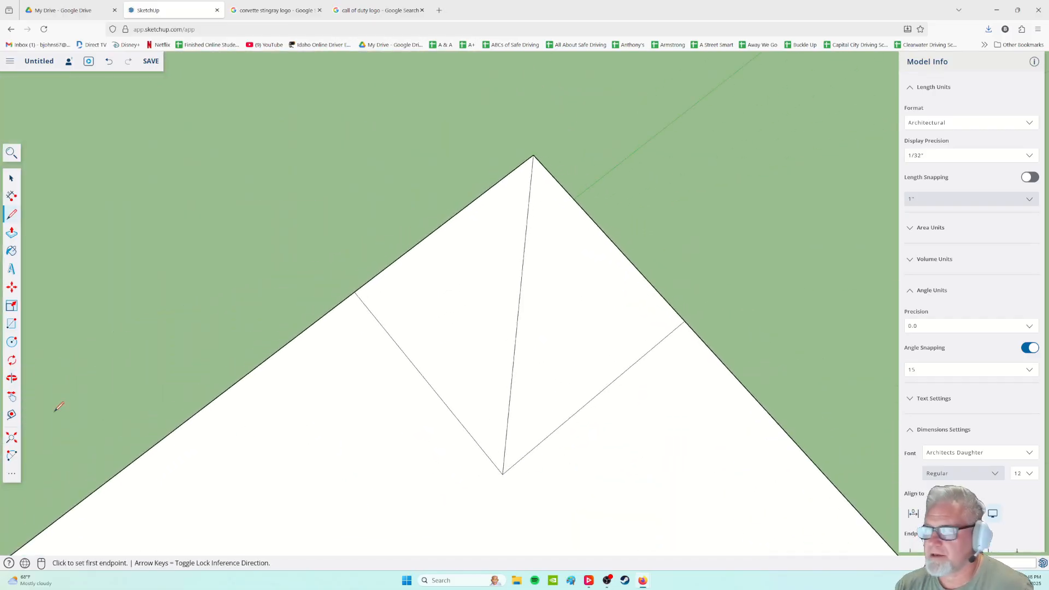
{"action": "left_click", "coordinate": [15, 457]}
{"action": "left_click", "coordinate": [354, 293]}
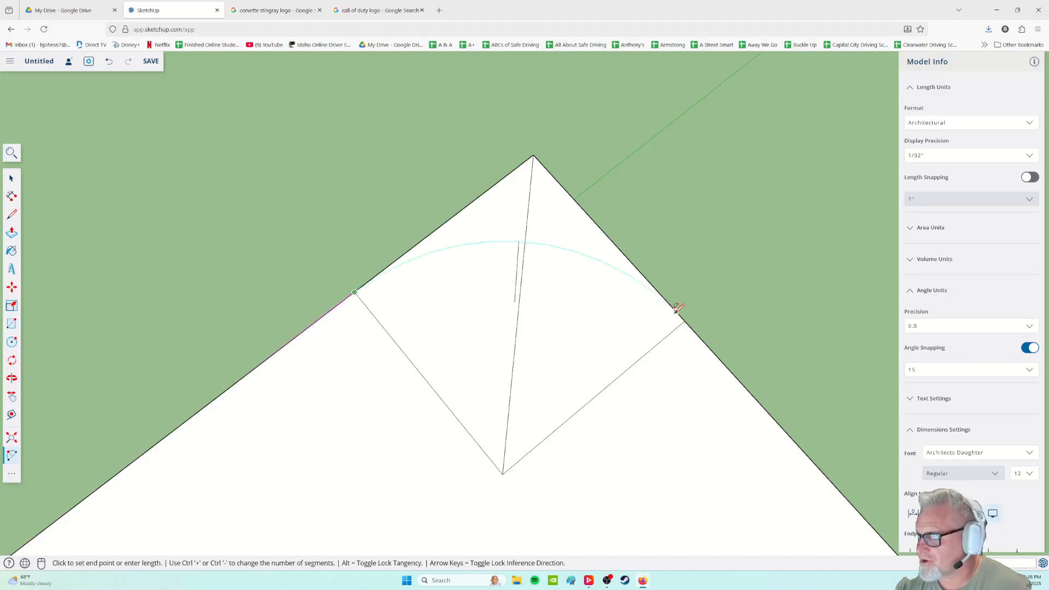
{"action": "left_click", "coordinate": [684, 321]}
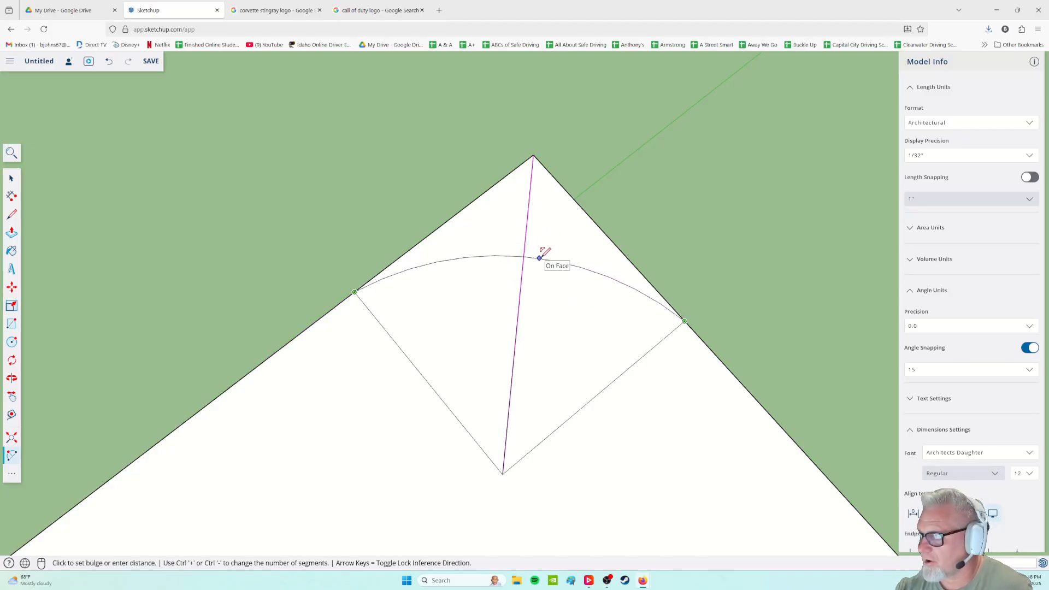
{"action": "key", "text": "Escape"}
- Draw a two-point arc between the larger square's endpoints on the board edges, bulging along the diagonal toward the outer corner
{"action": "middle_click_drag", "start_coordinate": [488, 465], "coordinate": [248, 143]}
{"action": "middle_click_drag", "start_coordinate": [717, 366], "coordinate": [484, 307]}
{"action": "scroll", "coordinate": [474, 330], "scroll_direction": "up", "scroll_amount": 7}
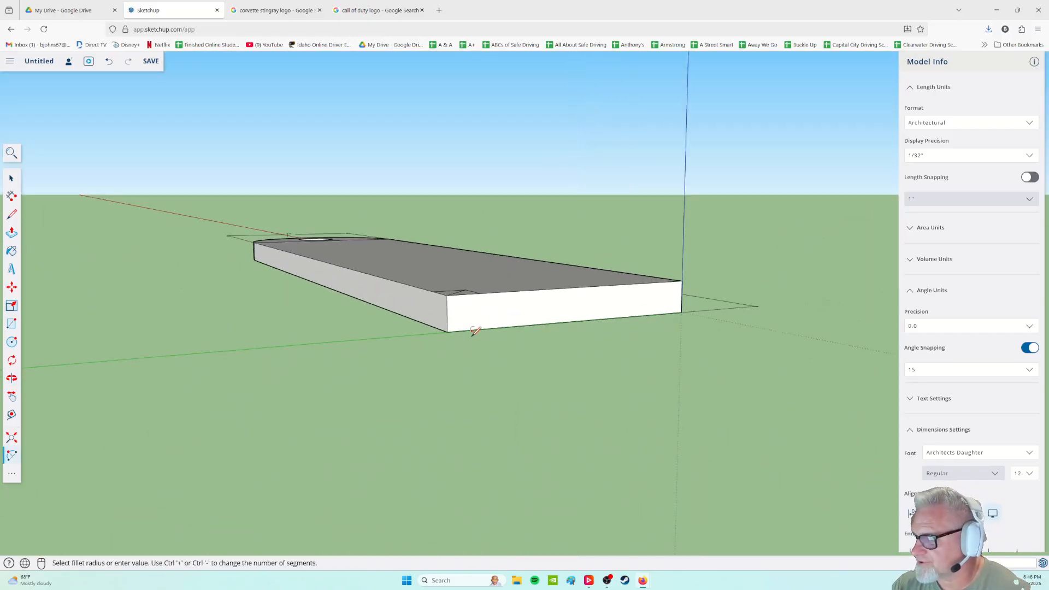
{"action": "middle_click_drag", "start_coordinate": [430, 252], "coordinate": [497, 363]}
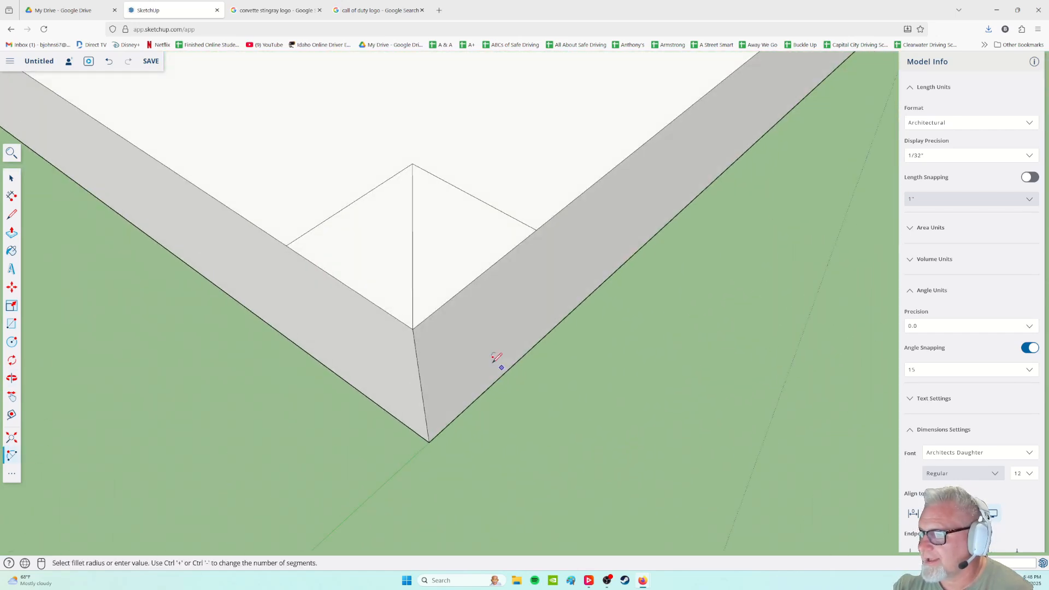
{"action": "left_click", "coordinate": [287, 246]}
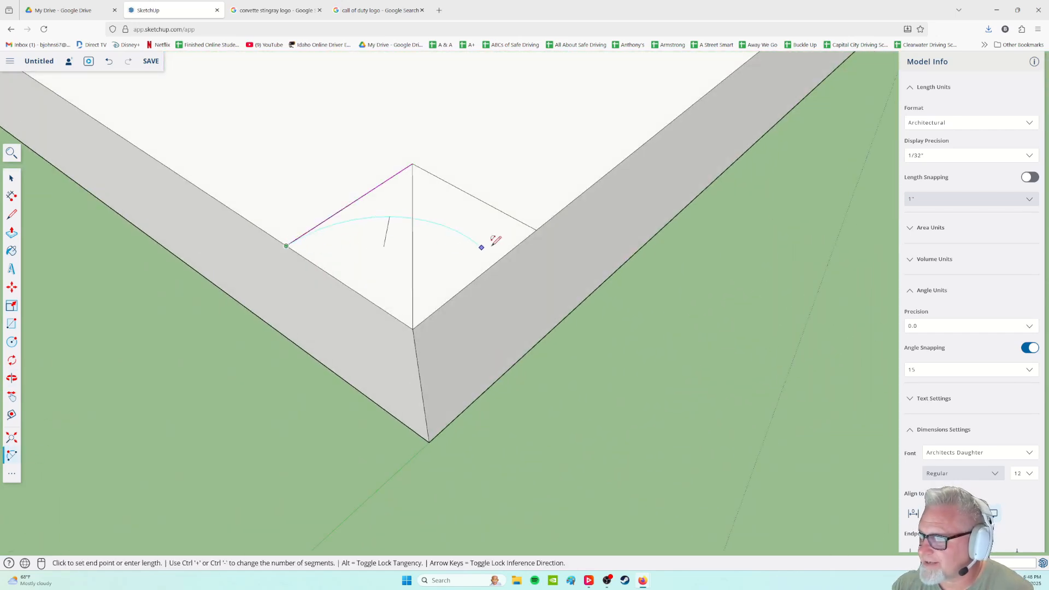
{"action": "left_click", "coordinate": [536, 230]}
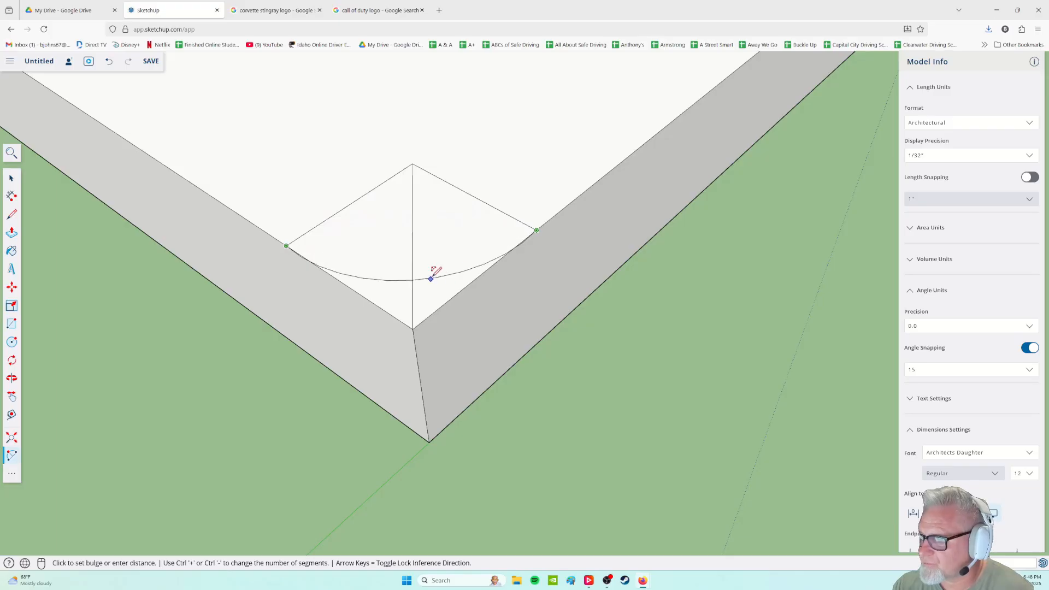
{"action": "middle_click_drag", "start_coordinate": [436, 246], "coordinate": [443, 185]}
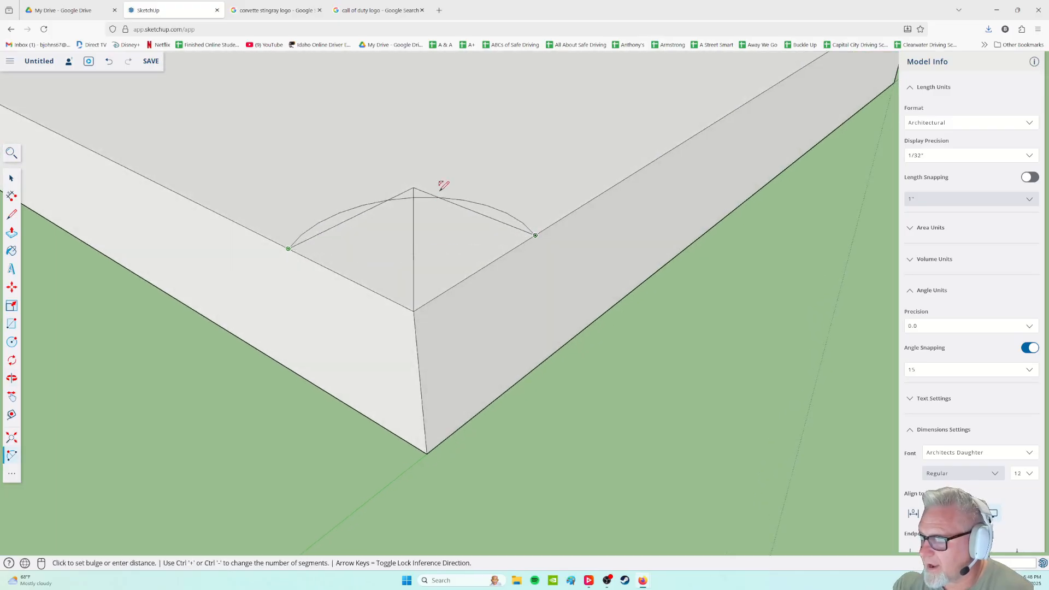
{"action": "left_click", "coordinate": [413, 270]}
- Examine how the arc meets the board edges and crosses the diagonal from above and close up
{"action": "middle_click_drag", "start_coordinate": [377, 337], "coordinate": [477, 377]}
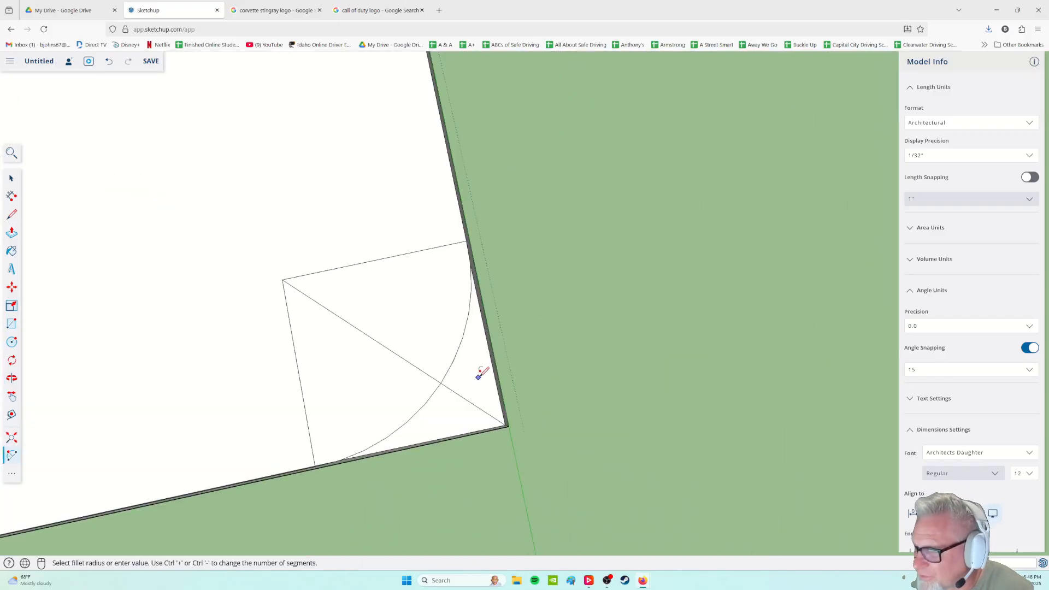
{"action": "scroll", "coordinate": [477, 376], "scroll_direction": "up", "scroll_amount": 4}
{"action": "scroll", "coordinate": [492, 328], "scroll_direction": "down", "scroll_amount": 5}
{"action": "scroll", "coordinate": [365, 428], "scroll_direction": "up", "scroll_amount": 3}
{"action": "mouse_move", "coordinate": [379, 459]}
{"action": "middle_mouse_down"}
{"action": "mouse_move", "coordinate": [492, 384]}
{"action": "mouse_move", "coordinate": [511, 466]}
{"action": "mouse_move", "coordinate": [508, 393]}
{"action": "mouse_move", "coordinate": [375, 402]}
{"action": "mouse_move", "coordinate": [658, 447]}
{"action": "mouse_move", "coordinate": [550, 407]}
{"action": "mouse_move", "coordinate": [592, 417]}
{"action": "mouse_move", "coordinate": [539, 417]}
{"action": "mouse_move", "coordinate": [530, 391]}
{"action": "middle_mouse_up"}
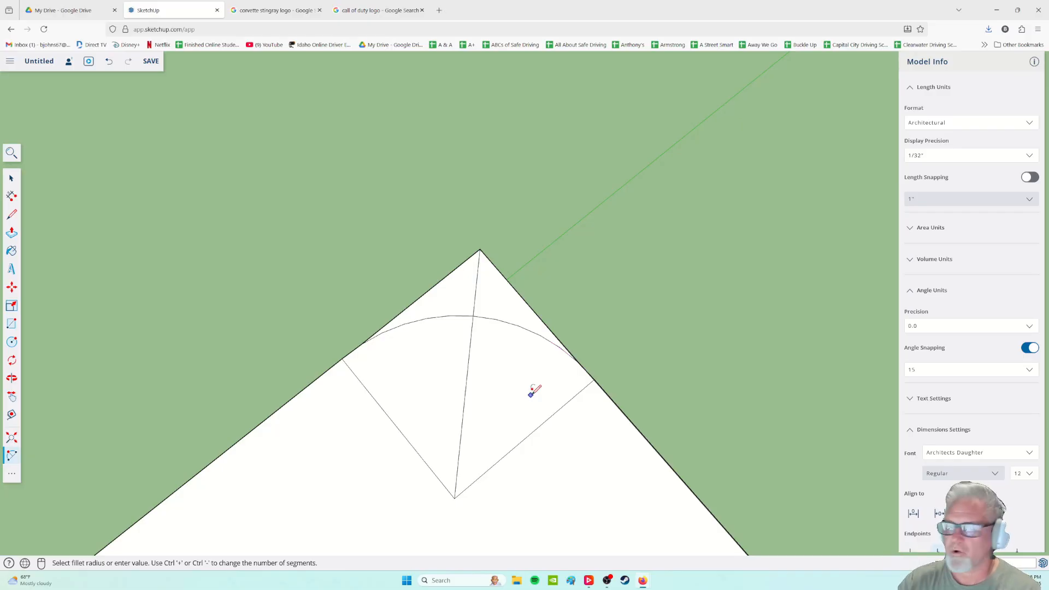
{"action": "middle_click_drag", "start_coordinate": [529, 396], "coordinate": [375, 407]}
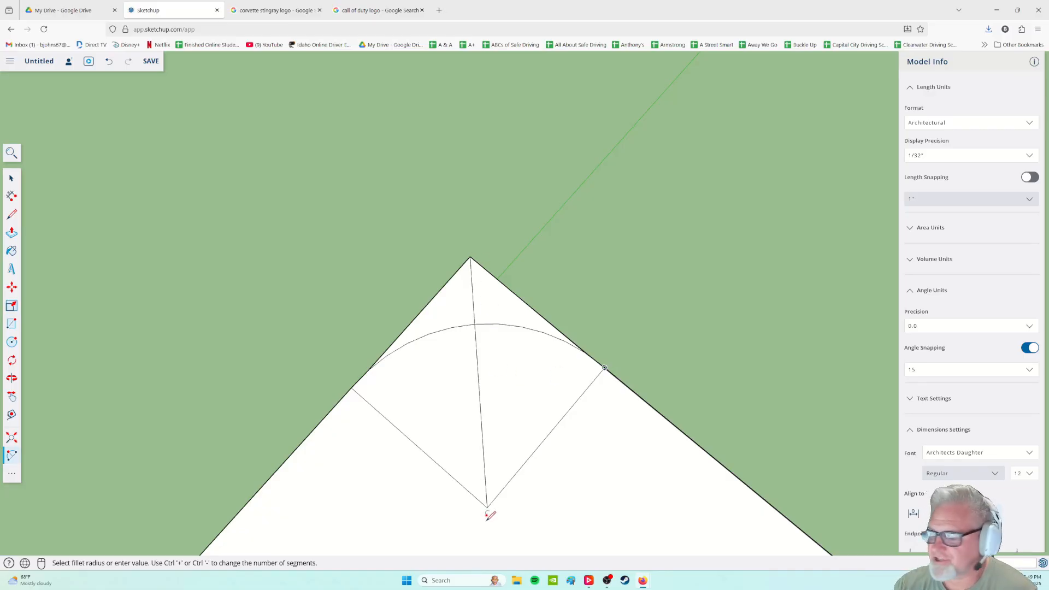
{"action": "scroll", "coordinate": [488, 362], "scroll_direction": "up", "scroll_amount": 2}
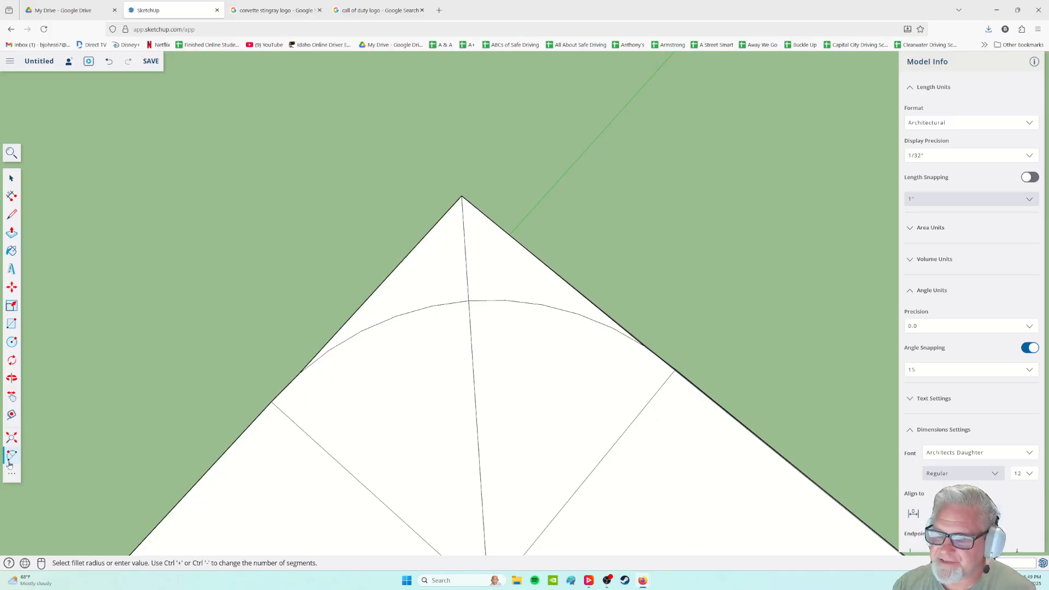
- Dimension the distance along the diagonal from the board's outer corner to the arc
{"action": "left_click", "coordinate": [12, 195]}
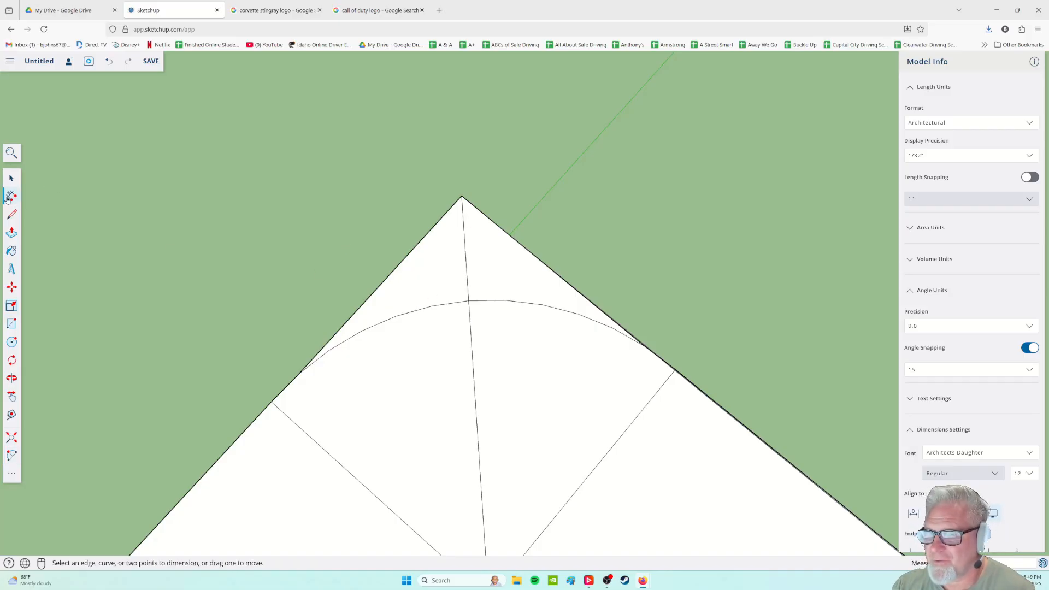
{"action": "left_click", "coordinate": [462, 196]}
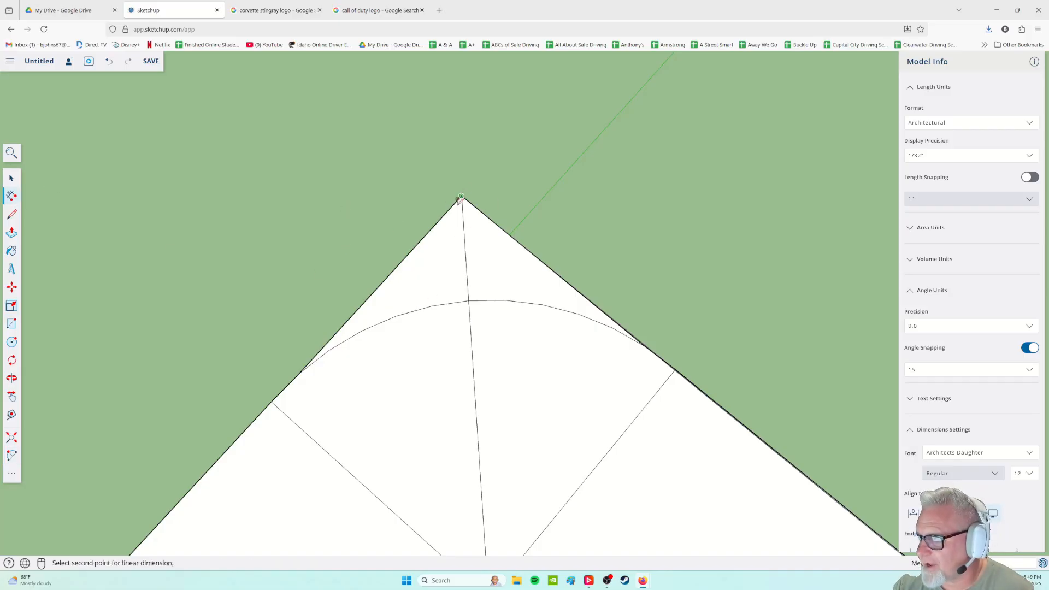
{"action": "left_click", "coordinate": [469, 300]}
{"action": "left_click", "coordinate": [634, 237]}
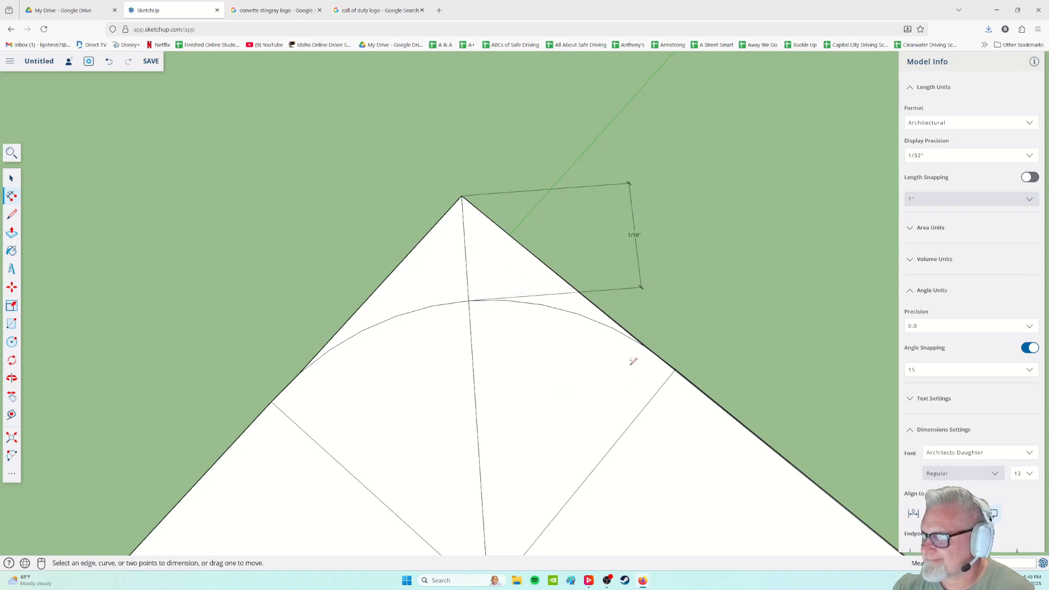
{"action": "middle_click_drag", "start_coordinate": [656, 446], "coordinate": [552, 395]}
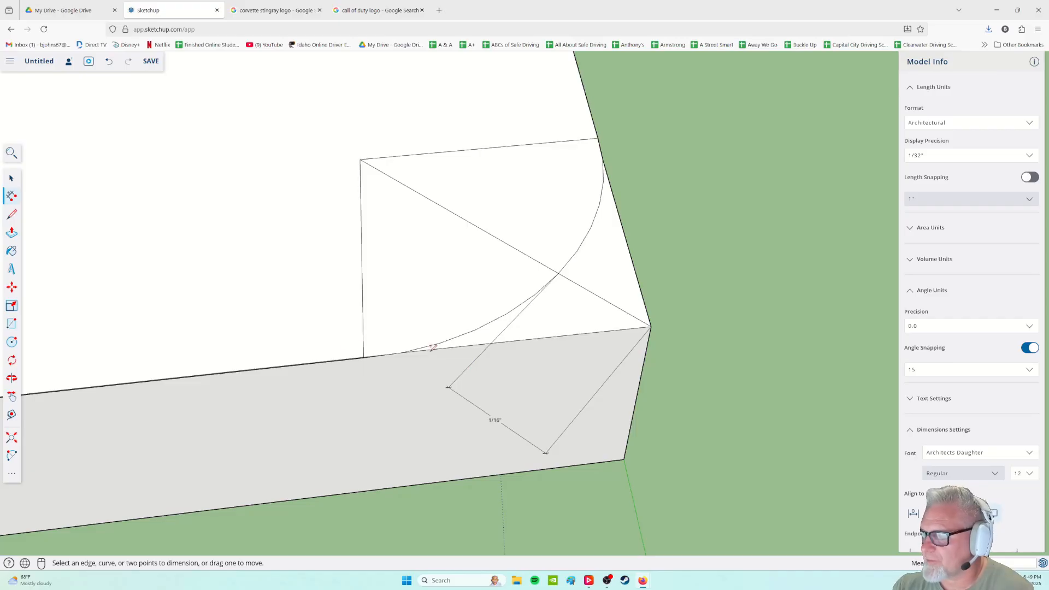
{"action": "scroll", "coordinate": [473, 409], "scroll_direction": "down", "scroll_amount": 2}
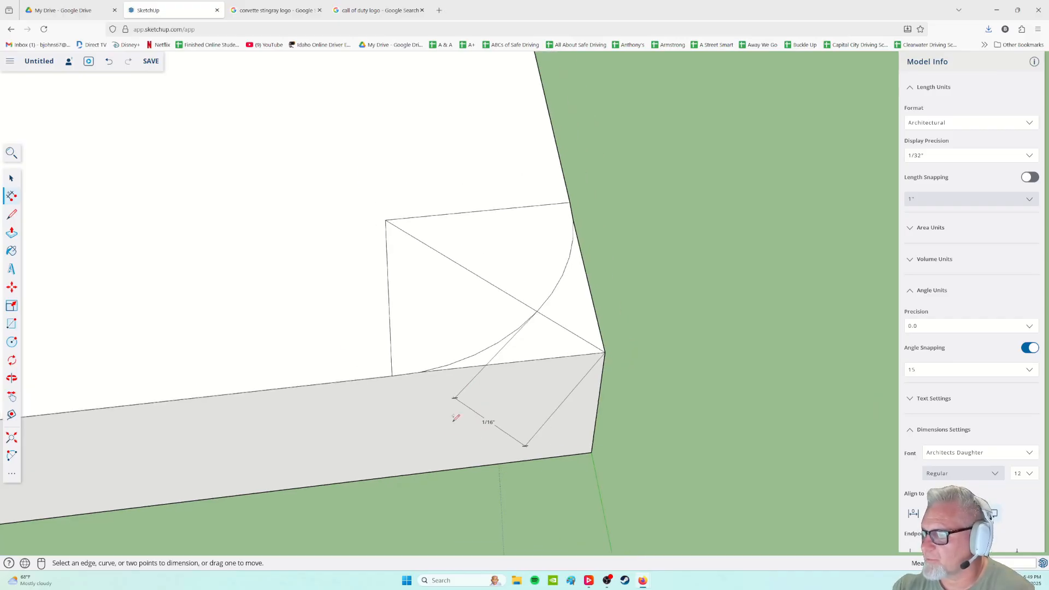
- Delete both segments of the corner square's diagonal and the dimension between the outer corner and the arc
{"action": "left_click", "coordinate": [11, 178]}
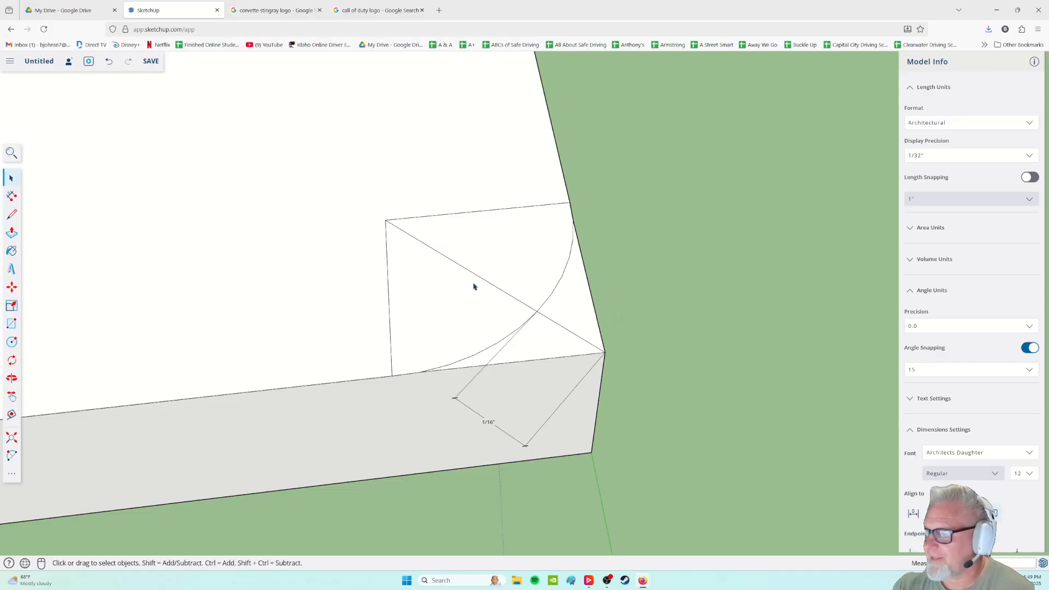
{"action": "left_click", "coordinate": [502, 294]}
{"action": "key", "text": "Delete"}
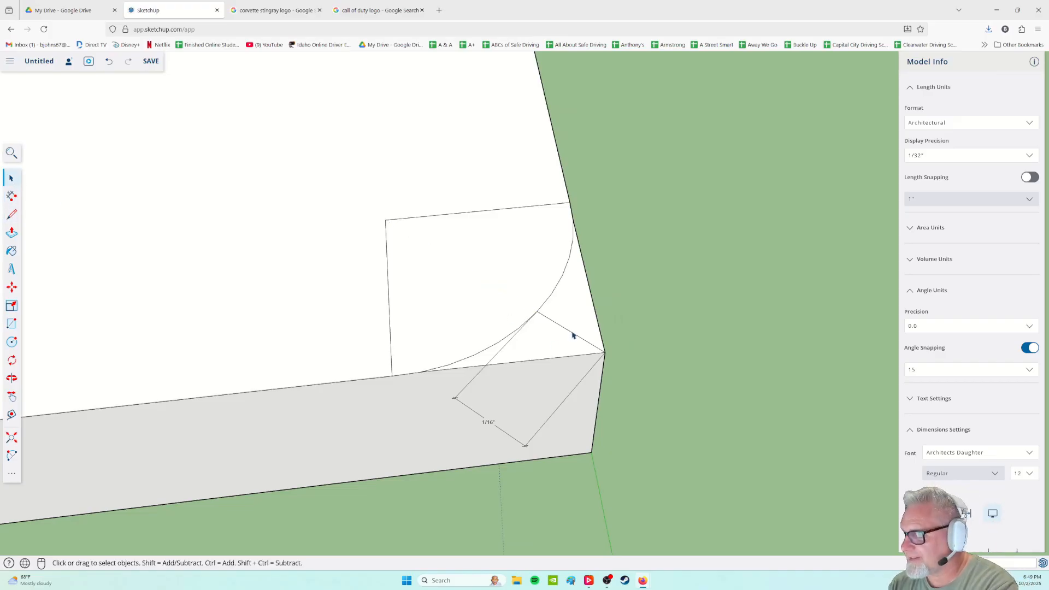
{"action": "left_click", "coordinate": [574, 334]}
{"action": "key", "text": "Delete"}
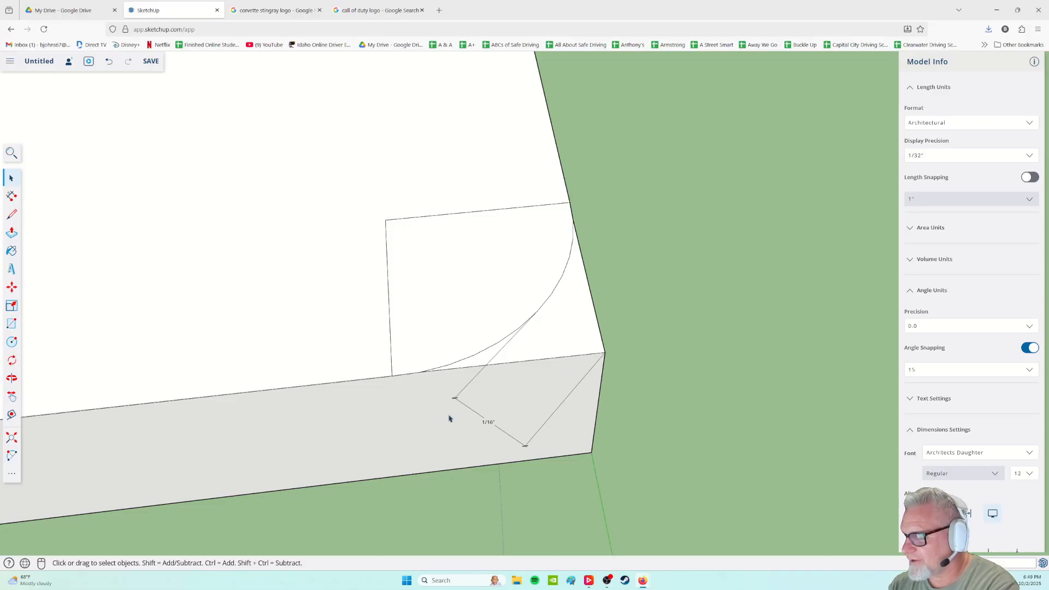
{"action": "left_click", "coordinate": [477, 416]}
{"action": "key", "text": "Delete"}
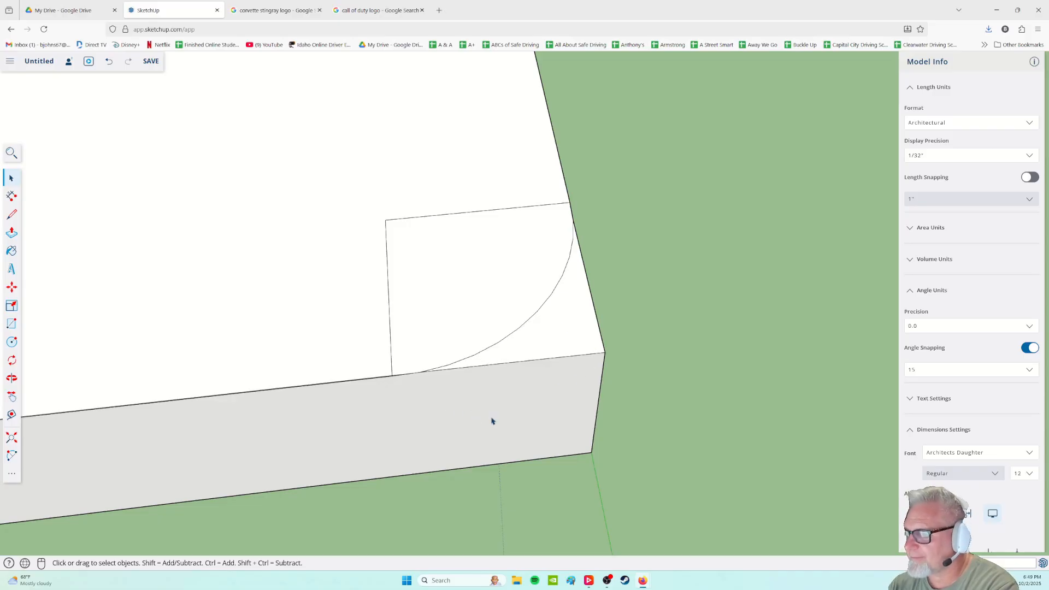
- Push the waste face outside the corner arc down through the board's thickness to the bottom edge
{"action": "left_click", "coordinate": [576, 330]}
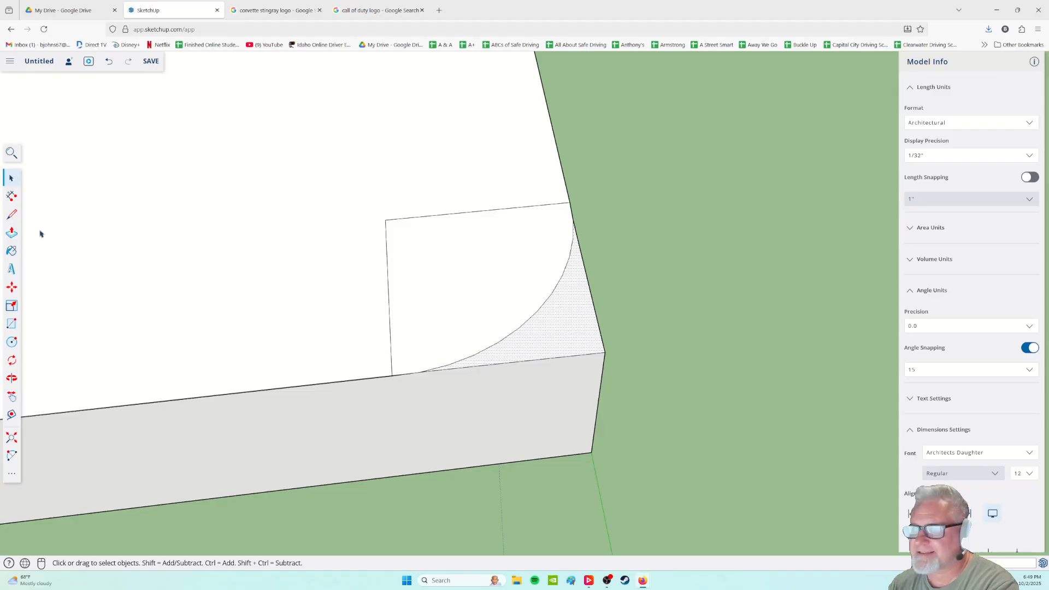
{"action": "left_click", "coordinate": [11, 233]}
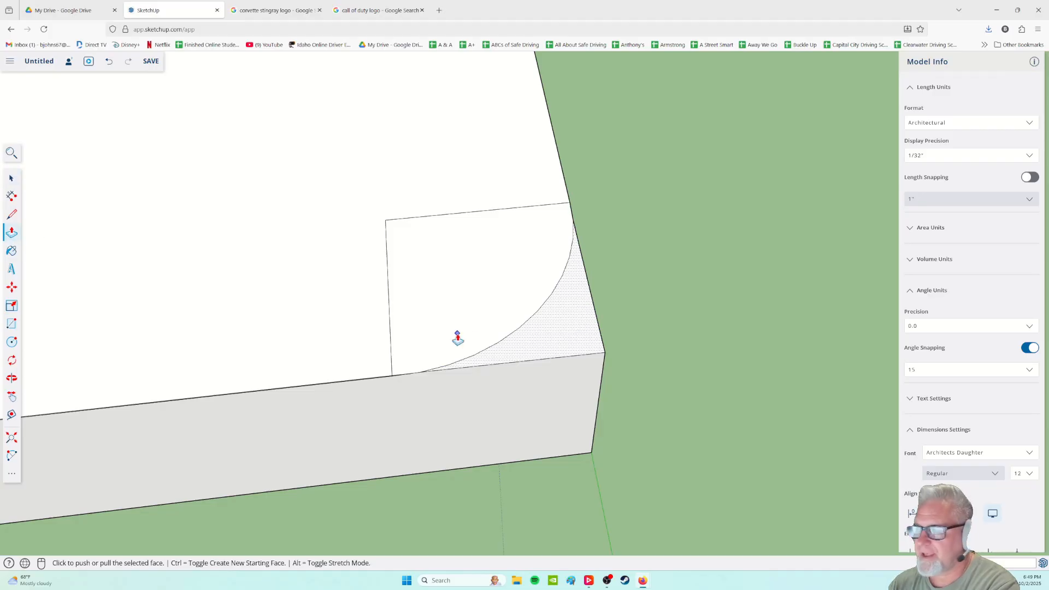
{"action": "left_click", "coordinate": [573, 335]}
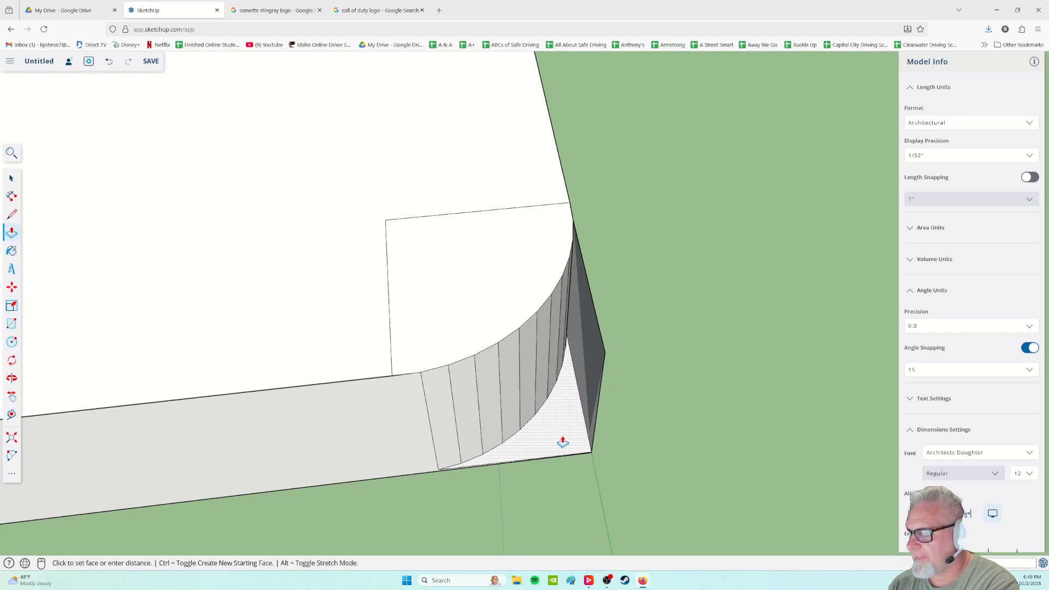
{"action": "left_click", "coordinate": [565, 444]}
- Examine the cut corner's curved wall and bottom face from close up and from several sides of the board
{"action": "middle_click_drag", "start_coordinate": [658, 491], "coordinate": [424, 470]}
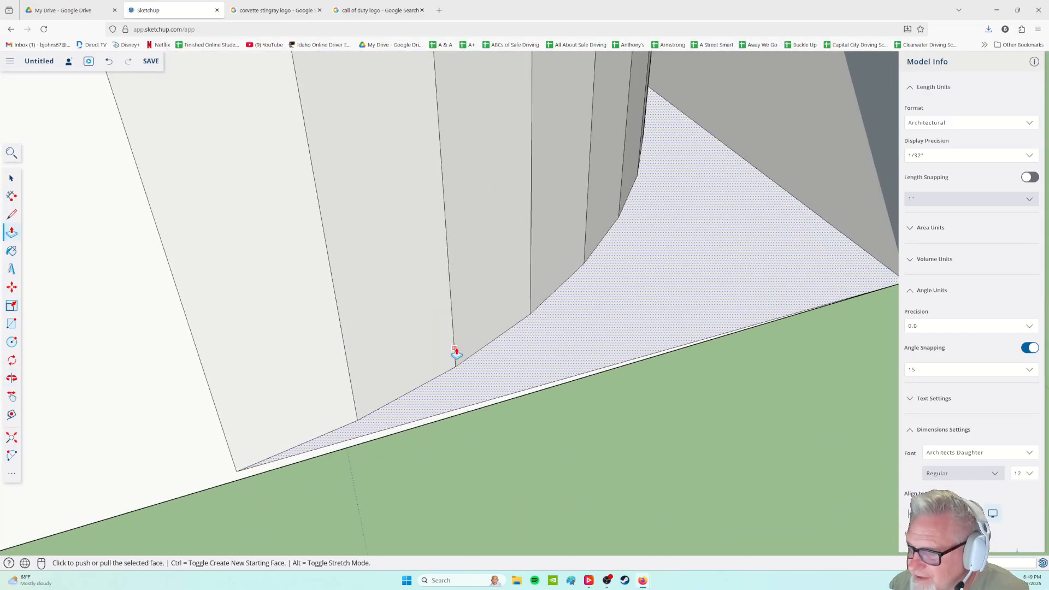
{"action": "scroll", "coordinate": [457, 352], "scroll_direction": "down", "scroll_amount": 3}
{"action": "scroll", "coordinate": [450, 367], "scroll_direction": "down", "scroll_amount": 3}
{"action": "middle_click_drag", "start_coordinate": [419, 252], "coordinate": [430, 399]}
{"action": "scroll", "coordinate": [471, 387], "scroll_direction": "up", "scroll_amount": 3}
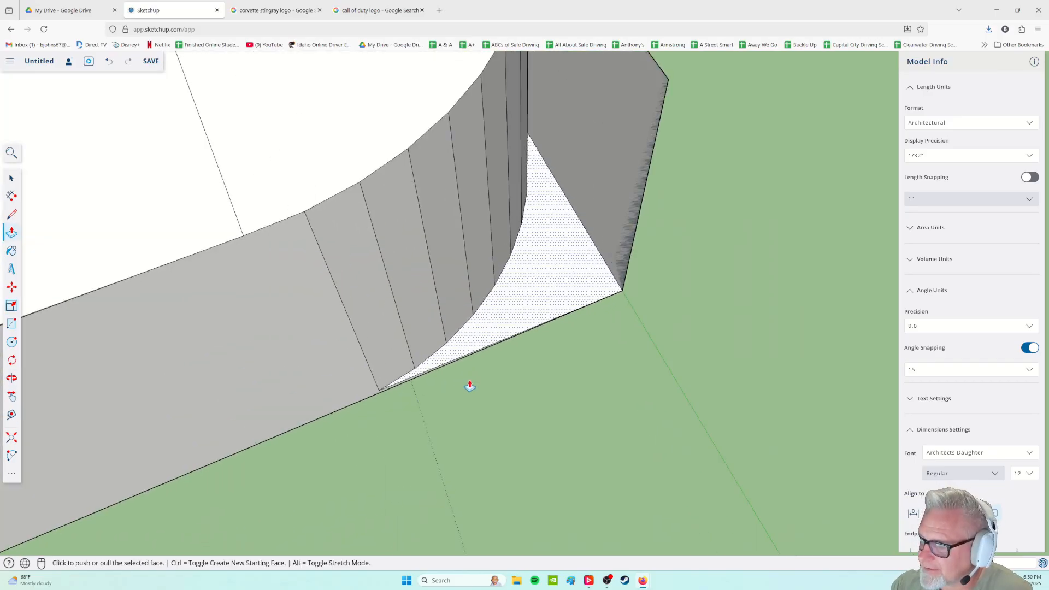
{"action": "scroll", "coordinate": [401, 343], "scroll_direction": "down", "scroll_amount": 3}
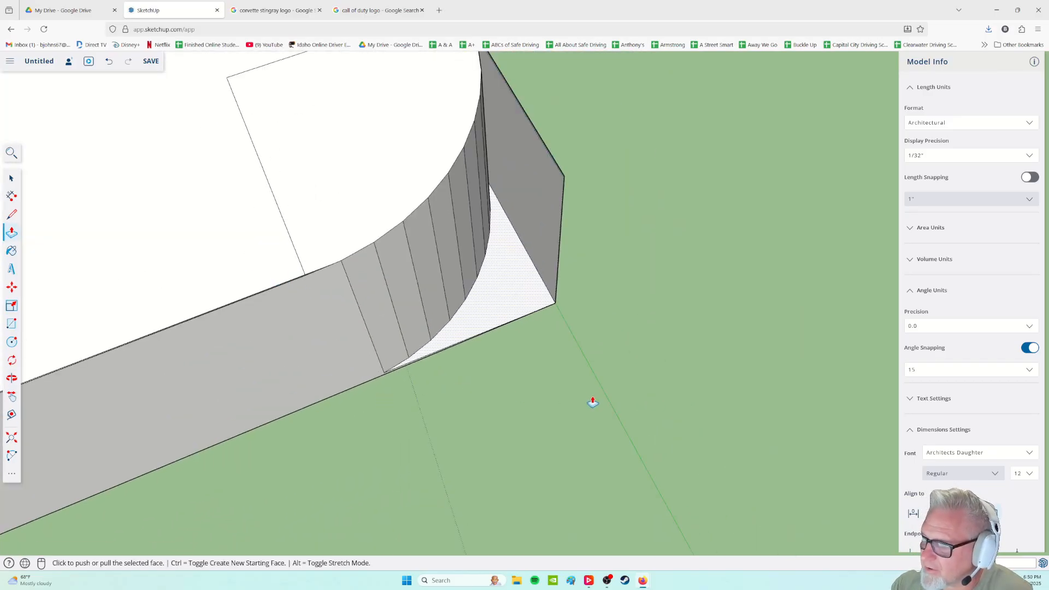
{"action": "scroll", "coordinate": [594, 401], "scroll_direction": "down", "scroll_amount": 2}
{"action": "middle_click_drag", "start_coordinate": [472, 388], "coordinate": [649, 305]}
{"action": "middle_click_drag", "start_coordinate": [638, 265], "coordinate": [526, 241]}
{"action": "scroll", "coordinate": [526, 244], "scroll_direction": "up", "scroll_amount": 2}
{"action": "middle_click_drag", "start_coordinate": [400, 296], "coordinate": [384, 216]}
{"action": "middle_click_drag", "start_coordinate": [665, 196], "coordinate": [211, 347]}
{"action": "middle_click_drag", "start_coordinate": [523, 356], "coordinate": [177, 329]}
{"action": "scroll", "coordinate": [440, 415], "scroll_direction": "down", "scroll_amount": 10}
{"action": "middle_click_drag", "start_coordinate": [372, 245], "coordinate": [338, 322]}
{"action": "middle_click_drag", "start_coordinate": [257, 317], "coordinate": [352, 451]}
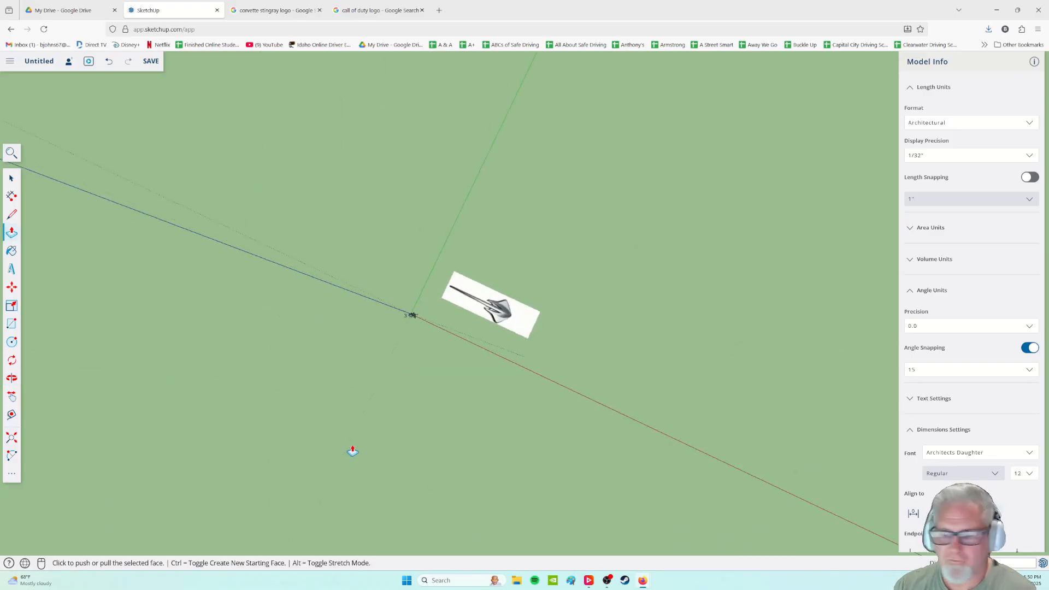
- Draw a short line from the board's square corner on the blue axis along the red-axis edge to mark an offset point
{"action": "scroll", "coordinate": [374, 404], "scroll_direction": "up", "scroll_amount": 6}
{"action": "middle_click_drag", "start_coordinate": [490, 252], "coordinate": [504, 417], "text": "shift"}
{"action": "scroll", "coordinate": [511, 412], "scroll_direction": "up", "scroll_amount": 7}
{"action": "scroll", "coordinate": [399, 327], "scroll_direction": "up", "scroll_amount": 3}
{"action": "middle_click_drag", "start_coordinate": [395, 324], "coordinate": [546, 437], "text": "shift"}
{"action": "scroll", "coordinate": [532, 429], "scroll_direction": "up", "scroll_amount": 8}
{"action": "middle_click_drag", "start_coordinate": [596, 392], "coordinate": [802, 214]}
{"action": "middle_click_drag", "start_coordinate": [520, 347], "coordinate": [460, 412]}
{"action": "scroll", "coordinate": [514, 496], "scroll_direction": "up", "scroll_amount": 2}
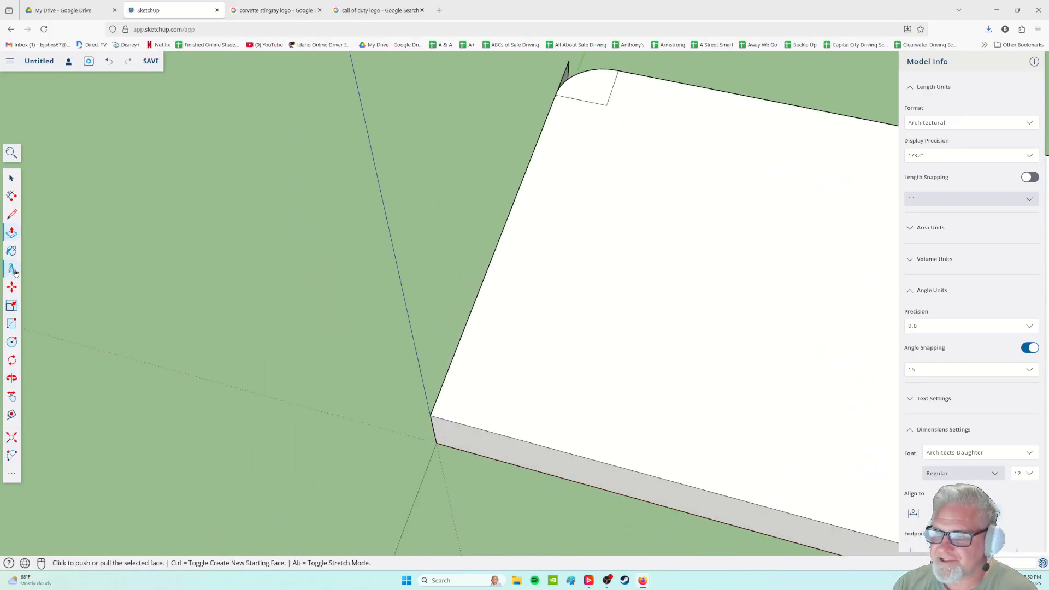
{"action": "left_click", "coordinate": [11, 214]}
{"action": "left_click", "coordinate": [431, 415]}
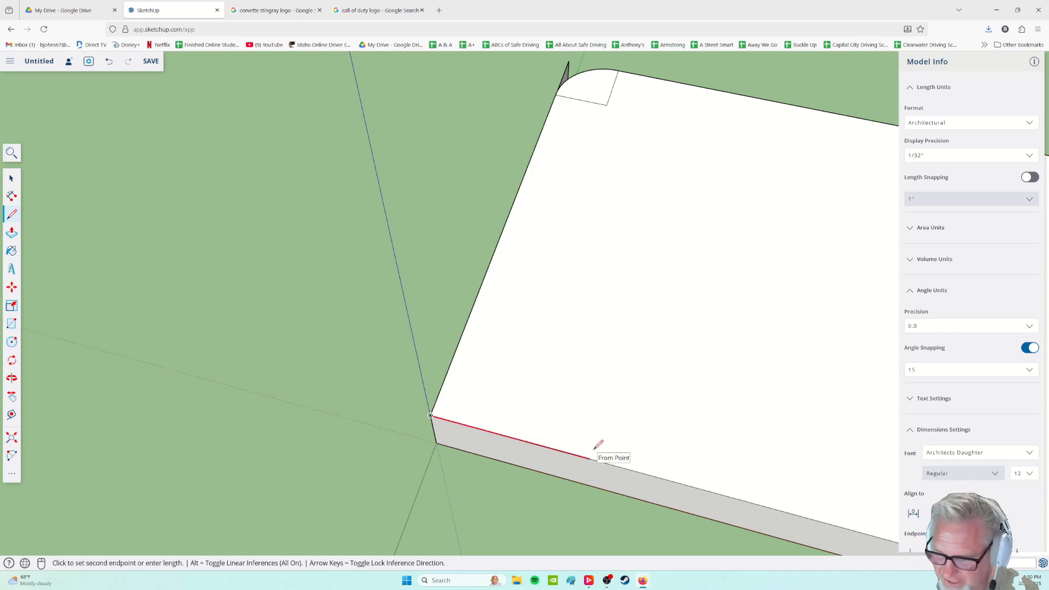
{"action": "key", "text": "Escape"}
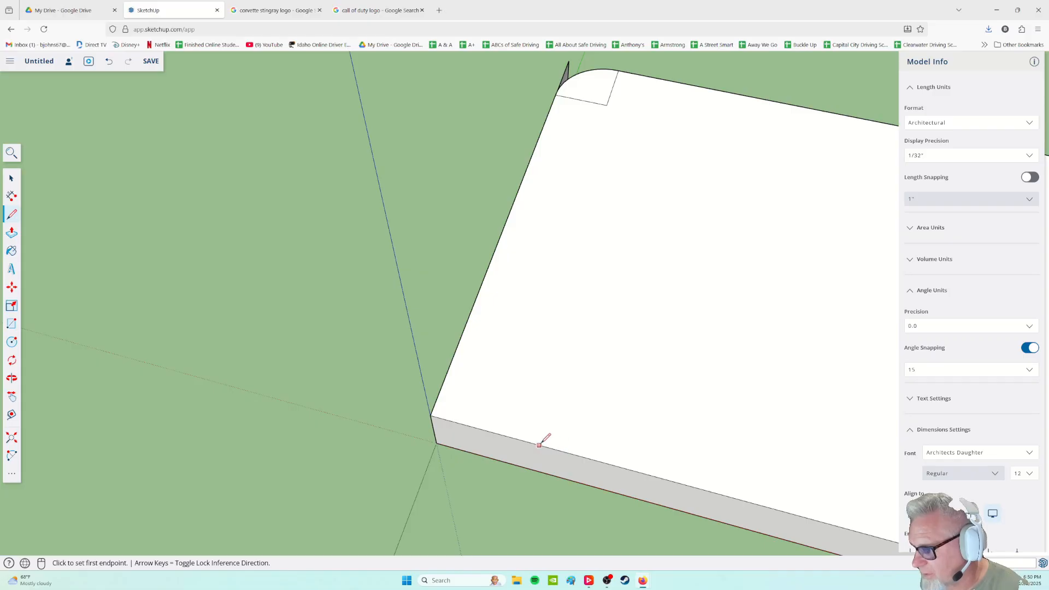
- Draw a guide line from the marked point inward across the board's top face, perpendicular to the red-axis edge
{"action": "left_click", "coordinate": [495, 433]}
{"action": "left_click", "coordinate": [522, 357]}
{"action": "middle_click_drag", "start_coordinate": [637, 421], "coordinate": [272, 516]}
{"action": "key", "text": "Escape"}
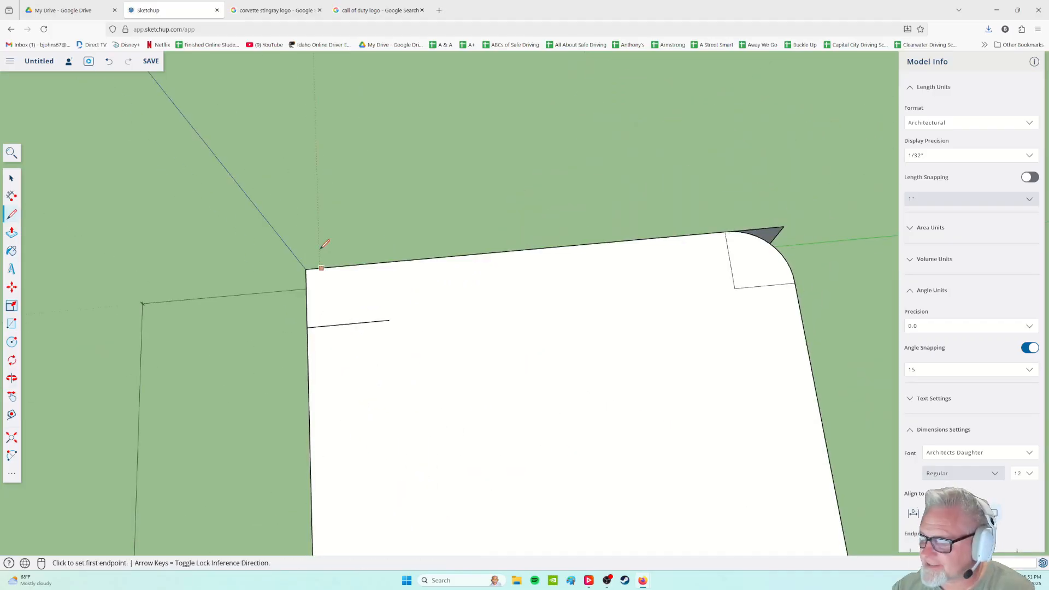
- Mark an offset point from the same corner along the green-axis edge and join it to the guide line, closing the corner square
{"action": "scroll", "coordinate": [323, 245], "scroll_direction": "up", "scroll_amount": 2}
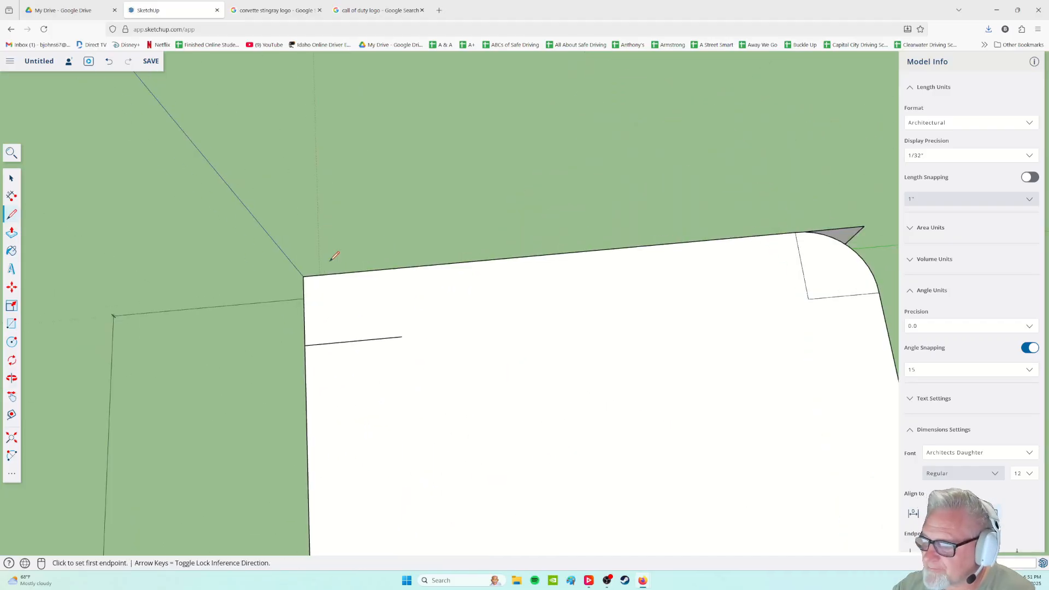
{"action": "left_click", "coordinate": [304, 276]}
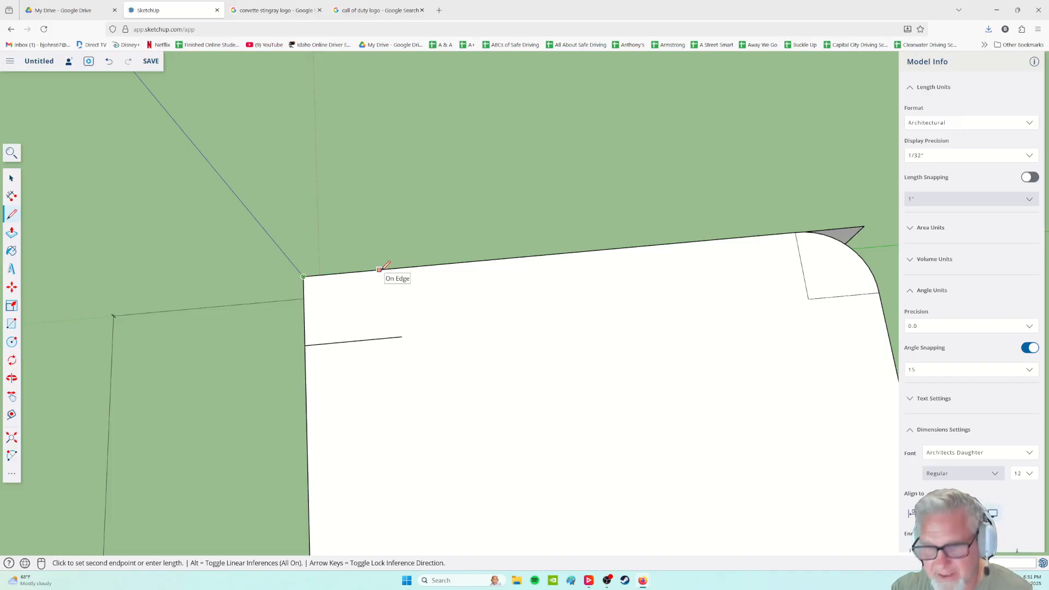
{"action": "key", "text": "Escape"}
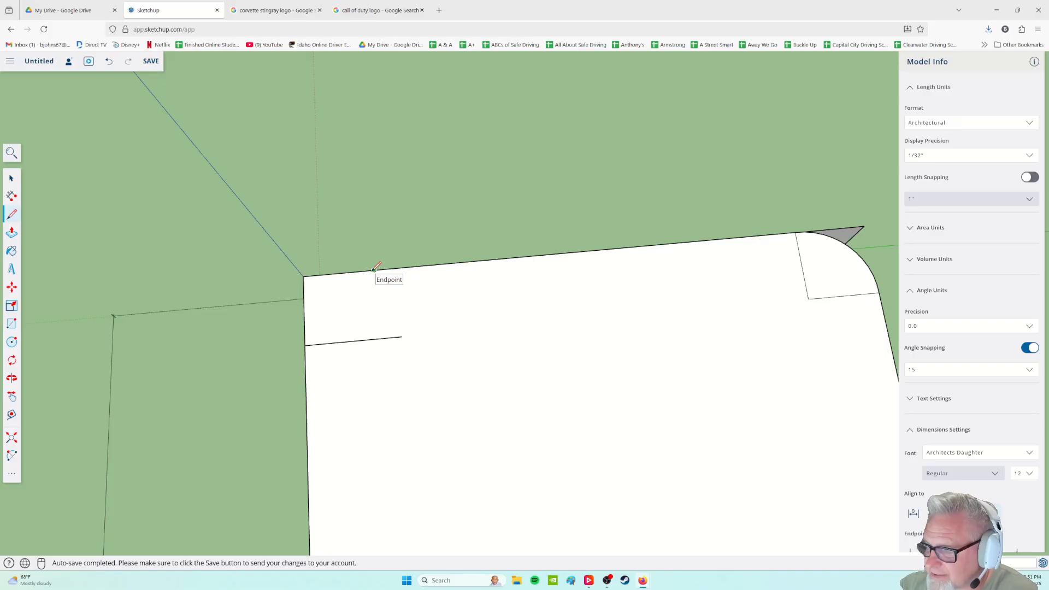
{"action": "left_click", "coordinate": [374, 270]}
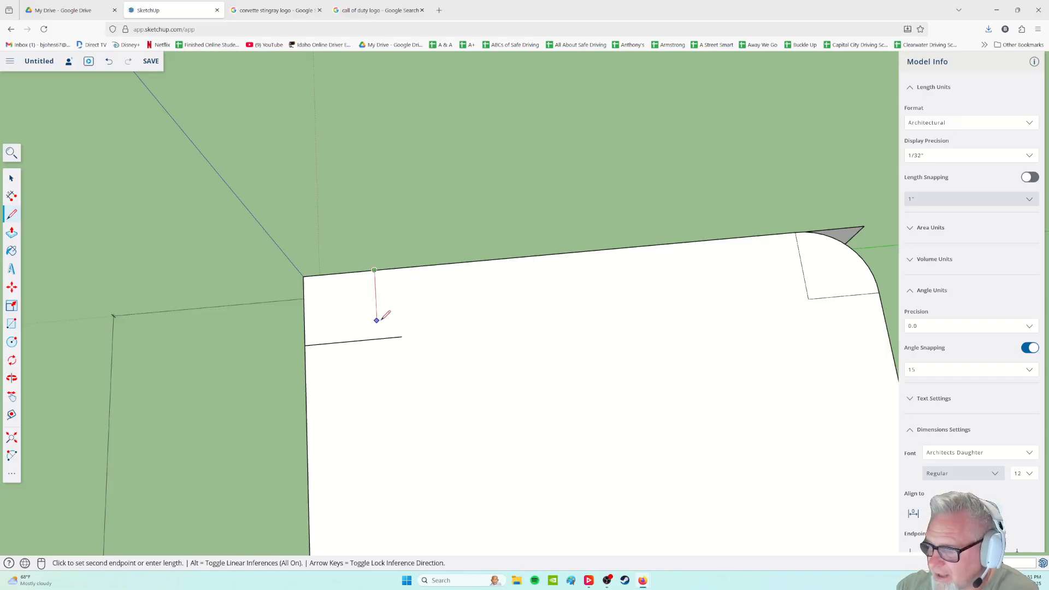
{"action": "left_click", "coordinate": [378, 339]}
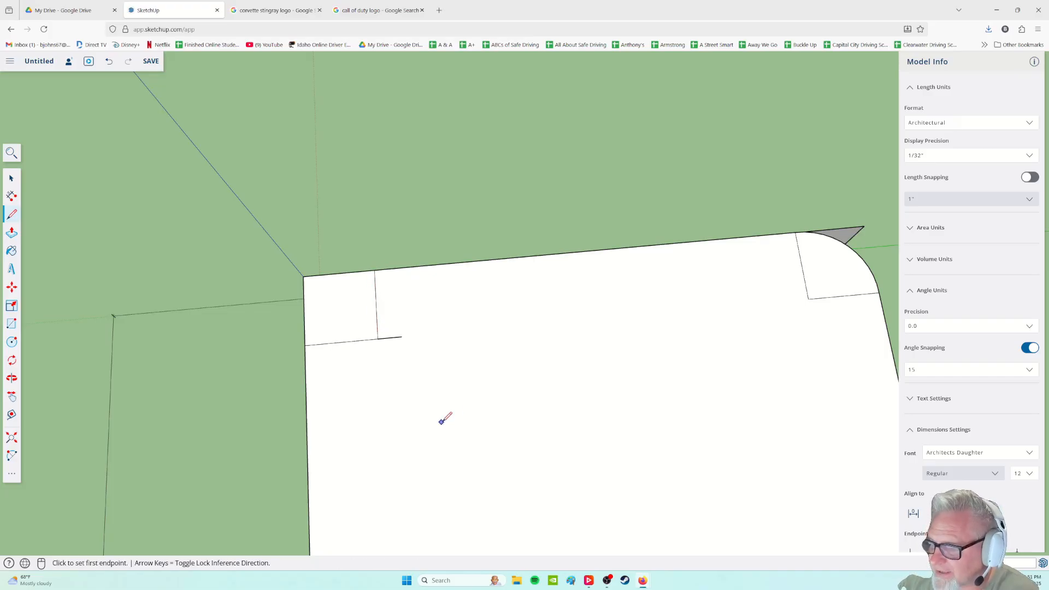
- Delete the piece of guide line that sticks out past the corner square
{"action": "scroll", "coordinate": [369, 400], "scroll_direction": "up", "scroll_amount": 2}
{"action": "left_click", "coordinate": [12, 179]}
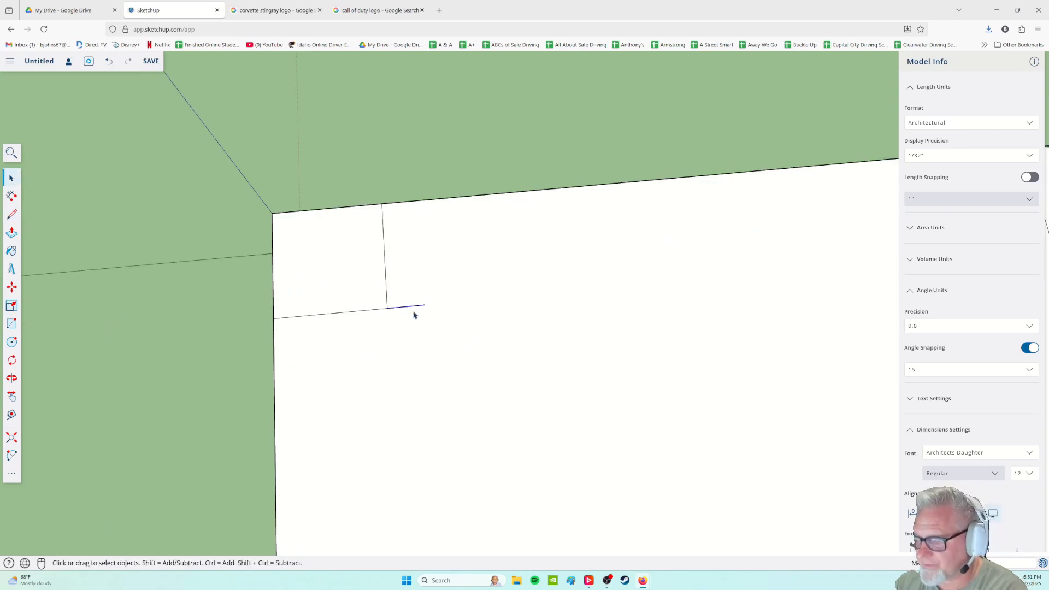
{"action": "middle_click_drag", "start_coordinate": [483, 330], "coordinate": [435, 418]}
{"action": "scroll", "coordinate": [434, 418], "scroll_direction": "up", "scroll_amount": 2}
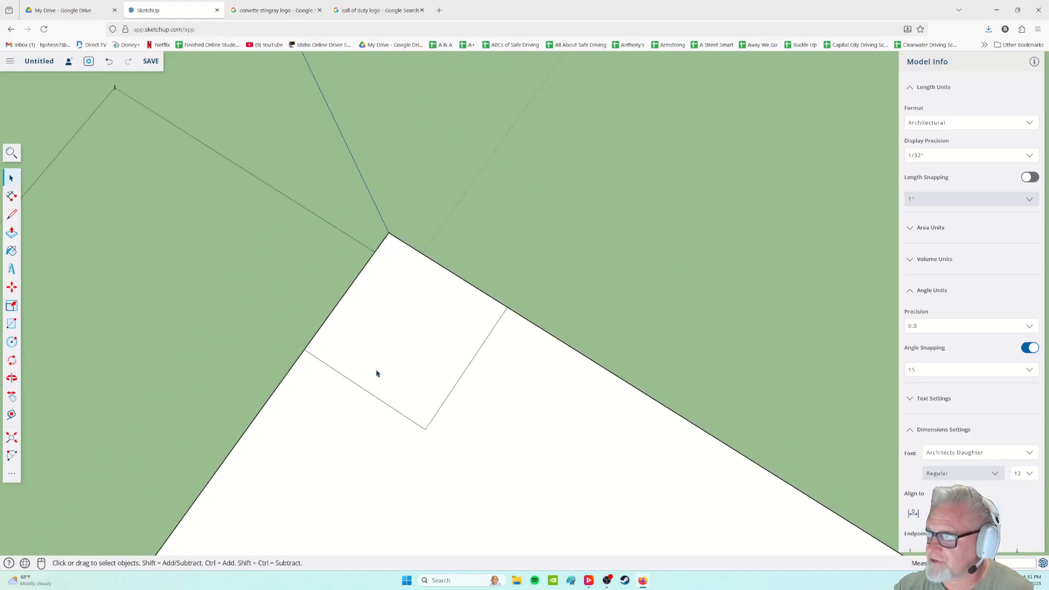
- Draw the corner square's diagonal from the board's outer corner to the square's inner corner
{"action": "left_click", "coordinate": [11, 215]}
{"action": "left_click", "coordinate": [392, 231]}
{"action": "left_click", "coordinate": [425, 428]}
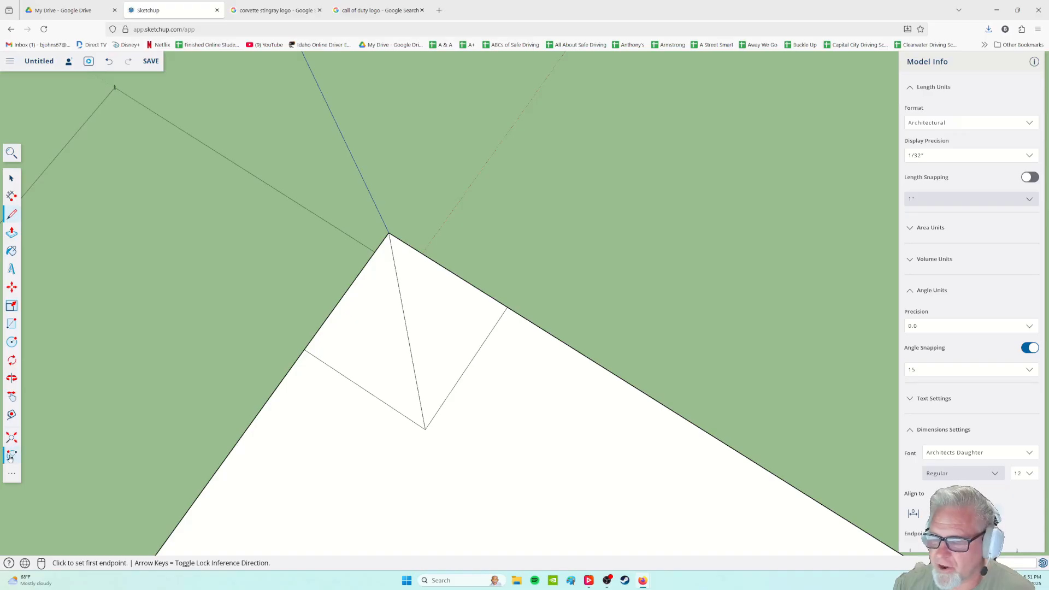
{"action": "left_click", "coordinate": [11, 455]}
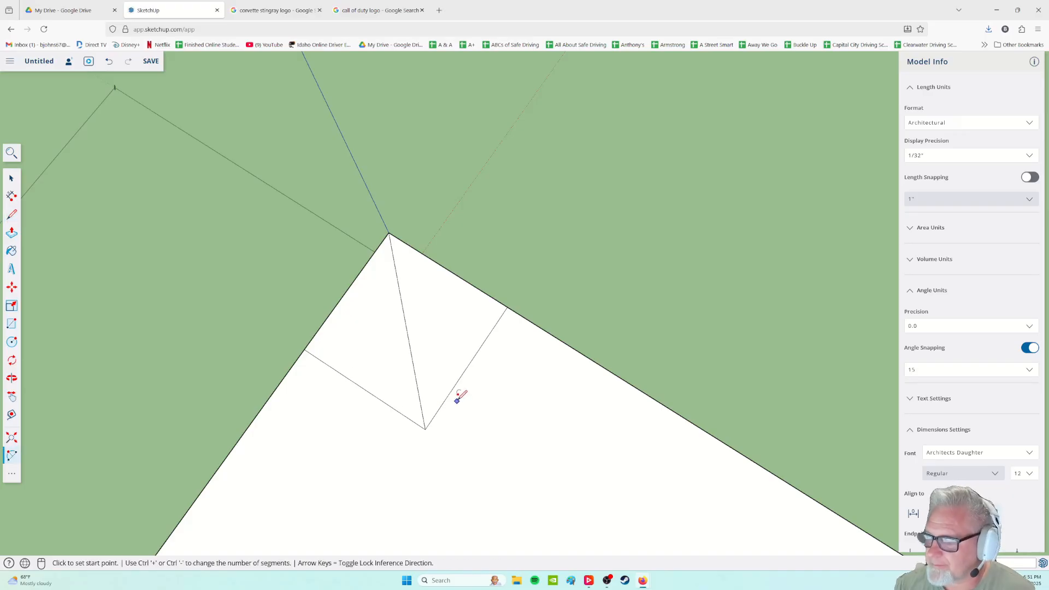
{"action": "left_click", "coordinate": [304, 350]}
{"action": "left_click", "coordinate": [507, 307]}
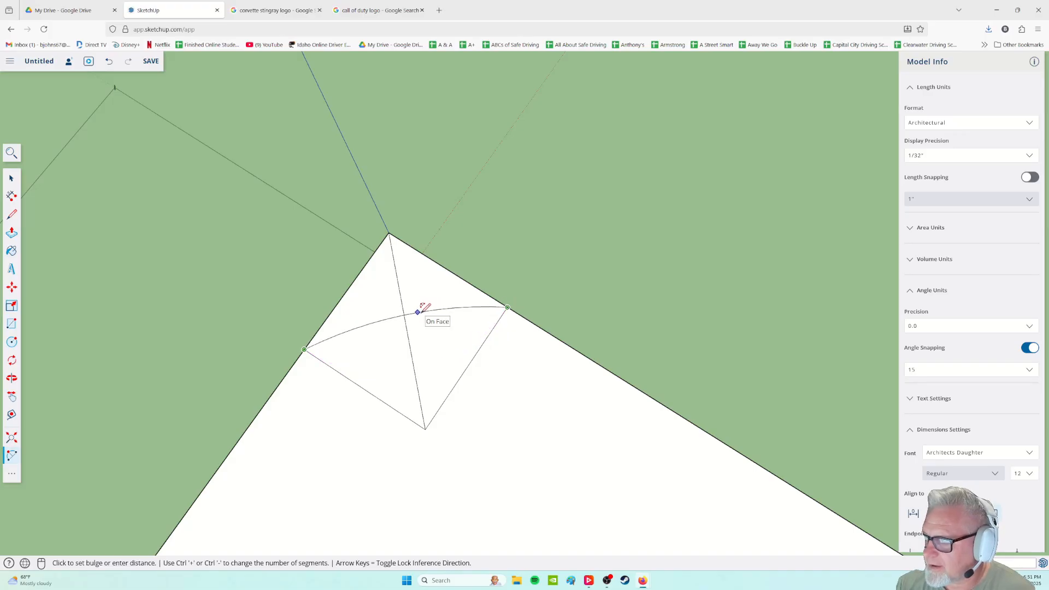
{"action": "key", "text": "Escape"}
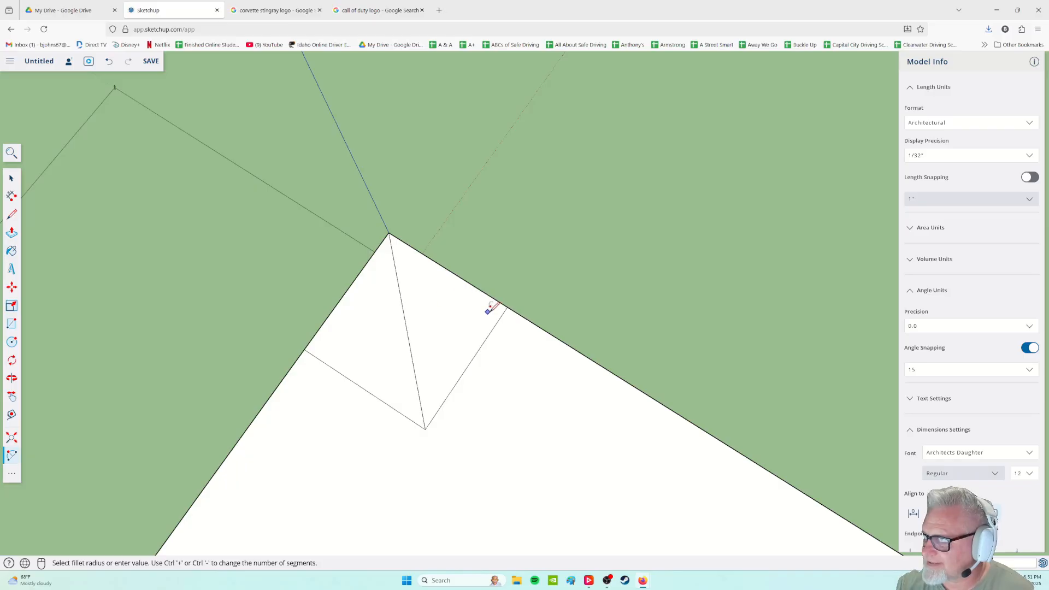
- Draw a two-point arc between the new square's endpoints on the board edges, with its bulge set on the diagonal
{"action": "left_click", "coordinate": [508, 307]}
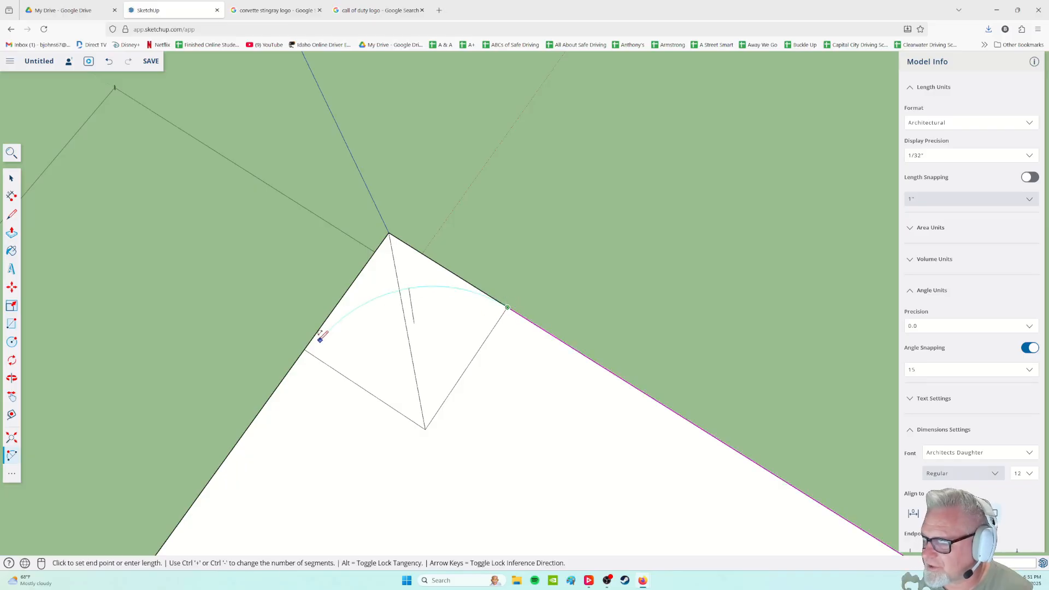
{"action": "left_click", "coordinate": [306, 347]}
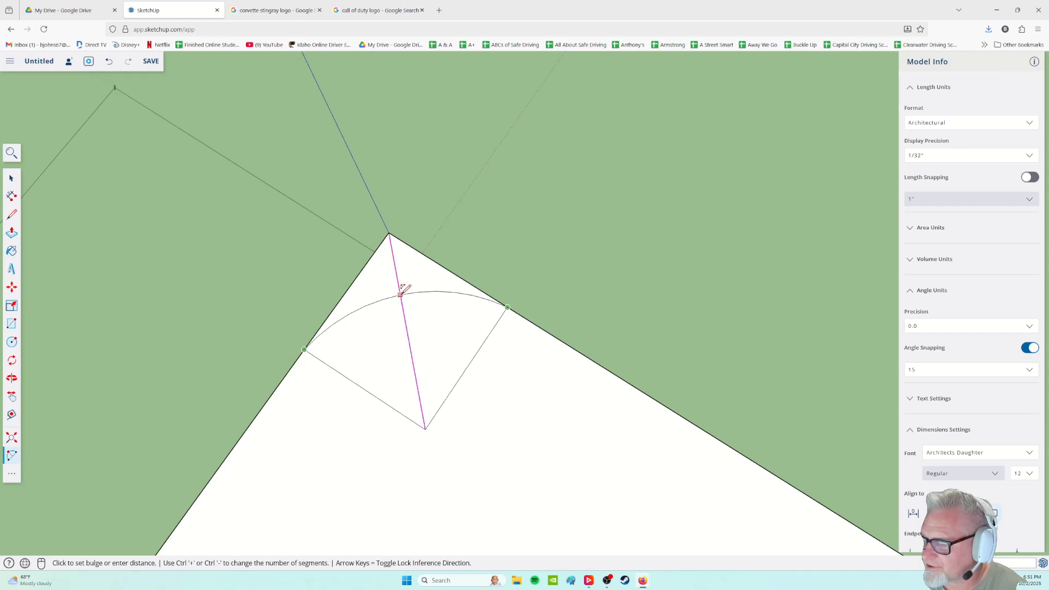
{"action": "left_click", "coordinate": [402, 282]}
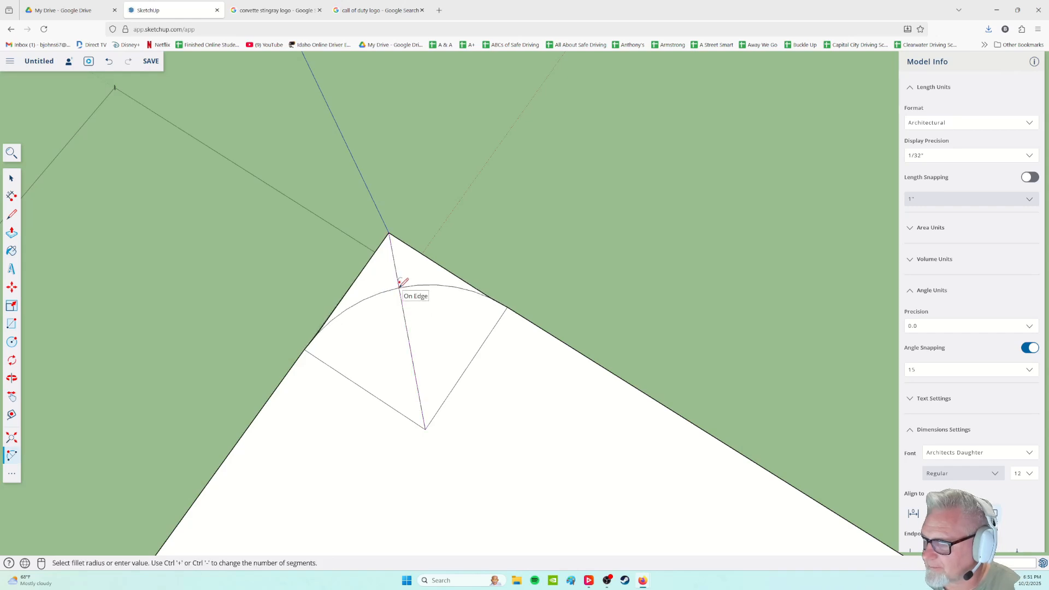
- Examine how the new arc meets both board edges and crosses the diagonal at this corner
{"action": "middle_click_drag", "start_coordinate": [326, 432], "coordinate": [387, 432]}
{"action": "scroll", "coordinate": [391, 477], "scroll_direction": "up", "scroll_amount": 5}
{"action": "middle_click_drag", "start_coordinate": [458, 453], "coordinate": [473, 429], "text": "shift"}
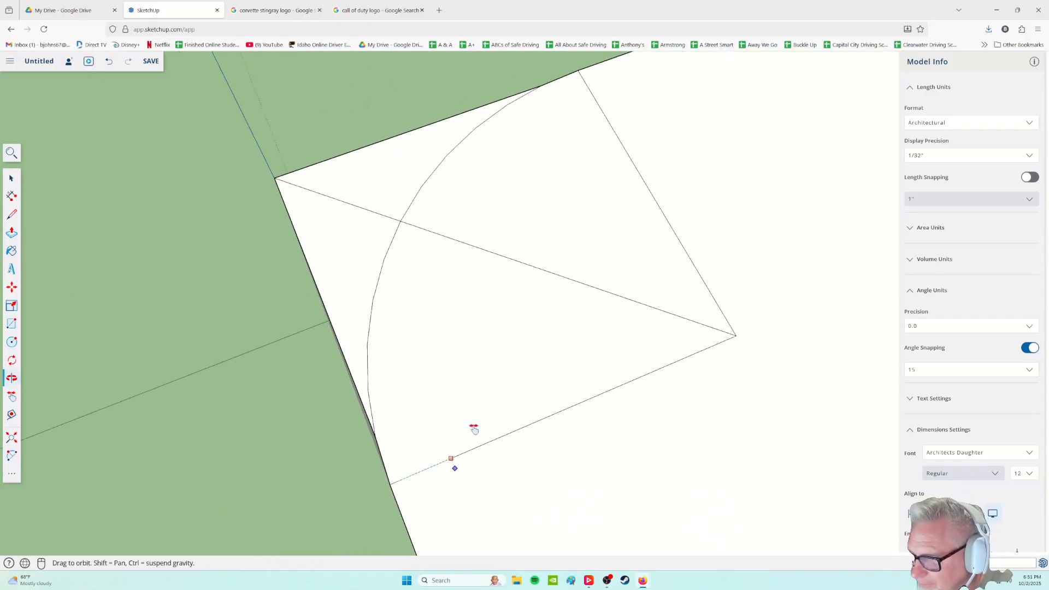
{"action": "scroll", "coordinate": [393, 454], "scroll_direction": "up", "scroll_amount": 4}
{"action": "middle_click_drag", "start_coordinate": [389, 471], "coordinate": [454, 445]}
{"action": "middle_click_drag", "start_coordinate": [445, 508], "coordinate": [450, 498], "text": "shift"}
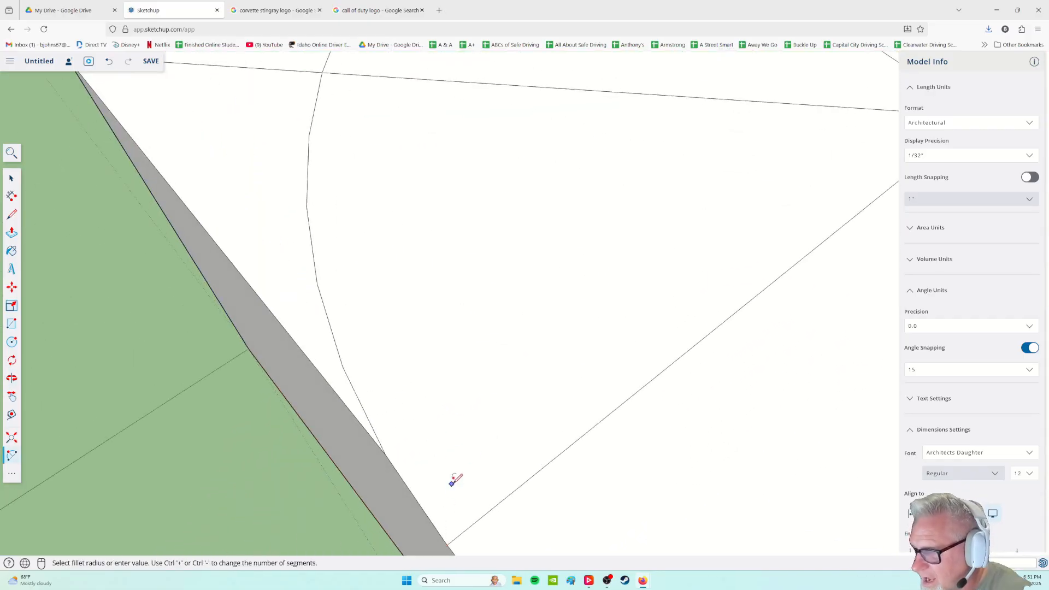
{"action": "scroll", "coordinate": [453, 509], "scroll_direction": "down", "scroll_amount": 2}
{"action": "middle_click_drag", "start_coordinate": [453, 539], "coordinate": [481, 492]}
{"action": "scroll", "coordinate": [527, 405], "scroll_direction": "down", "scroll_amount": 1}
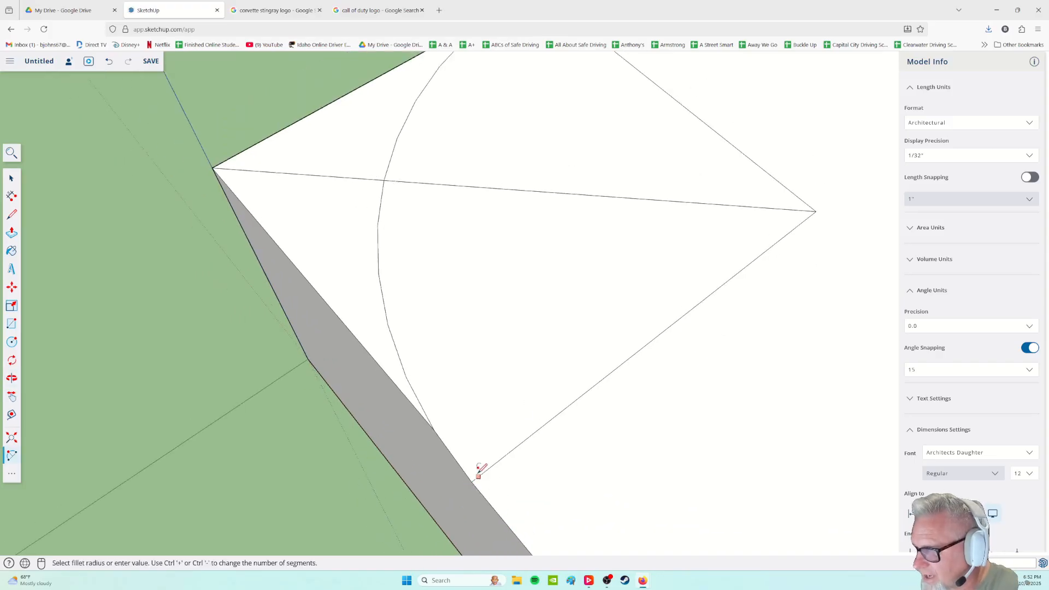
{"action": "middle_click_drag", "start_coordinate": [316, 372], "coordinate": [651, 429]}
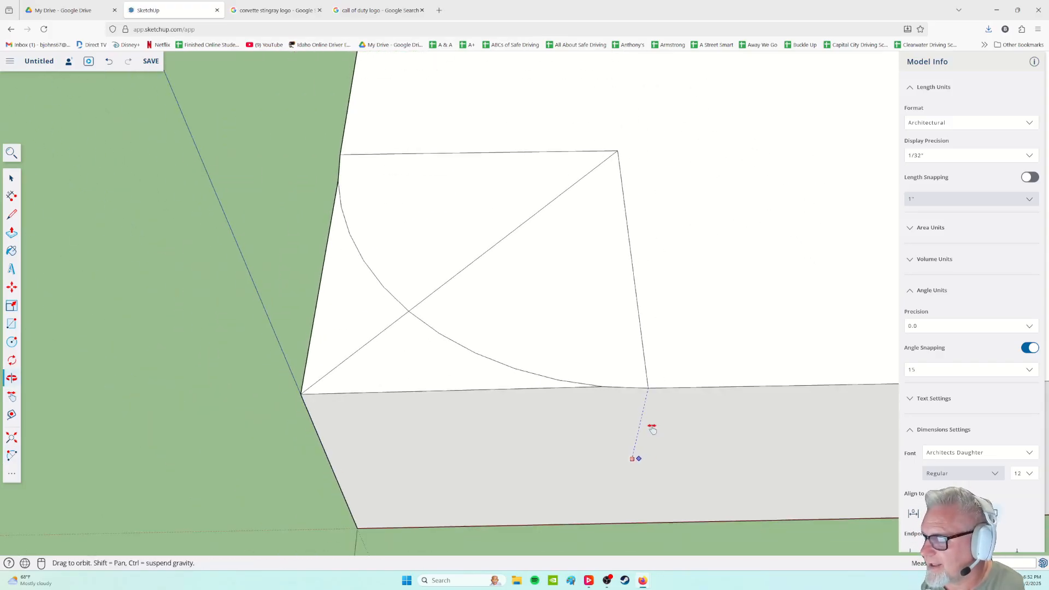
- Try pushing the half of the waste face beside the red-axis edge down, and undo both the push and the arc
{"action": "left_click", "coordinate": [11, 235]}
{"action": "left_click", "coordinate": [413, 381]}
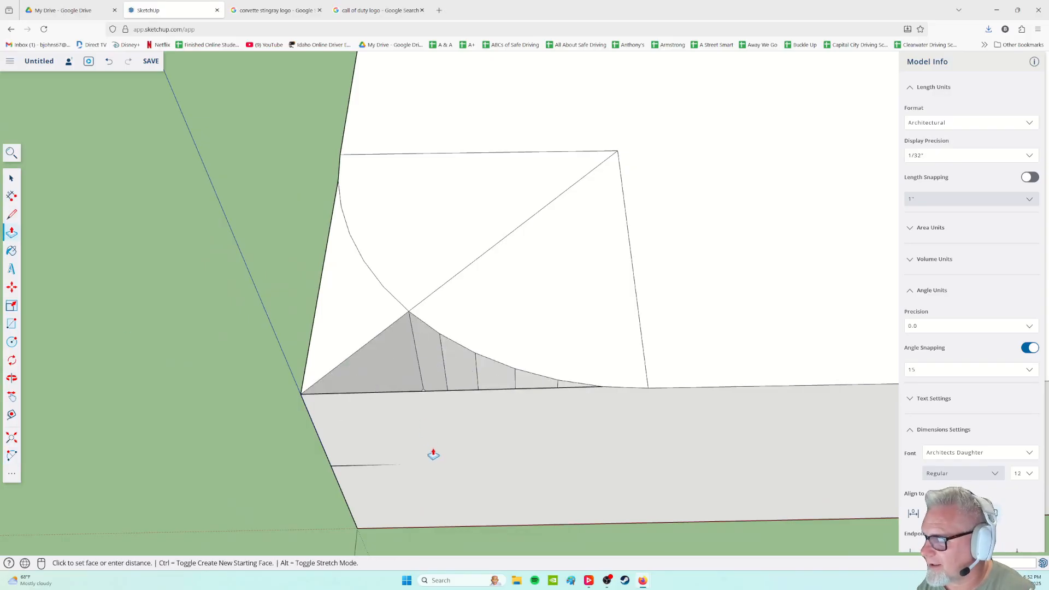
{"action": "left_click", "coordinate": [446, 512]}
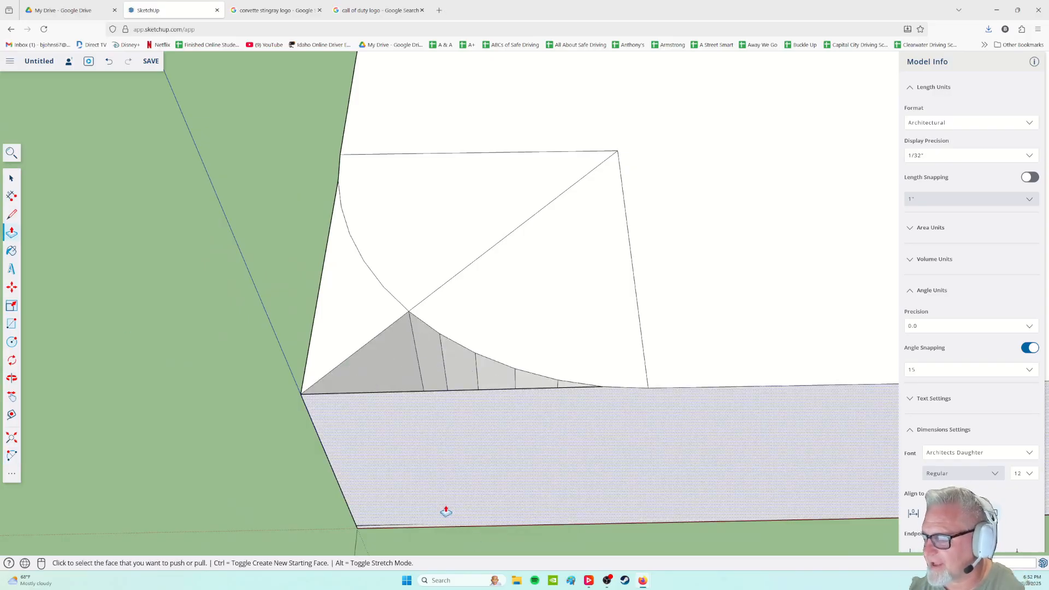
{"action": "key", "text": "ctrl+z"}
{"action": "key", "text": "ctrl+z"}
{"action": "middle_click_drag", "start_coordinate": [527, 492], "coordinate": [436, 455]}
{"action": "middle_click_drag", "start_coordinate": [625, 459], "coordinate": [574, 438]}
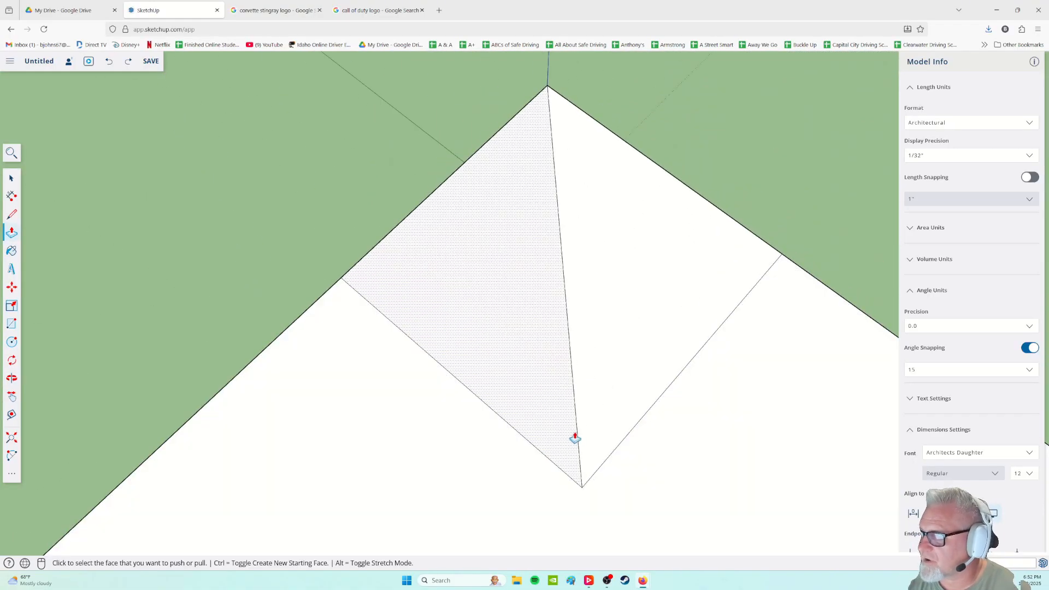
{"action": "scroll", "coordinate": [574, 438], "scroll_direction": "down", "scroll_amount": 2}
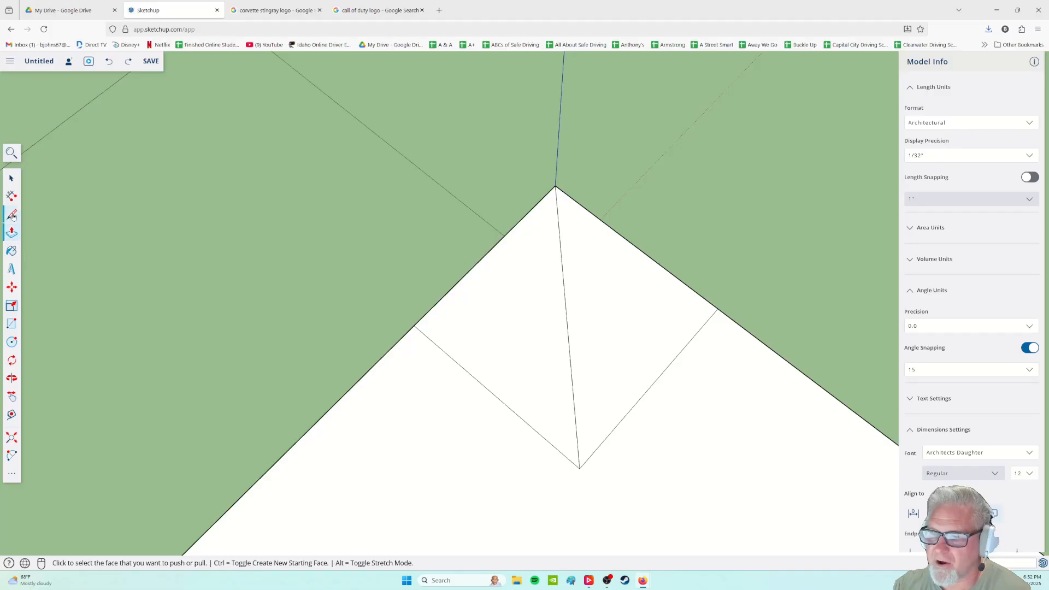
{"action": "left_click", "coordinate": [12, 456]}
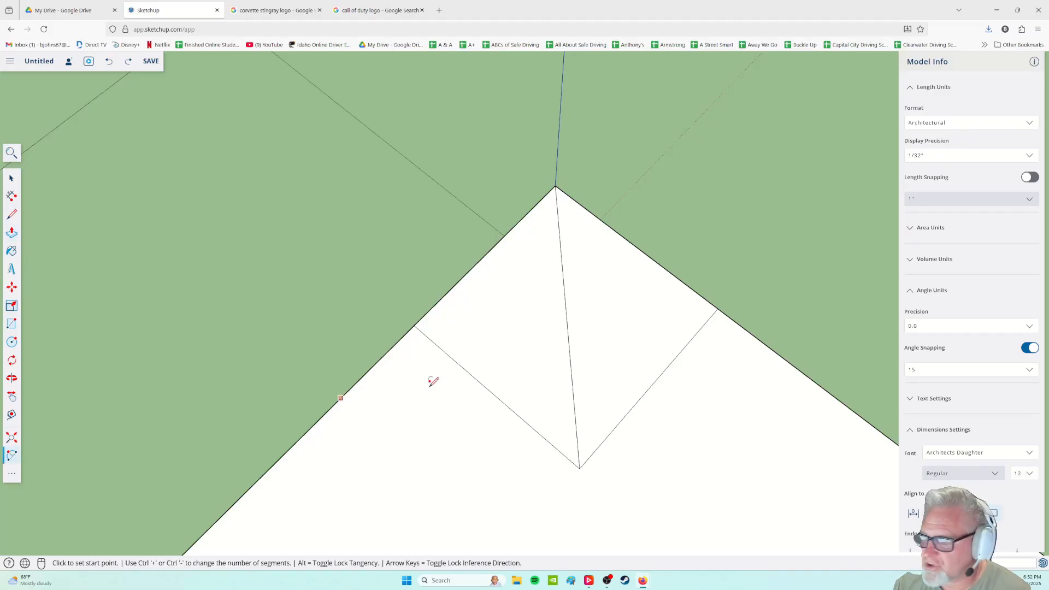
{"action": "left_click", "coordinate": [414, 326]}
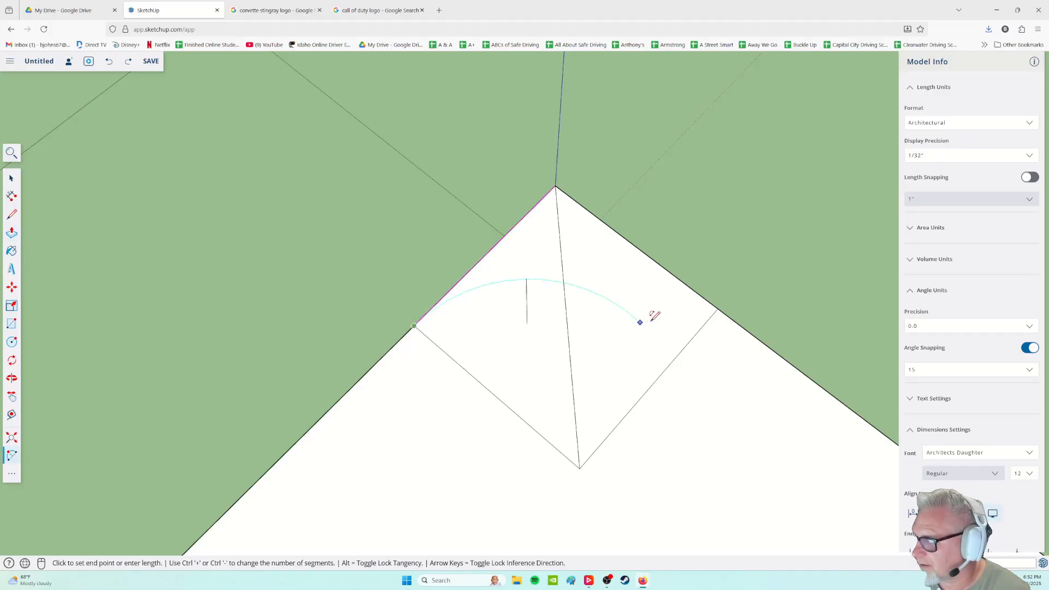
{"action": "left_click", "coordinate": [717, 309]}
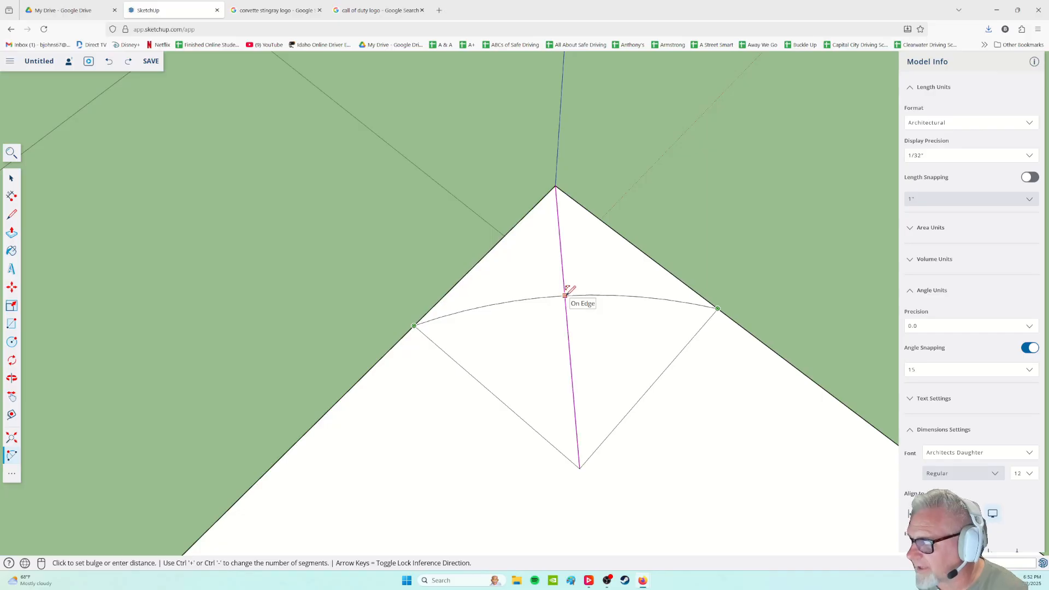
{"action": "key", "text": "Escape"}
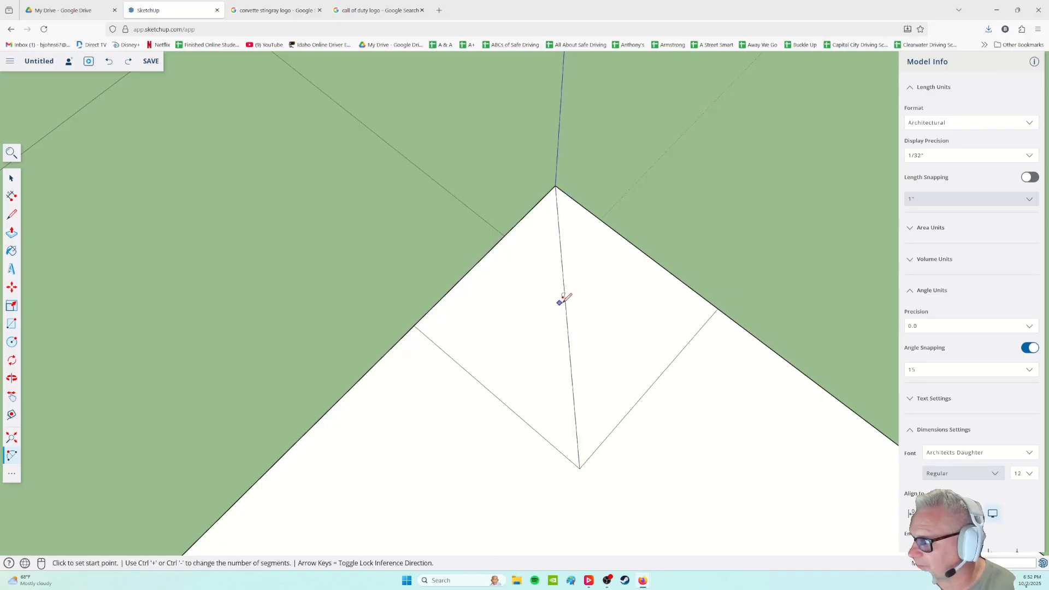
- Try a two-point arc between the corner square's endpoints on the board edges, with its bulge set on the diagonal
{"action": "left_click", "coordinate": [718, 308]}
{"action": "left_click", "coordinate": [414, 326]}
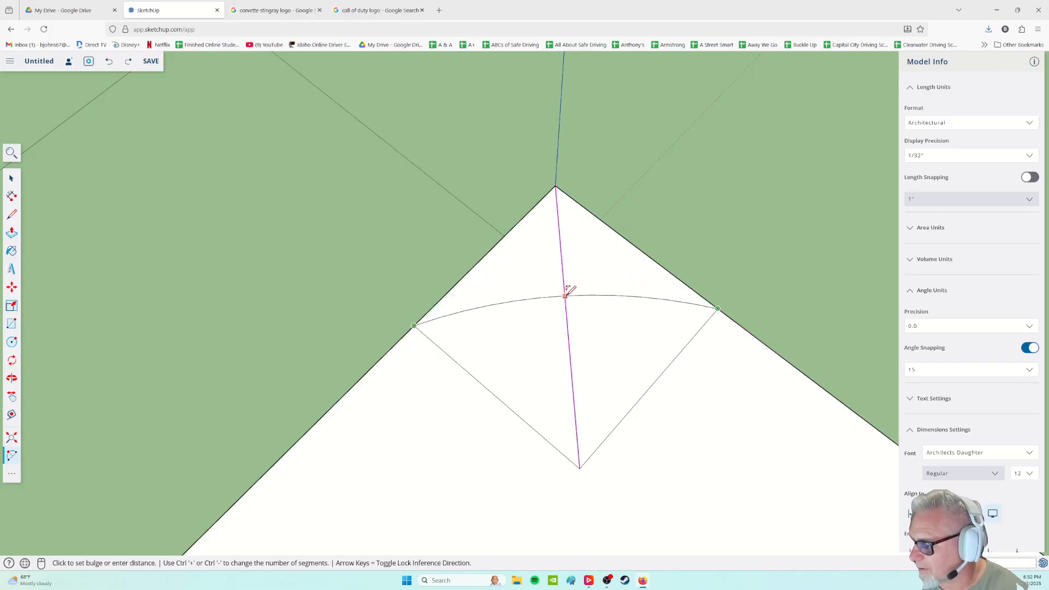
{"action": "middle_click_drag", "start_coordinate": [534, 356], "coordinate": [799, 251]}
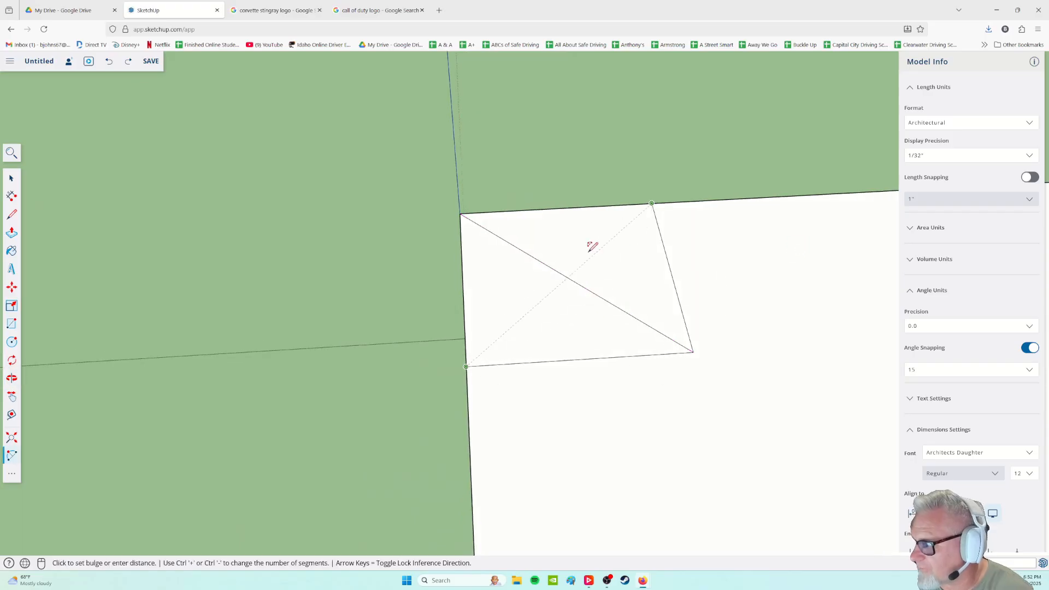
{"action": "middle_click_drag", "start_coordinate": [601, 475], "coordinate": [733, 336]}
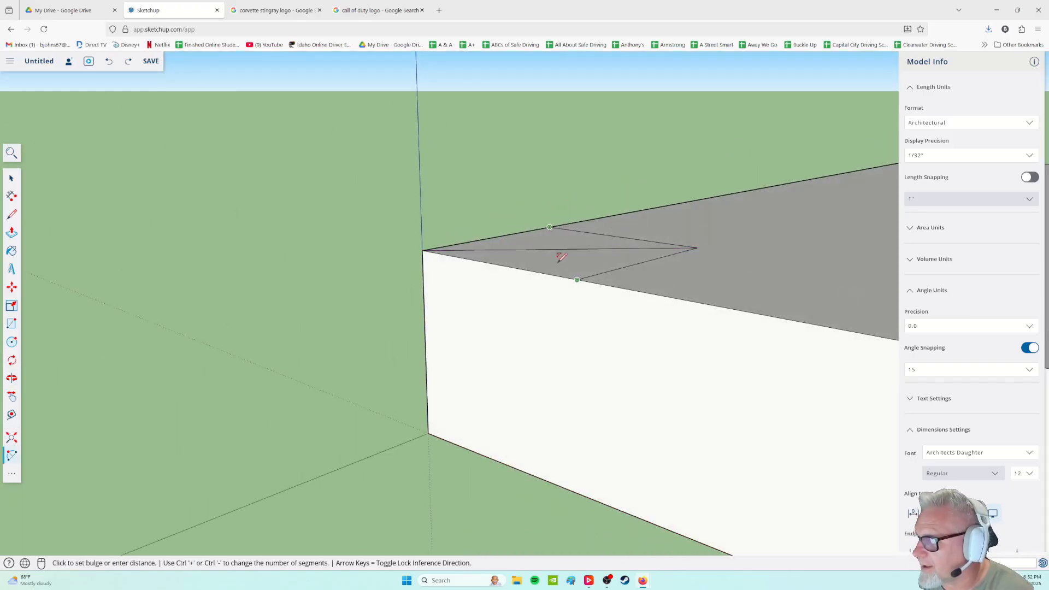
{"action": "left_click", "coordinate": [540, 253]}
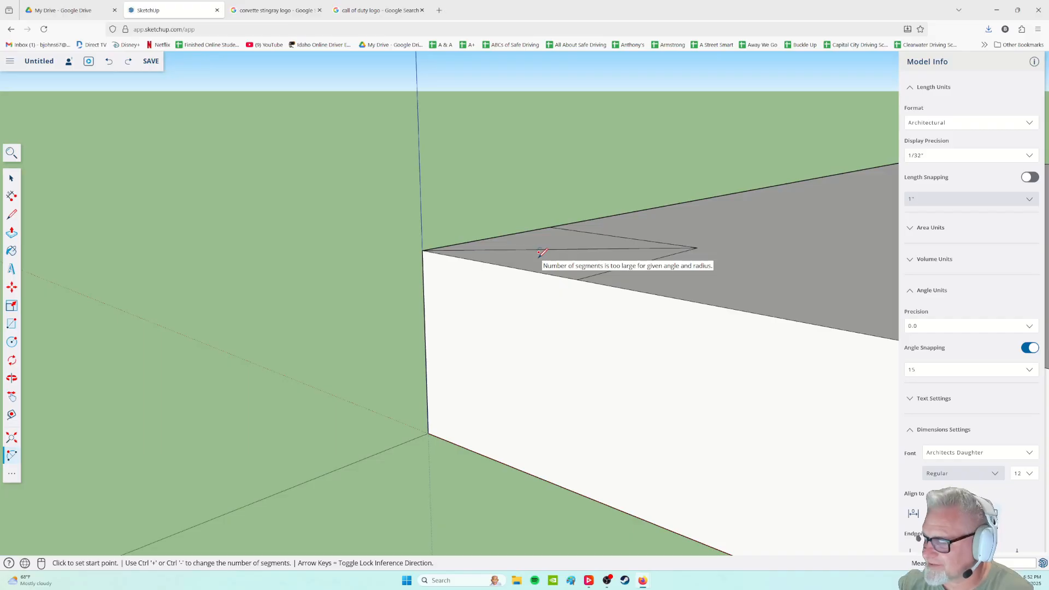
- Delete the diagonal inside the corner square
{"action": "middle_click_drag", "start_coordinate": [689, 265], "coordinate": [475, 432]}
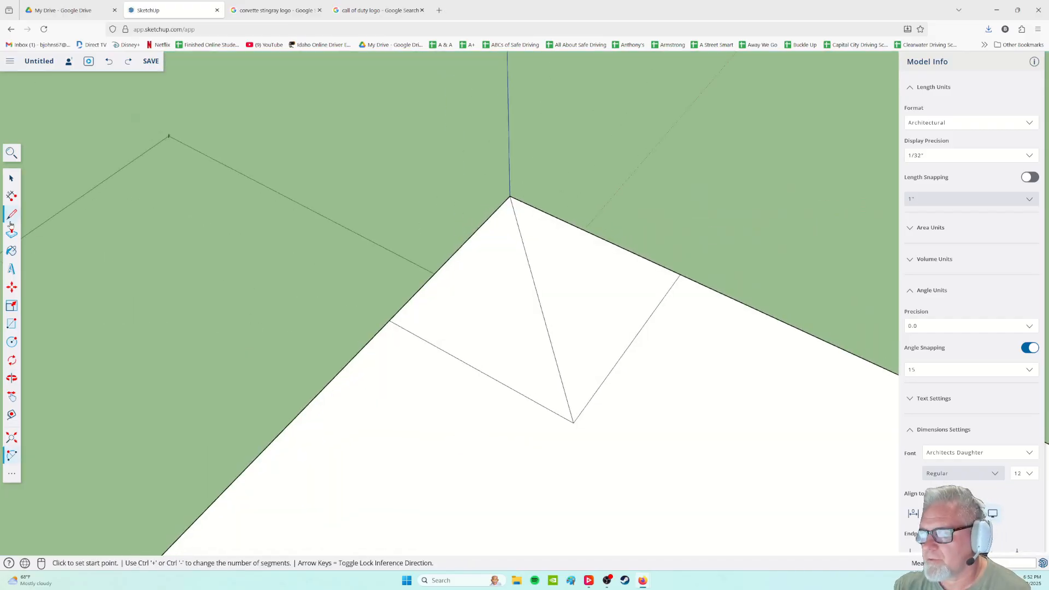
{"action": "left_click", "coordinate": [12, 181]}
{"action": "left_click", "coordinate": [555, 355]}
{"action": "key", "text": "Delete"}
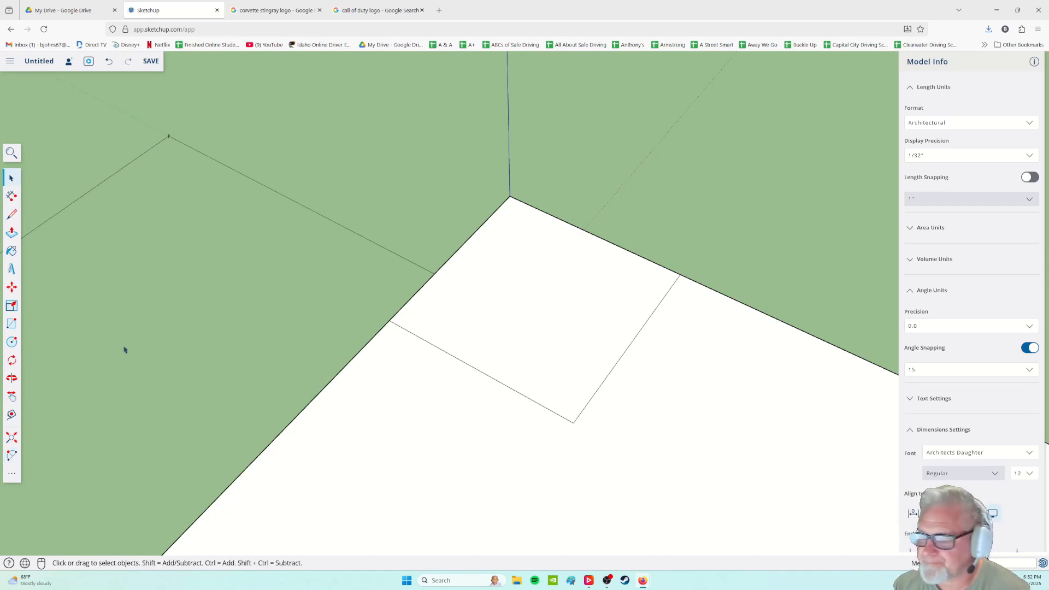
- Try a two-point arc between the empty corner square's endpoints, placing its bulge freehand on the face toward the outer corner
{"action": "left_click", "coordinate": [12, 457]}
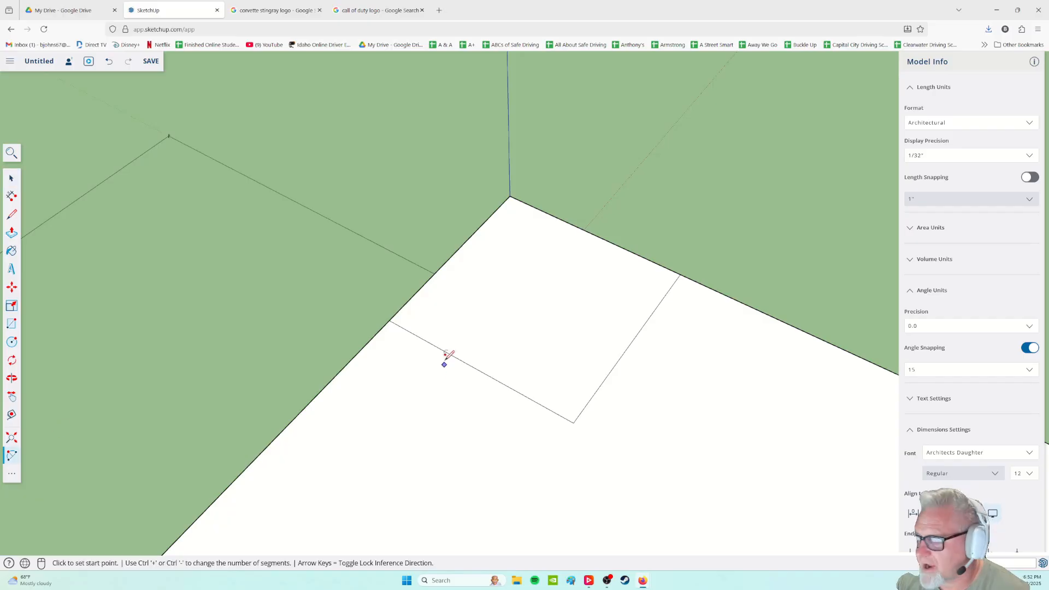
{"action": "left_click", "coordinate": [389, 320]}
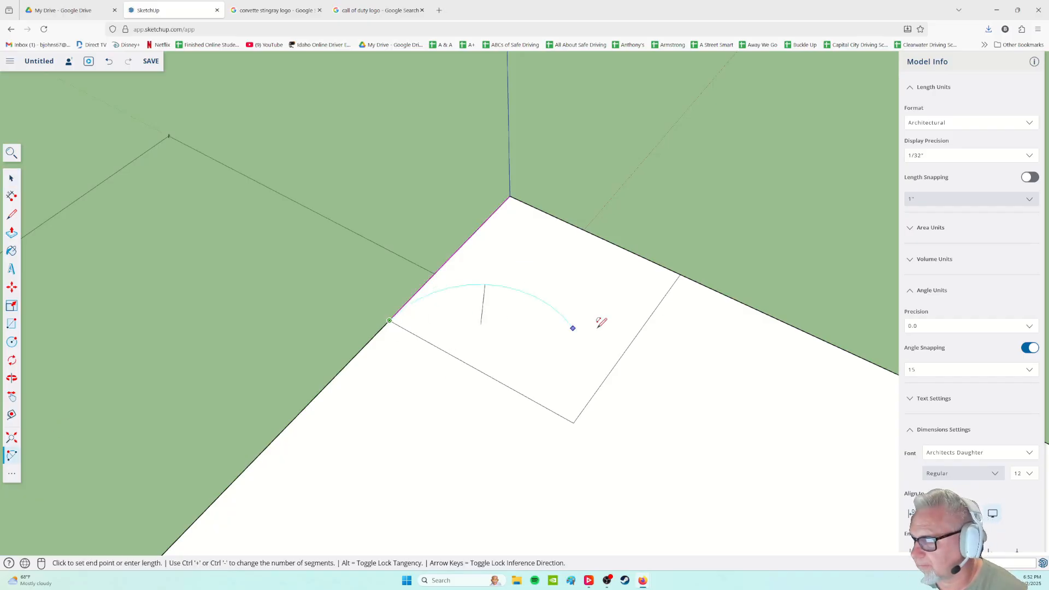
{"action": "left_click", "coordinate": [680, 277]}
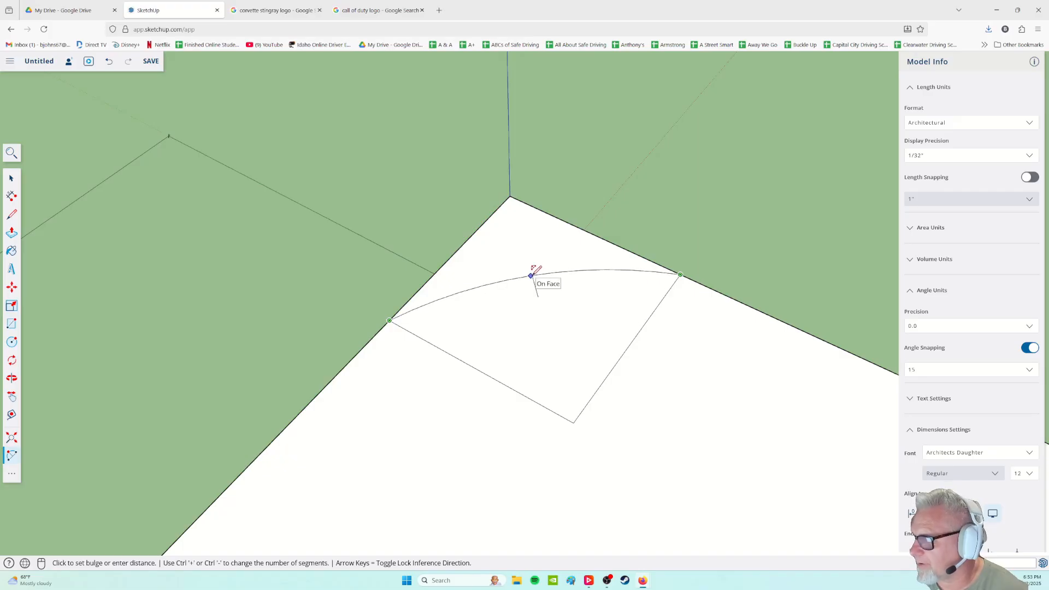
{"action": "left_click", "coordinate": [532, 275]}
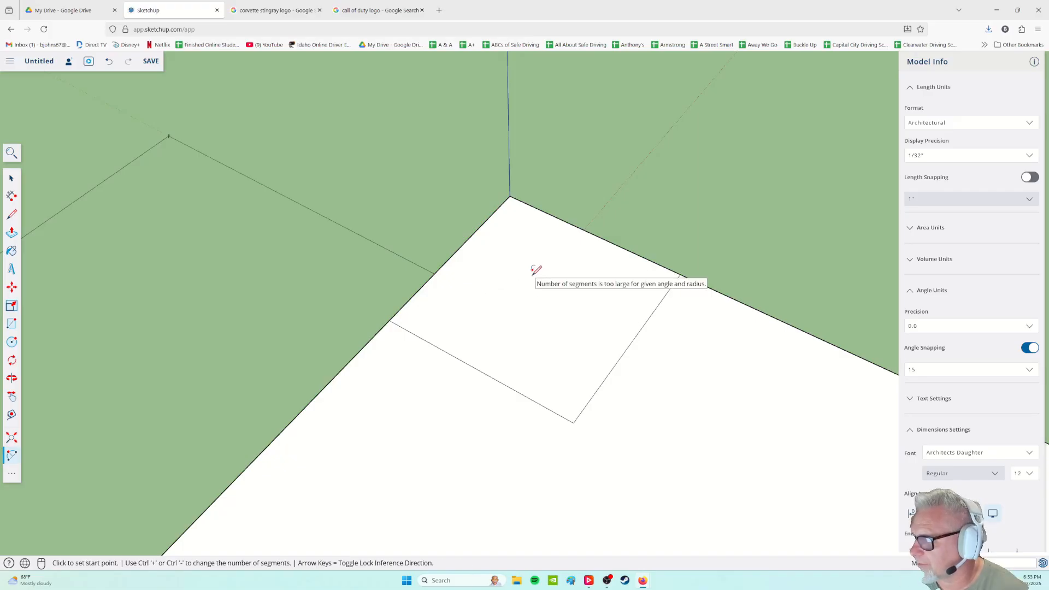
{"action": "middle_click_drag", "start_coordinate": [356, 410], "coordinate": [797, 447]}
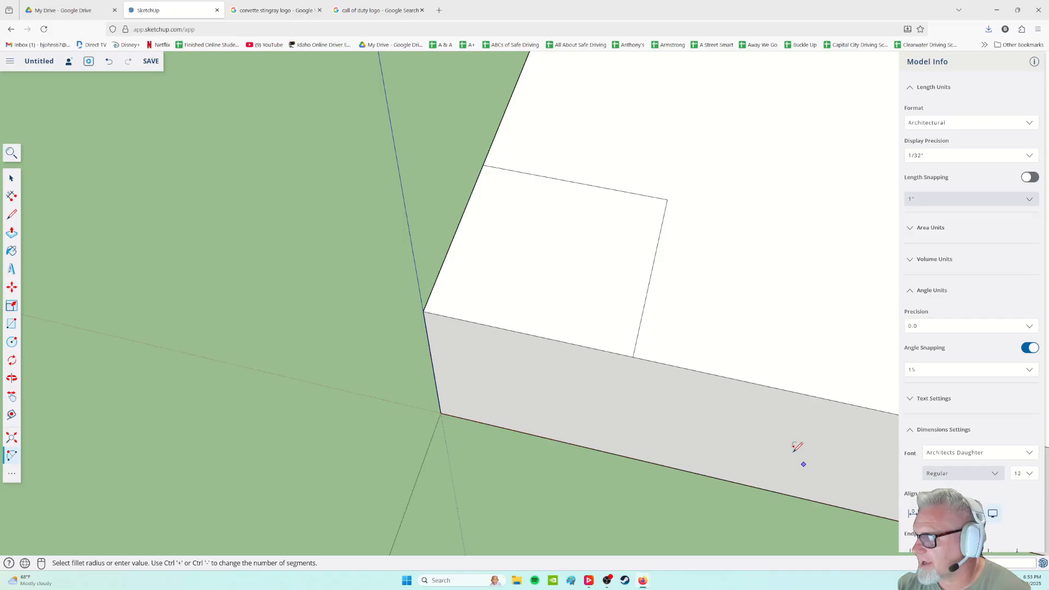
{"action": "left_click", "coordinate": [633, 355]}
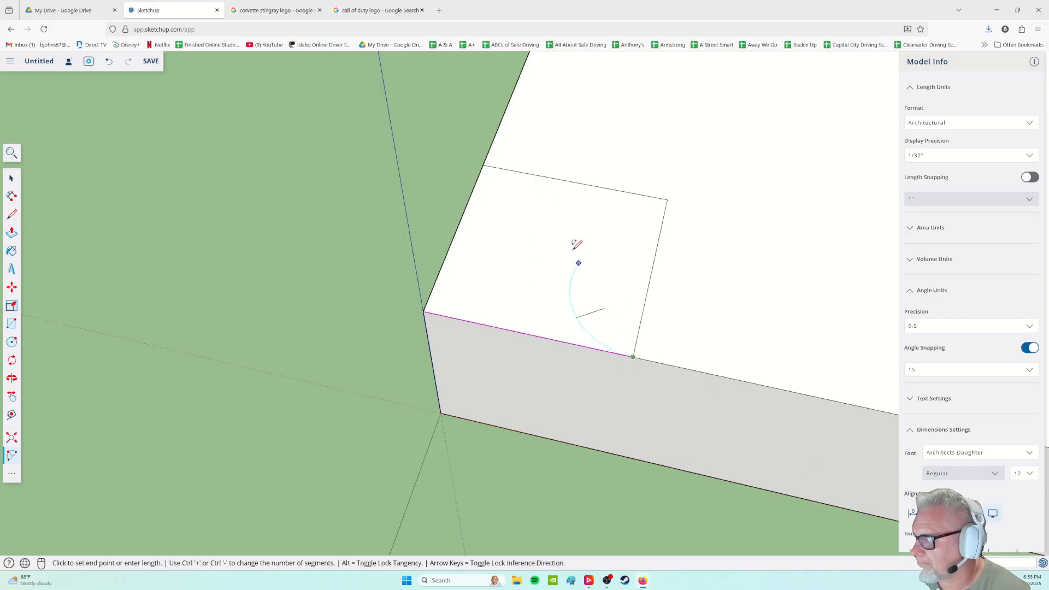
{"action": "left_click", "coordinate": [484, 165]}
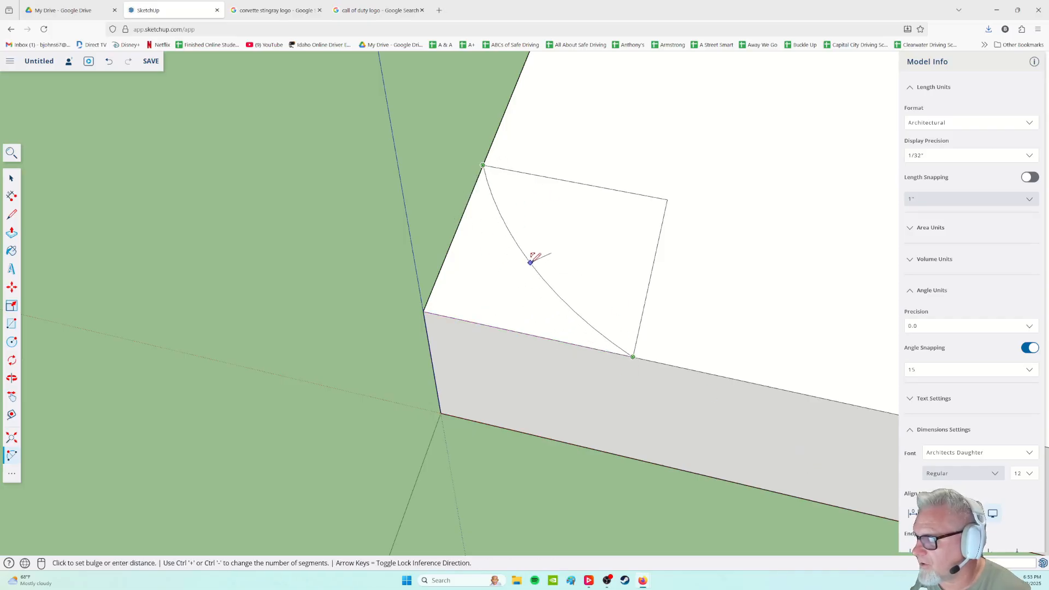
{"action": "key", "text": "Escape"}
- Undo both corner squares and the rounded corner at the board's straight end
{"action": "middle_click_drag", "start_coordinate": [499, 299], "coordinate": [675, 440]}
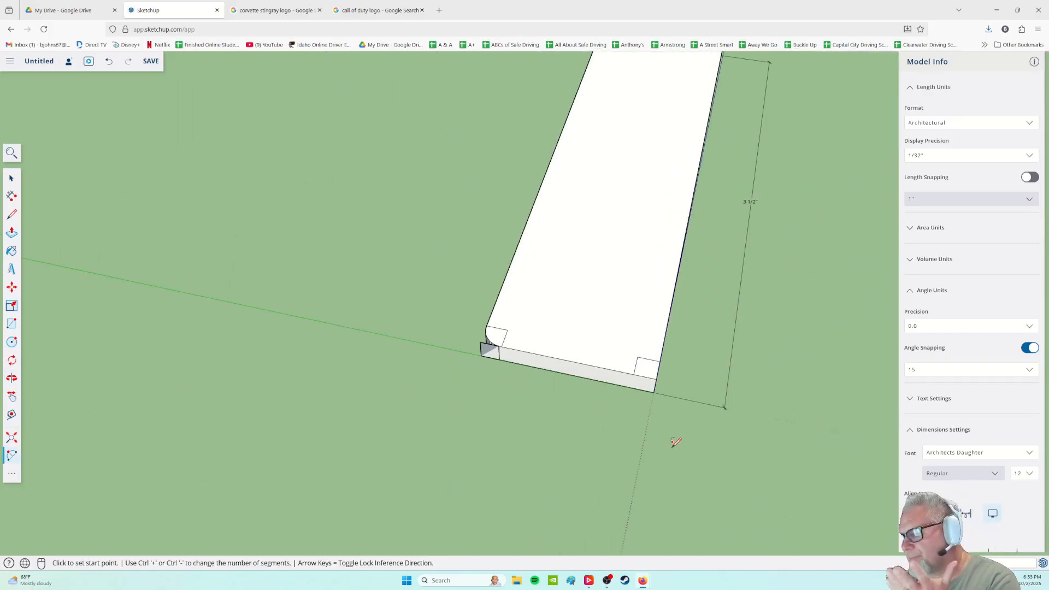
{"action": "scroll", "coordinate": [677, 405], "scroll_direction": "down", "scroll_amount": 3}
{"action": "middle_click_drag", "start_coordinate": [693, 405], "coordinate": [480, 382]}
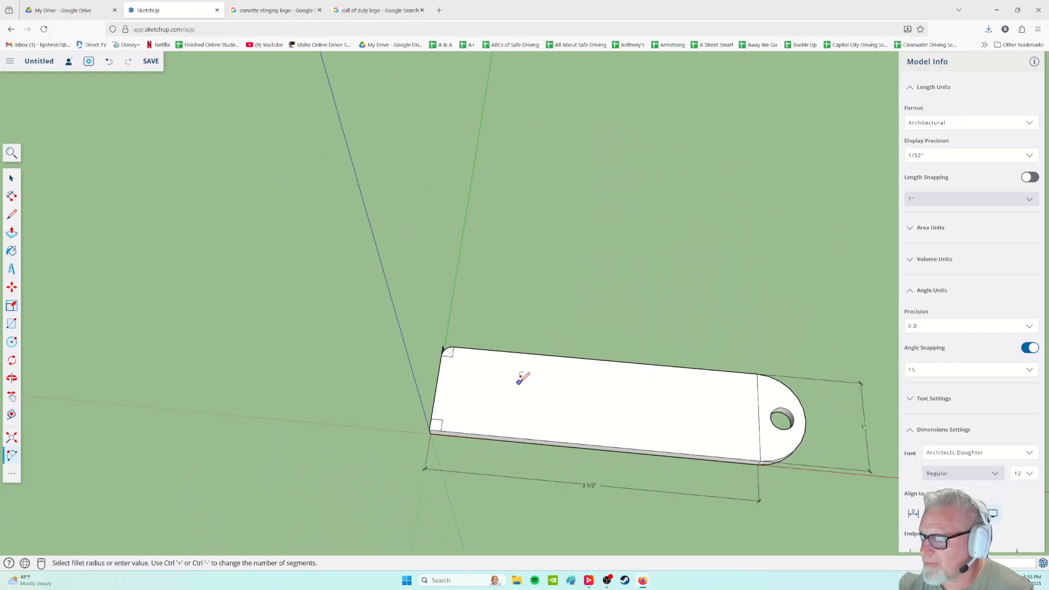
{"action": "middle_click_drag", "start_coordinate": [464, 352], "coordinate": [211, 436]}
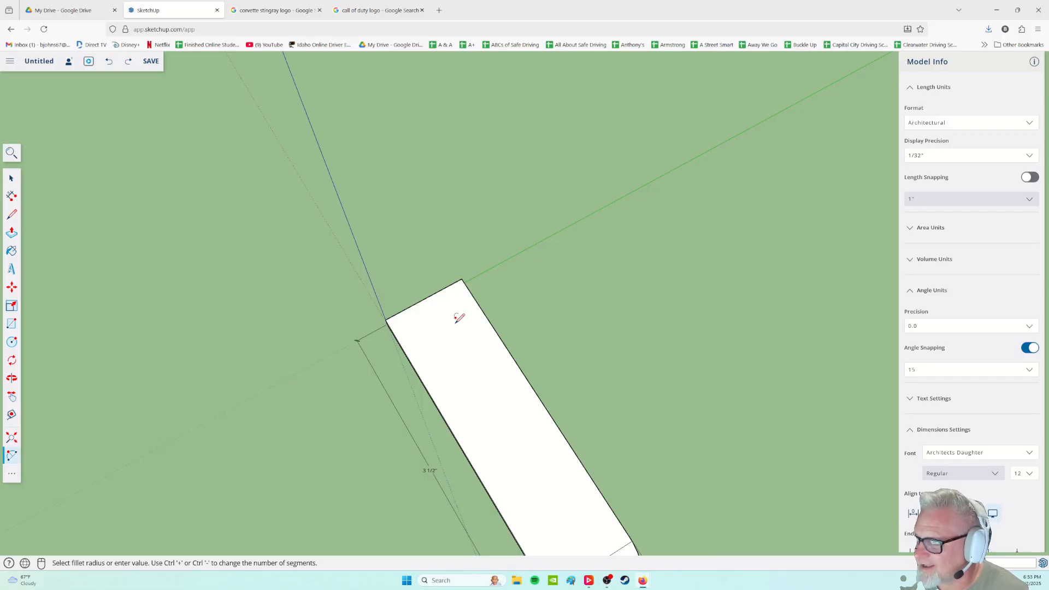
- Draw a two-point arc across the board's full width near its straight end, connecting both long edges and bulging toward the end edge
{"action": "middle_click_drag", "start_coordinate": [459, 318], "coordinate": [527, 412]}
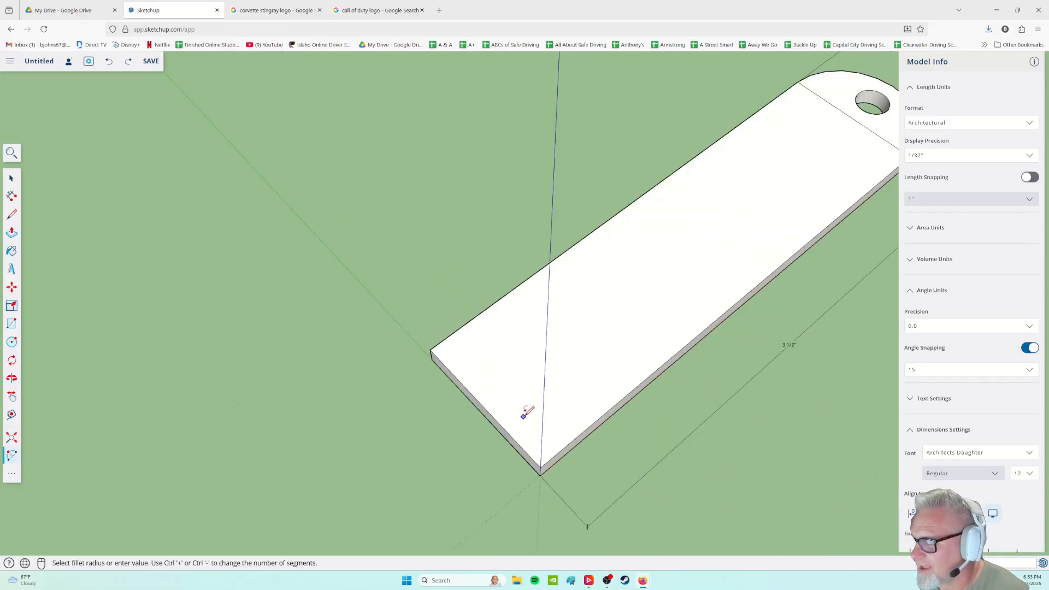
{"action": "scroll", "coordinate": [441, 384], "scroll_direction": "up", "scroll_amount": 3}
{"action": "scroll", "coordinate": [442, 384], "scroll_direction": "up", "scroll_amount": 1}
{"action": "middle_click_drag", "start_coordinate": [442, 383], "coordinate": [841, 290]}
{"action": "middle_click_drag", "start_coordinate": [567, 370], "coordinate": [710, 464], "text": "shift"}
{"action": "scroll", "coordinate": [705, 463], "scroll_direction": "down", "scroll_amount": 3}
{"action": "middle_click_drag", "start_coordinate": [591, 370], "coordinate": [516, 393]}
{"action": "scroll", "coordinate": [522, 386], "scroll_direction": "up", "scroll_amount": 3}
{"action": "middle_click_drag", "start_coordinate": [537, 333], "coordinate": [490, 352]}
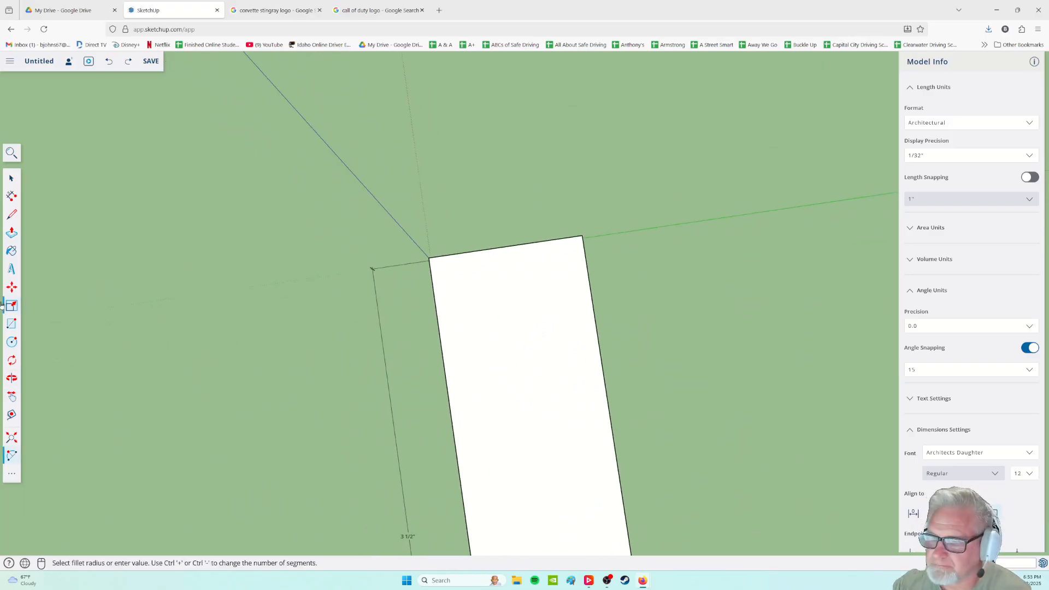
{"action": "left_click", "coordinate": [14, 459]}
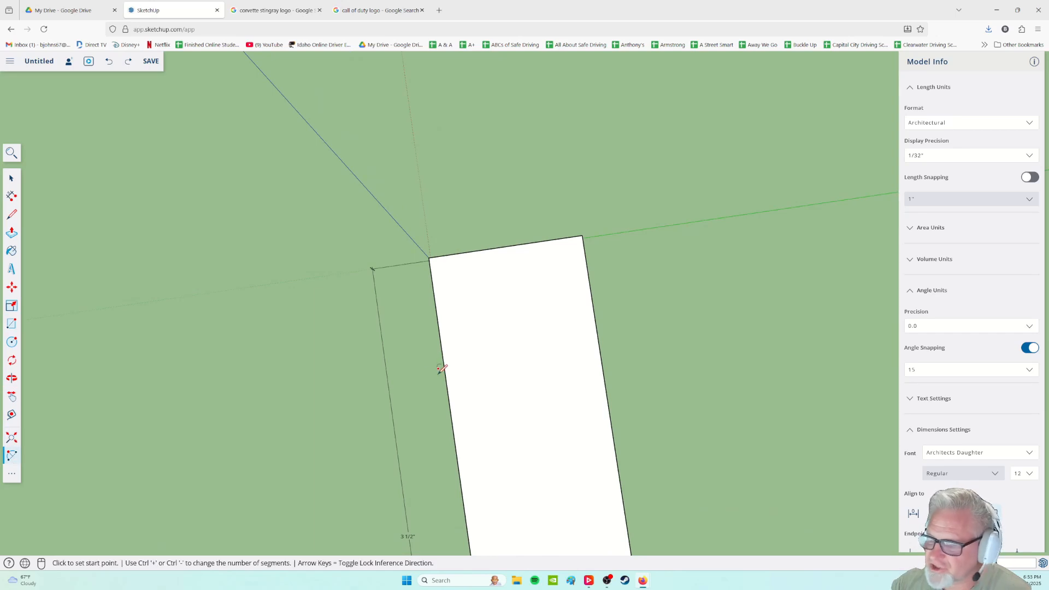
{"action": "left_click", "coordinate": [435, 303]}
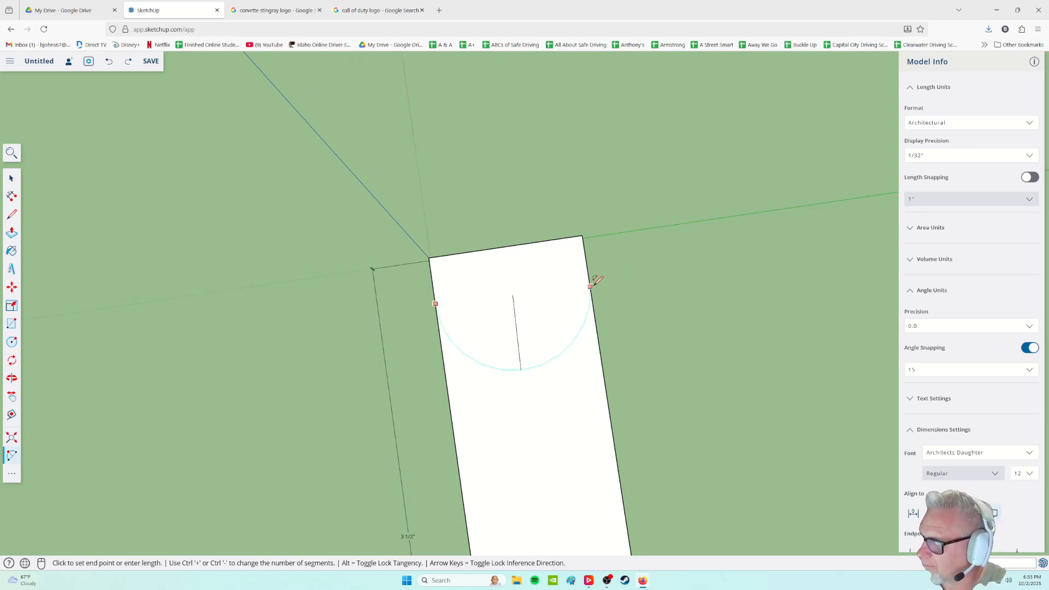
{"action": "left_click", "coordinate": [590, 281]}
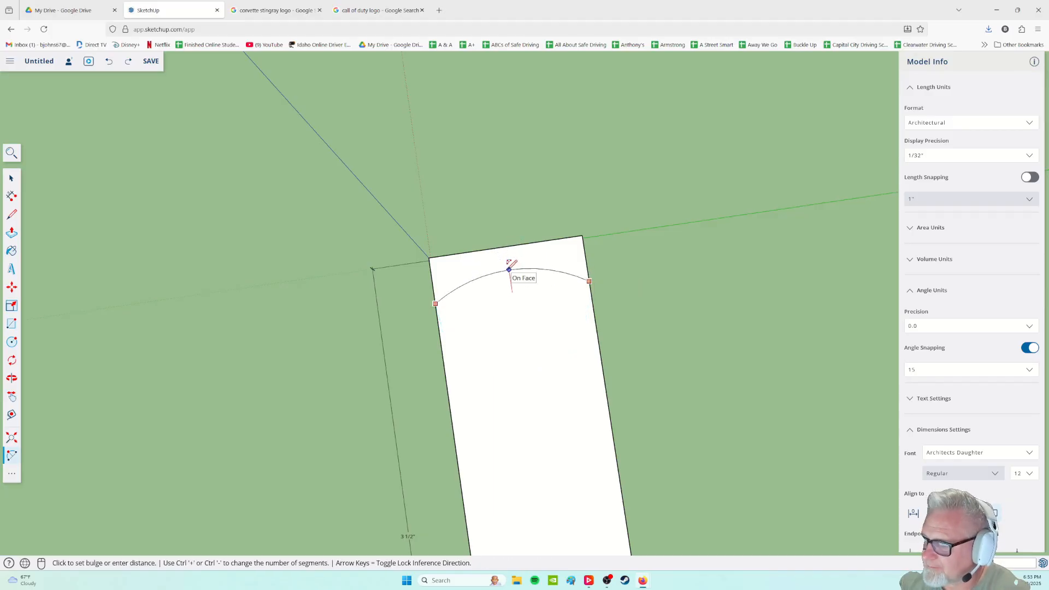
{"action": "left_click", "coordinate": [509, 269]}
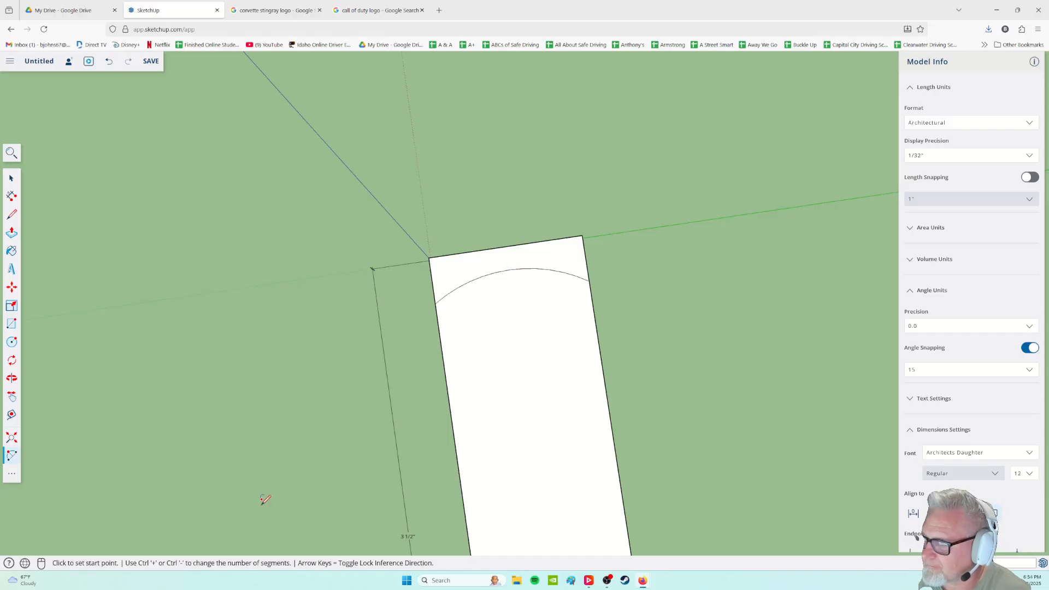
- Examine the full-width arc against the board's straight end and undo it
{"action": "middle_click_drag", "start_coordinate": [265, 498], "coordinate": [430, 567]}
{"action": "middle_click_drag", "start_coordinate": [459, 502], "coordinate": [512, 415]}
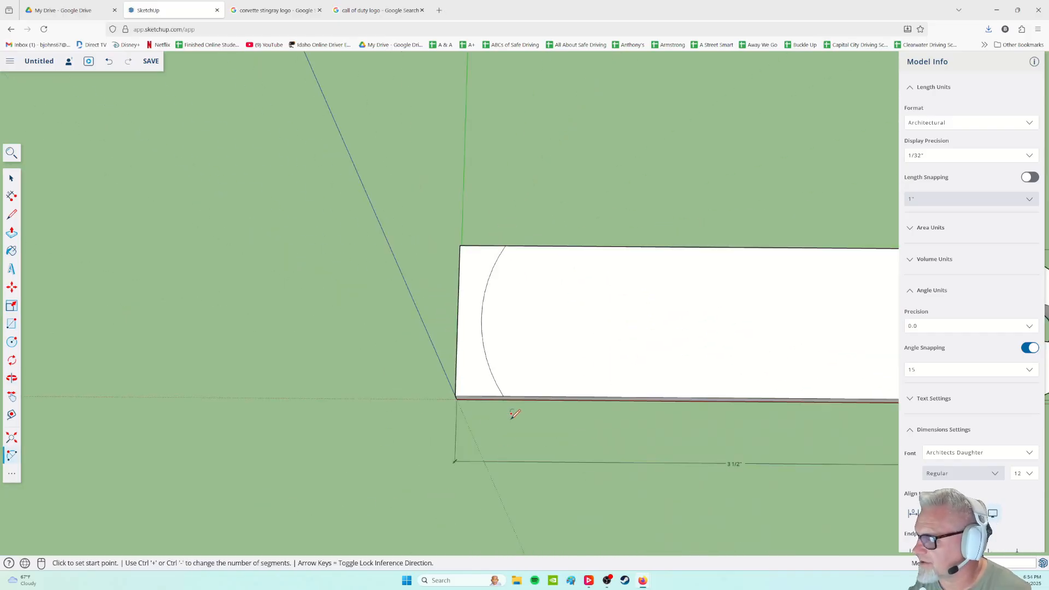
{"action": "key", "text": "o"}
{"action": "middle_click_drag", "start_coordinate": [387, 483], "coordinate": [421, 454]}
{"action": "key", "text": "a"}
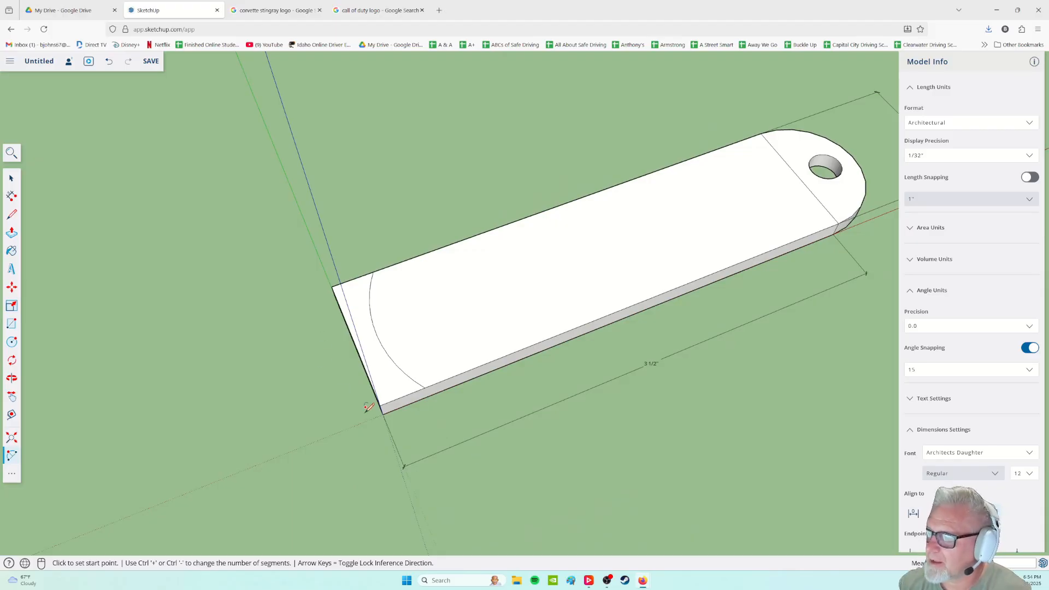
{"action": "key", "text": "ctrl+z"}
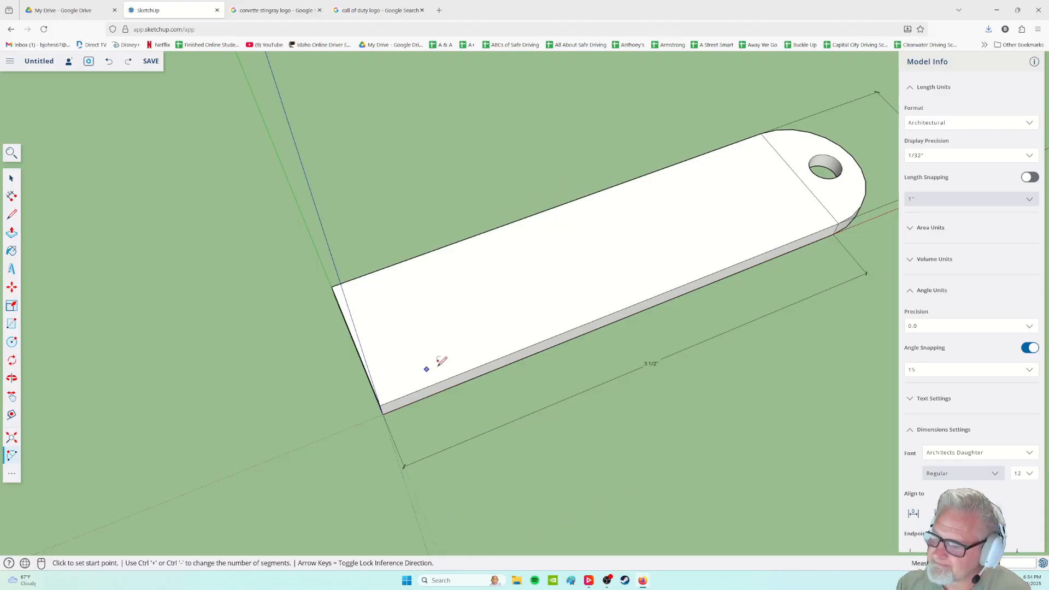
- Draw a two-point arc of about 7/32" radius across one corner of the straight end, tangent to the end edge and long edge
{"action": "middle_click_drag", "start_coordinate": [439, 365], "coordinate": [232, 371]}
{"action": "middle_click_drag", "start_coordinate": [440, 299], "coordinate": [180, 332]}
{"action": "middle_click_drag", "start_coordinate": [431, 226], "coordinate": [365, 510], "text": "shift"}
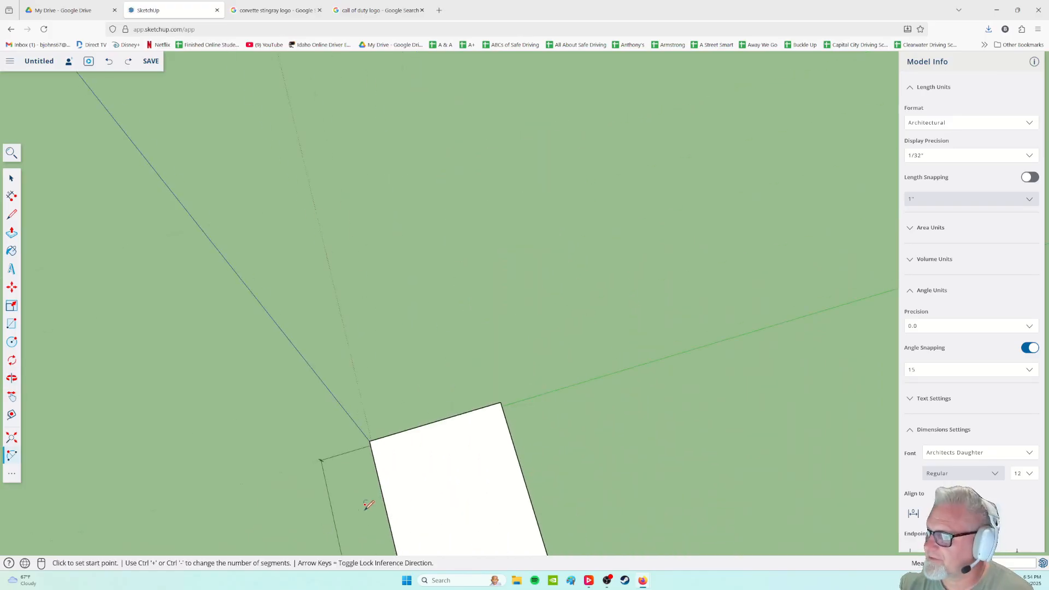
{"action": "scroll", "coordinate": [444, 500], "scroll_direction": "up", "scroll_amount": 5}
{"action": "middle_click_drag", "start_coordinate": [557, 476], "coordinate": [453, 432]}
{"action": "scroll", "coordinate": [477, 403], "scroll_direction": "down", "scroll_amount": 2}
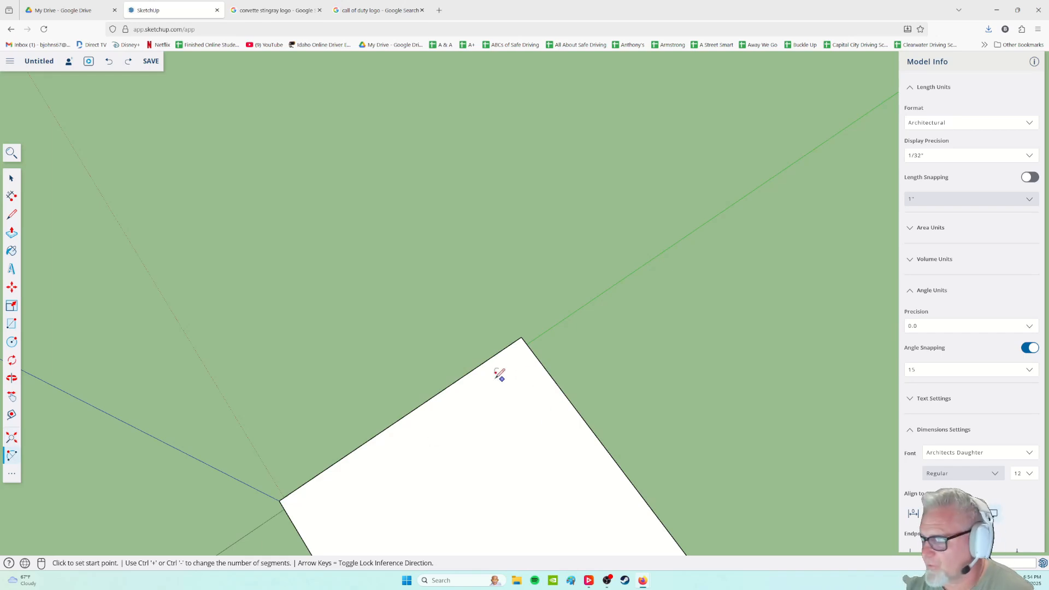
{"action": "left_click", "coordinate": [472, 370]}
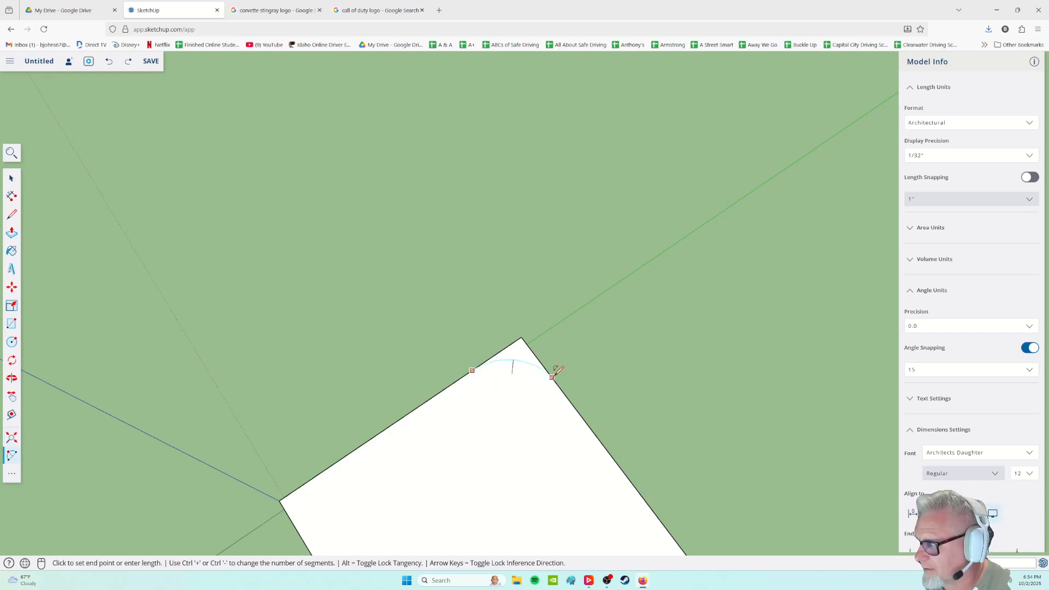
{"action": "middle_click_drag", "start_coordinate": [559, 372], "coordinate": [524, 405]}
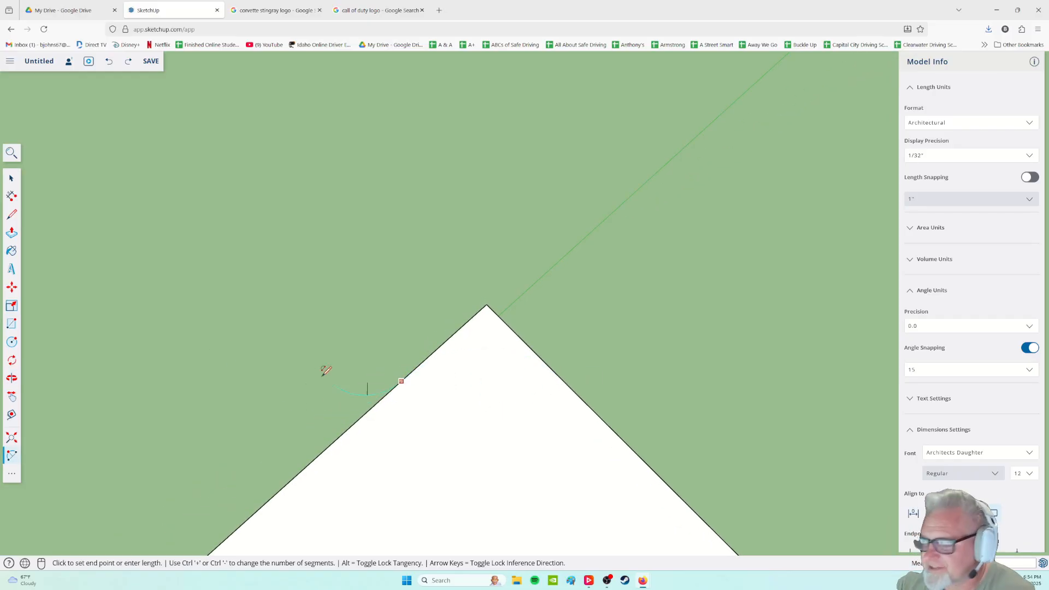
{"action": "scroll", "coordinate": [516, 382], "scroll_direction": "up", "scroll_amount": 3}
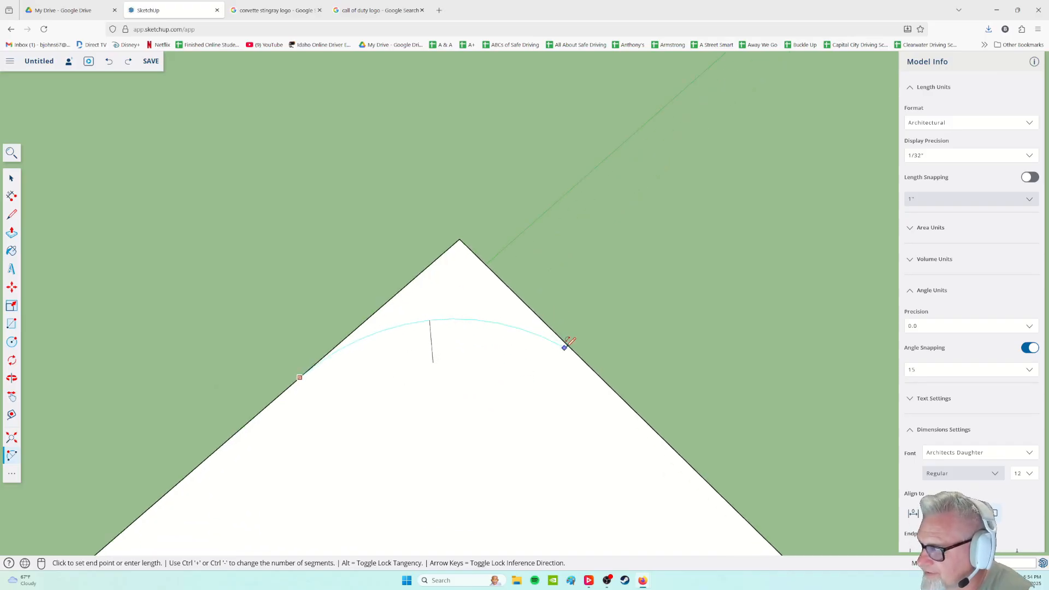
{"action": "scroll", "coordinate": [415, 453], "scroll_direction": "down", "scroll_amount": 1}
{"action": "middle_click_drag", "start_coordinate": [415, 453], "coordinate": [484, 426]}
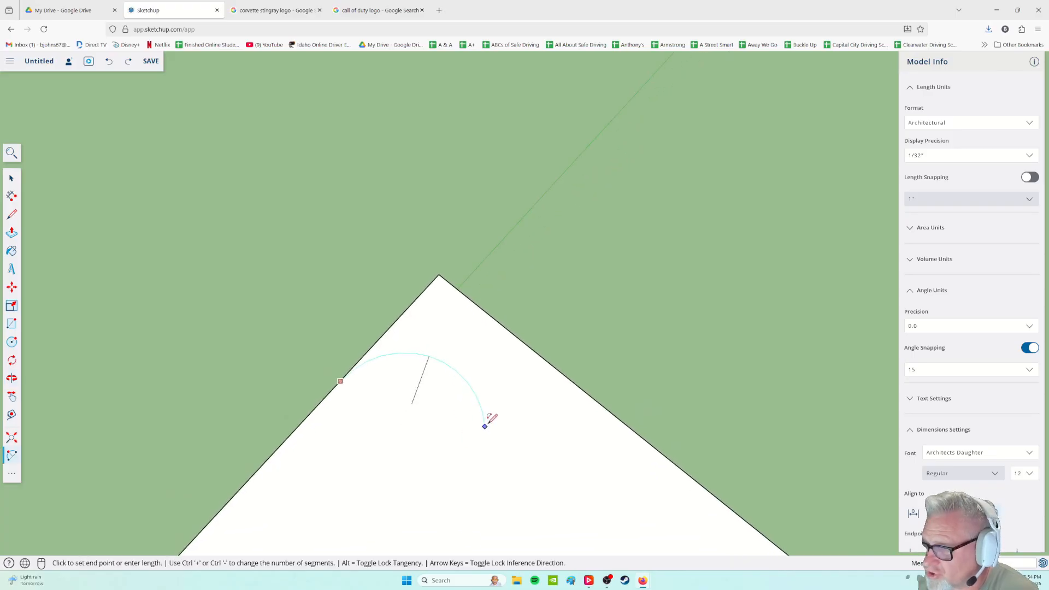
{"action": "left_click", "coordinate": [551, 362]}
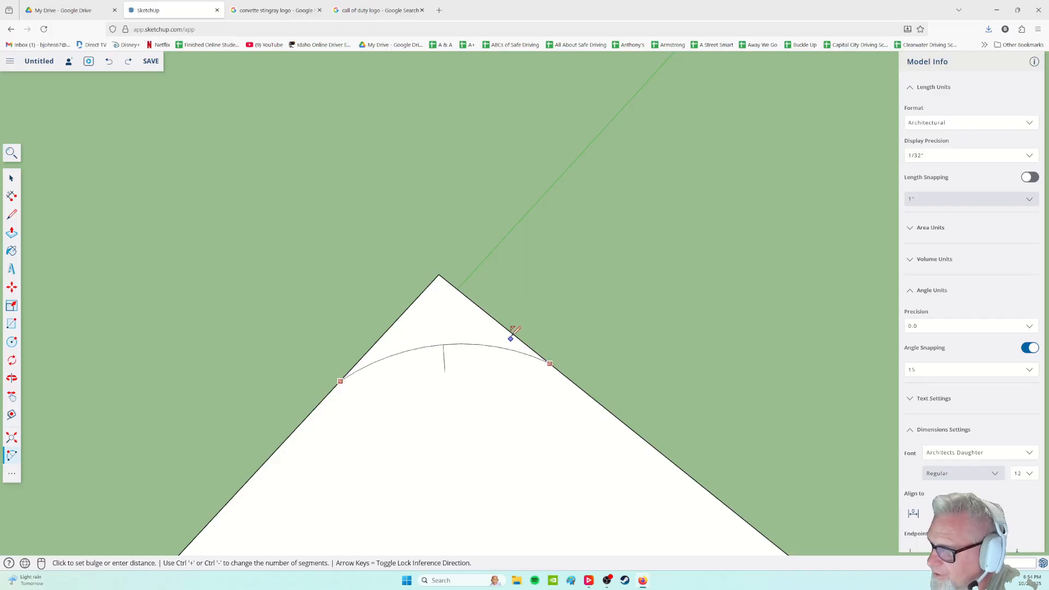
{"action": "left_click", "coordinate": [501, 324]}
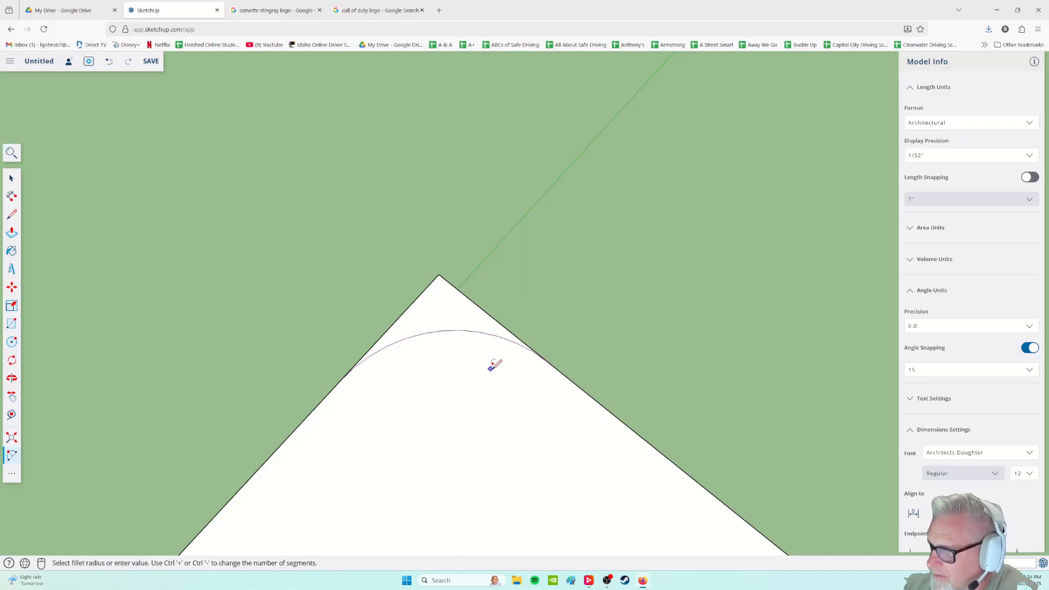
- Push the waste face outside the corner arc down through the board's full thickness
{"action": "middle_click_drag", "start_coordinate": [450, 447], "coordinate": [552, 546]}
{"action": "middle_click_drag", "start_coordinate": [501, 388], "coordinate": [713, 438]}
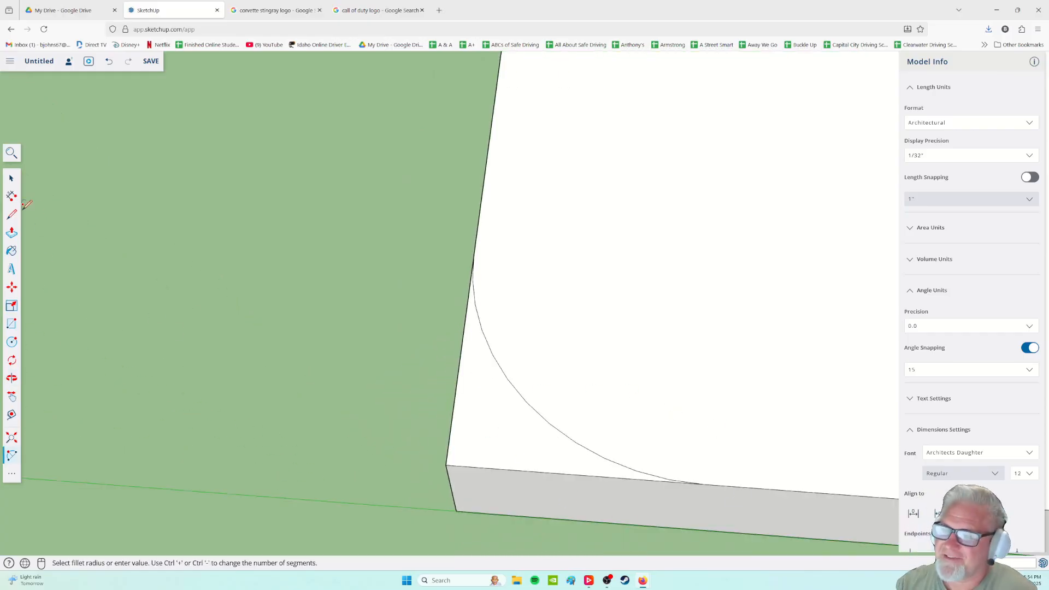
{"action": "left_click", "coordinate": [12, 233]}
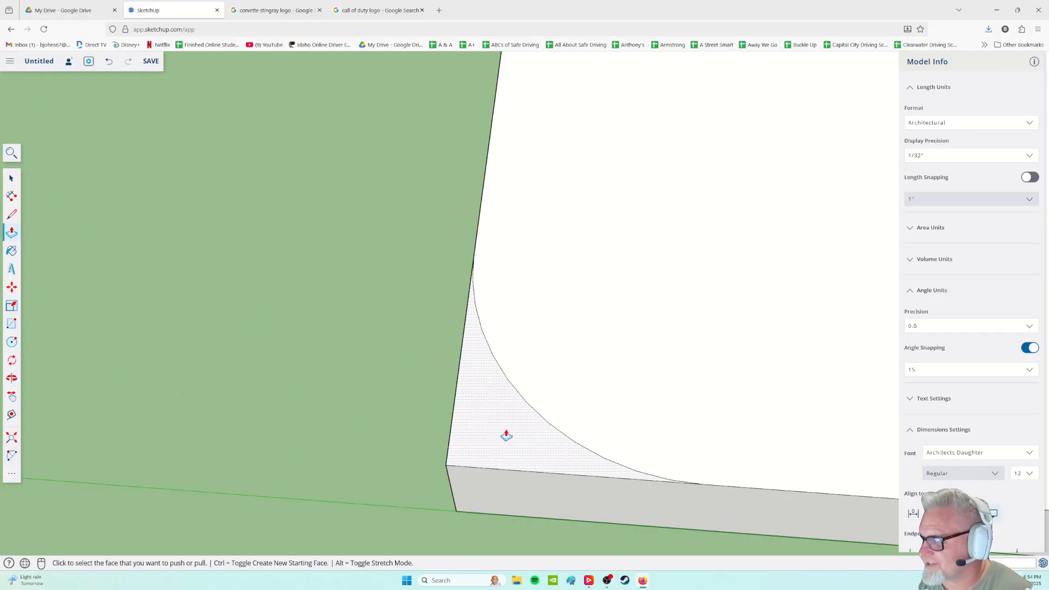
{"action": "left_click", "coordinate": [507, 435]}
{"action": "left_click", "coordinate": [526, 496]}
- Delete the leftover bottom face and the two stray edges outside the rounded corner
{"action": "middle_click_drag", "start_coordinate": [485, 504], "coordinate": [225, 412]}
{"action": "left_click", "coordinate": [11, 179]}
{"action": "left_click", "coordinate": [527, 492]}
{"action": "key", "text": "Delete"}
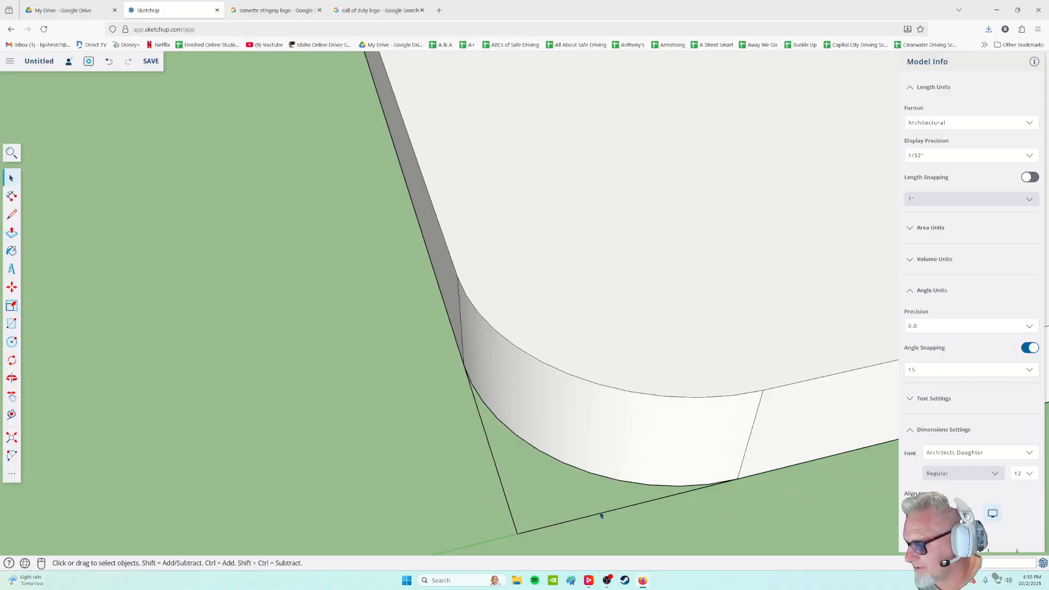
{"action": "key", "text": "Delete"}
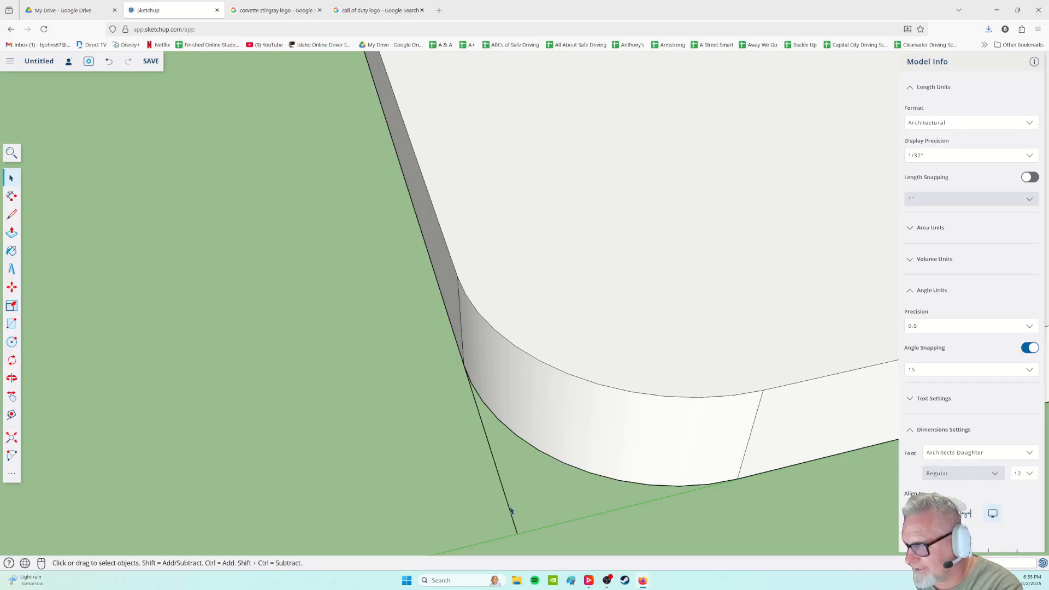
{"action": "key", "text": "Delete"}
{"action": "middle_click_drag", "start_coordinate": [436, 513], "coordinate": [496, 539]}
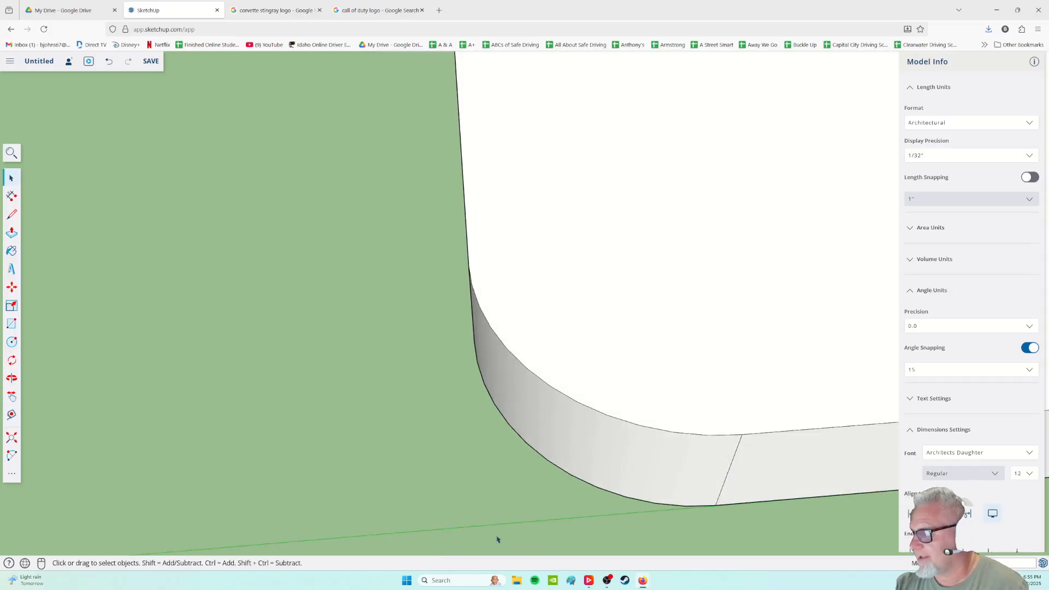
- Examine the rounded corner's shape from above, comparing it with the square corner on the board's other side
{"action": "scroll", "coordinate": [569, 486], "scroll_direction": "down", "scroll_amount": 4}
{"action": "left_click_drag", "start_coordinate": [537, 408], "coordinate": [285, 417]}
{"action": "key", "text": "space"}
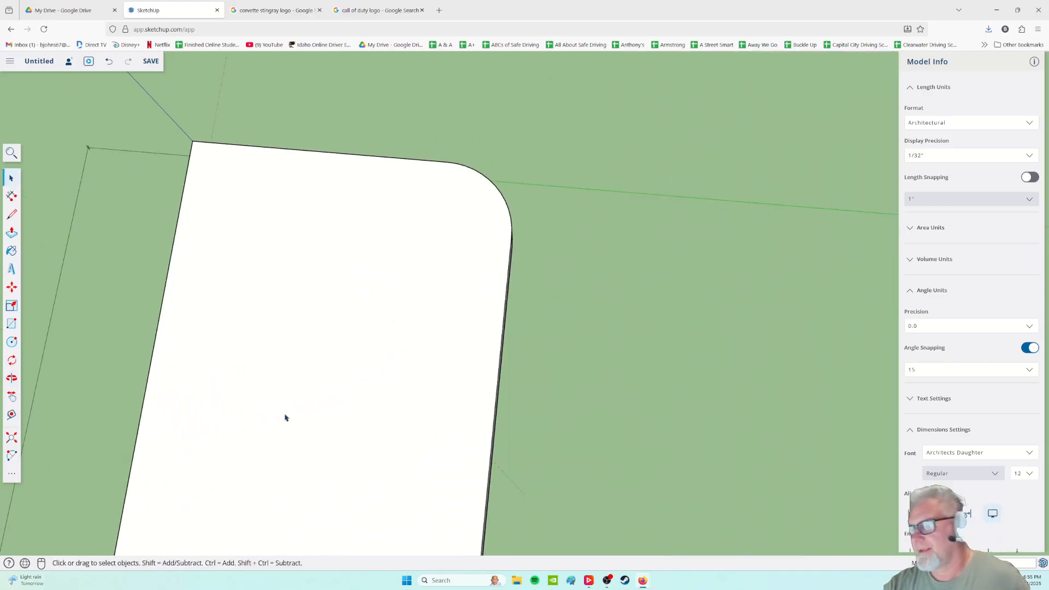
{"action": "scroll", "coordinate": [285, 417], "scroll_direction": "down", "scroll_amount": 3}
{"action": "scroll", "coordinate": [433, 353], "scroll_direction": "down", "scroll_amount": 2}
{"action": "scroll", "coordinate": [433, 407], "scroll_direction": "up", "scroll_amount": 3}
{"action": "scroll", "coordinate": [420, 400], "scroll_direction": "down", "scroll_amount": 2}
{"action": "middle_click_drag", "start_coordinate": [365, 337], "coordinate": [448, 330]}
{"action": "scroll", "coordinate": [442, 333], "scroll_direction": "up", "scroll_amount": 2}
{"action": "scroll", "coordinate": [453, 321], "scroll_direction": "down", "scroll_amount": 2}
{"action": "scroll", "coordinate": [449, 331], "scroll_direction": "up", "scroll_amount": 3}
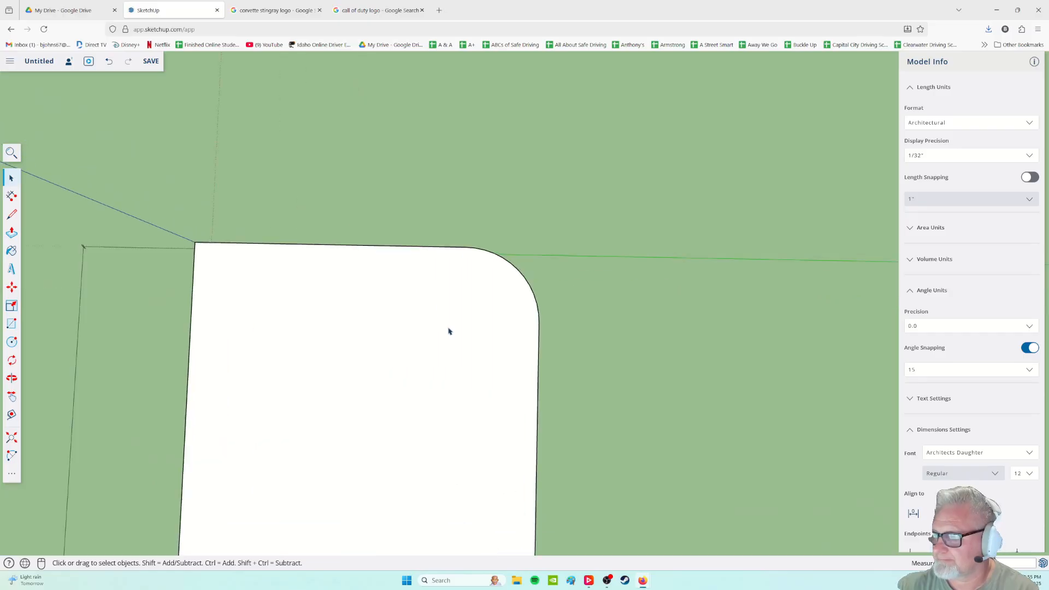
{"action": "scroll", "coordinate": [448, 331], "scroll_direction": "down", "scroll_amount": 2}
{"action": "scroll", "coordinate": [378, 306], "scroll_direction": "up", "scroll_amount": 3}
{"action": "middle_click_drag", "start_coordinate": [393, 312], "coordinate": [419, 311]}
{"action": "scroll", "coordinate": [539, 314], "scroll_direction": "up", "scroll_amount": 2}
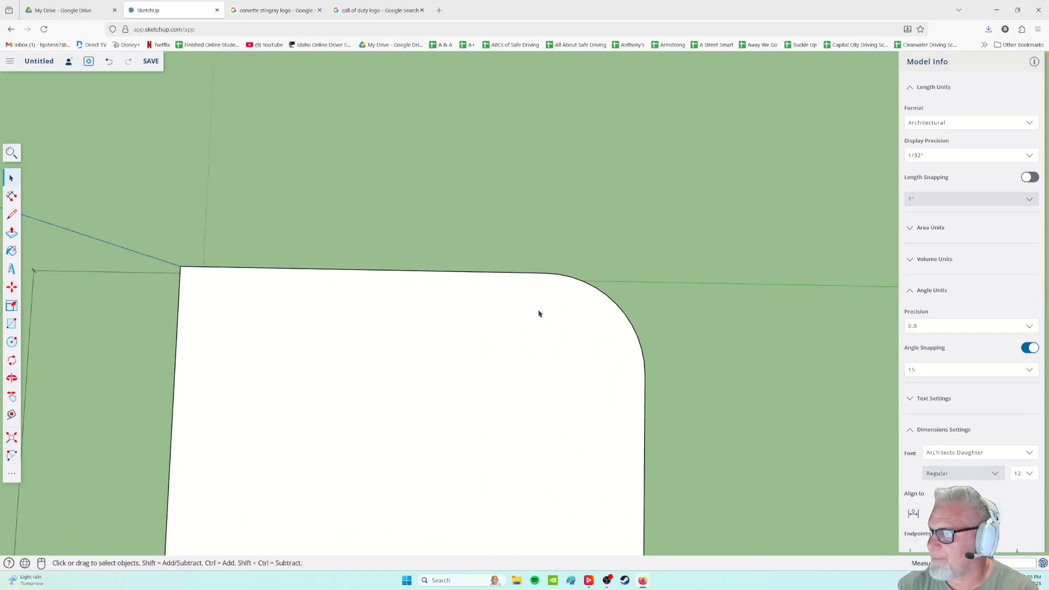
{"action": "scroll", "coordinate": [522, 317], "scroll_direction": "up", "scroll_amount": 2}
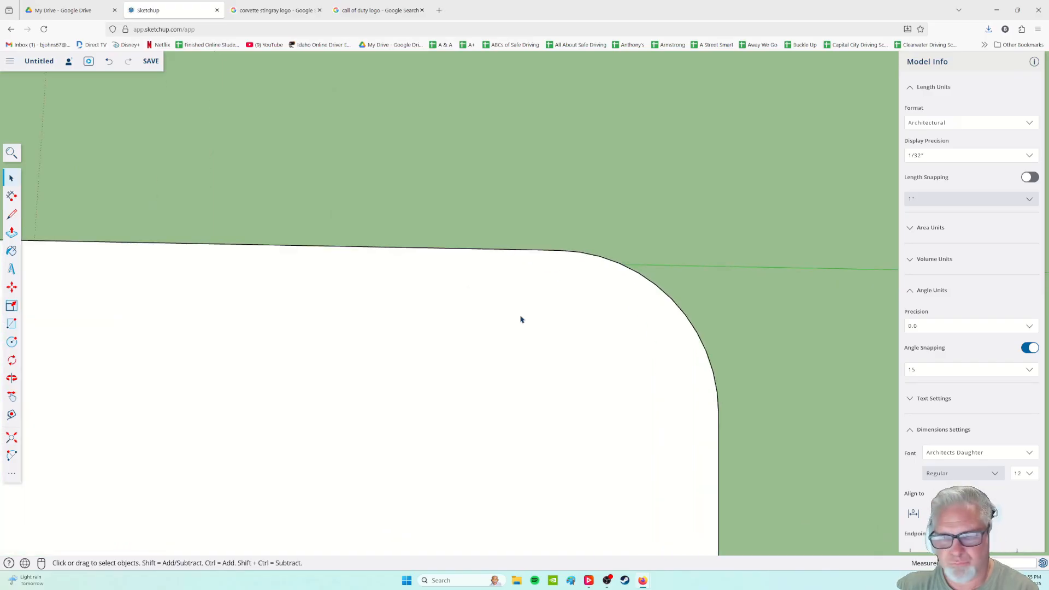
- Try a line from the arc's end on the short end edge inward across the top face, and undo it
{"action": "left_click", "coordinate": [15, 214]}
{"action": "scroll", "coordinate": [626, 318], "scroll_direction": "up", "scroll_amount": 3}
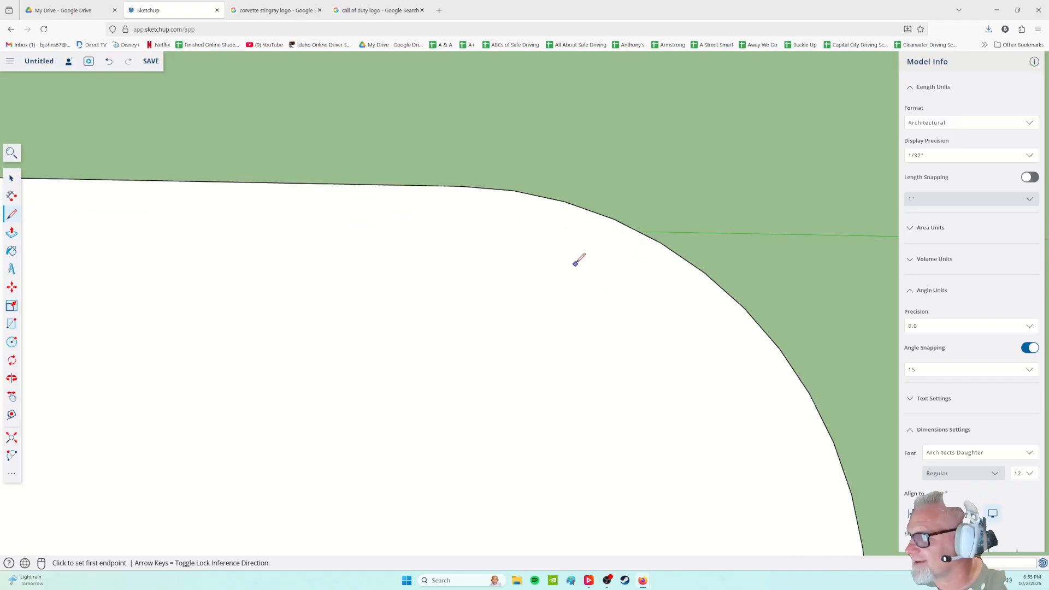
{"action": "middle_click_drag", "start_coordinate": [405, 212], "coordinate": [639, 373]}
{"action": "left_click", "coordinate": [598, 356]}
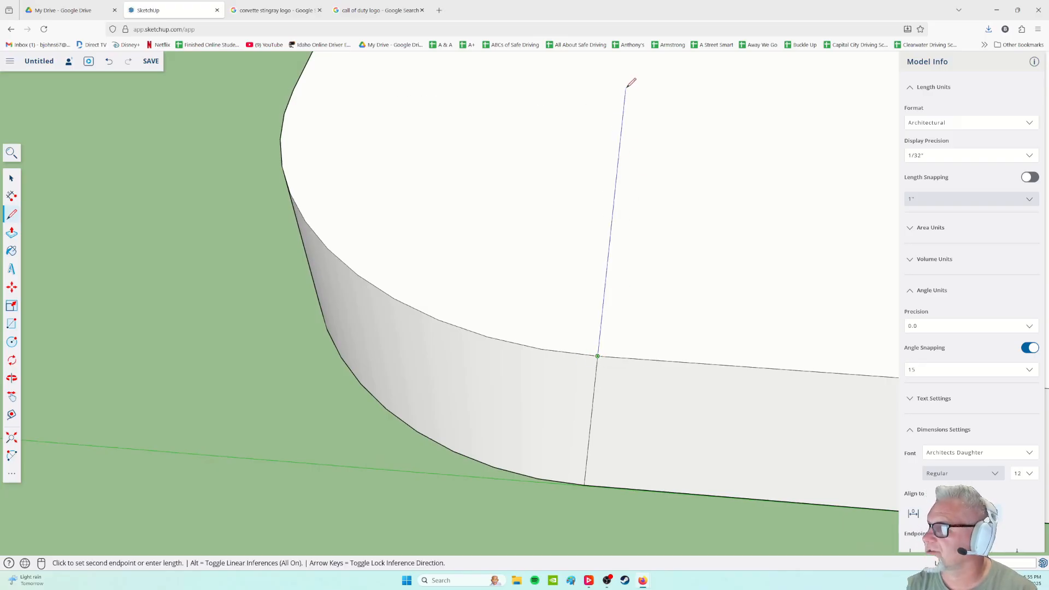
{"action": "left_click", "coordinate": [627, 65]}
{"action": "middle_click_drag", "start_coordinate": [586, 187], "coordinate": [658, 247]}
{"action": "key", "text": "Escape"}
{"action": "key", "text": "ctrl+z"}
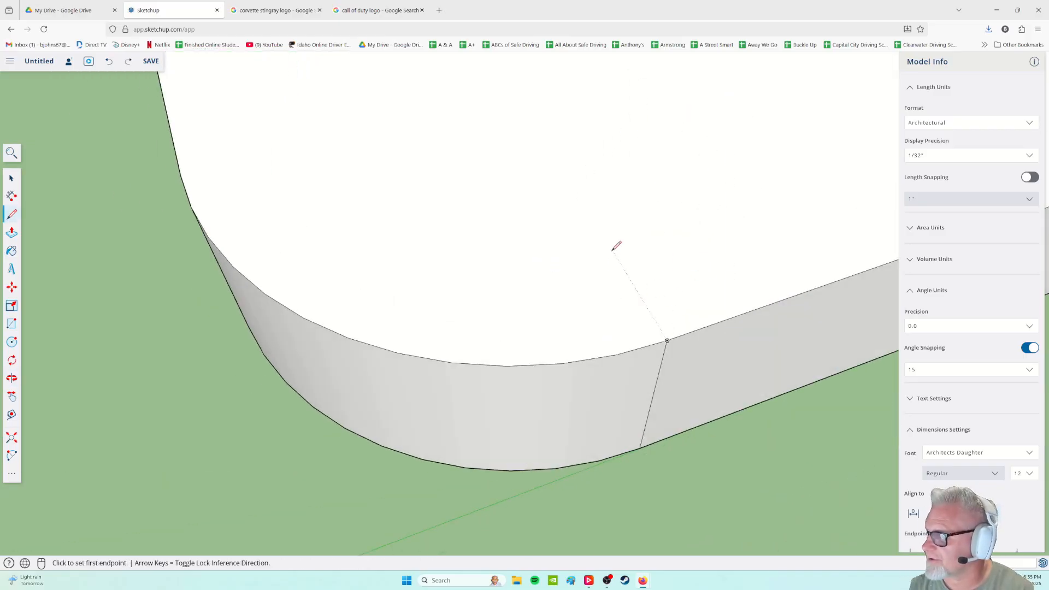
- Draw a line from the arc's end on the short end edge inward across the top face, parallel to the long edges
{"action": "left_click", "coordinate": [668, 339]}
{"action": "left_click", "coordinate": [498, 63]}
{"action": "key", "text": "Escape"}
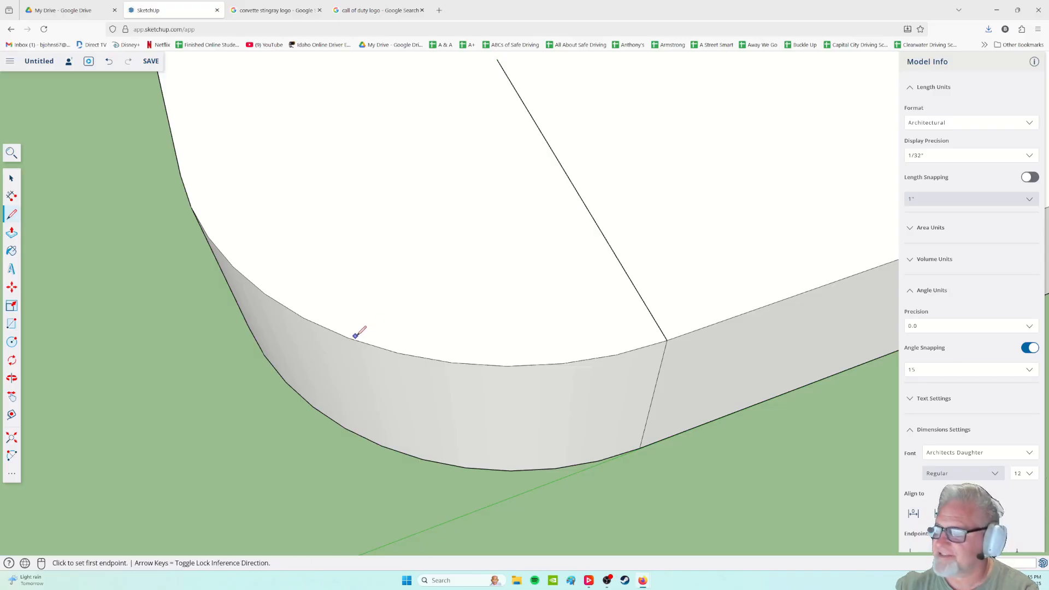
- Draw a line about 7/32" long from the arc's end on the long edge inward to meet the first line
{"action": "middle_click_drag", "start_coordinate": [356, 335], "coordinate": [622, 454]}
{"action": "middle_click_drag", "start_coordinate": [475, 502], "coordinate": [465, 424]}
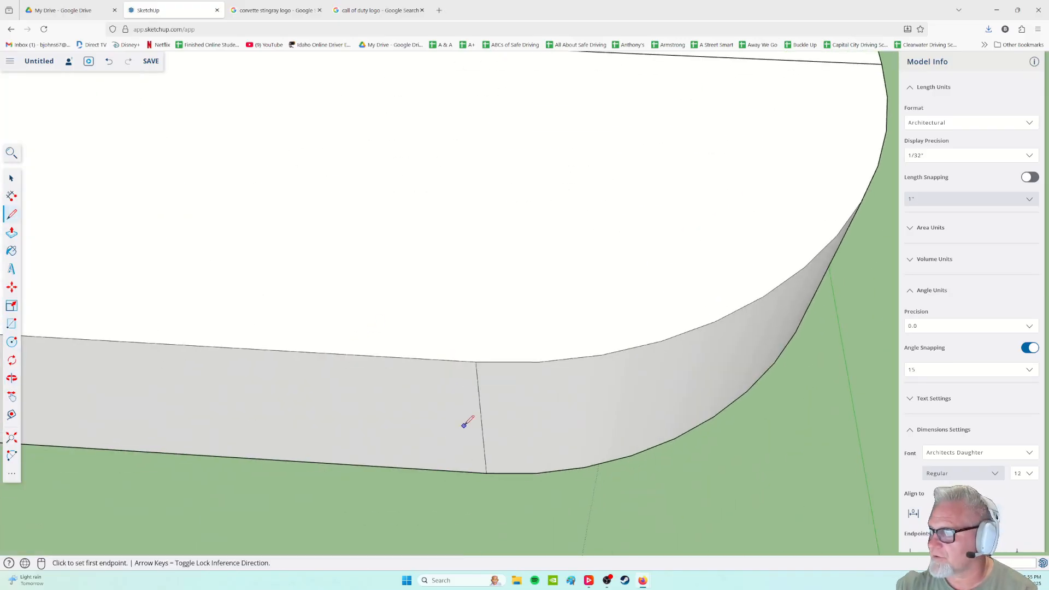
{"action": "left_click", "coordinate": [478, 361]}
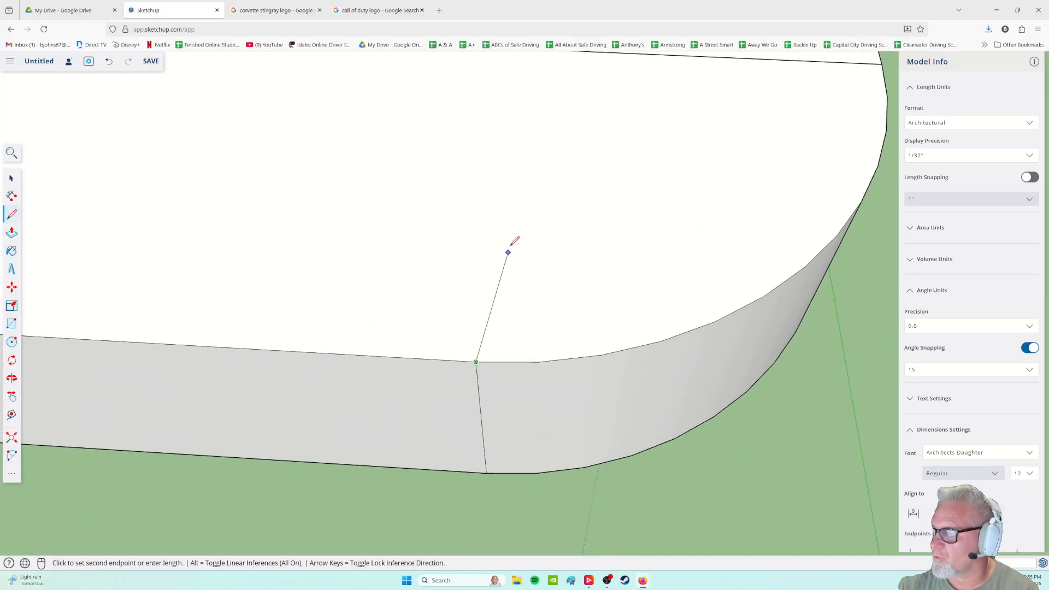
{"action": "left_click", "coordinate": [512, 101]}
{"action": "scroll", "coordinate": [514, 104], "scroll_direction": "up", "scroll_amount": 3}
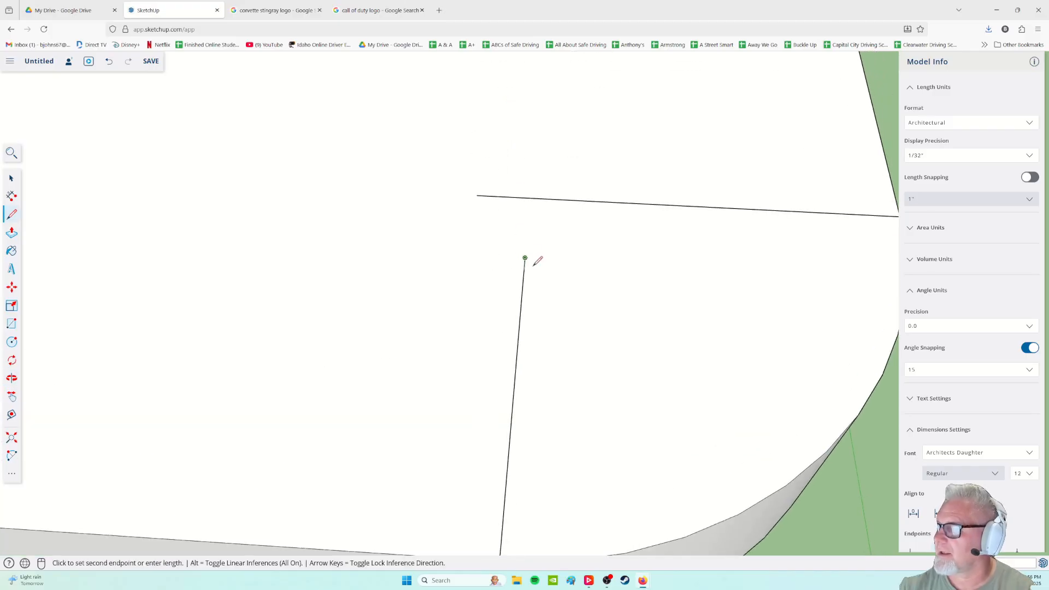
{"action": "left_click", "coordinate": [534, 197]}
{"action": "scroll", "coordinate": [503, 396], "scroll_direction": "down", "scroll_amount": 2}
{"action": "mouse_move", "coordinate": [686, 476]}
{"action": "middle_mouse_down"}
{"action": "mouse_move", "coordinate": [645, 454]}
{"action": "mouse_move", "coordinate": [667, 451]}
{"action": "mouse_move", "coordinate": [593, 387]}
{"action": "mouse_move", "coordinate": [520, 244]}
{"action": "mouse_move", "coordinate": [520, 456]}
{"action": "mouse_move", "coordinate": [539, 457]}
{"action": "middle_mouse_up"}
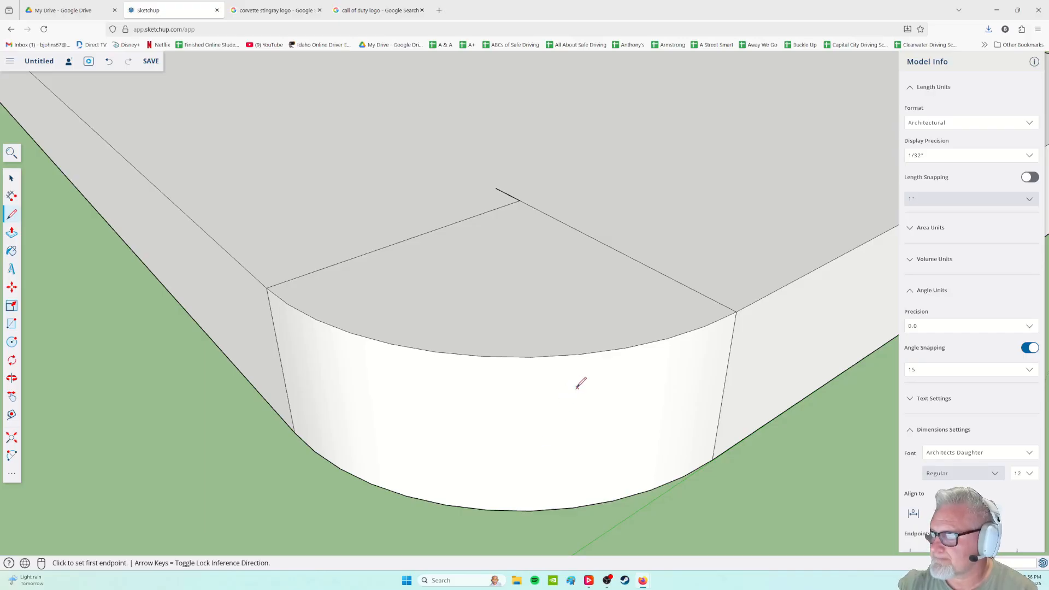
- Dimension the line between the arc's end on the long edge and the crossing of the two lines
{"action": "middle_click_drag", "start_coordinate": [134, 221], "coordinate": [568, 460]}
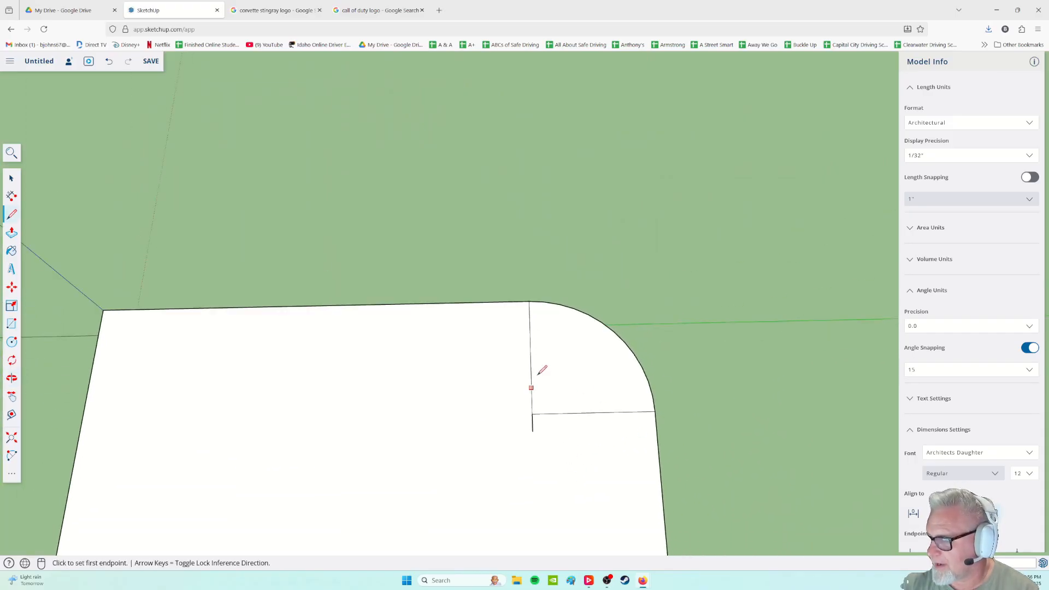
{"action": "left_click", "coordinate": [12, 195]}
{"action": "left_click", "coordinate": [655, 411]}
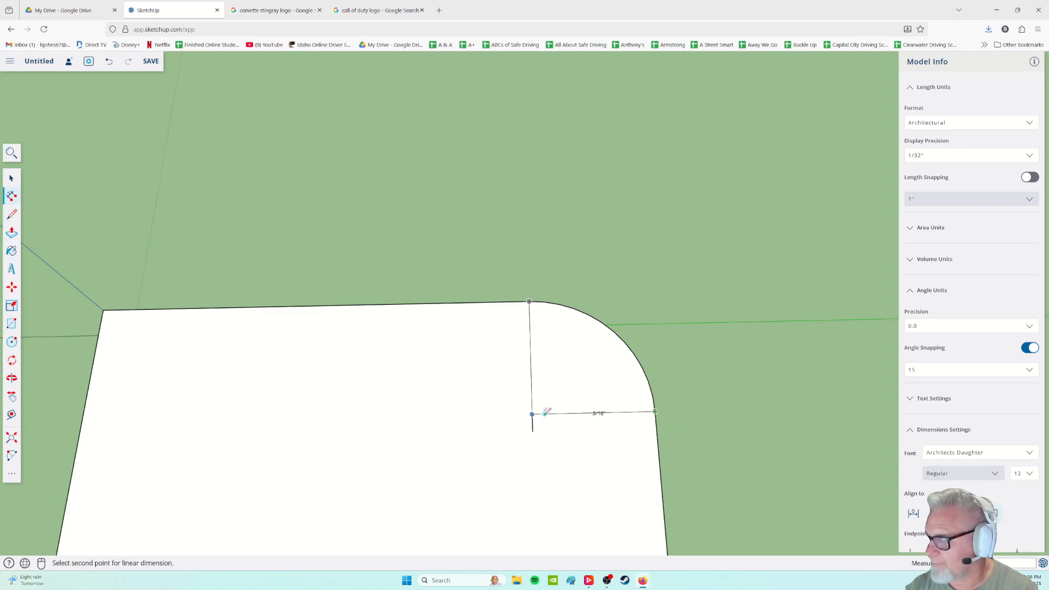
{"action": "left_click", "coordinate": [532, 414]}
{"action": "left_click", "coordinate": [534, 374]}
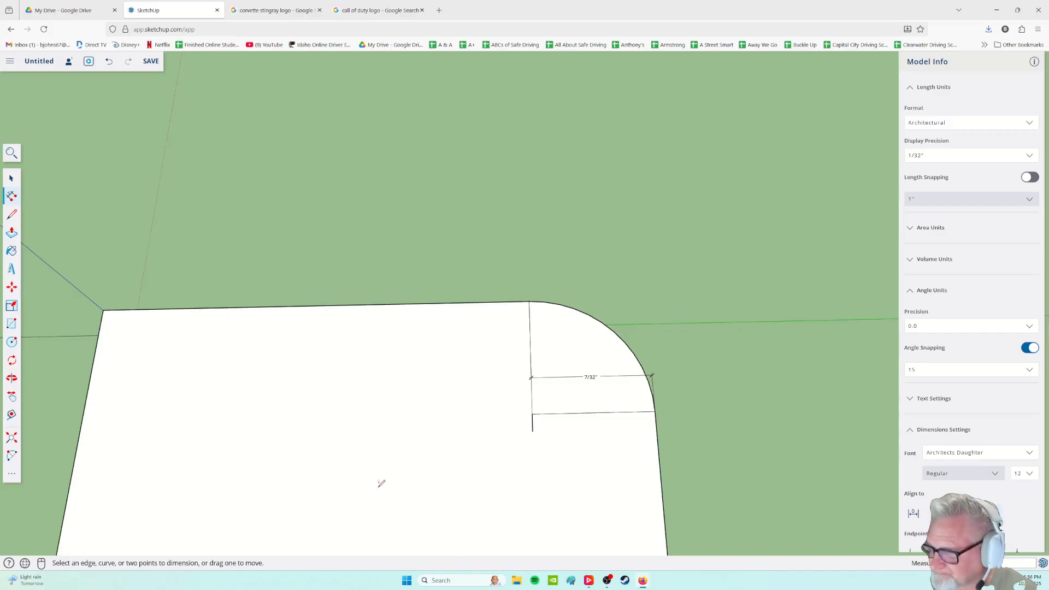
- Dimension the distance from the crossing of the two lines to the arc's end on the short end edge
{"action": "middle_click_drag", "start_coordinate": [380, 484], "coordinate": [465, 486], "text": "shift"}
{"action": "middle_click_drag", "start_coordinate": [249, 480], "coordinate": [658, 542]}
{"action": "middle_click_drag", "start_coordinate": [620, 483], "coordinate": [662, 471], "text": "shift"}
{"action": "middle_click_drag", "start_coordinate": [623, 409], "coordinate": [523, 397], "text": "shift"}
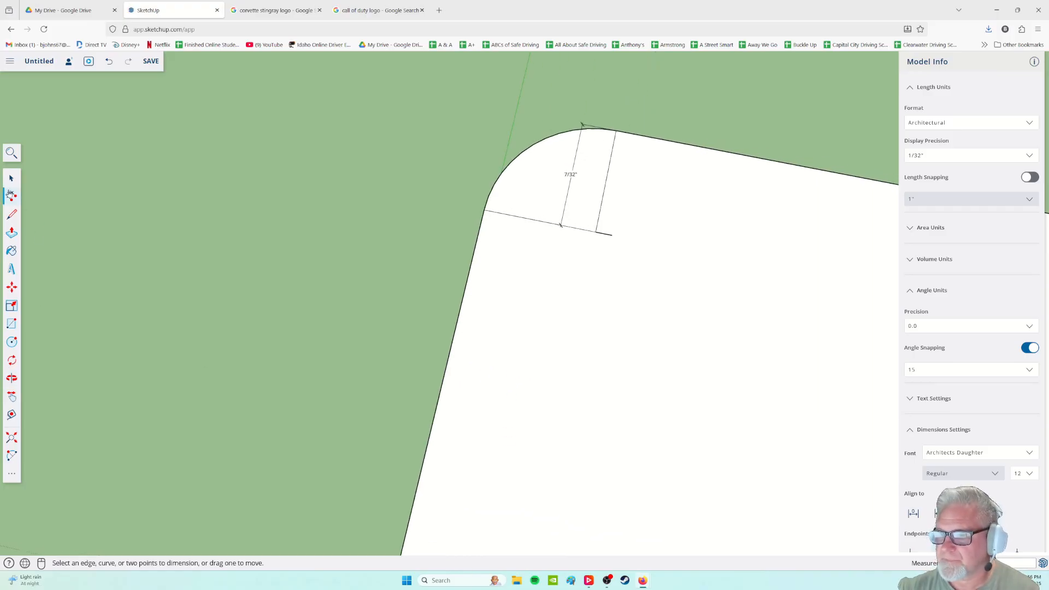
{"action": "left_click", "coordinate": [484, 210]}
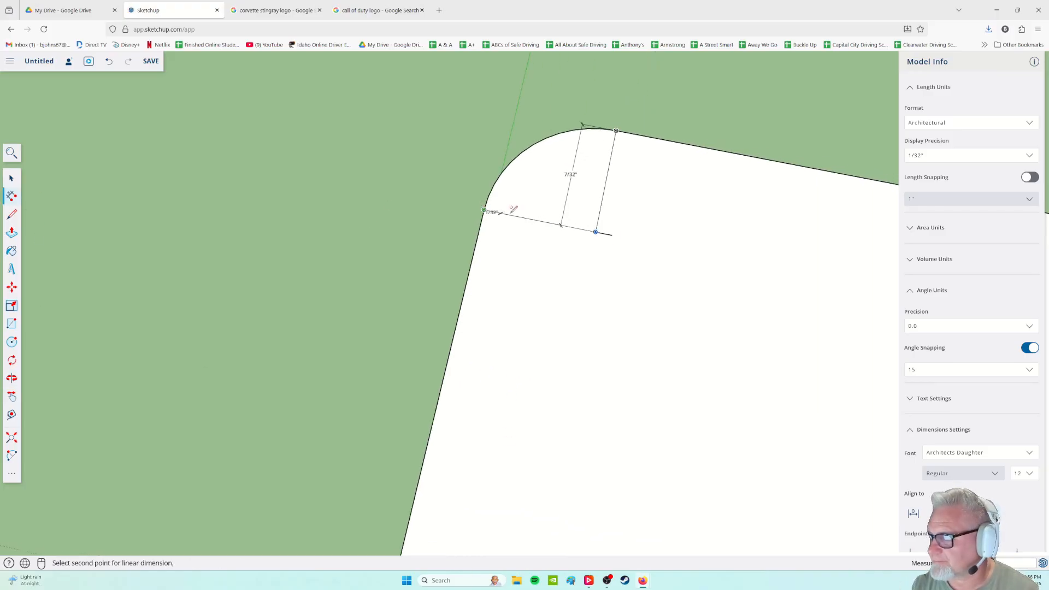
{"action": "key", "text": "Escape"}
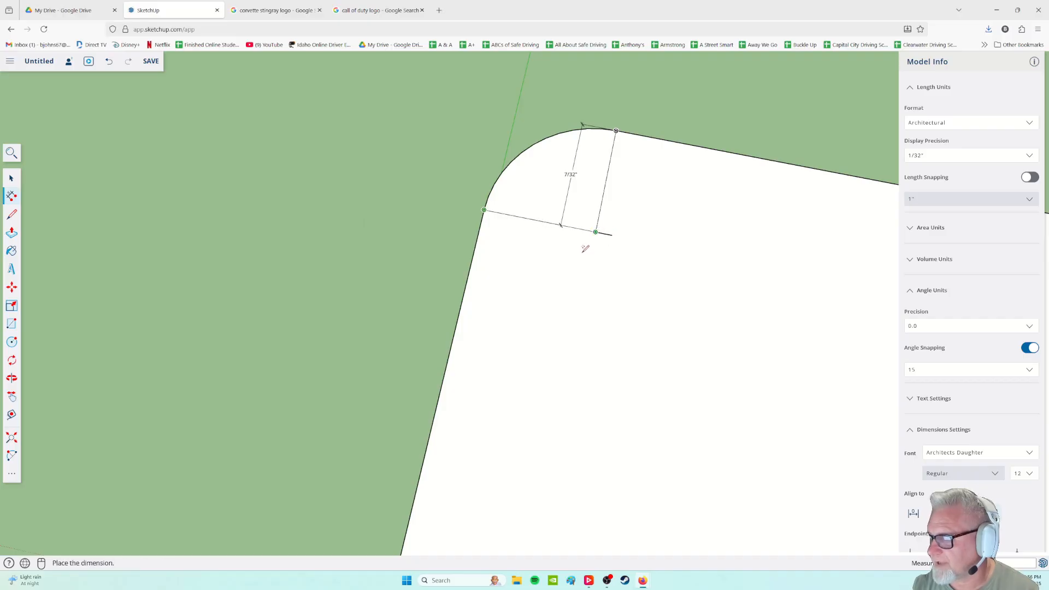
{"action": "left_click", "coordinate": [596, 232]}
{"action": "left_click", "coordinate": [483, 214]}
{"action": "left_click", "coordinate": [488, 230]}
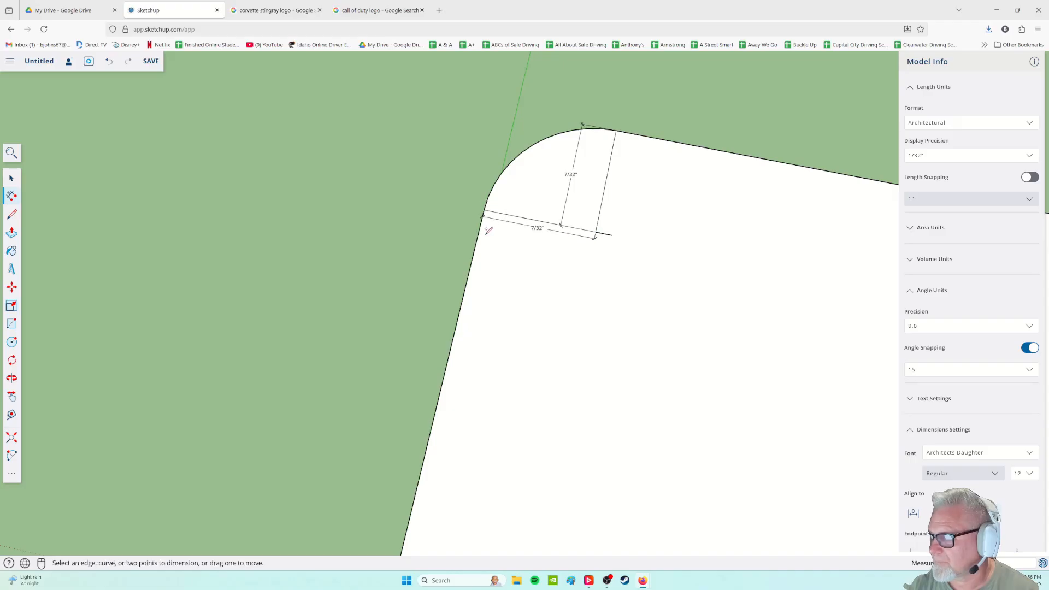
- Draw two lines on the top face at the second corner, inward from the short edge and across to the long edge, enclosing a square
{"action": "scroll", "coordinate": [568, 384], "scroll_direction": "down", "scroll_amount": 3}
{"action": "middle_click_drag", "start_coordinate": [624, 524], "coordinate": [566, 368], "text": "shift"}
{"action": "mouse_move", "coordinate": [438, 406]}
{"action": "middle_mouse_down"}
{"action": "mouse_move", "coordinate": [506, 452]}
{"action": "mouse_move", "coordinate": [295, 434]}
{"action": "mouse_move", "coordinate": [637, 395]}
{"action": "middle_mouse_up"}
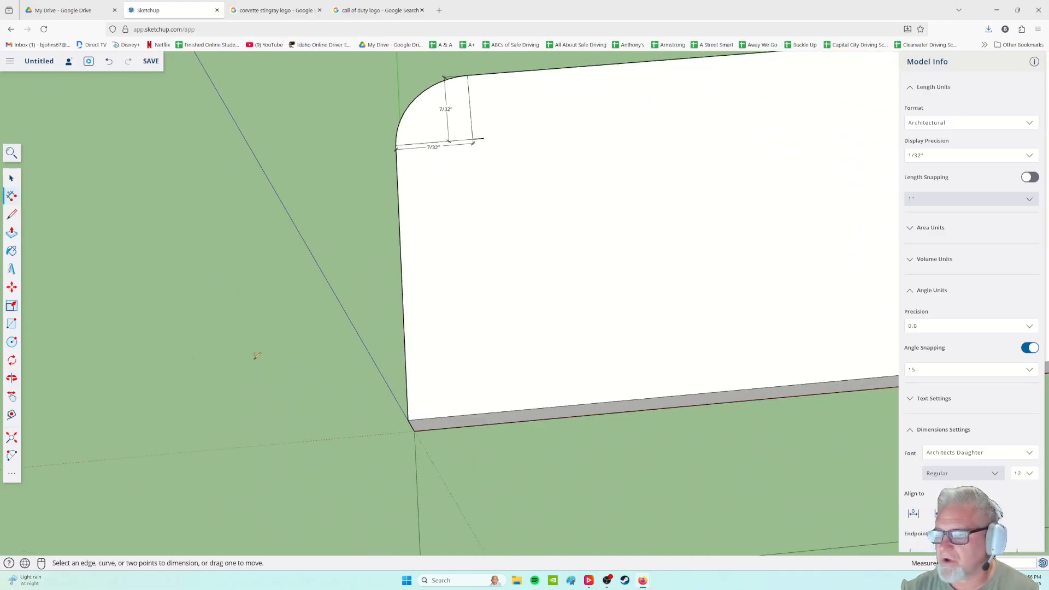
{"action": "left_click", "coordinate": [13, 216]}
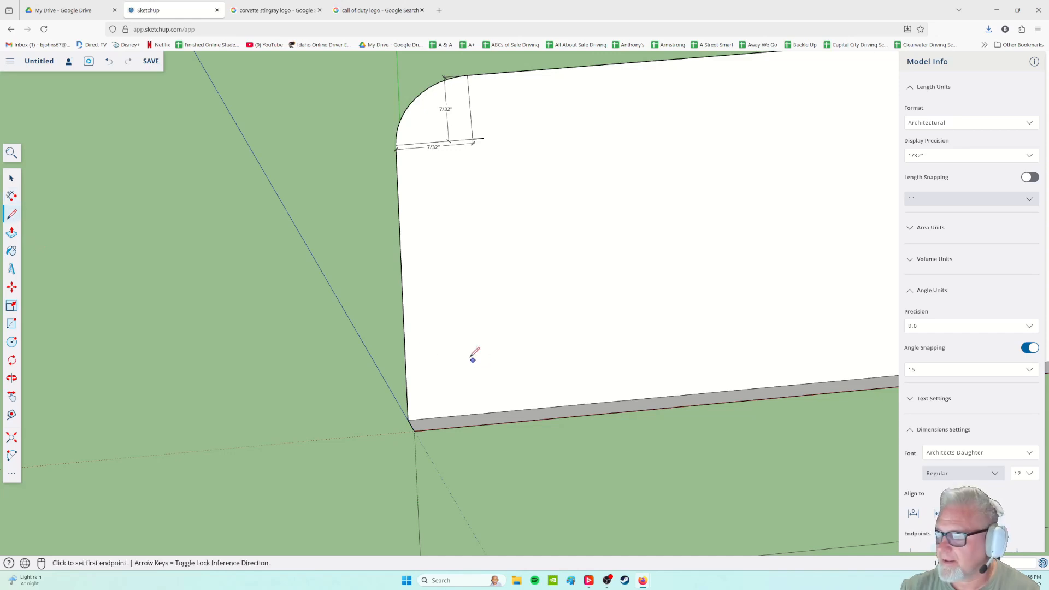
{"action": "left_click", "coordinate": [404, 339]}
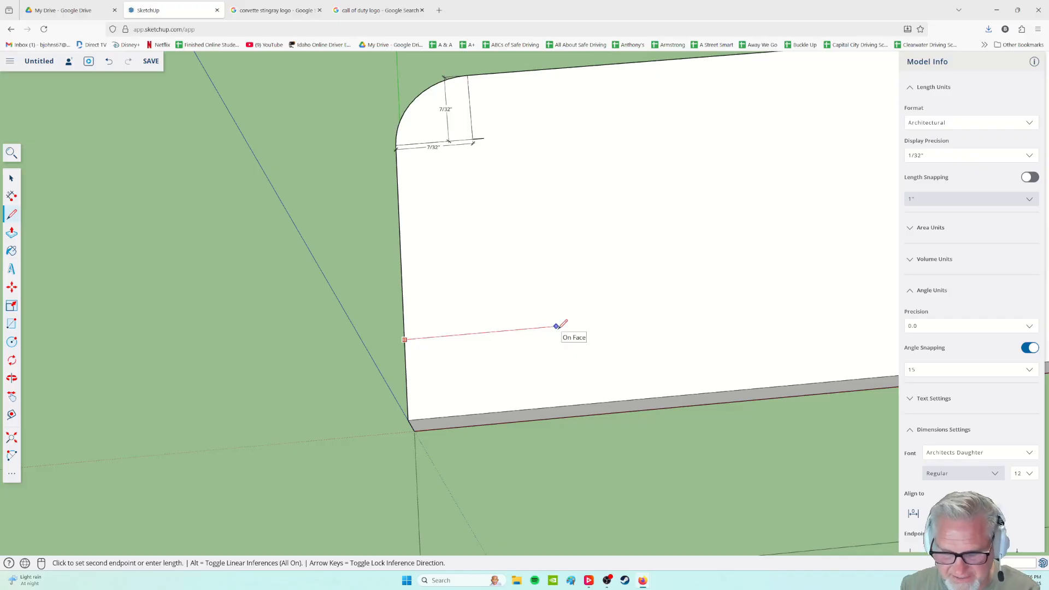
{"action": "key", "text": "Return"}
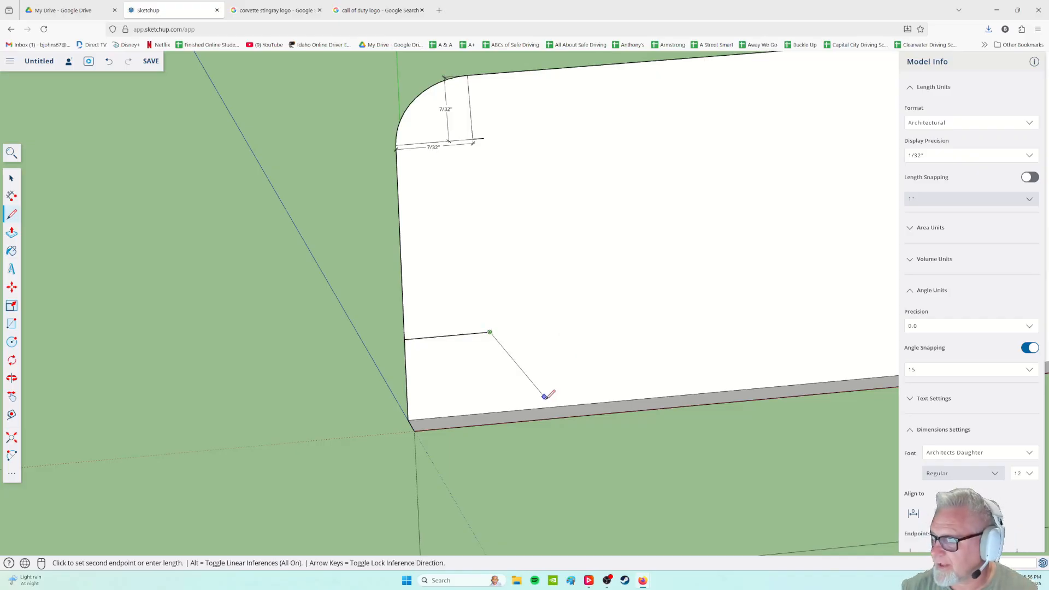
{"action": "left_click", "coordinate": [497, 411]}
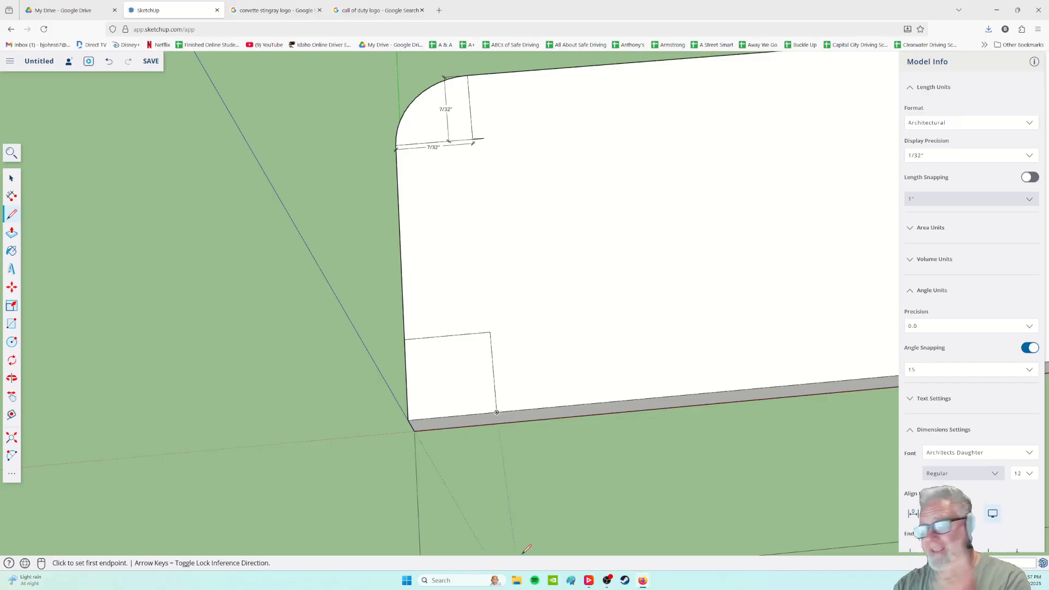
{"action": "middle_click_drag", "start_coordinate": [588, 525], "coordinate": [495, 474]}
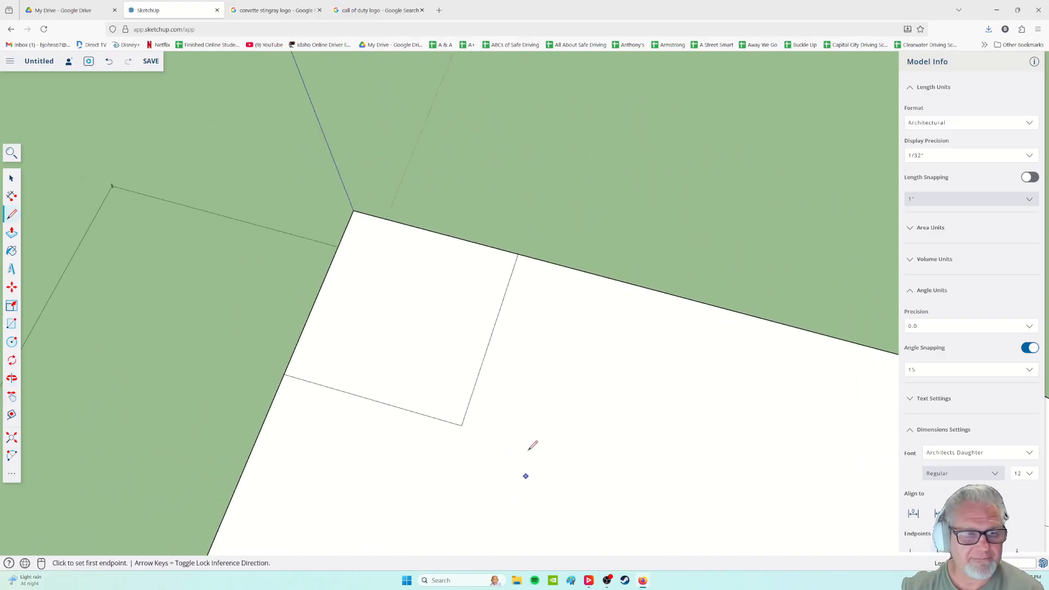
{"action": "middle_click_drag", "start_coordinate": [431, 407], "coordinate": [254, 358]}
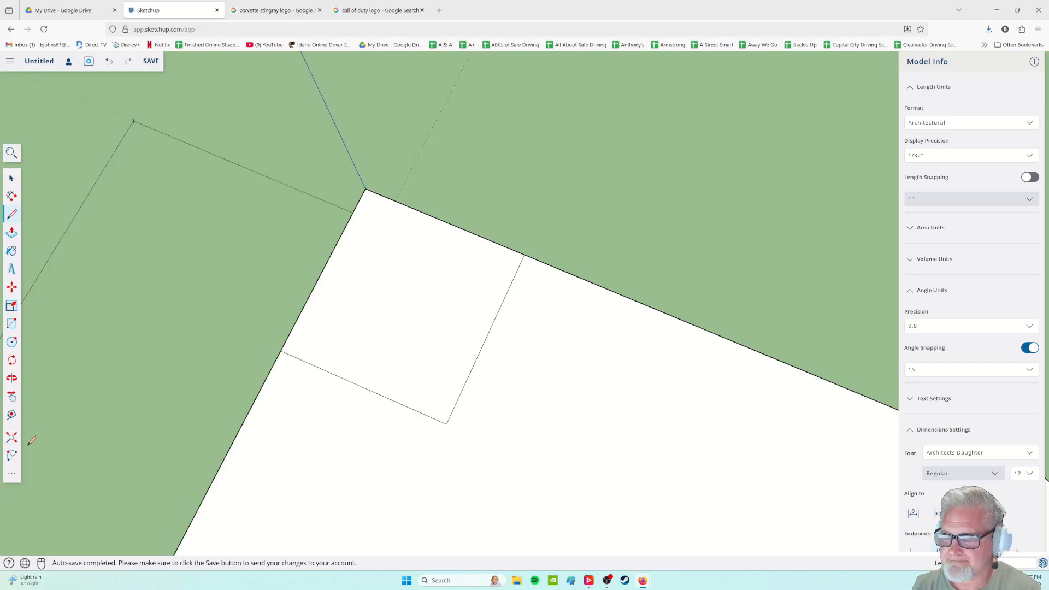
{"action": "left_click", "coordinate": [12, 456]}
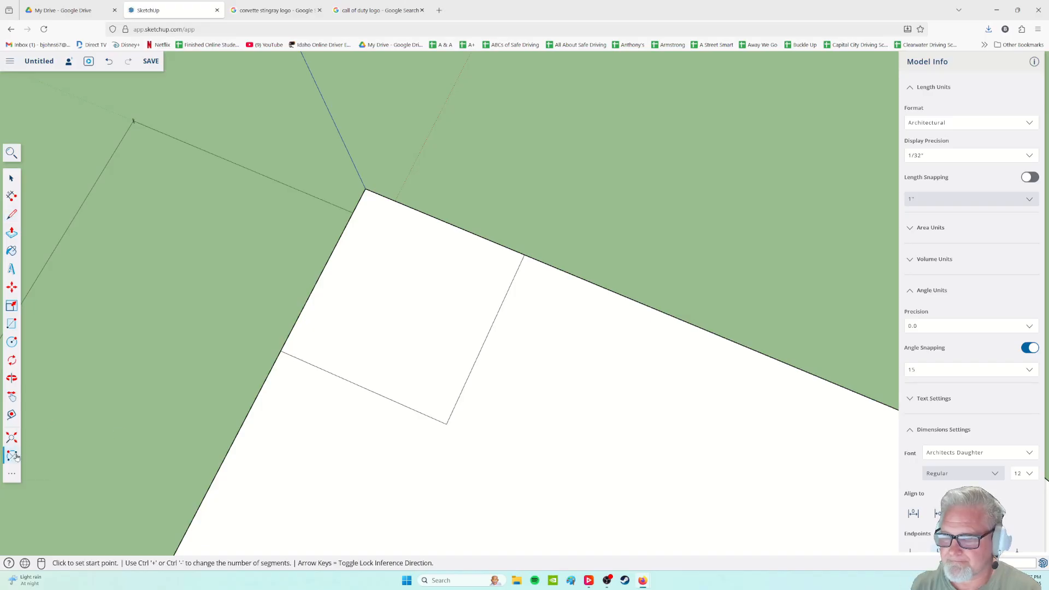
{"action": "left_click", "coordinate": [281, 350]}
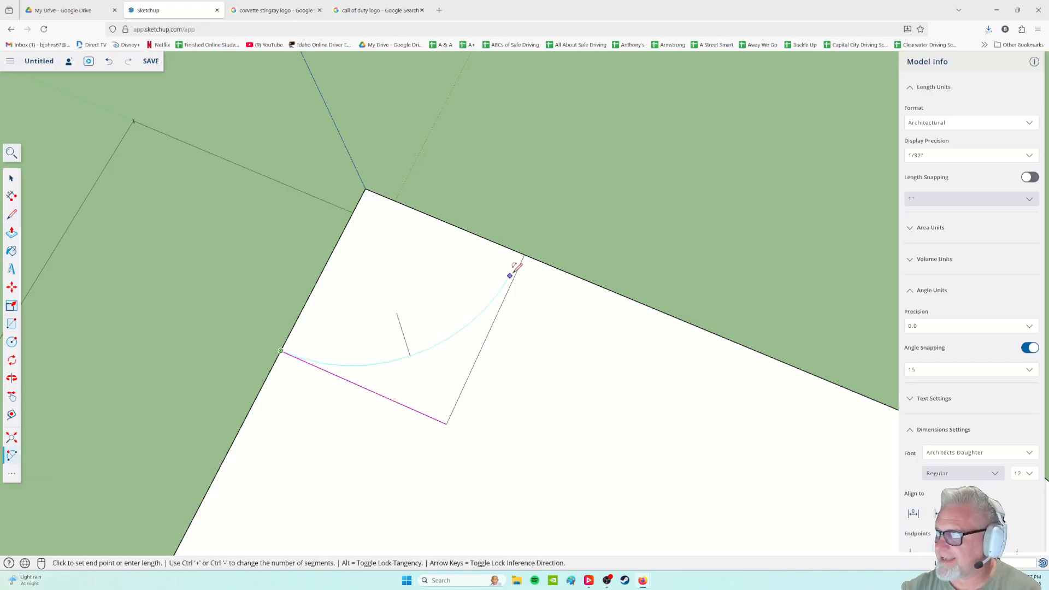
{"action": "left_click", "coordinate": [524, 255]}
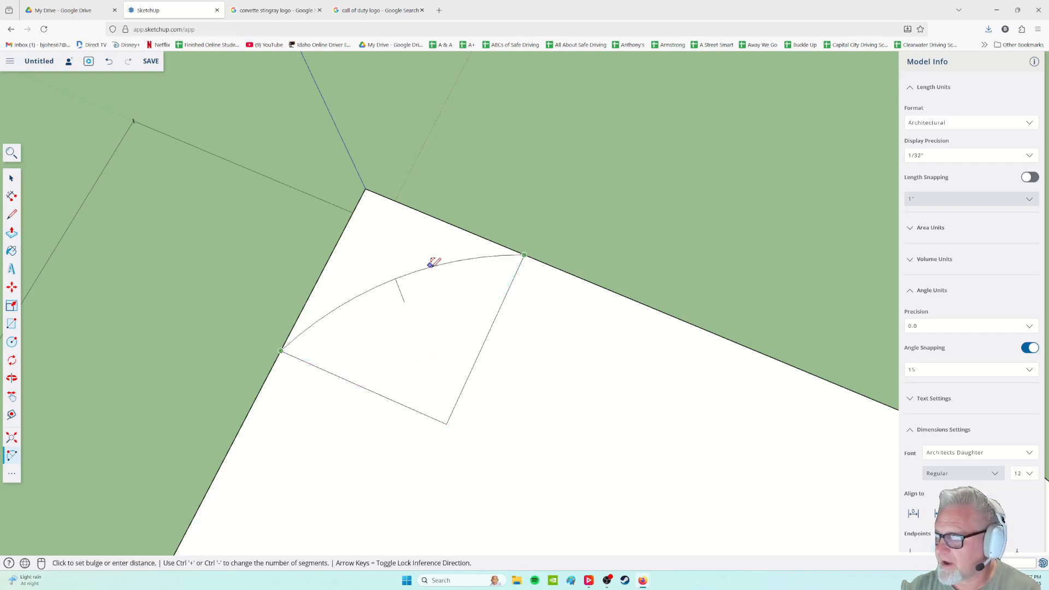
{"action": "scroll", "coordinate": [497, 366], "scroll_direction": "down", "scroll_amount": 4}
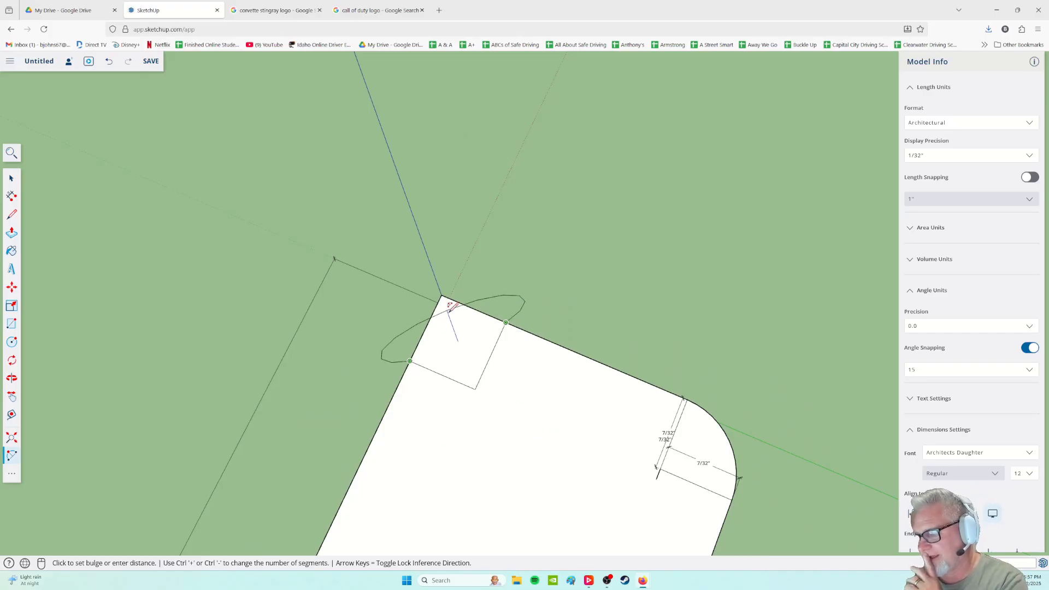
{"action": "scroll", "coordinate": [463, 377], "scroll_direction": "up", "scroll_amount": 2}
{"action": "scroll", "coordinate": [463, 376], "scroll_direction": "up", "scroll_amount": 2}
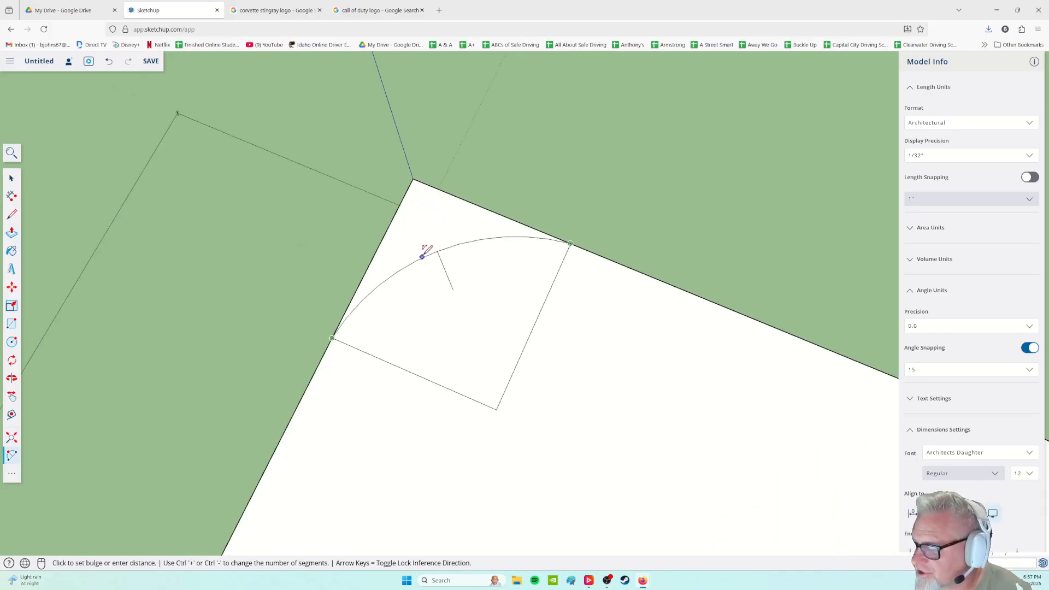
{"action": "middle_click_drag", "start_coordinate": [459, 278], "coordinate": [468, 310]}
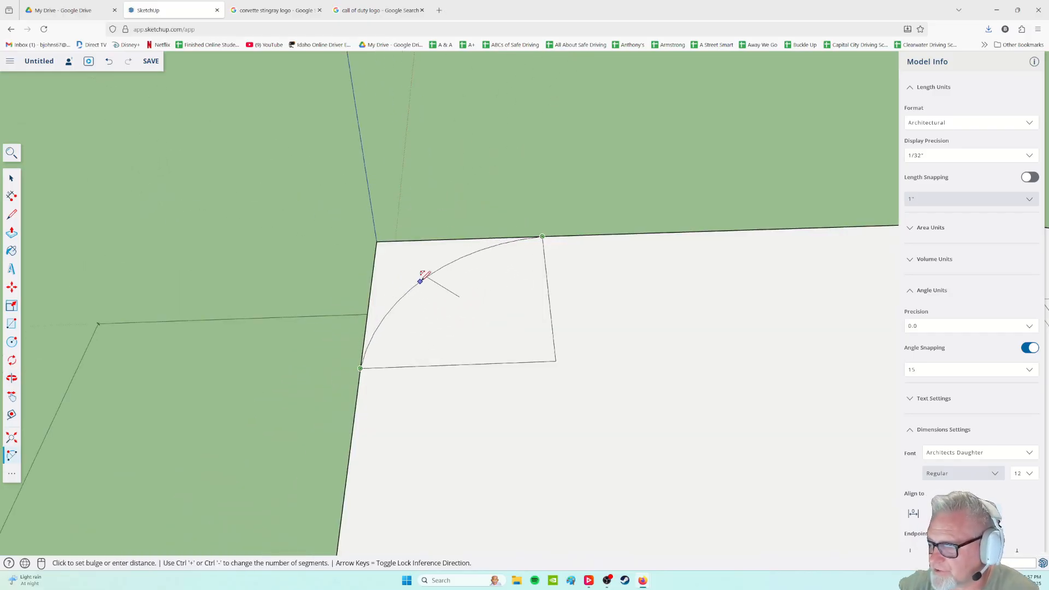
{"action": "middle_click_drag", "start_coordinate": [485, 324], "coordinate": [494, 444]}
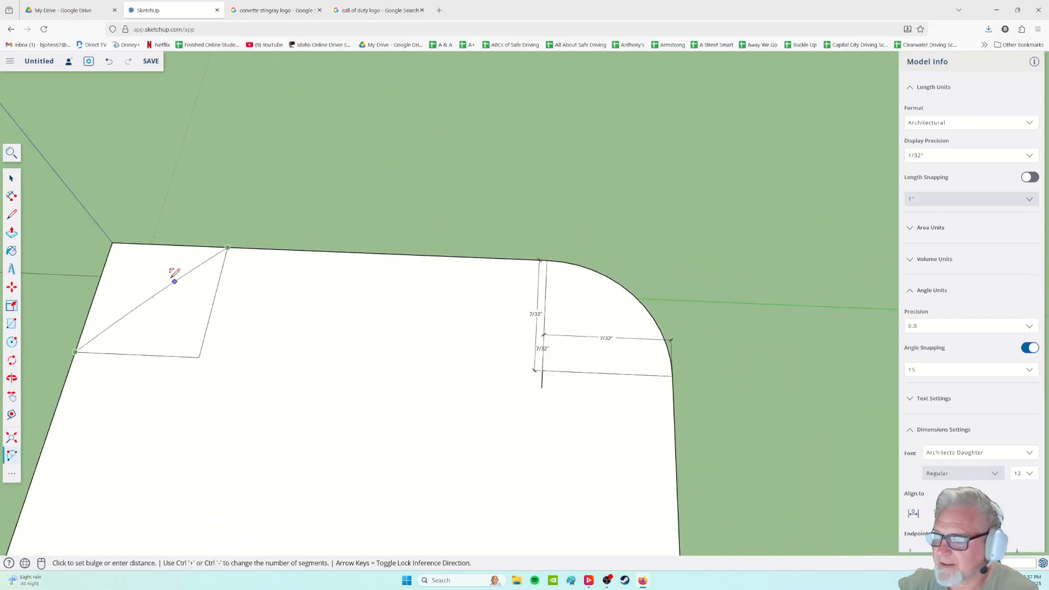
{"action": "key", "text": "Escape"}
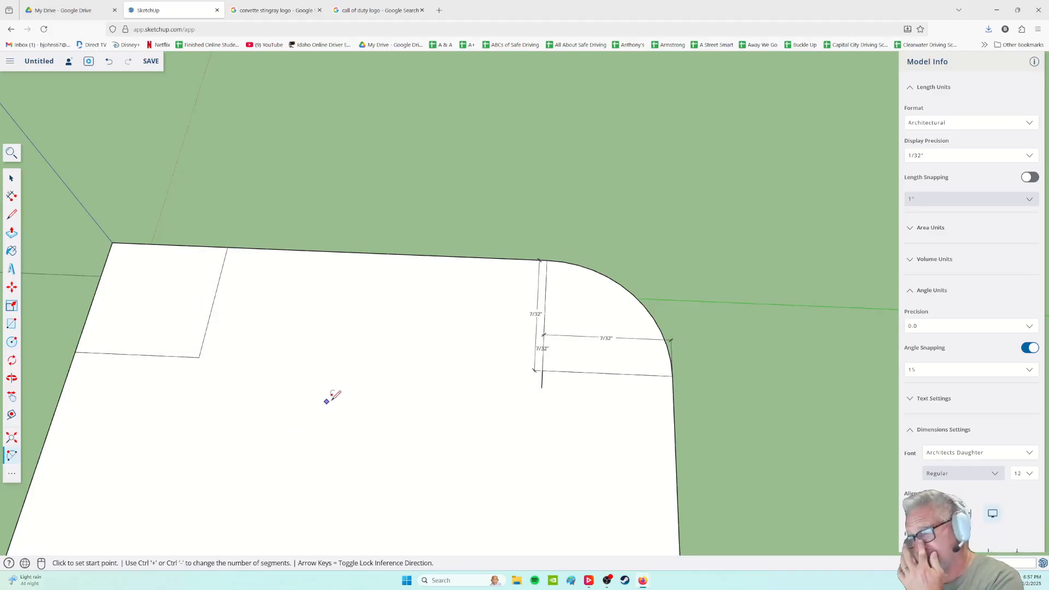
- Extend the board's bottom edges from both ends of the first corner's arc with lines meeting at a sharp corner
{"action": "middle_click_drag", "start_coordinate": [544, 435], "coordinate": [407, 472]}
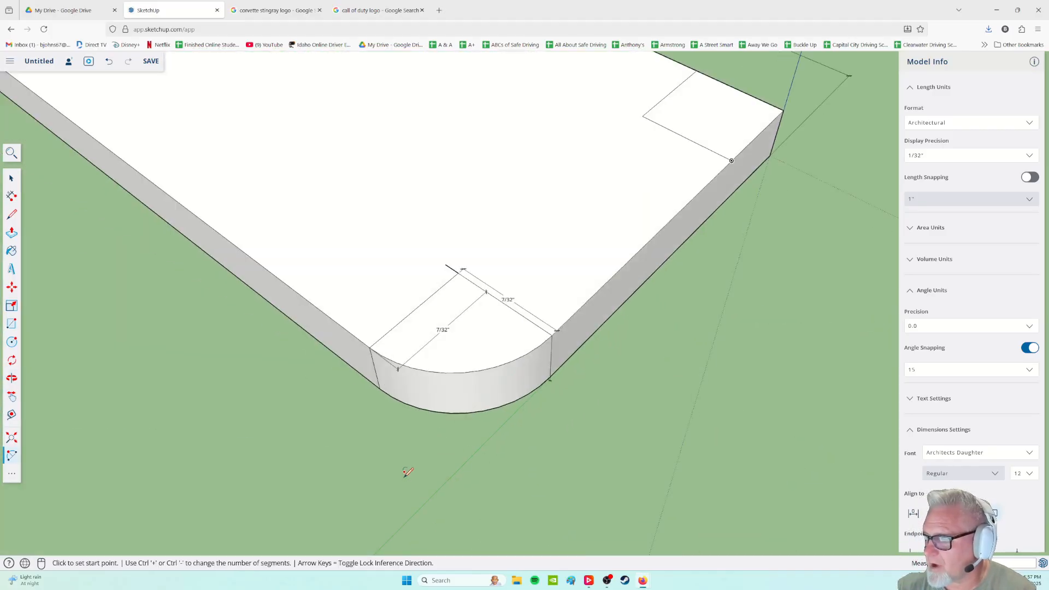
{"action": "left_click", "coordinate": [12, 215]}
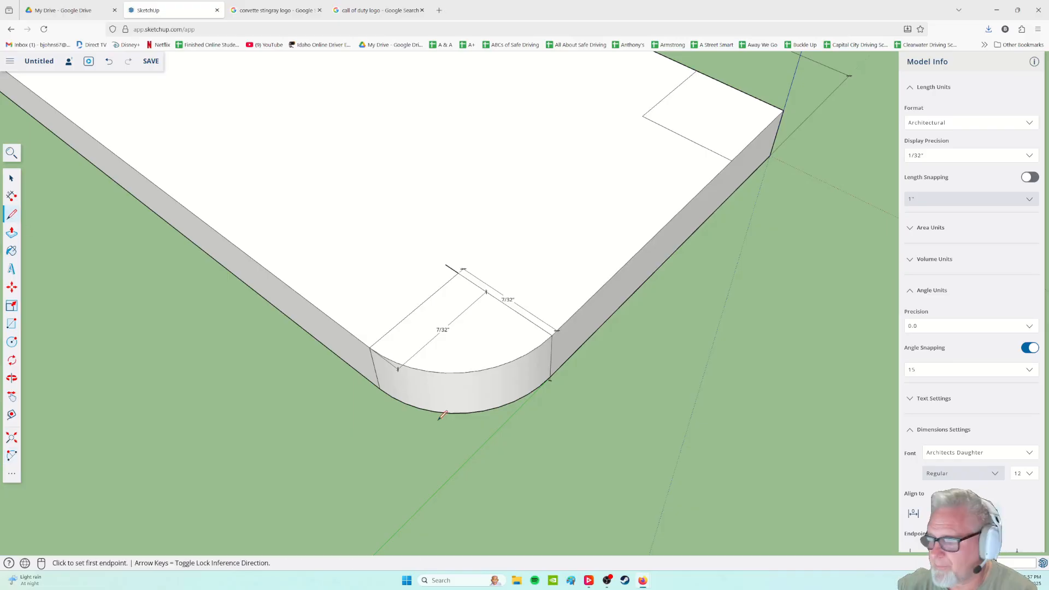
{"action": "left_click", "coordinate": [380, 389]}
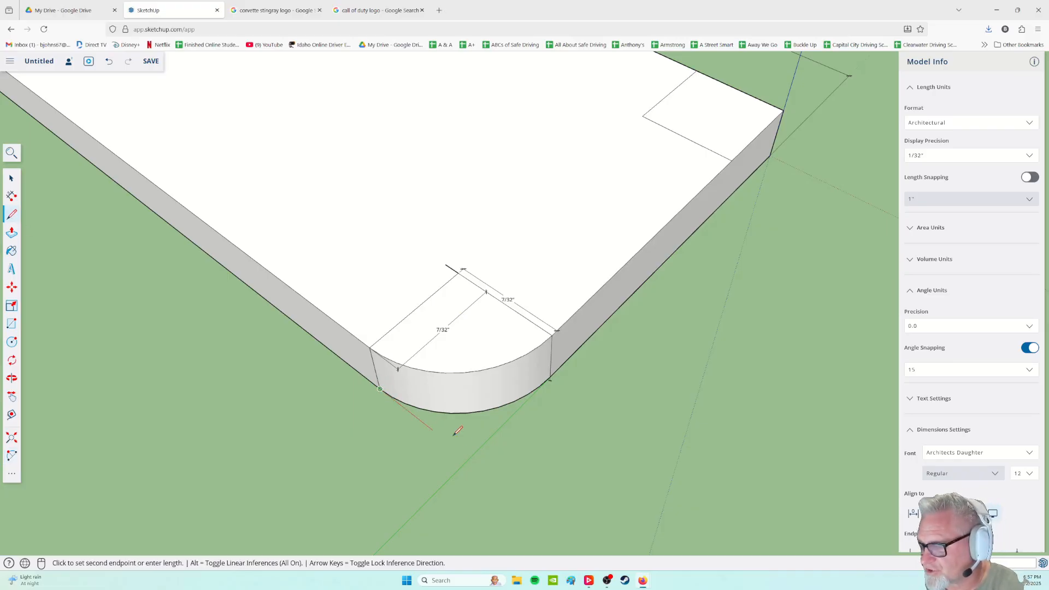
{"action": "left_click", "coordinate": [469, 458]}
{"action": "left_click", "coordinate": [550, 377]}
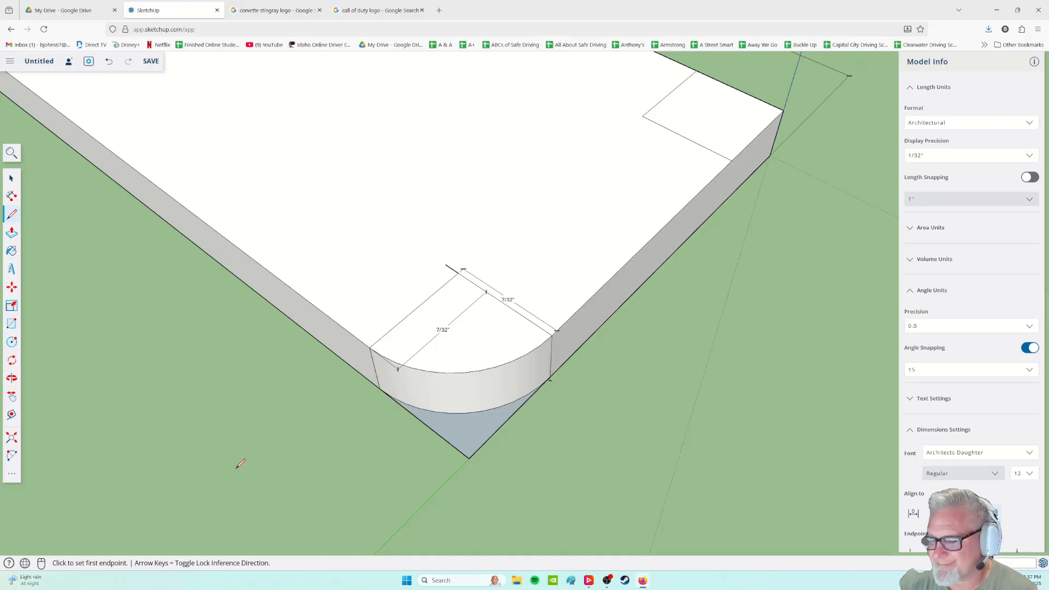
{"action": "left_click", "coordinate": [469, 458]}
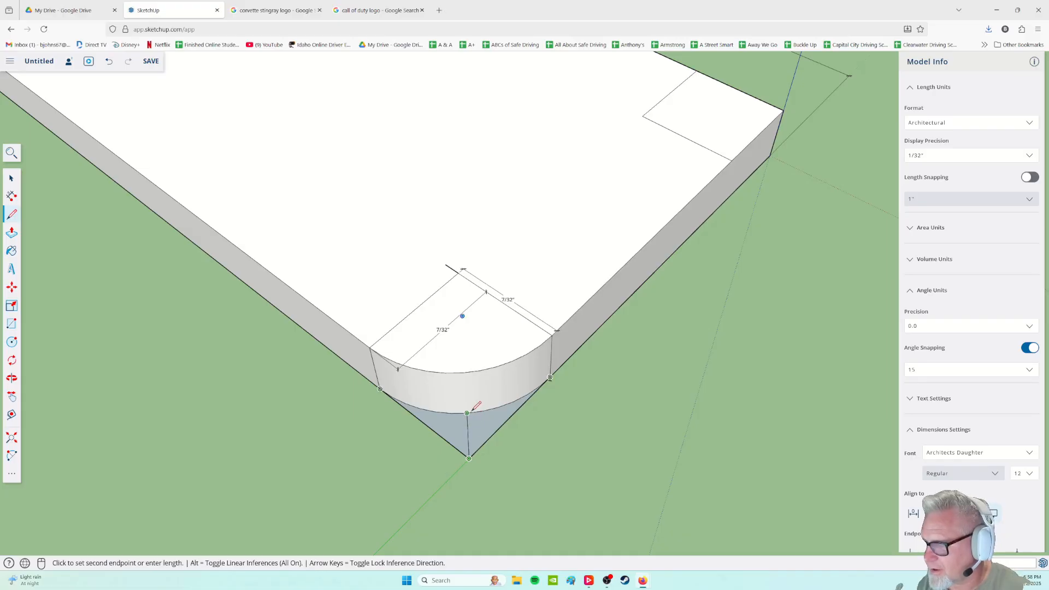
{"action": "scroll", "coordinate": [473, 425], "scroll_direction": "up", "scroll_amount": 3}
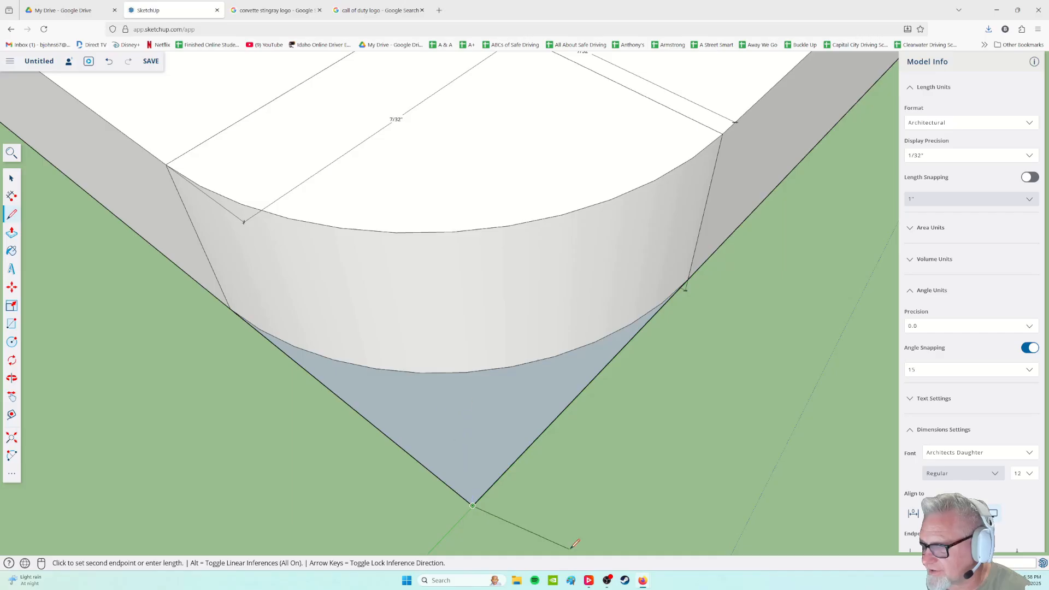
{"action": "key", "text": "Escape"}
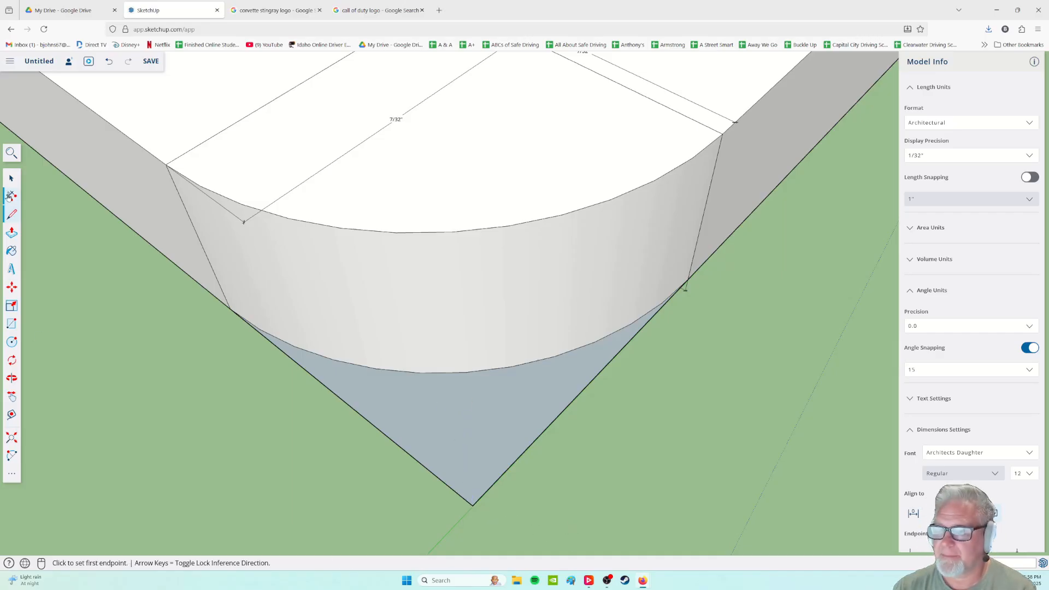
- Push/Pull the first corner's bottom face up to the board's top surface to fill the corner outside the arc
{"action": "left_click", "coordinate": [12, 235]}
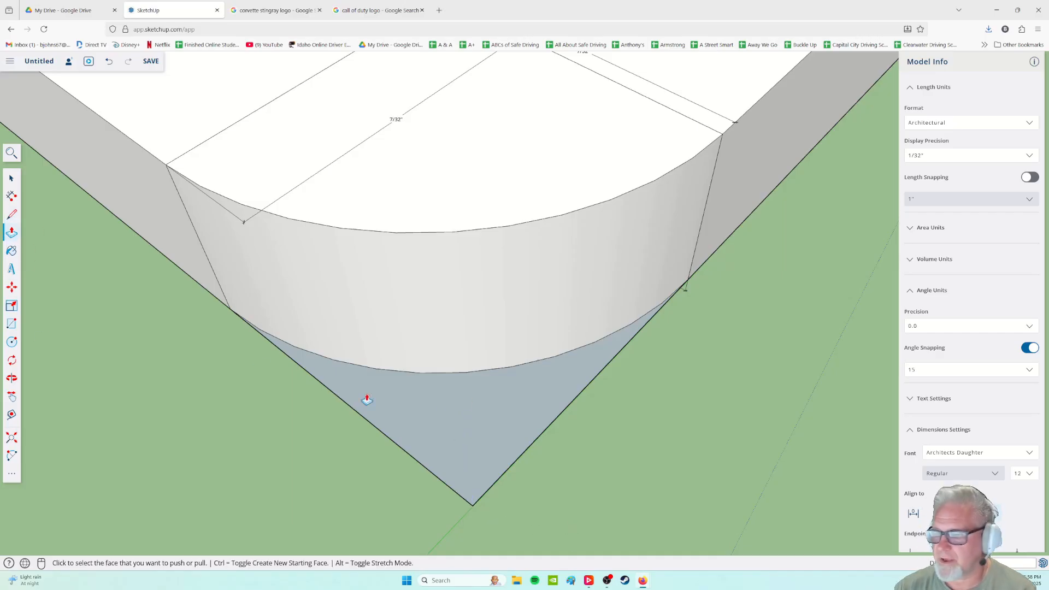
{"action": "left_click", "coordinate": [437, 424]}
{"action": "key", "text": "Escape"}
{"action": "middle_click_drag", "start_coordinate": [464, 287], "coordinate": [466, 389]}
{"action": "scroll", "coordinate": [466, 389], "scroll_direction": "down", "scroll_amount": 4}
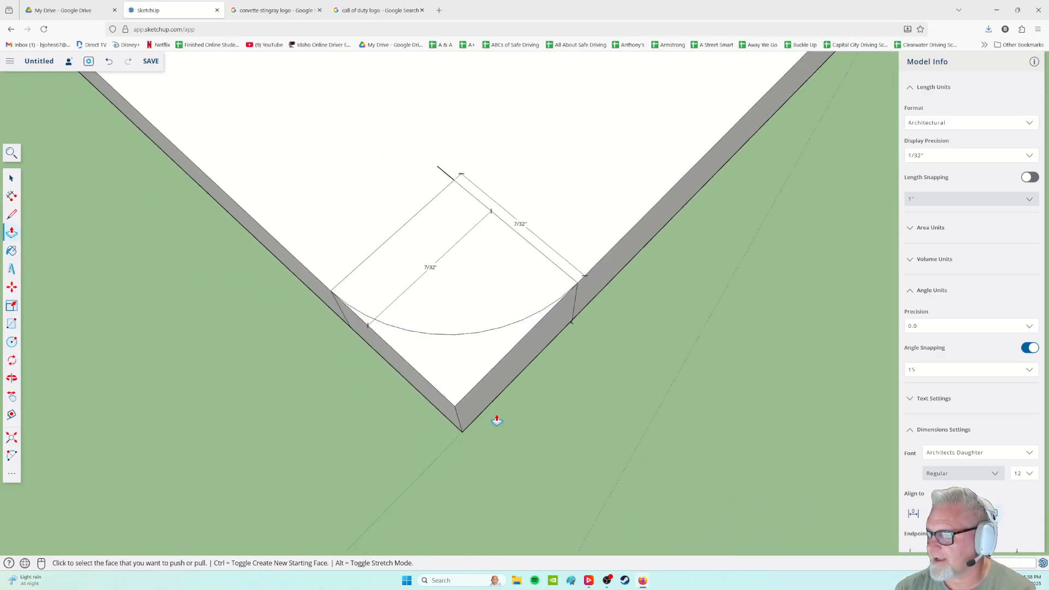
- Draw a diagonal line on the top face from the first corner's sharp point to the crossing of its two construction lines
{"action": "left_click", "coordinate": [12, 215]}
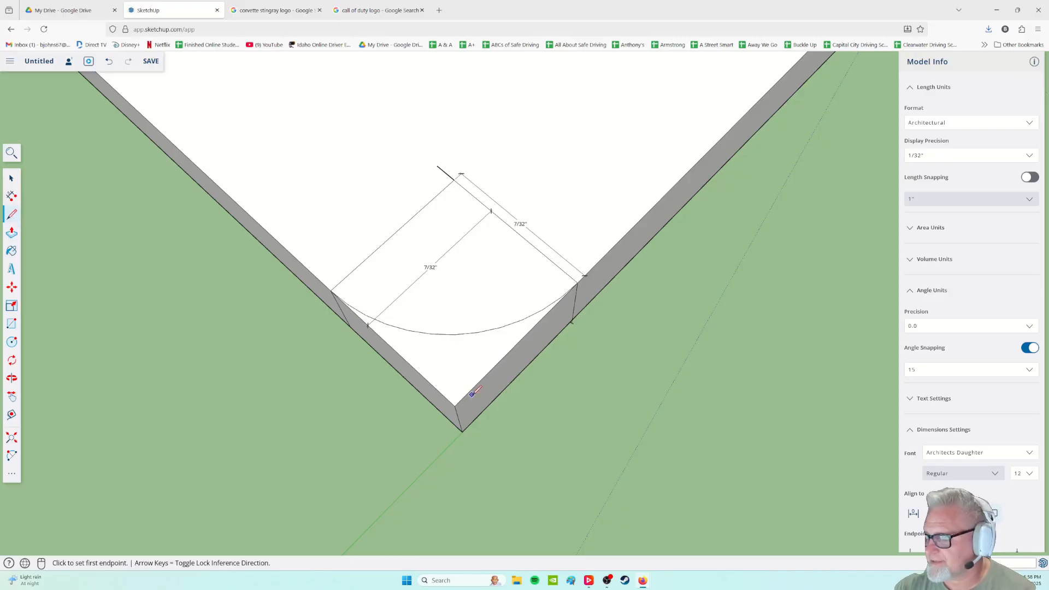
{"action": "left_click", "coordinate": [454, 406]}
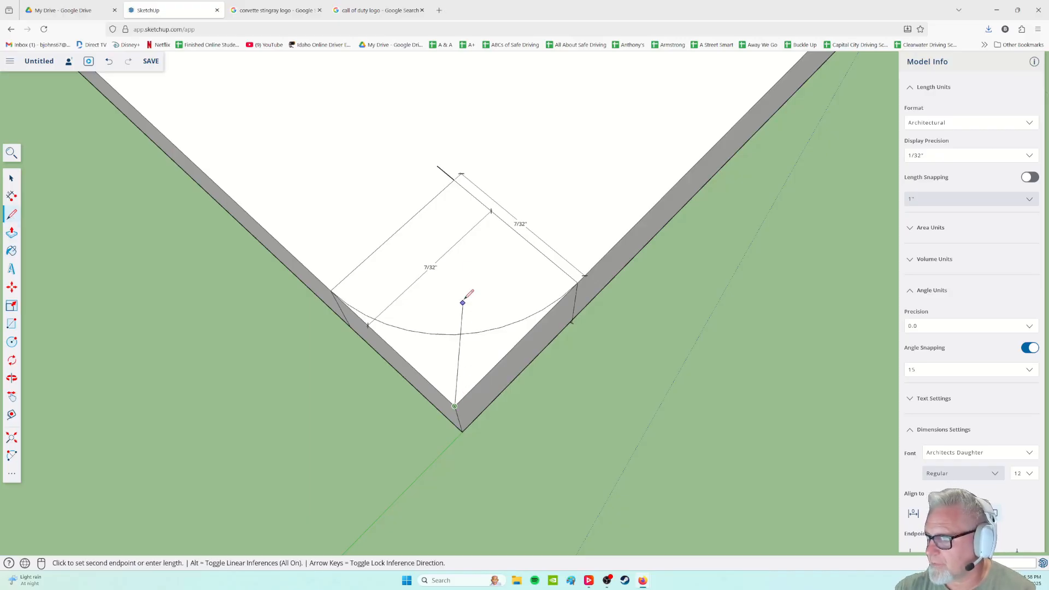
{"action": "left_click", "coordinate": [461, 175]}
- Dimension the distance along the diagonal from the first corner's sharp point to the arc
{"action": "middle_click_drag", "start_coordinate": [327, 473], "coordinate": [340, 485]}
{"action": "scroll", "coordinate": [390, 402], "scroll_direction": "up", "scroll_amount": 4}
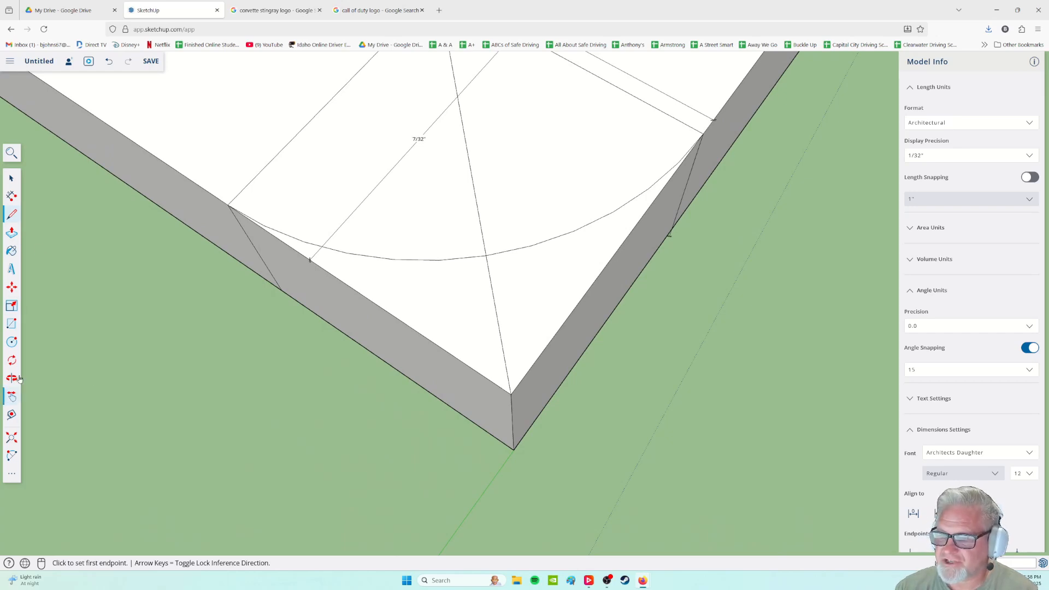
{"action": "left_click", "coordinate": [10, 198]}
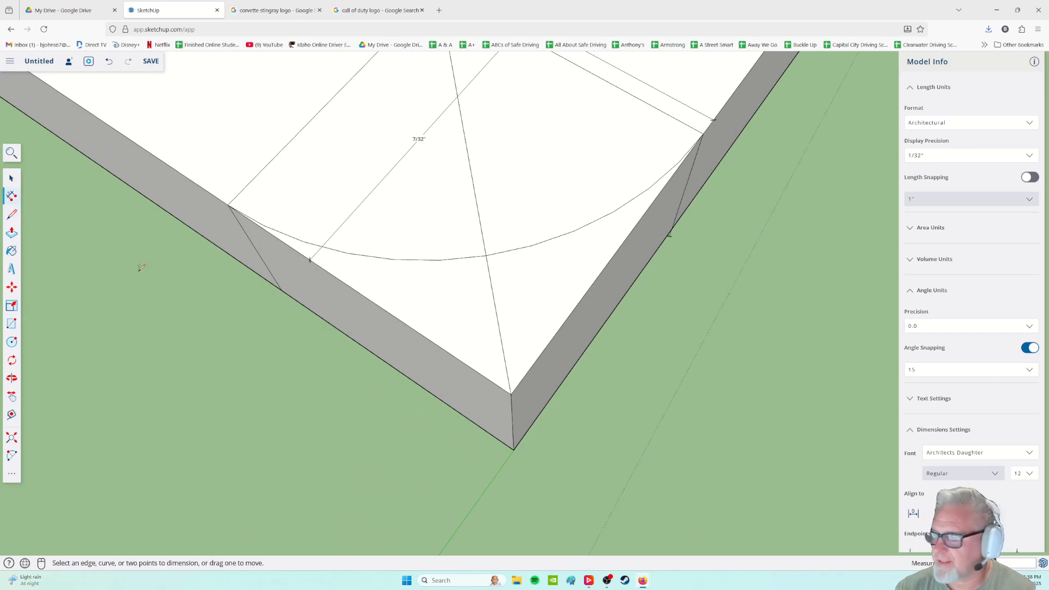
{"action": "left_click", "coordinate": [511, 393]}
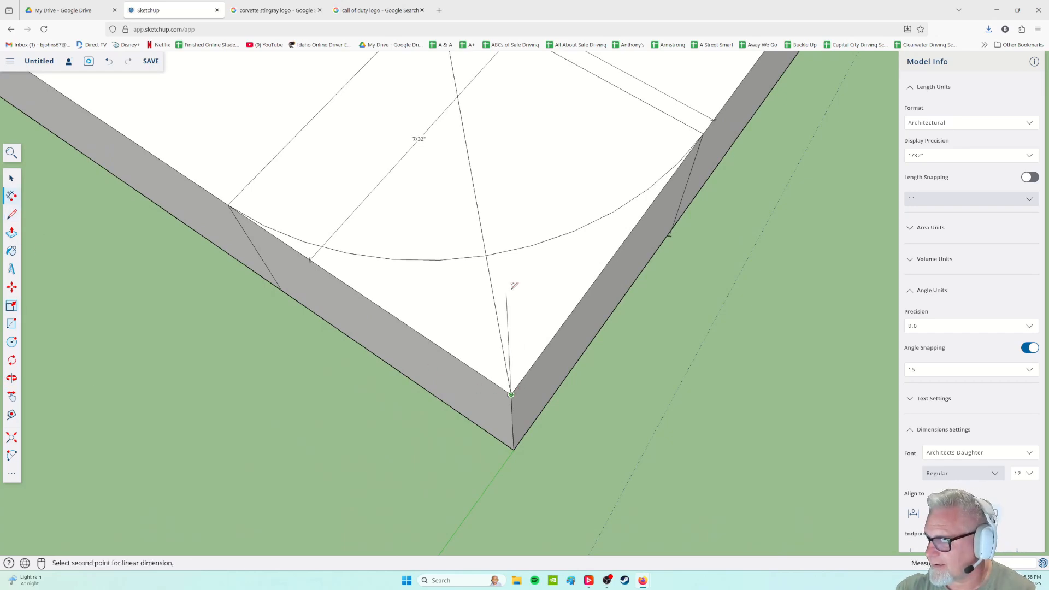
{"action": "left_click", "coordinate": [486, 255]}
{"action": "left_click", "coordinate": [472, 255]}
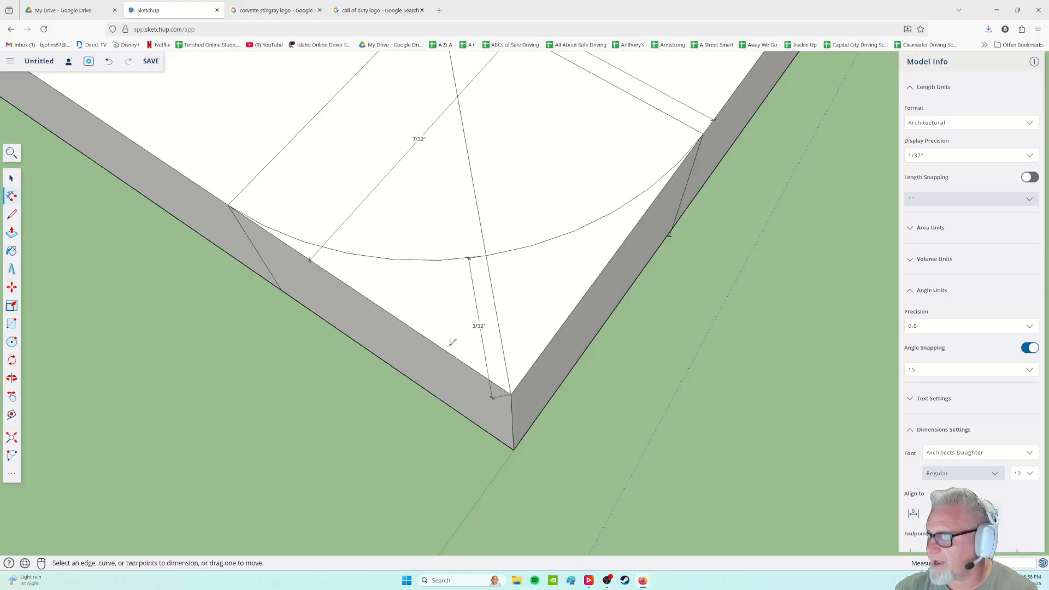
- Examine the first corner's arc, diagonal and dimensions, and compare them with the square laid out at the second corner
{"action": "scroll", "coordinate": [464, 392], "scroll_direction": "down", "scroll_amount": 5}
{"action": "middle_click_drag", "start_coordinate": [539, 388], "coordinate": [270, 416]}
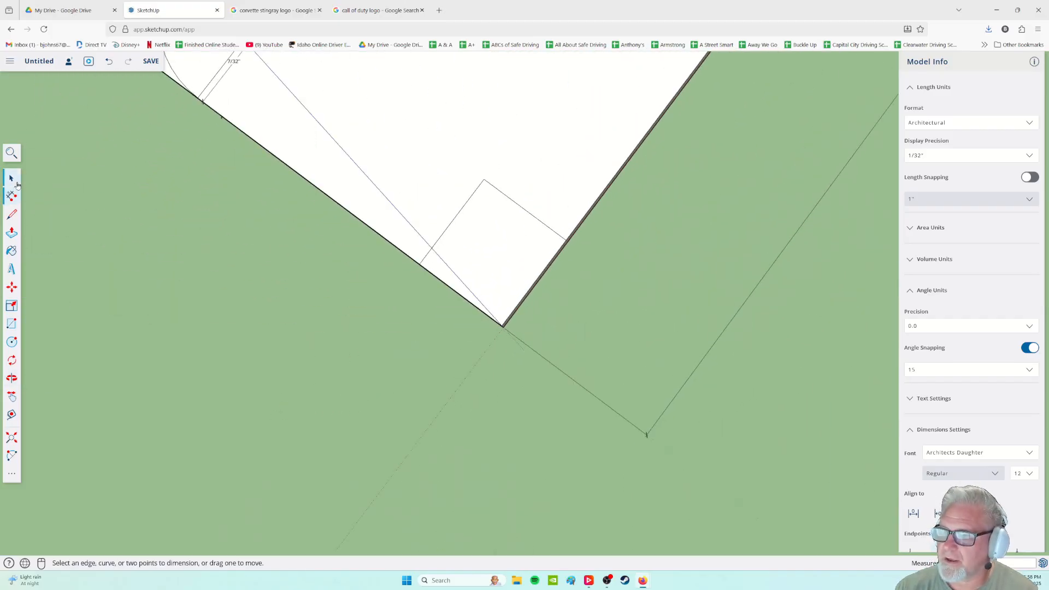
{"action": "left_click", "coordinate": [11, 218]}
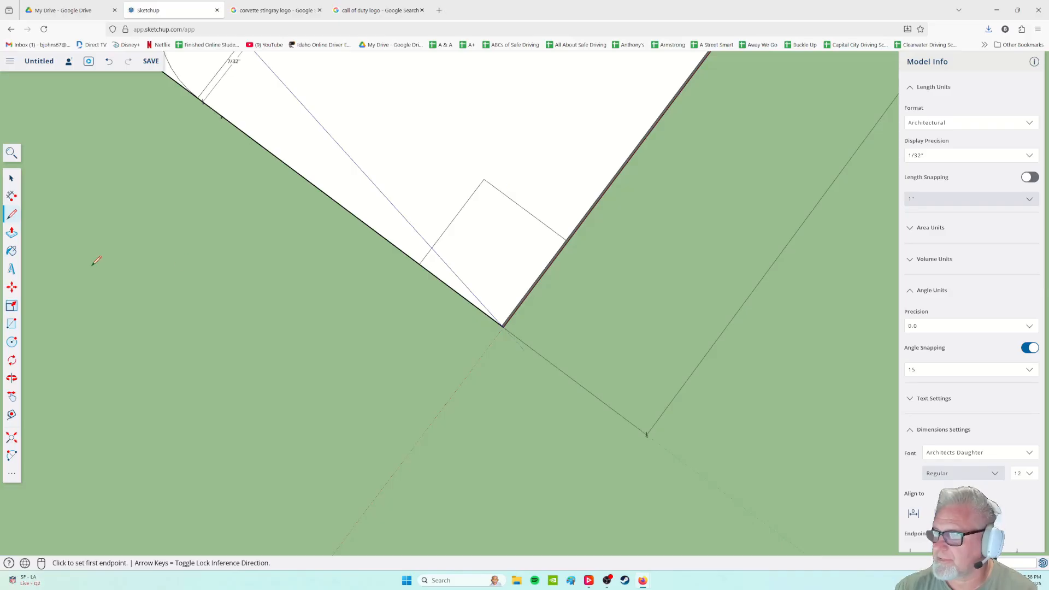
{"action": "middle_click_drag", "start_coordinate": [91, 264], "coordinate": [230, 419], "text": "shift"}
{"action": "middle_click_drag", "start_coordinate": [325, 377], "coordinate": [400, 356]}
{"action": "scroll", "coordinate": [335, 368], "scroll_direction": "up", "scroll_amount": 3}
{"action": "scroll", "coordinate": [335, 367], "scroll_direction": "up", "scroll_amount": 3}
{"action": "mouse_move", "coordinate": [228, 345]}
{"action": "middle_mouse_down", "text": "shift"}
{"action": "mouse_move", "coordinate": [251, 351]}
{"action": "mouse_move", "coordinate": [431, 544]}
{"action": "mouse_move", "coordinate": [467, 548]}
{"action": "middle_mouse_up", "text": "shift"}
{"action": "mouse_move", "coordinate": [555, 529]}
{"action": "middle_mouse_down", "text": "shift"}
{"action": "mouse_move", "coordinate": [529, 513]}
{"action": "mouse_move", "coordinate": [594, 417]}
{"action": "mouse_move", "coordinate": [494, 441]}
{"action": "mouse_move", "coordinate": [508, 444]}
{"action": "middle_mouse_up", "text": "shift"}
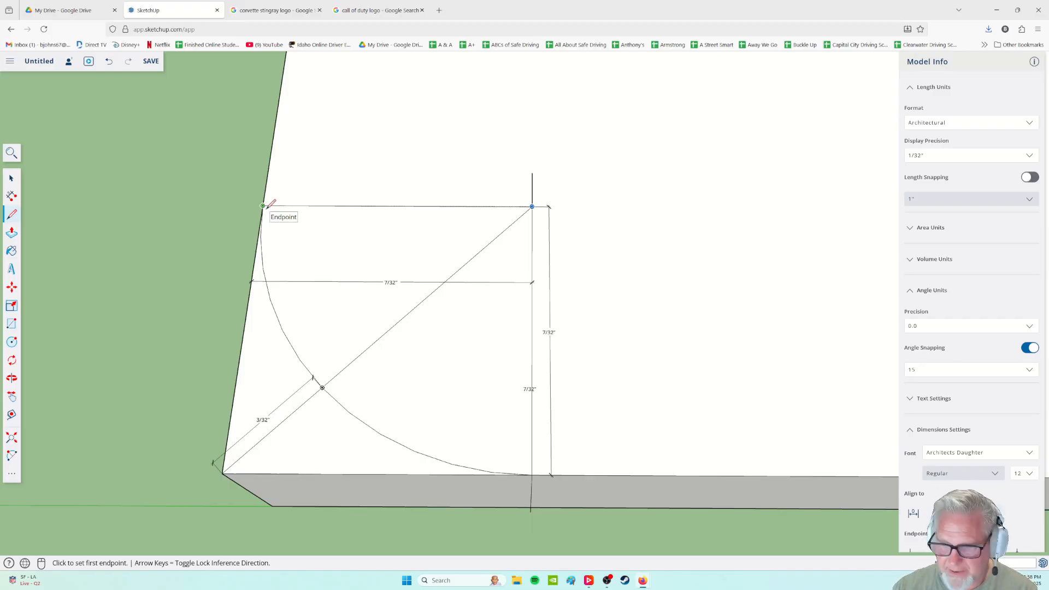
{"action": "scroll", "coordinate": [299, 238], "scroll_direction": "down", "scroll_amount": 3}
{"action": "middle_click_drag", "start_coordinate": [718, 346], "coordinate": [363, 354]}
{"action": "middle_click_drag", "start_coordinate": [652, 358], "coordinate": [615, 378]}
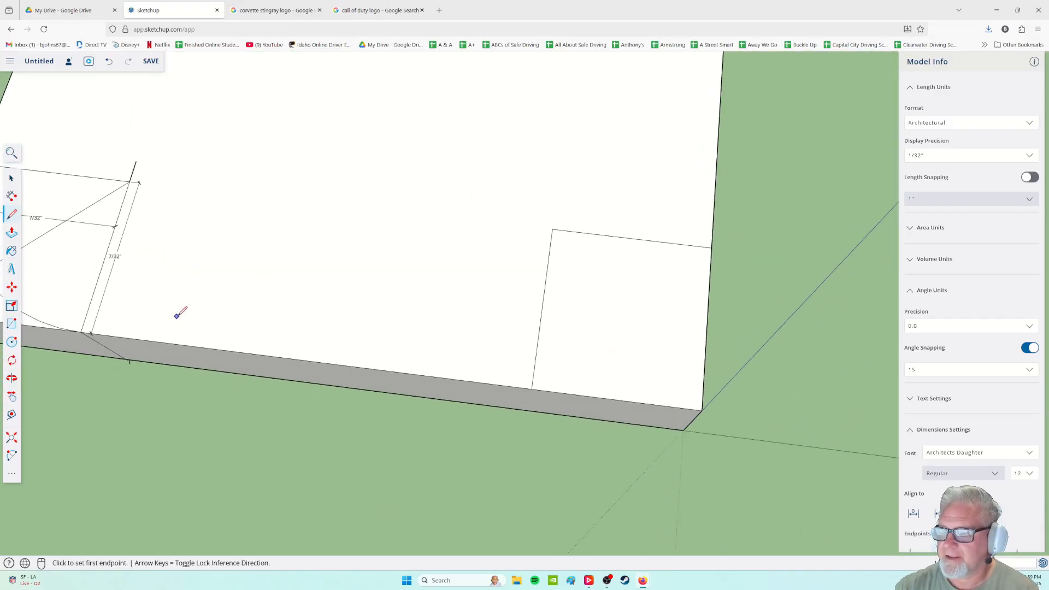
{"action": "middle_click_drag", "start_coordinate": [175, 318], "coordinate": [547, 323], "text": "shift"}
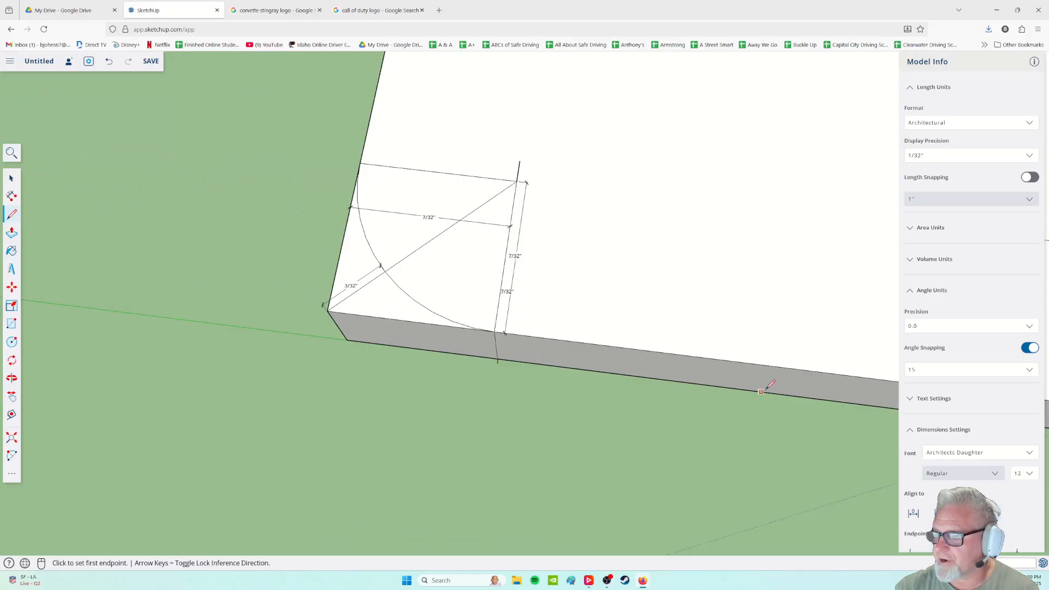
- Draw a diagonal line on the top face at the second corner, from the construction square's inner point to the sharp corner
{"action": "middle_click_drag", "start_coordinate": [766, 390], "coordinate": [372, 390], "text": "shift"}
{"action": "middle_click_drag", "start_coordinate": [706, 422], "coordinate": [569, 409]}
{"action": "left_click", "coordinate": [593, 258]}
{"action": "left_click", "coordinate": [580, 485]}
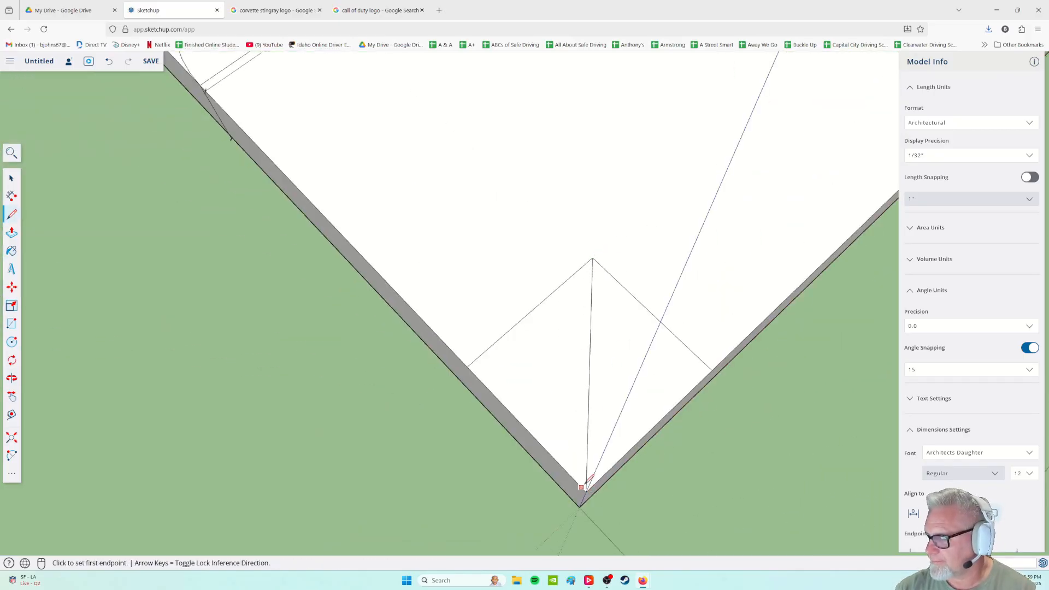
- Mark the first corner's 3/32" offset on the second corner's diagonal by drawing a line along it from the sharp point
{"action": "middle_click_drag", "start_coordinate": [810, 418], "coordinate": [317, 511]}
{"action": "middle_click_drag", "start_coordinate": [663, 448], "coordinate": [552, 382]}
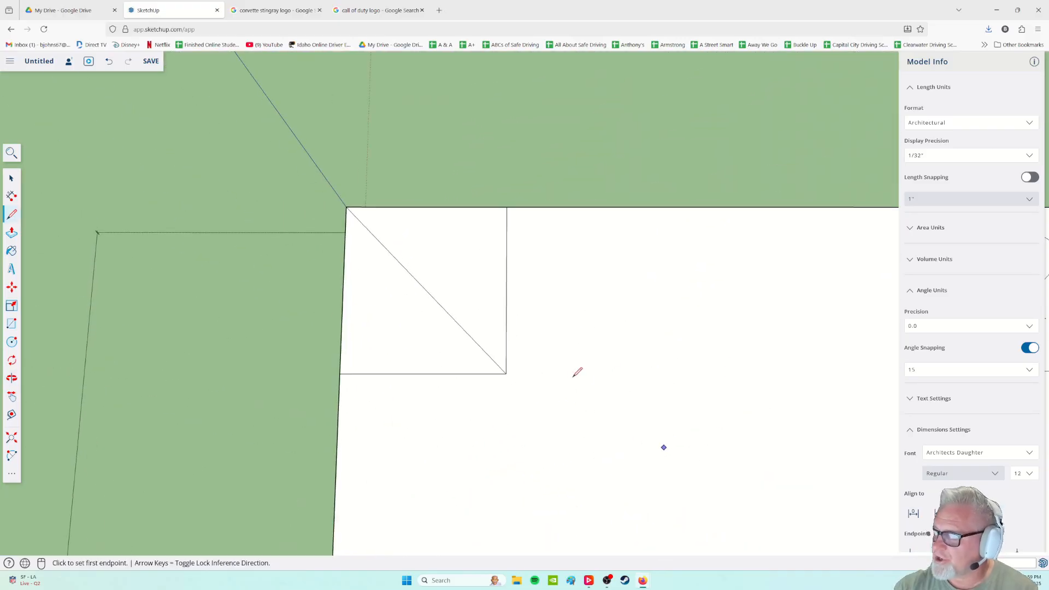
{"action": "scroll", "coordinate": [689, 355], "scroll_direction": "down", "scroll_amount": 2}
{"action": "middle_click_drag", "start_coordinate": [840, 440], "coordinate": [510, 326]}
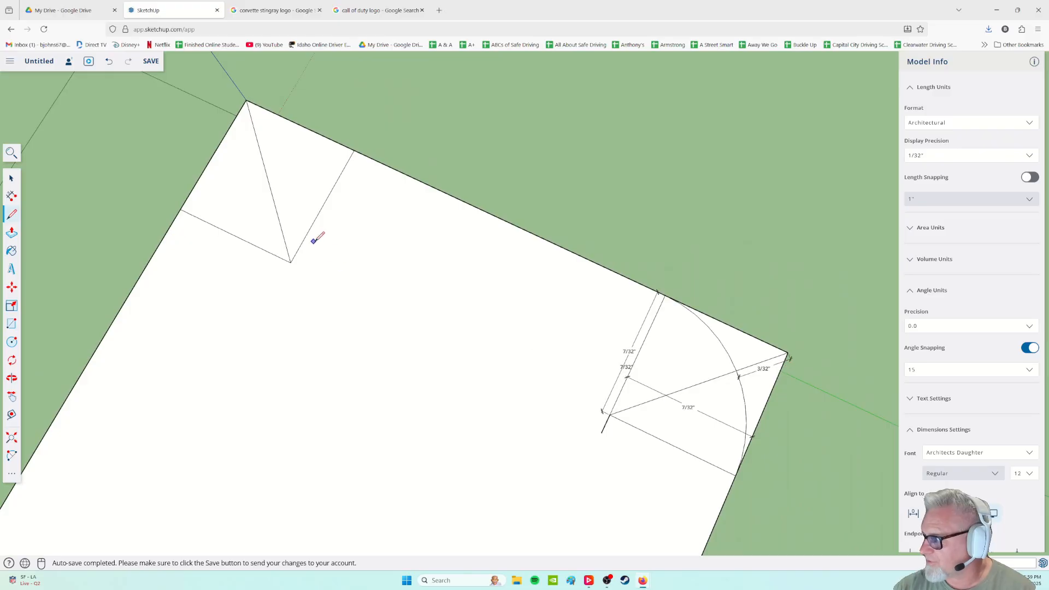
{"action": "middle_click_drag", "start_coordinate": [316, 234], "coordinate": [452, 331], "text": "shift"}
{"action": "left_click", "coordinate": [372, 202]}
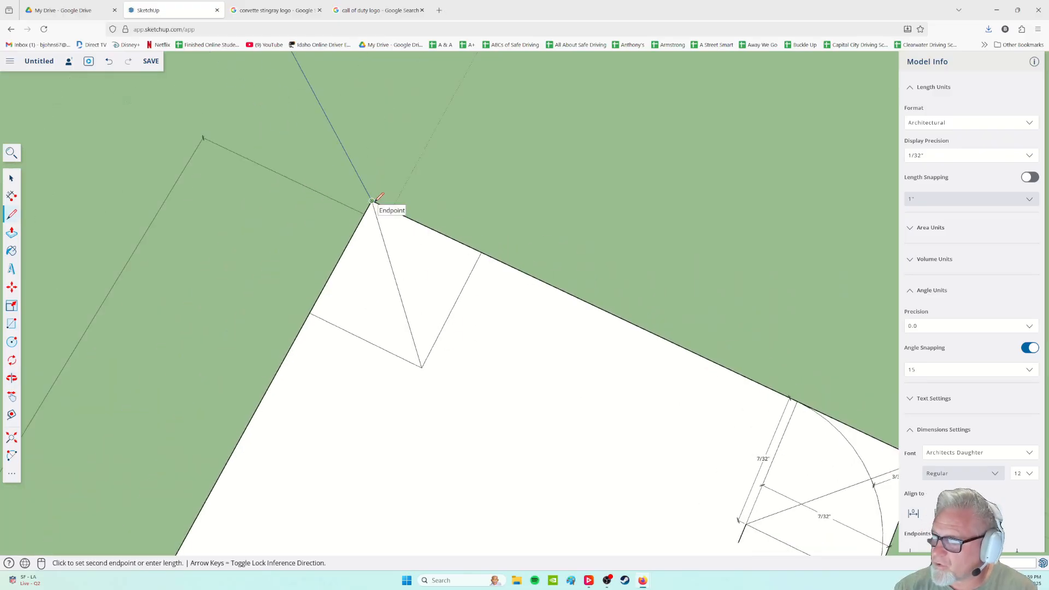
{"action": "left_click", "coordinate": [396, 289]}
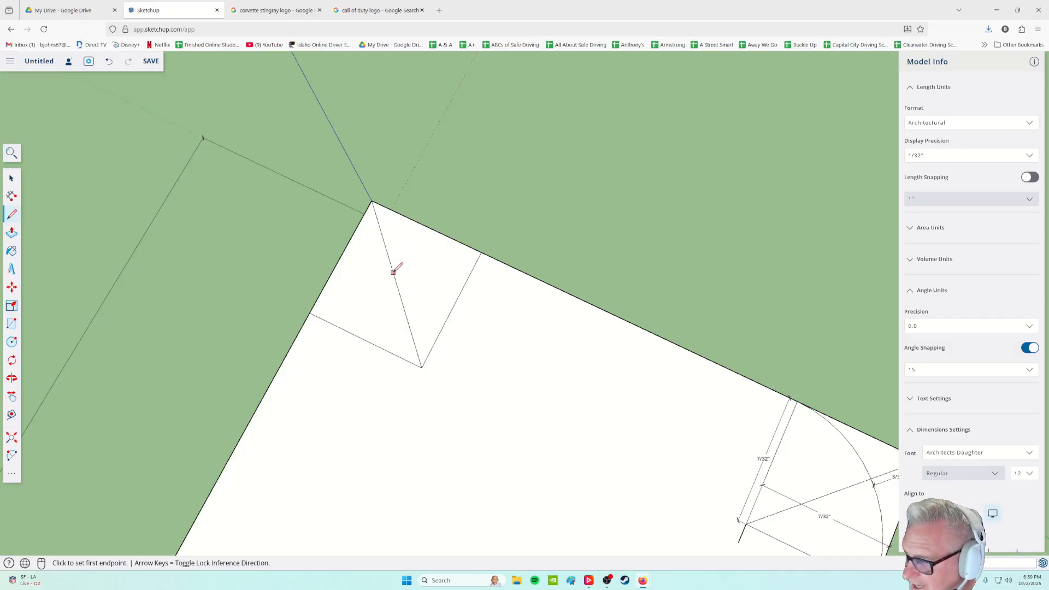
- Draw a short tick line perpendicular to the second corner's diagonal, starting at the marked offset point
{"action": "scroll", "coordinate": [396, 254], "scroll_direction": "up", "scroll_amount": 4}
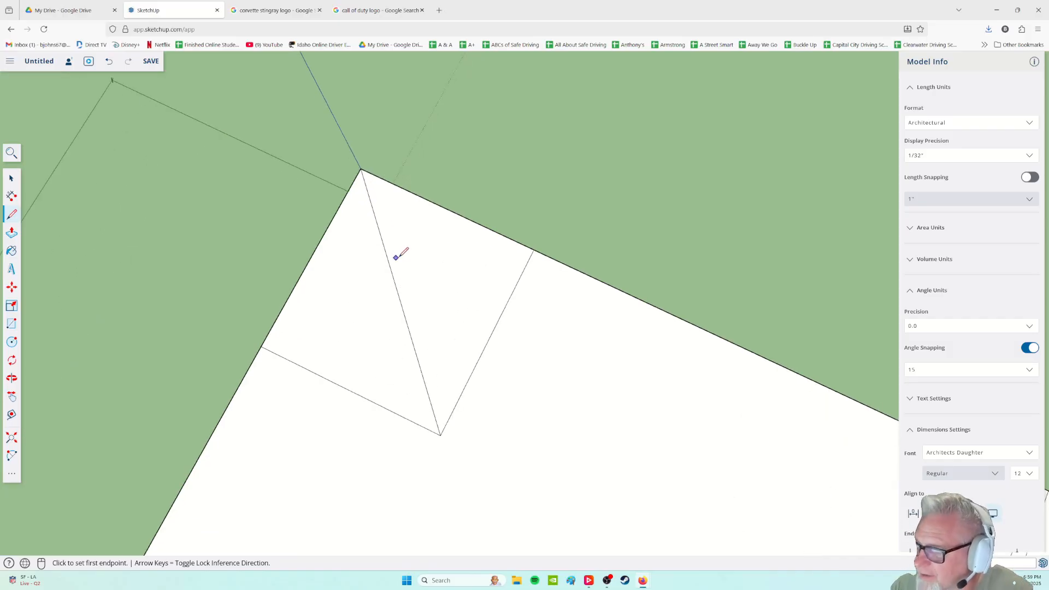
{"action": "left_click", "coordinate": [373, 239]}
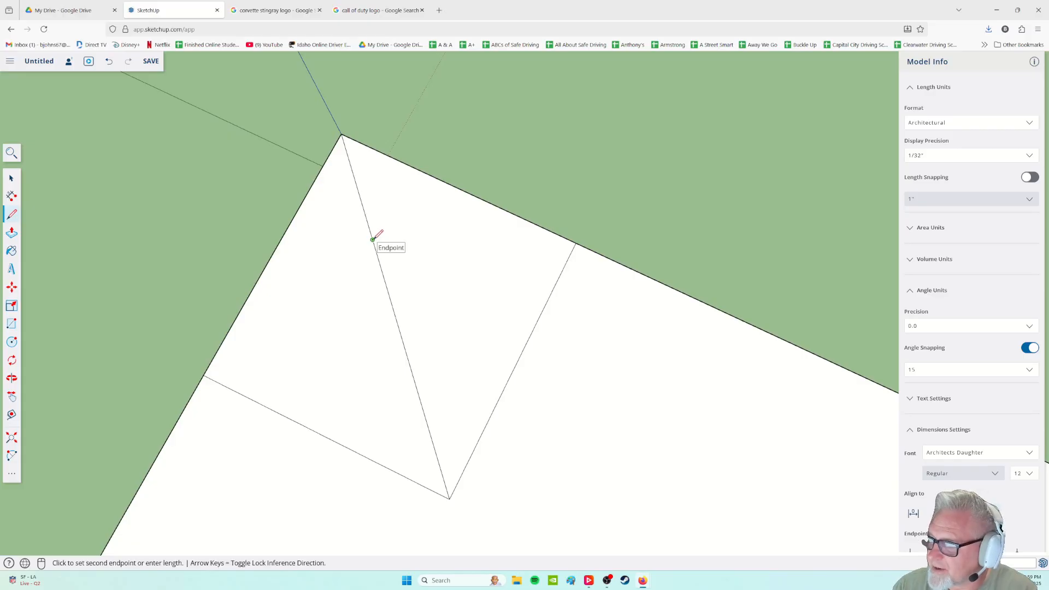
{"action": "left_click", "coordinate": [409, 229]}
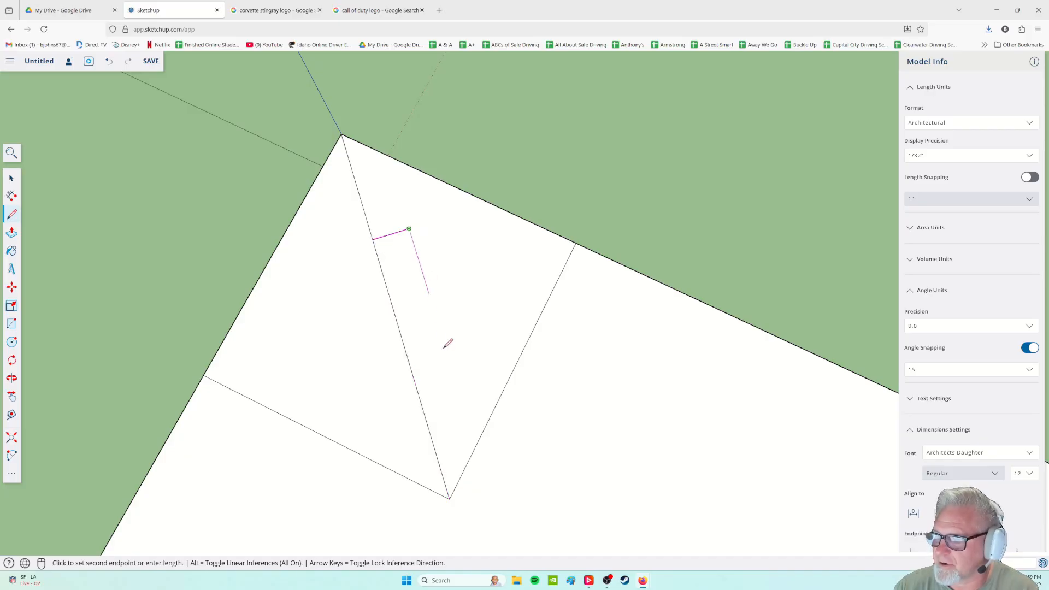
- Draw an arc between the two points where the second corner's square meets the board edges, bulging it to the marked offset point
{"action": "key", "text": "o"}
{"action": "left_click_drag", "start_coordinate": [485, 373], "coordinate": [489, 417]}
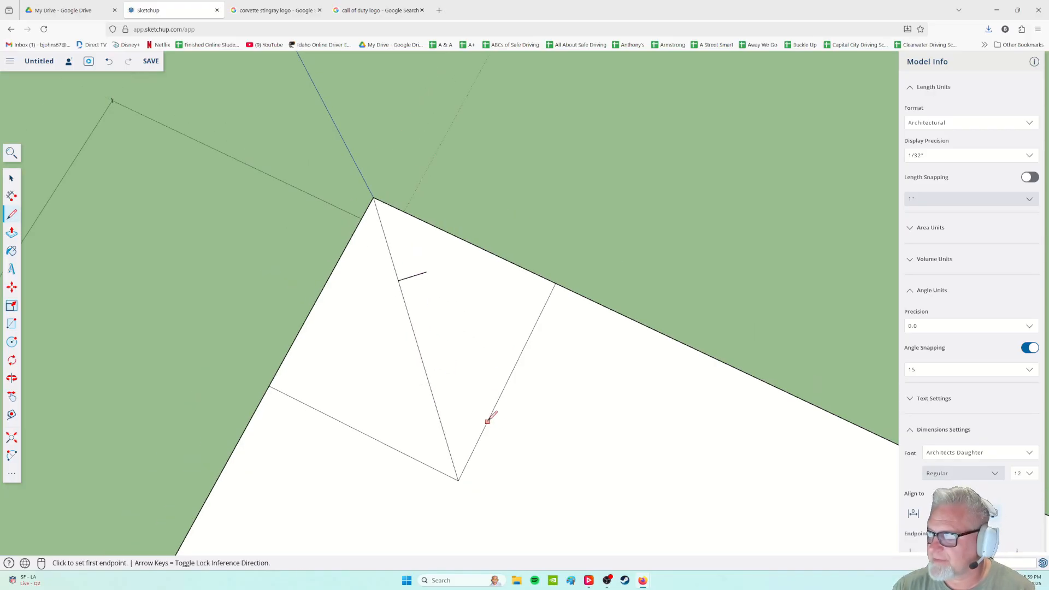
{"action": "mouse_move", "coordinate": [518, 506]}
{"action": "left_mouse_down"}
{"action": "mouse_move", "coordinate": [444, 519]}
{"action": "mouse_move", "coordinate": [433, 499]}
{"action": "left_mouse_up"}
{"action": "key", "text": "l"}
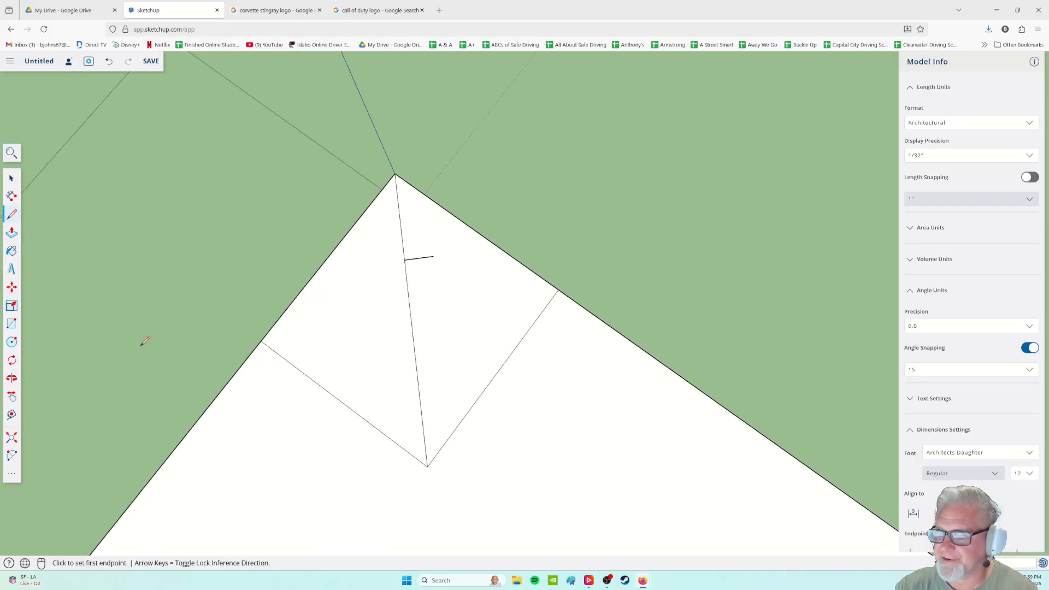
{"action": "left_click", "coordinate": [12, 455]}
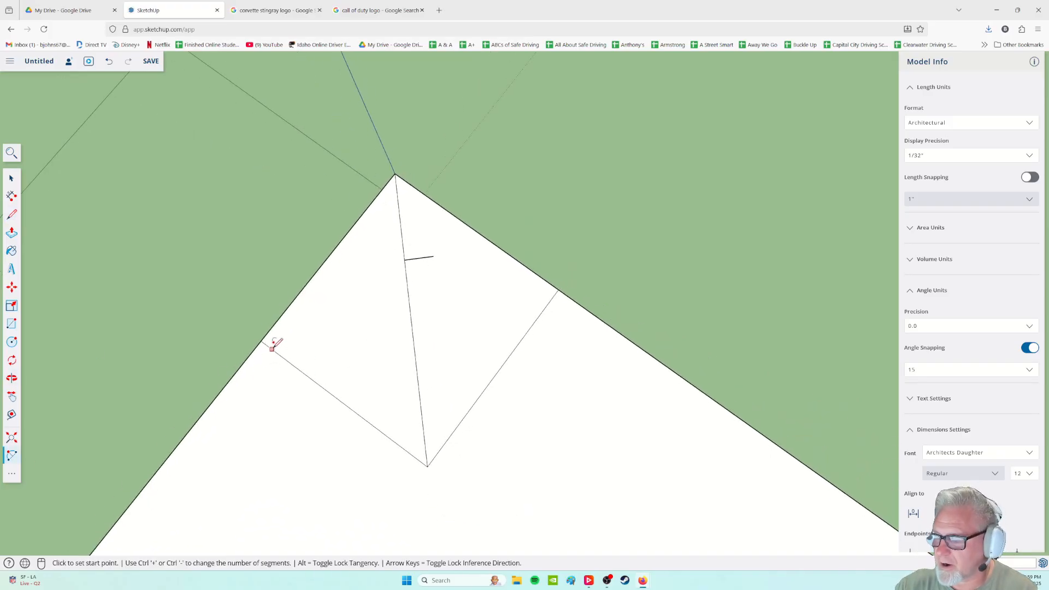
{"action": "left_click", "coordinate": [262, 340]}
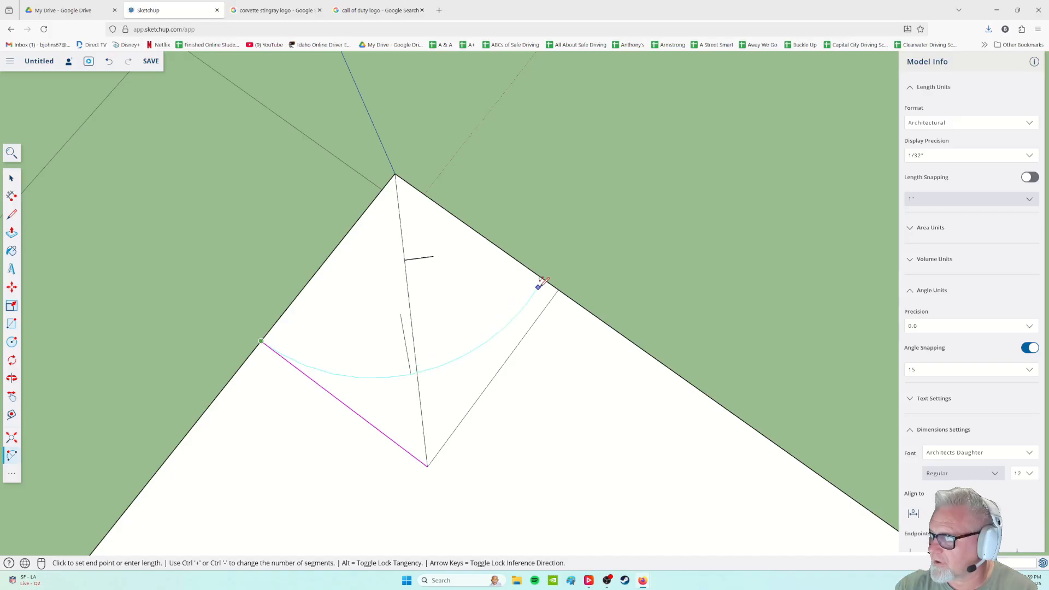
{"action": "left_click", "coordinate": [558, 290]}
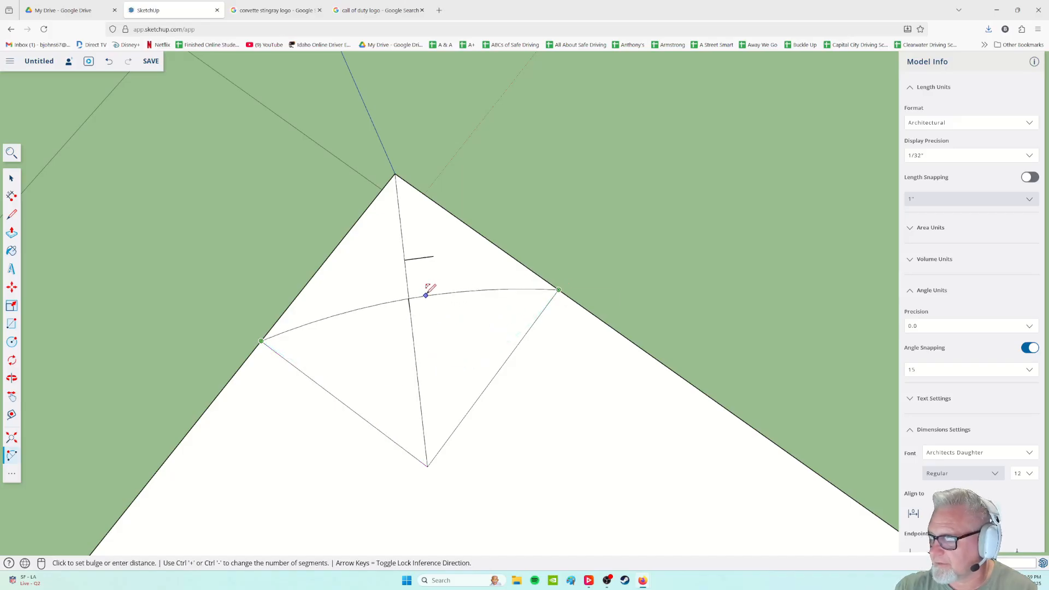
{"action": "scroll", "coordinate": [410, 269], "scroll_direction": "up", "scroll_amount": 5}
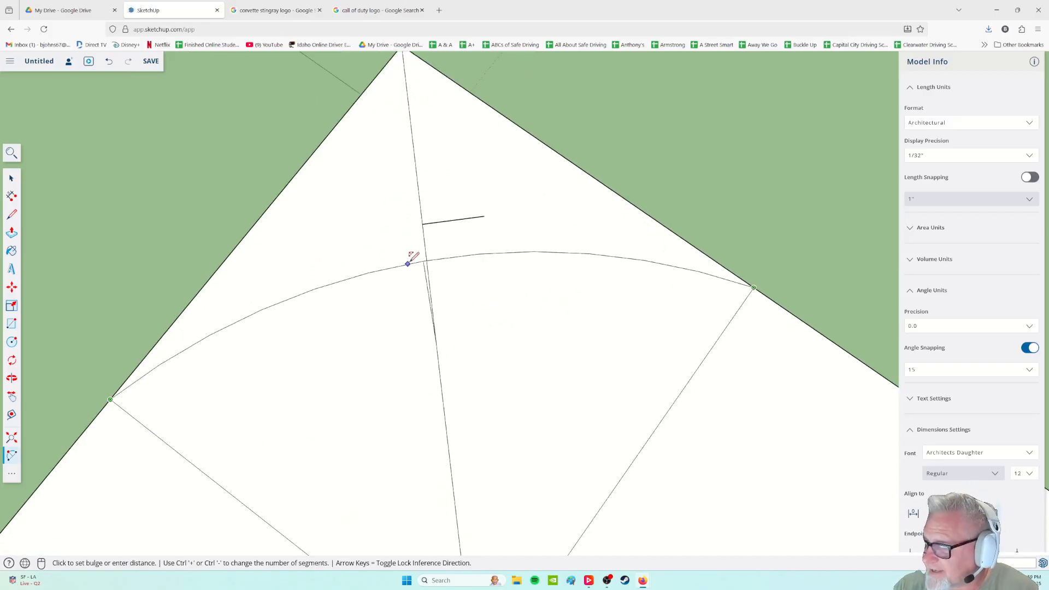
{"action": "left_click", "coordinate": [426, 222]}
- Delete the leftover tick stub and both segments of the diagonal at the second corner
{"action": "left_click", "coordinate": [11, 178]}
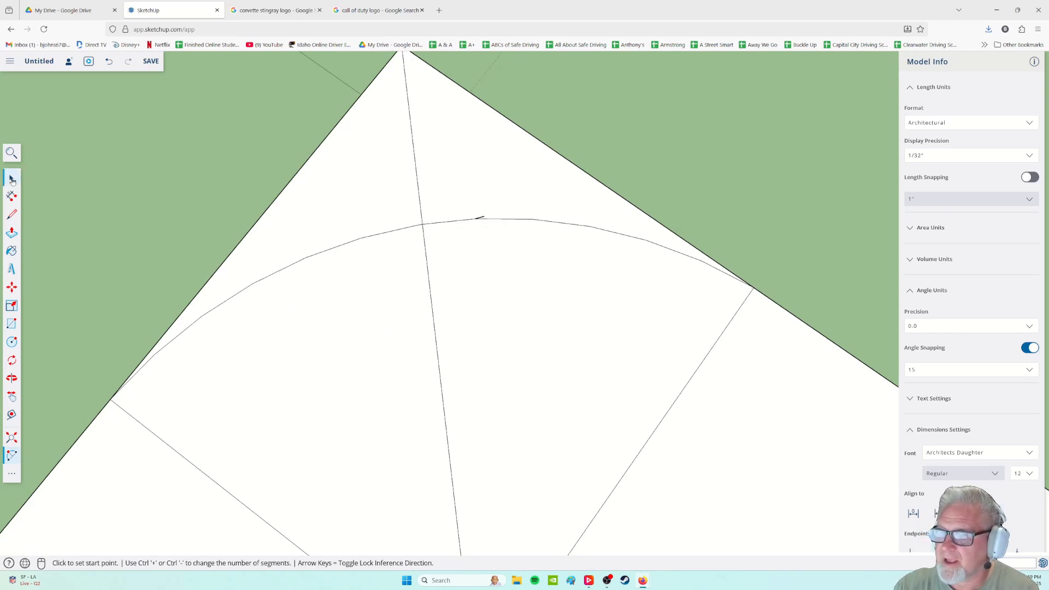
{"action": "left_click", "coordinate": [482, 218]}
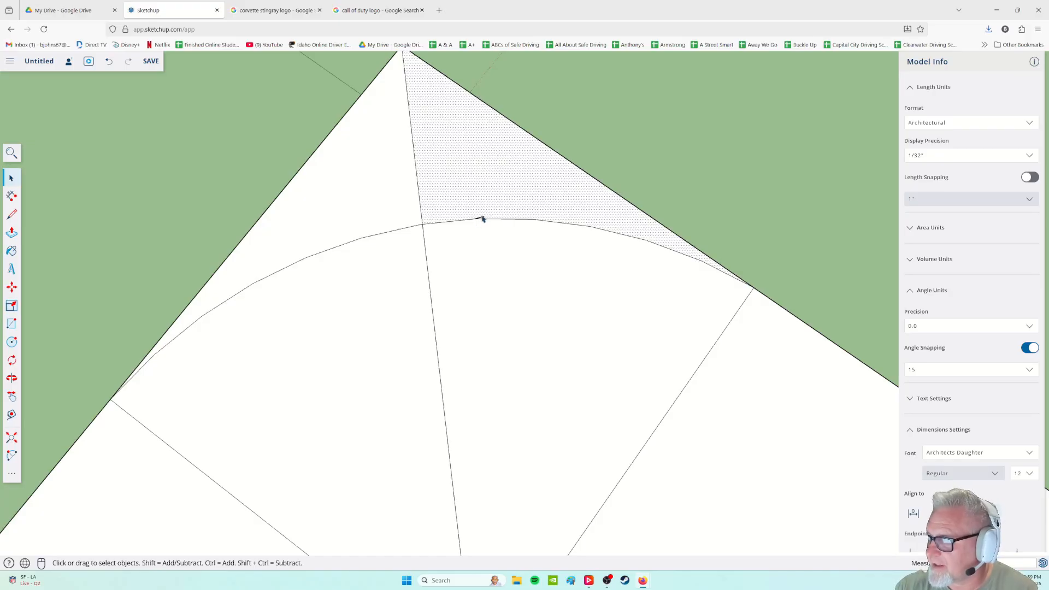
{"action": "key", "text": "Delete"}
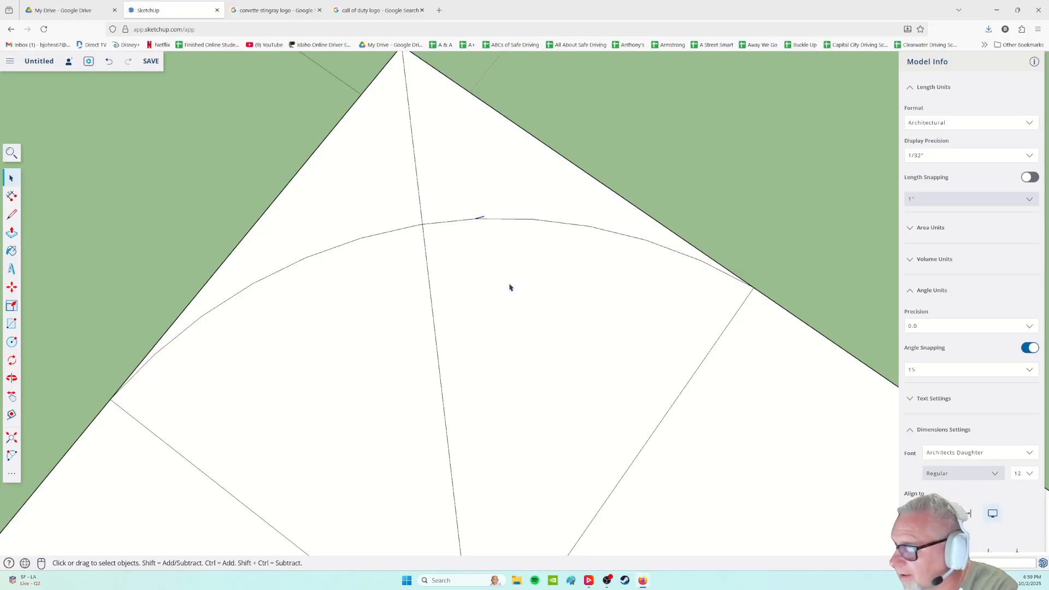
{"action": "scroll", "coordinate": [474, 350], "scroll_direction": "down", "scroll_amount": 4}
{"action": "middle_click_drag", "start_coordinate": [434, 443], "coordinate": [623, 494]}
{"action": "scroll", "coordinate": [629, 500], "scroll_direction": "down", "scroll_amount": 3}
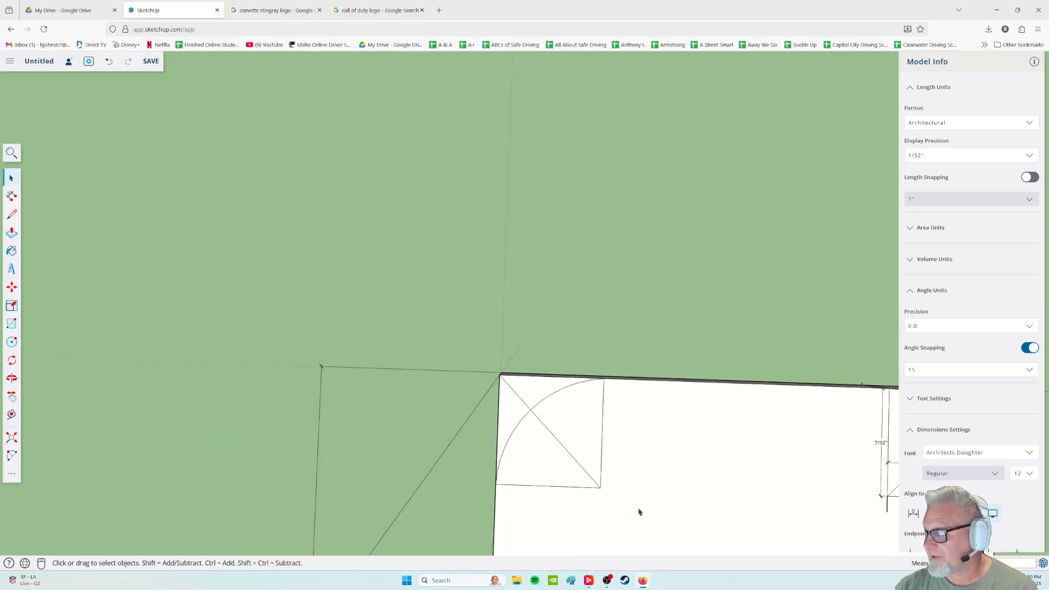
{"action": "middle_click_drag", "start_coordinate": [717, 519], "coordinate": [584, 341]}
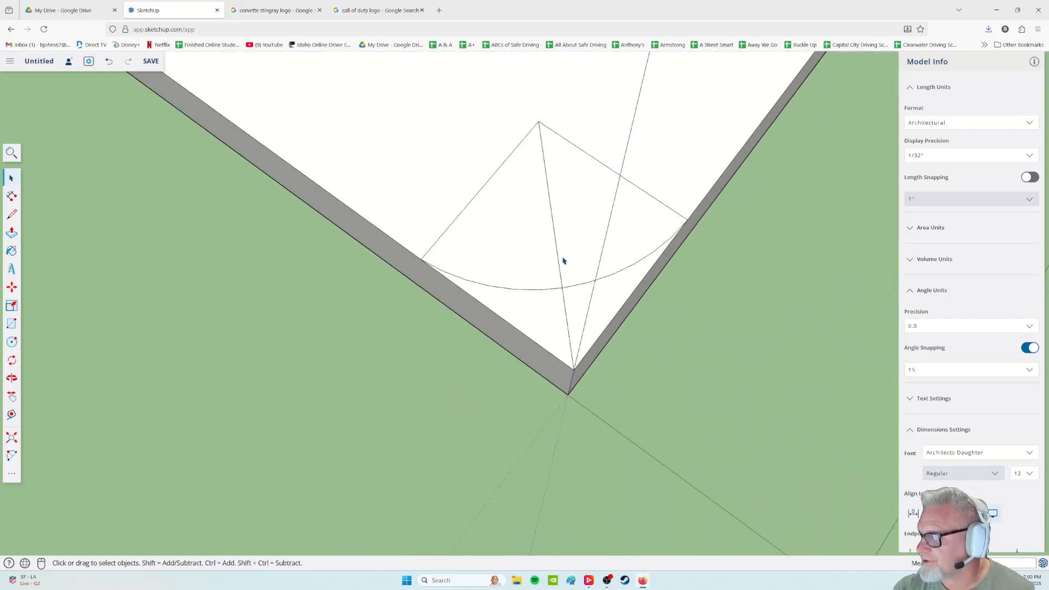
{"action": "left_click", "coordinate": [562, 282]}
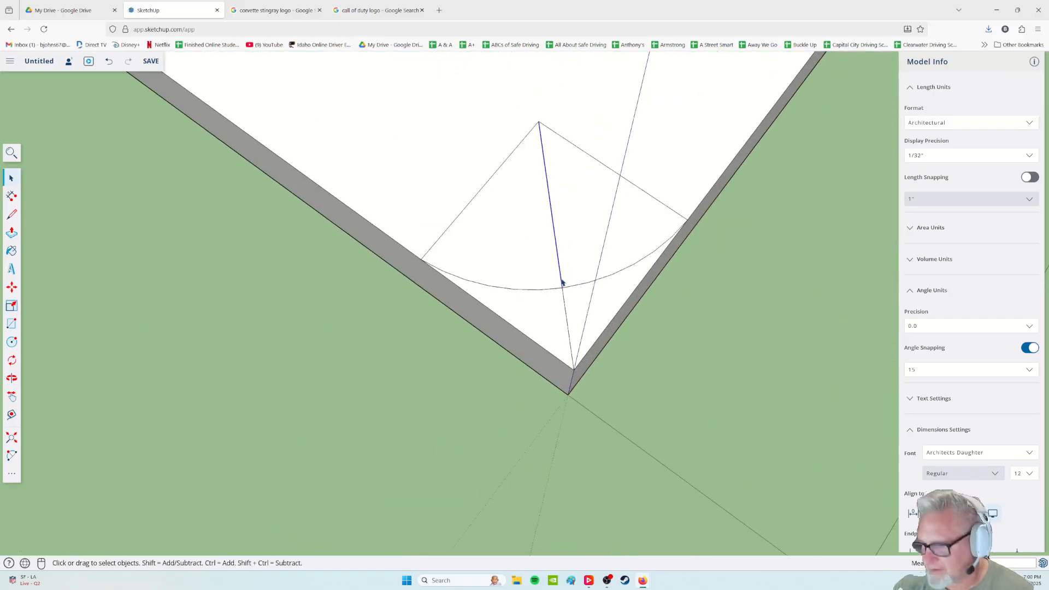
{"action": "key", "text": "Delete"}
{"action": "left_click", "coordinate": [567, 324]}
{"action": "key", "text": "Delete"}
- Push/Pull the face outside the second corner's arc down to the board's bottom
{"action": "middle_click_drag", "start_coordinate": [565, 323], "coordinate": [521, 309]}
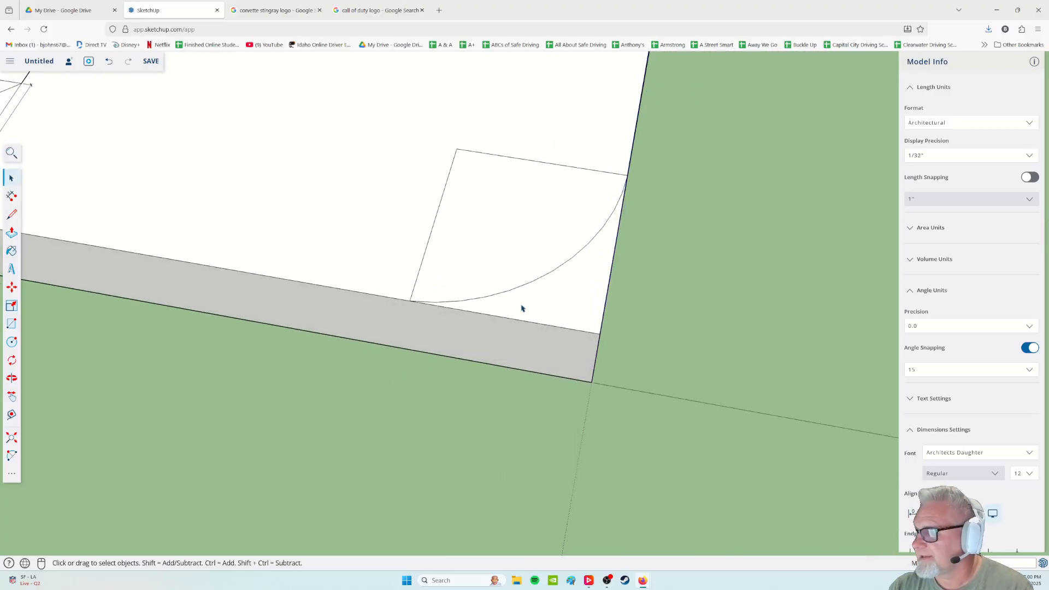
{"action": "left_click", "coordinate": [11, 232]}
{"action": "left_click", "coordinate": [586, 309]}
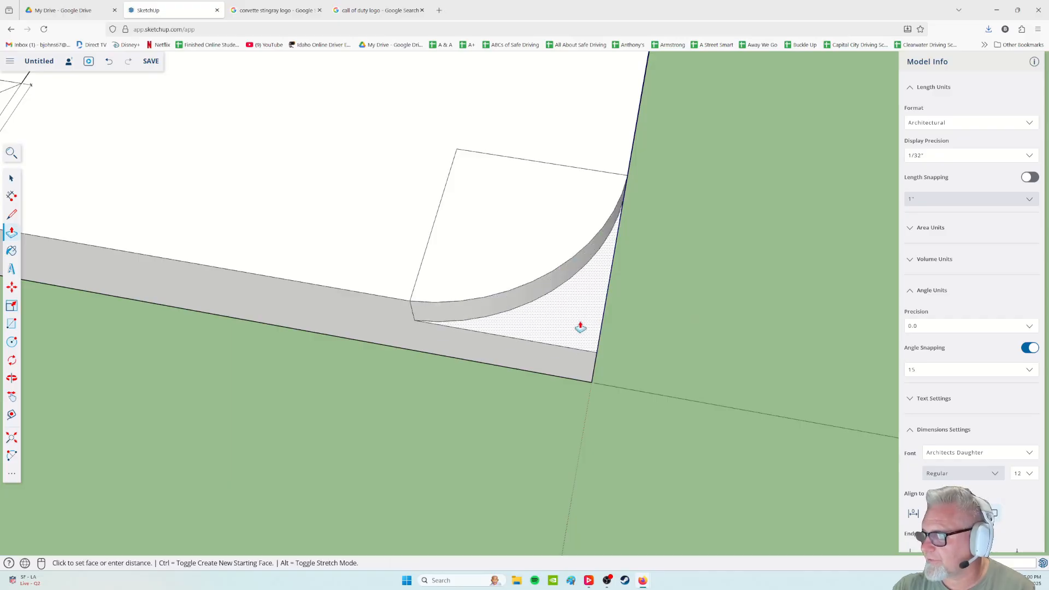
{"action": "left_click", "coordinate": [579, 364]}
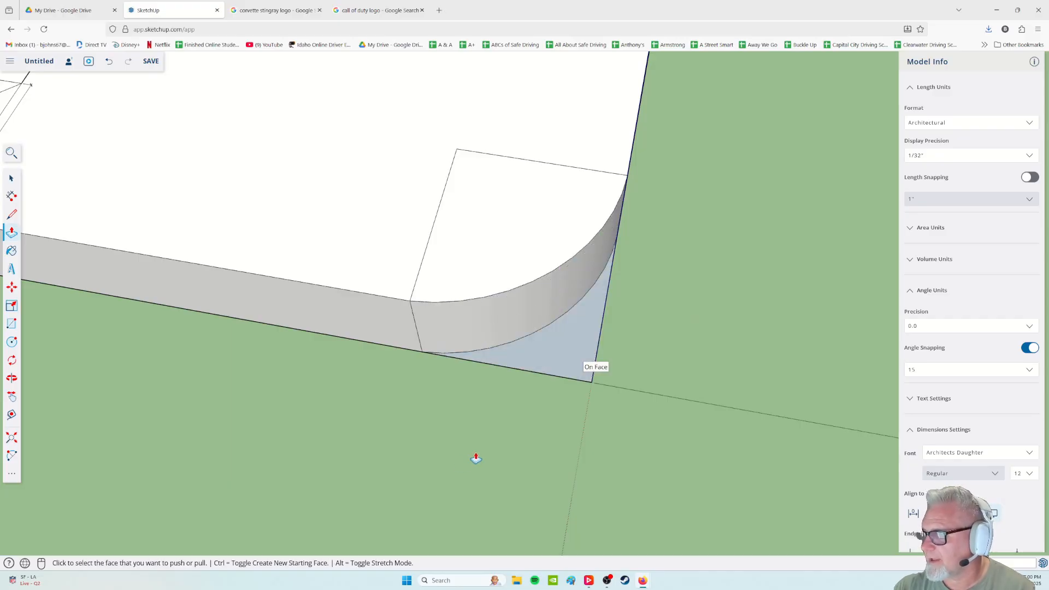
- Delete the leftover bottom face outside the second corner's arc and its two straight outer edges
{"action": "left_click", "coordinate": [11, 178]}
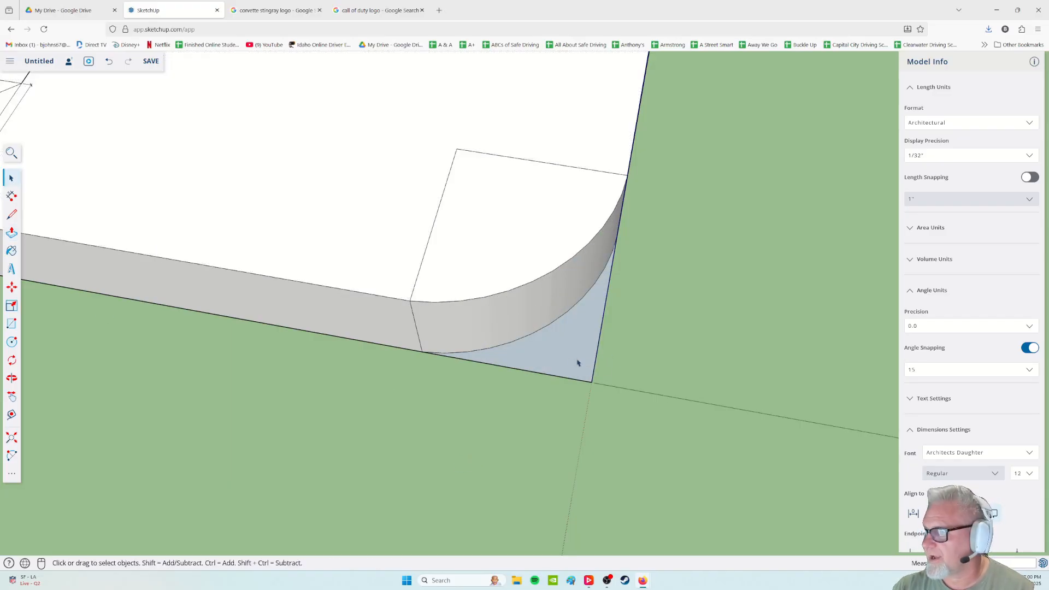
{"action": "key", "text": "Delete"}
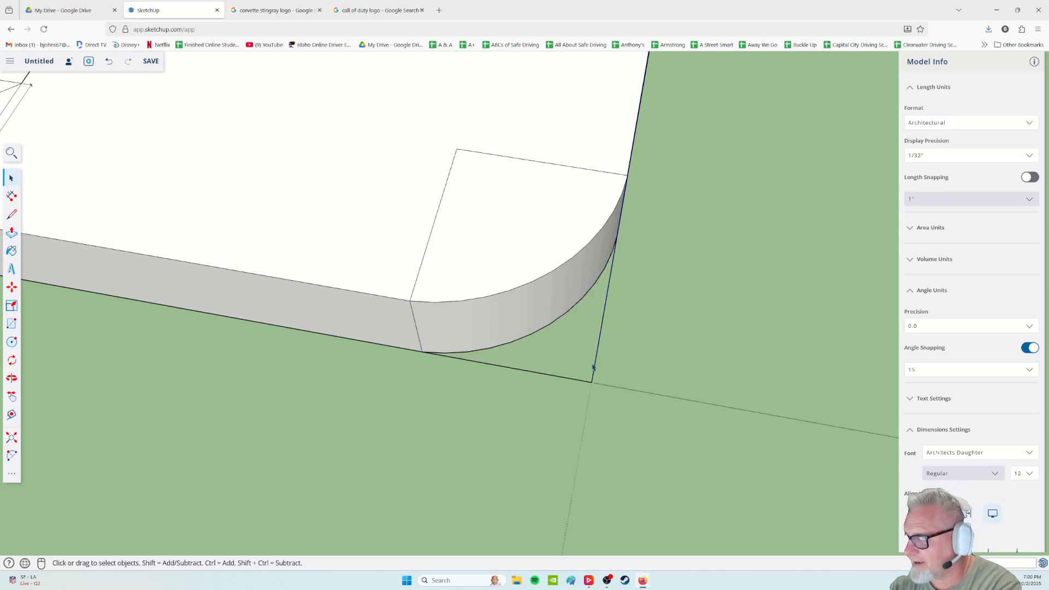
{"action": "left_click", "coordinate": [574, 381]}
{"action": "key", "text": "Delete"}
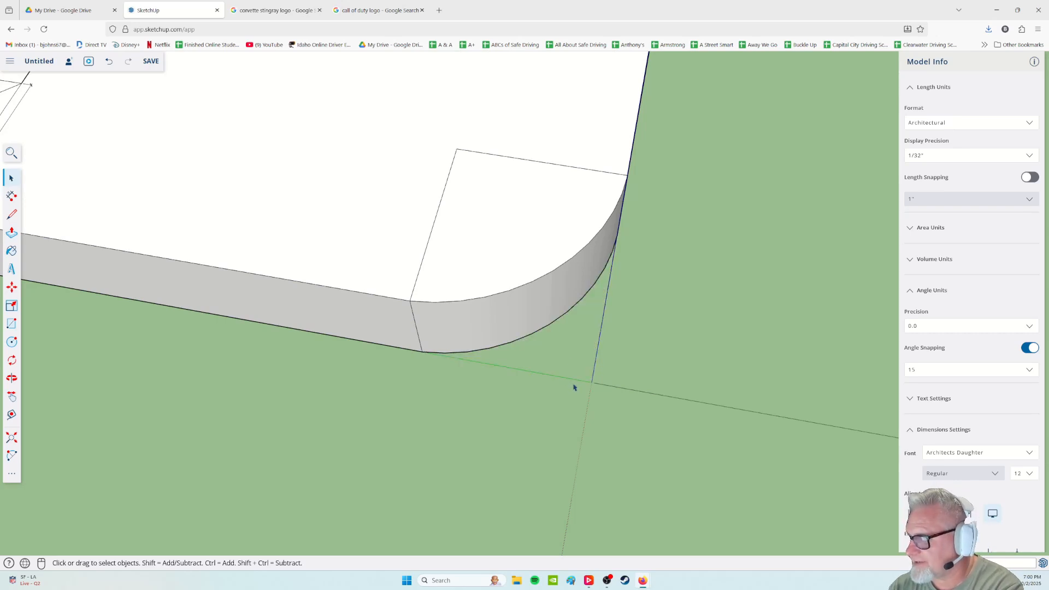
- Delete the segment of the first corner's diagonal between the arc and the sharp point
{"action": "middle_click_drag", "start_coordinate": [605, 347], "coordinate": [527, 331]}
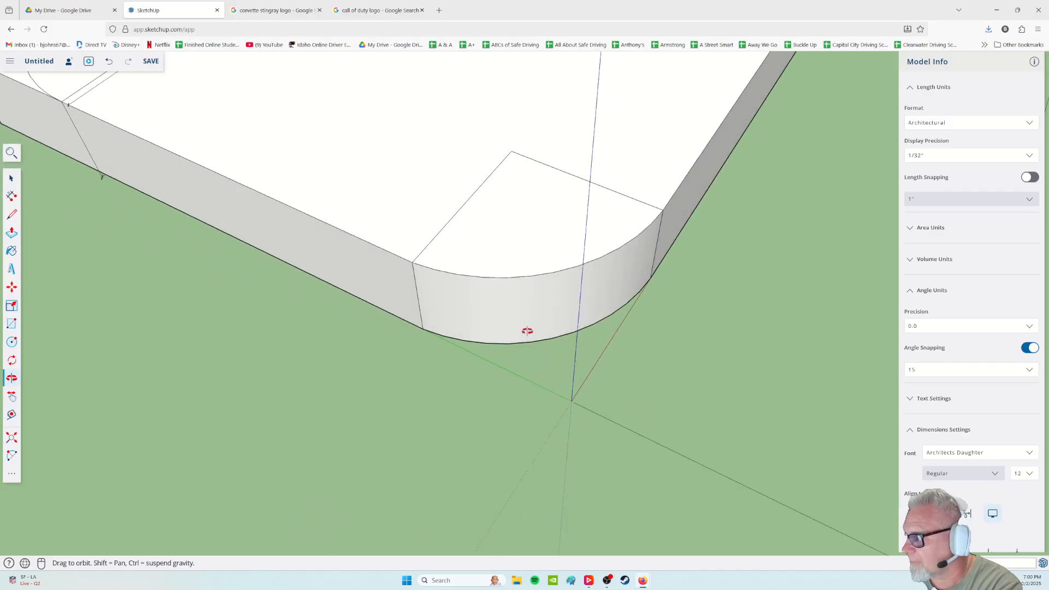
{"action": "scroll", "coordinate": [527, 334], "scroll_direction": "down", "scroll_amount": 3}
{"action": "middle_click_drag", "start_coordinate": [250, 323], "coordinate": [607, 457]}
{"action": "scroll", "coordinate": [541, 372], "scroll_direction": "up", "scroll_amount": 3}
{"action": "middle_click_drag", "start_coordinate": [465, 342], "coordinate": [505, 381]}
{"action": "scroll", "coordinate": [503, 380], "scroll_direction": "up", "scroll_amount": 3}
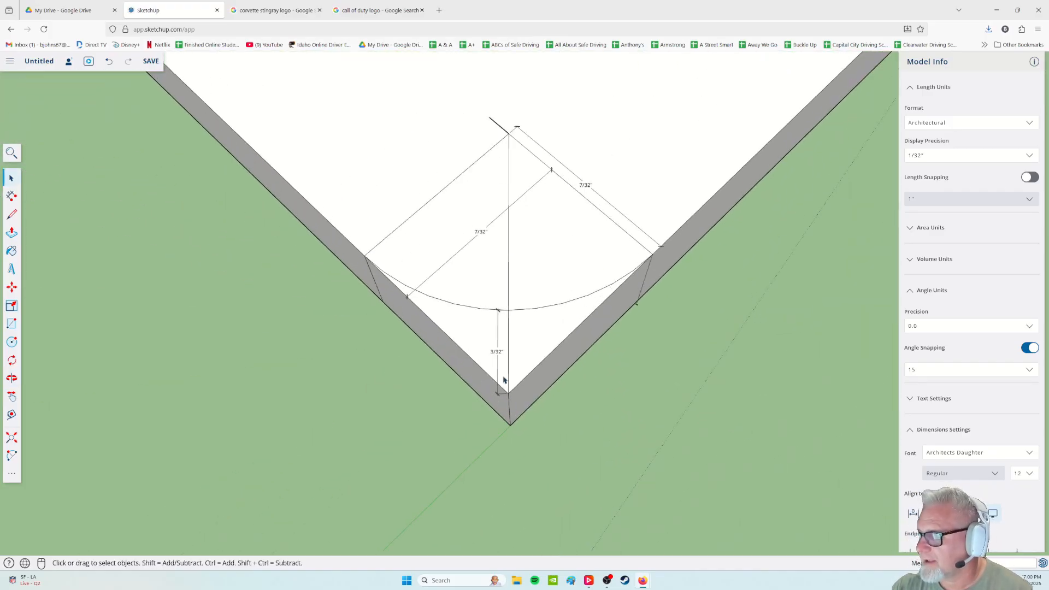
{"action": "left_click", "coordinate": [509, 351]}
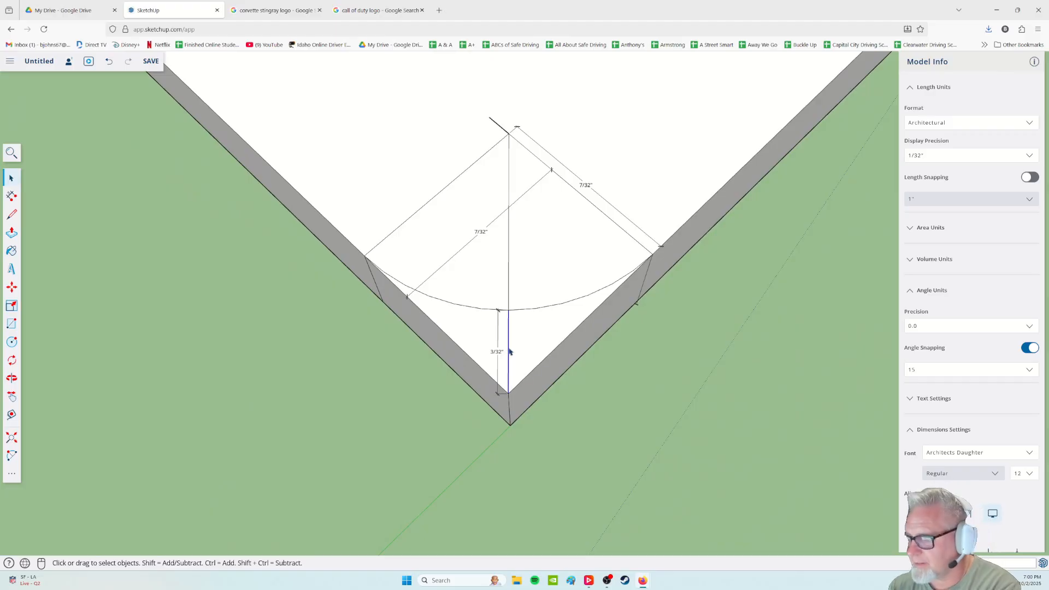
{"action": "key", "text": "Delete"}
- Try to Push/Pull the whole face outside the first corner's arc down toward the board's bottom
{"action": "left_click", "coordinate": [7, 233]}
{"action": "left_click", "coordinate": [515, 363]}
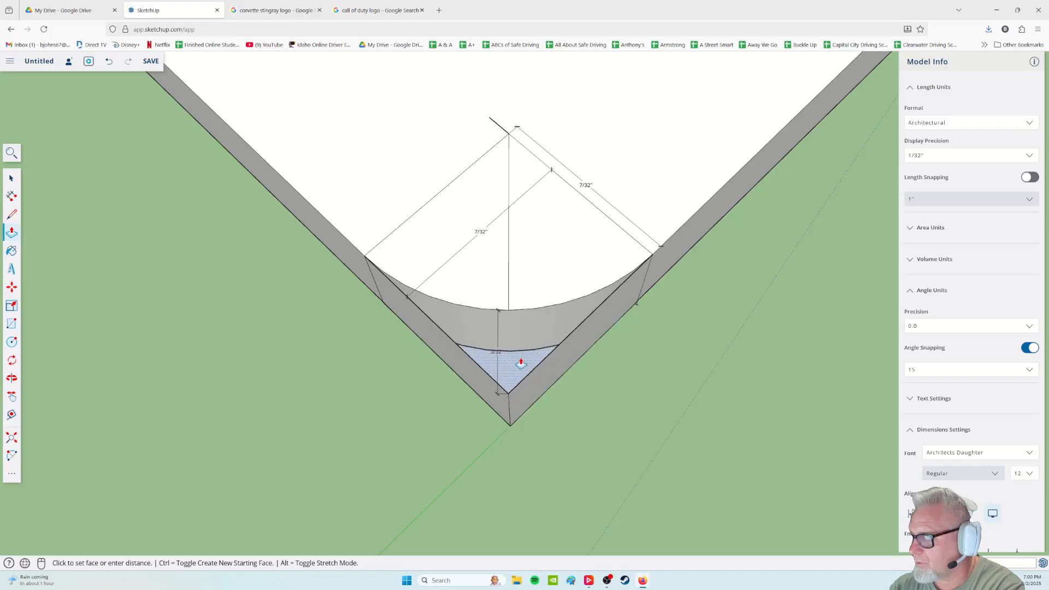
{"action": "key", "text": "Escape"}
{"action": "key", "text": "o"}
{"action": "left_click_drag", "start_coordinate": [595, 494], "coordinate": [564, 424]}
{"action": "key", "text": "p"}
{"action": "middle_click_drag", "start_coordinate": [564, 425], "coordinate": [565, 454]}
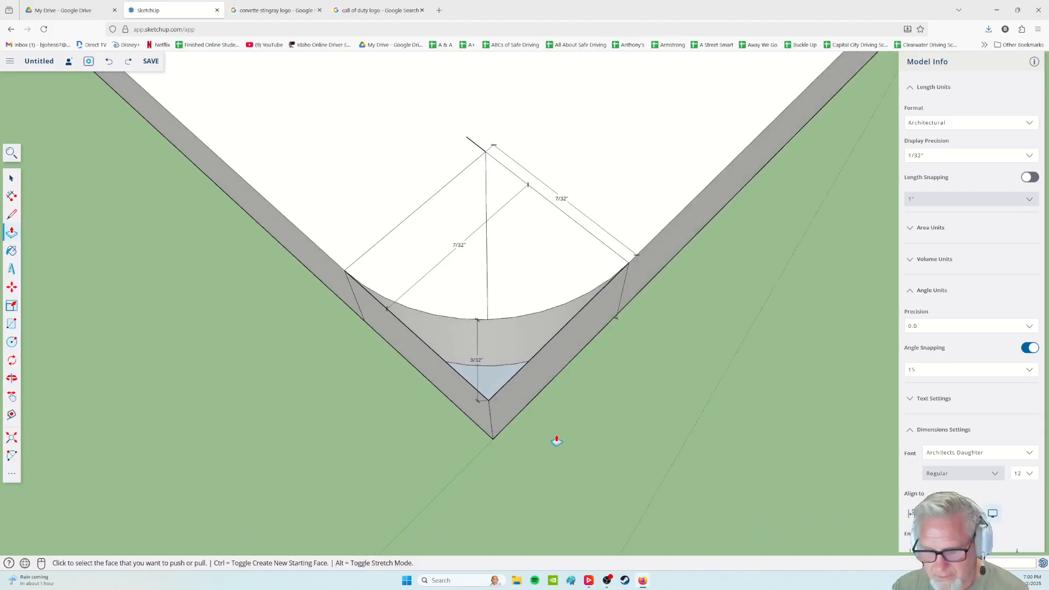
{"action": "key", "text": "ctrl+z"}
- Try to Push/Pull only the half of the first corner's outer face on one side of the diagonal
{"action": "left_click", "coordinate": [520, 353]}
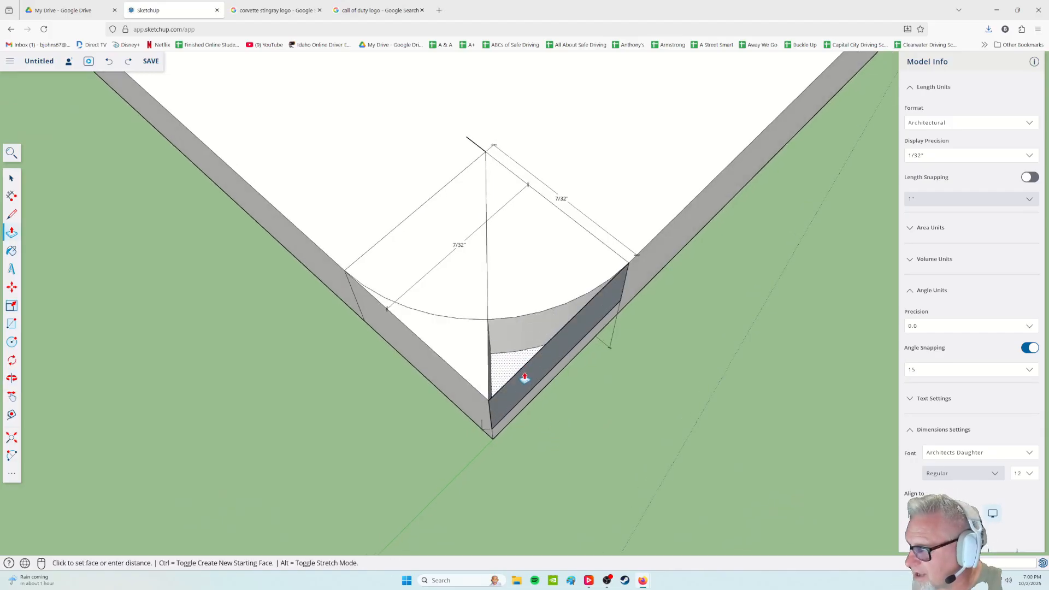
{"action": "left_click", "coordinate": [525, 379]}
{"action": "key", "text": "ctrl+z"}
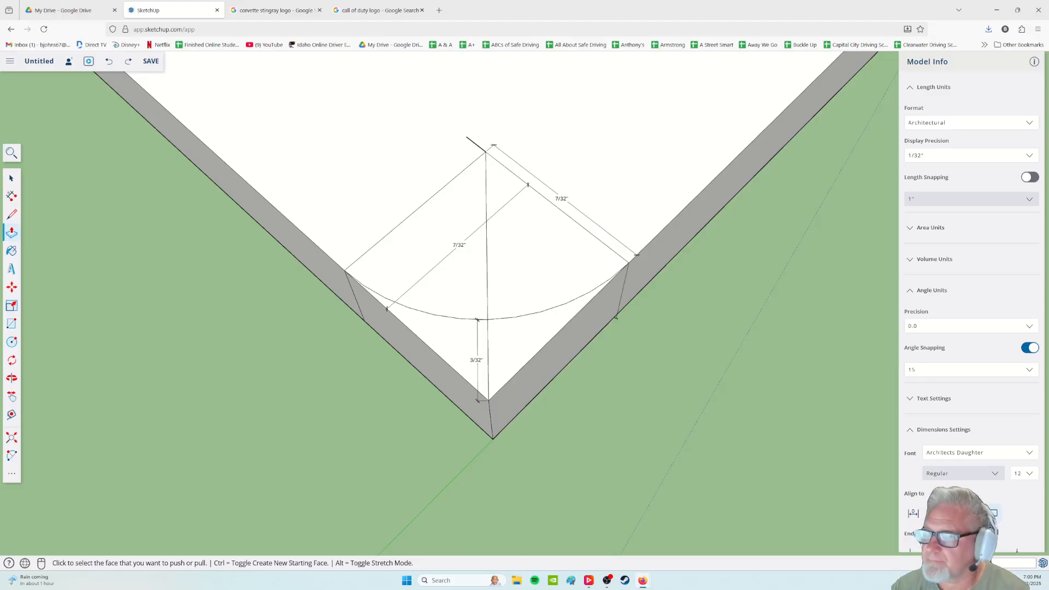
- Delete the first corner's diagonal segment outside the arc and push the outer face down to the board's bottom
{"action": "left_click", "coordinate": [11, 179]}
{"action": "left_click", "coordinate": [488, 388]}
{"action": "key", "text": "Delete"}
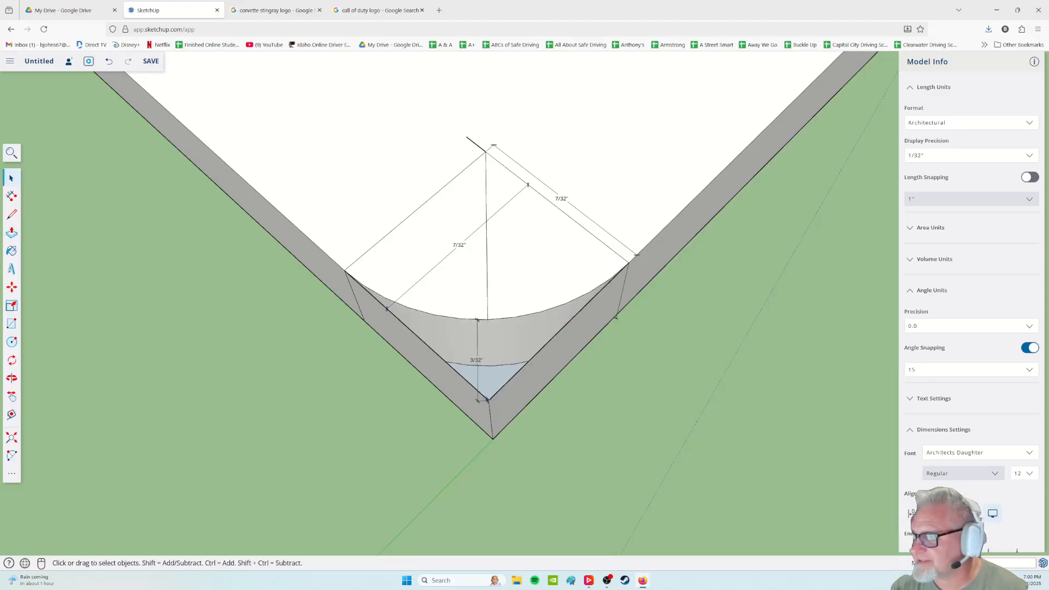
- Delete the leftover vertical side faces and stray edges outside the first corner's arc
{"action": "key", "text": "Delete"}
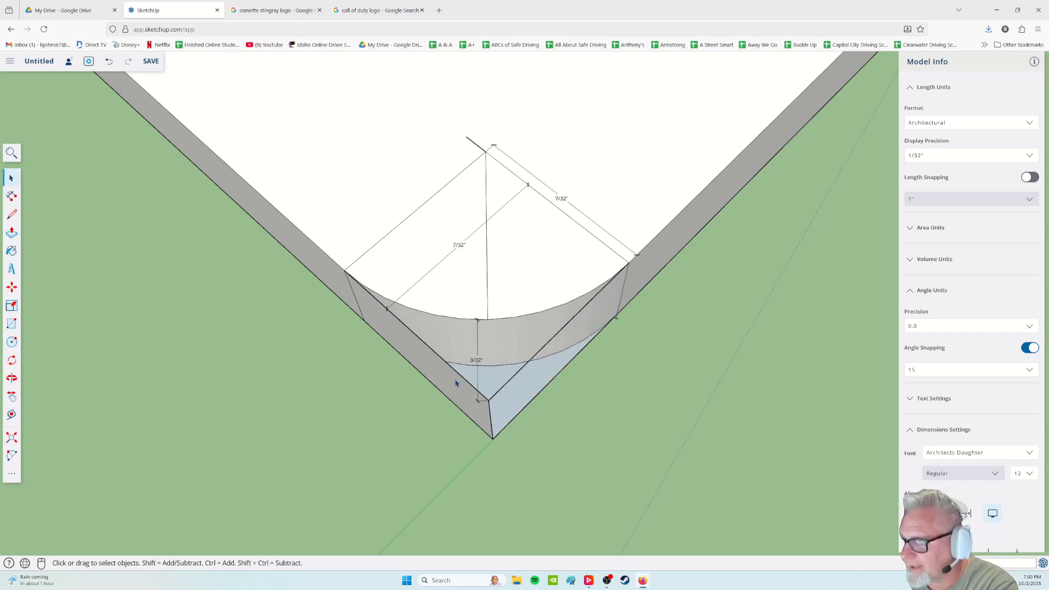
{"action": "left_click", "coordinate": [457, 384]}
{"action": "key", "text": "Delete"}
{"action": "key", "text": "Delete"}
{"action": "key", "text": "Delete"}
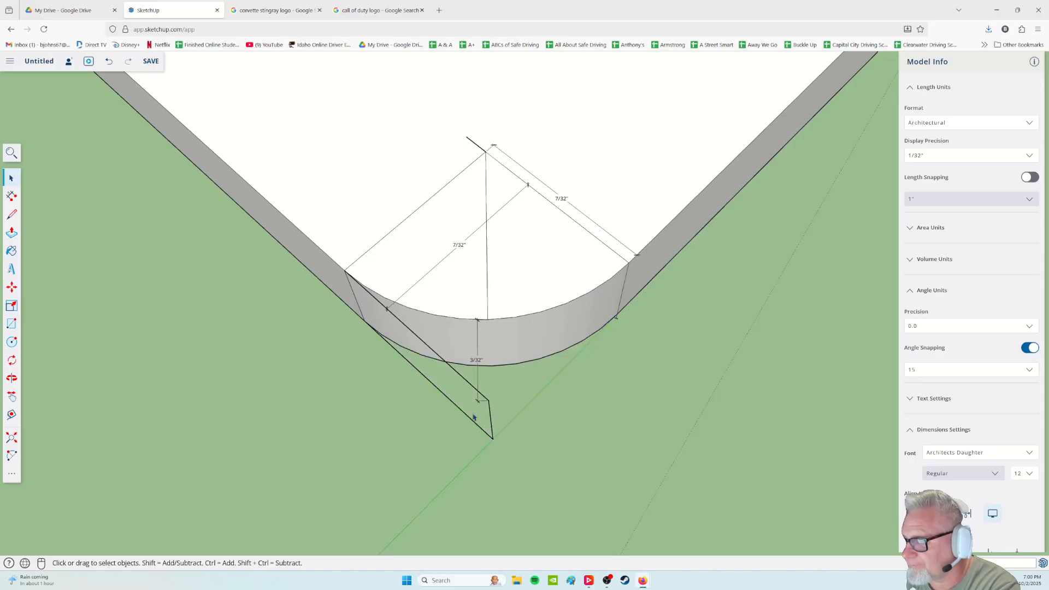
{"action": "key", "text": "Delete"}
{"action": "key", "text": "Delete"}
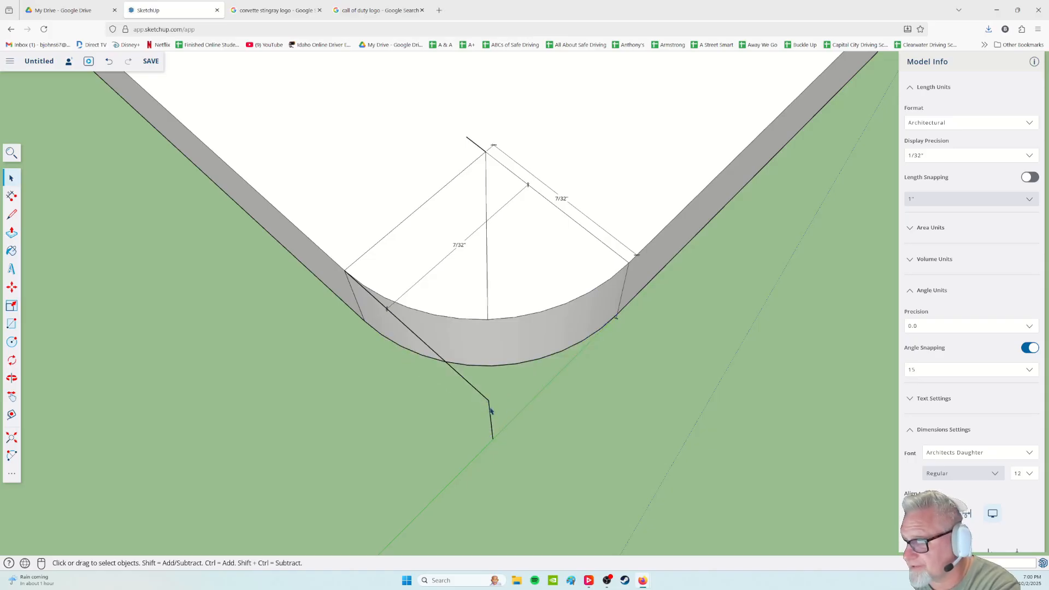
{"action": "key", "text": "Delete"}
{"action": "key", "text": "Delete"}
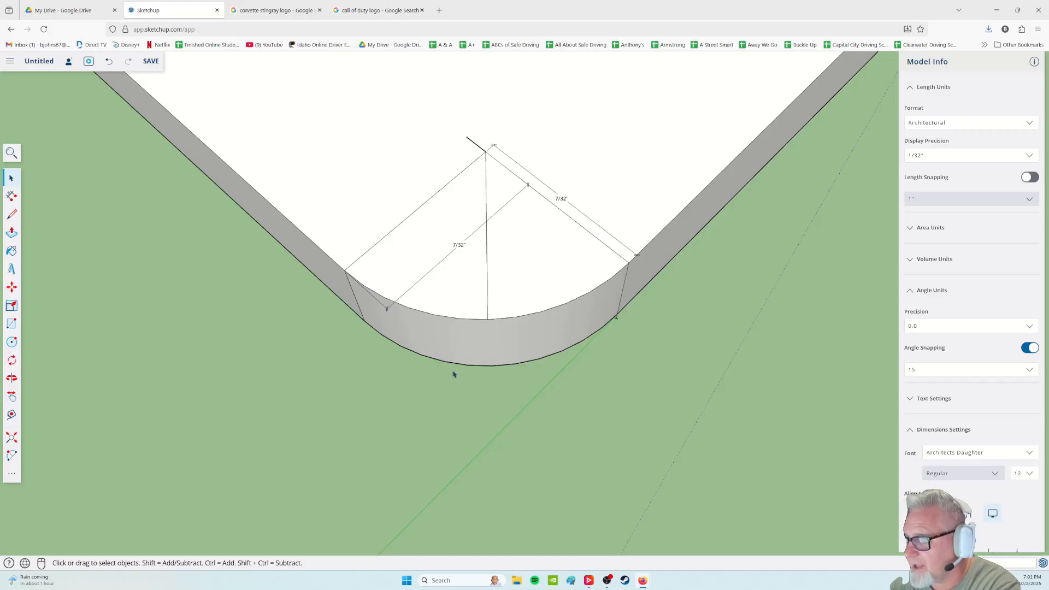
- Delete the remaining diagonal line inside the first corner's arc on the board's top face
{"action": "left_click", "coordinate": [486, 302]}
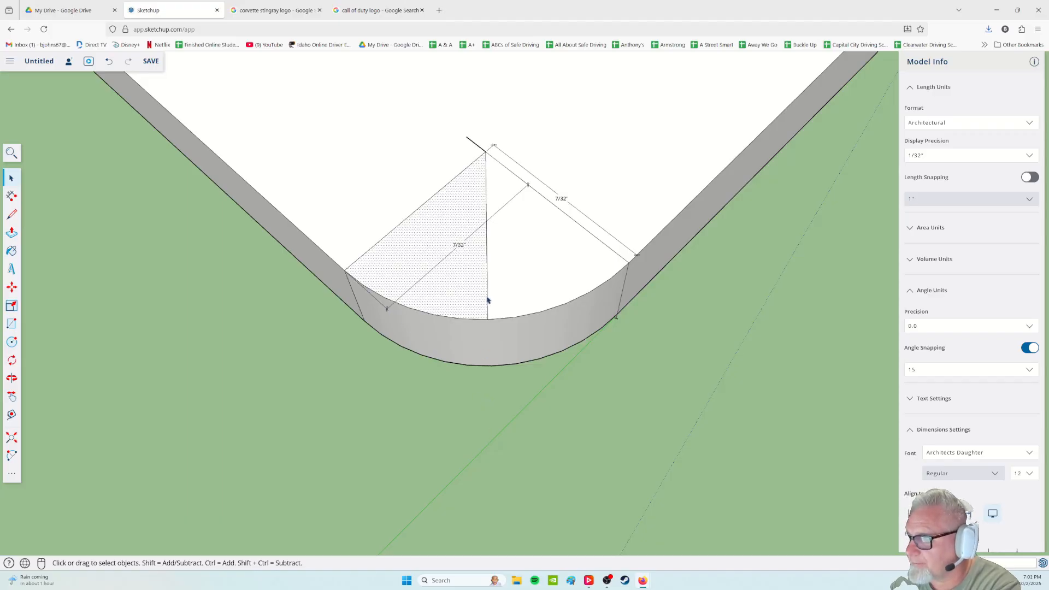
{"action": "key", "text": "Escape"}
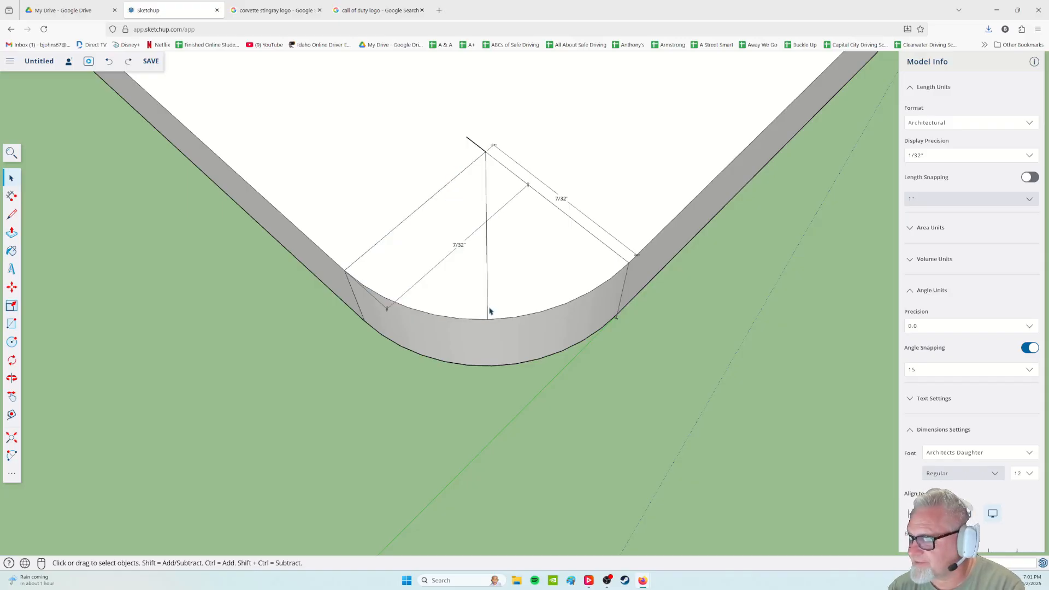
{"action": "left_click", "coordinate": [488, 312]}
{"action": "key", "text": "Delete"}
- Delete the two construction edges inside the other rounded corner of the straight end
{"action": "middle_click_drag", "start_coordinate": [500, 290], "coordinate": [580, 368]}
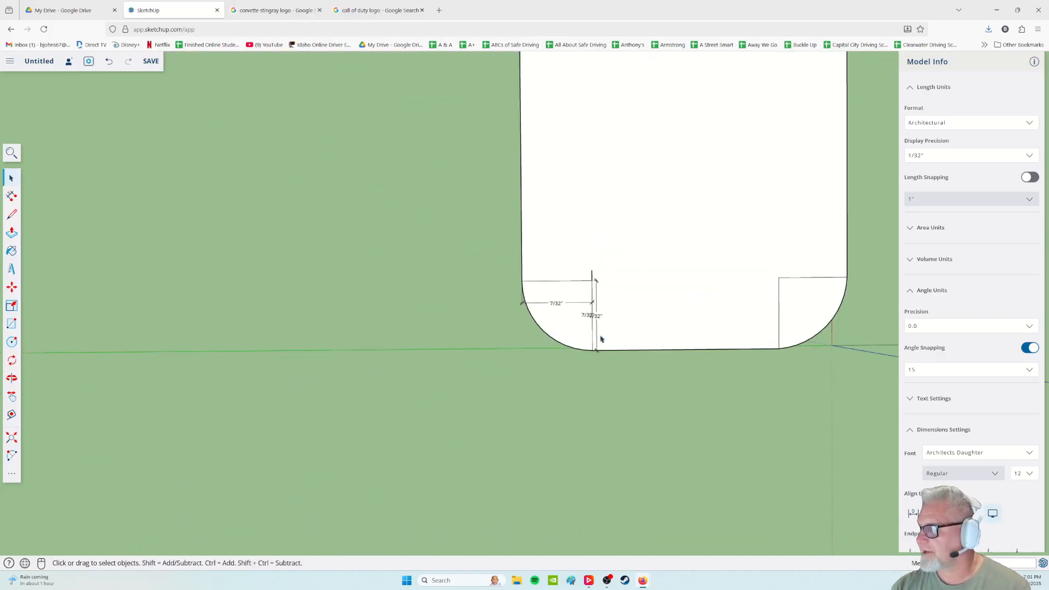
{"action": "middle_click_drag", "start_coordinate": [660, 356], "coordinate": [671, 351]}
{"action": "left_click", "coordinate": [737, 331]}
{"action": "middle_click_drag", "start_coordinate": [730, 334], "coordinate": [738, 332]}
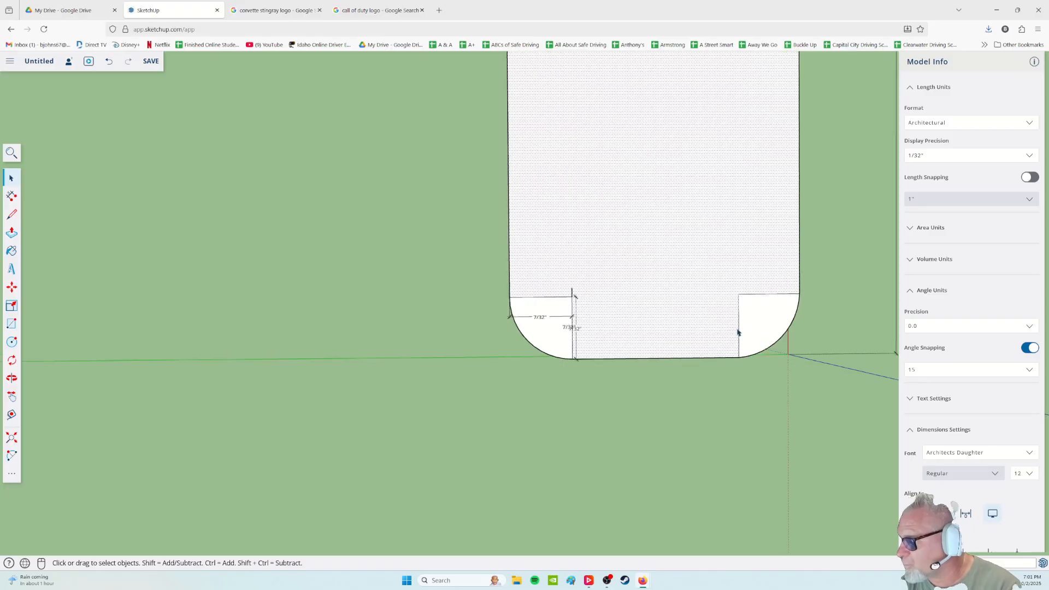
{"action": "left_click", "coordinate": [739, 332]}
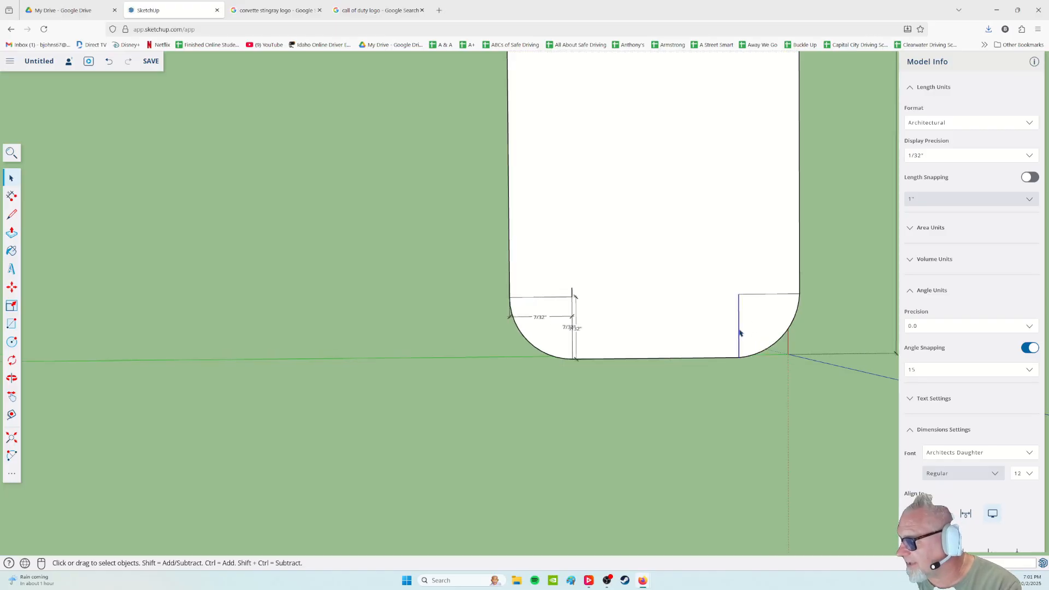
{"action": "key", "text": "Delete"}
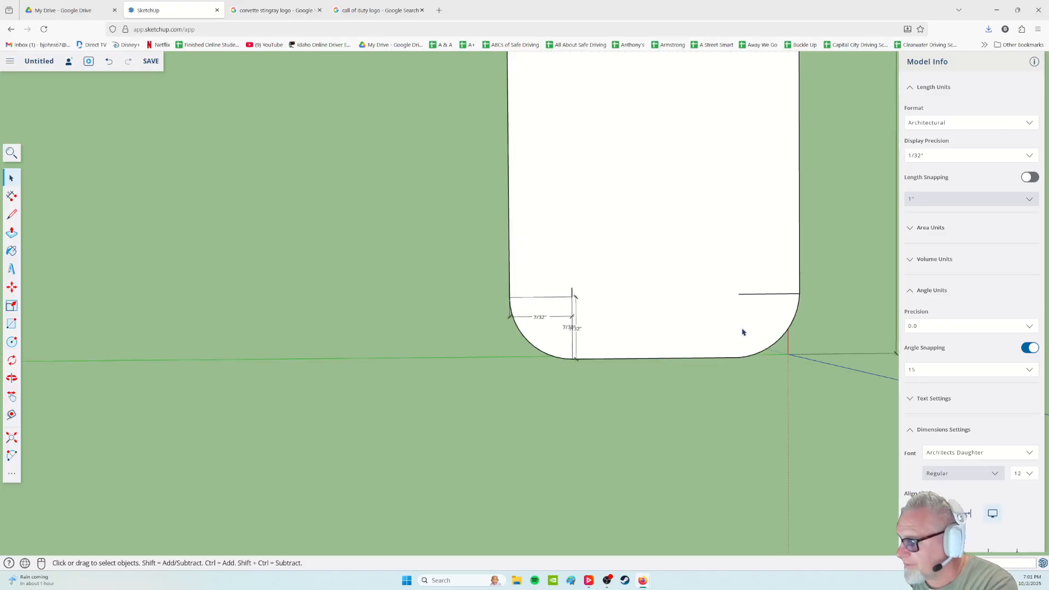
{"action": "left_click", "coordinate": [780, 297]}
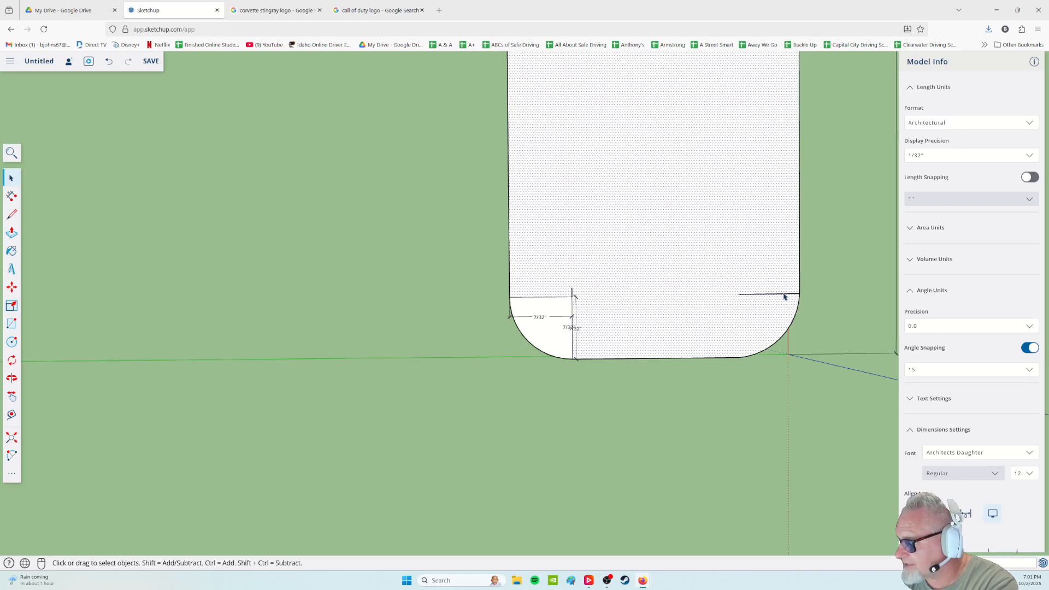
{"action": "left_click", "coordinate": [787, 295]}
{"action": "key", "text": "Delete"}
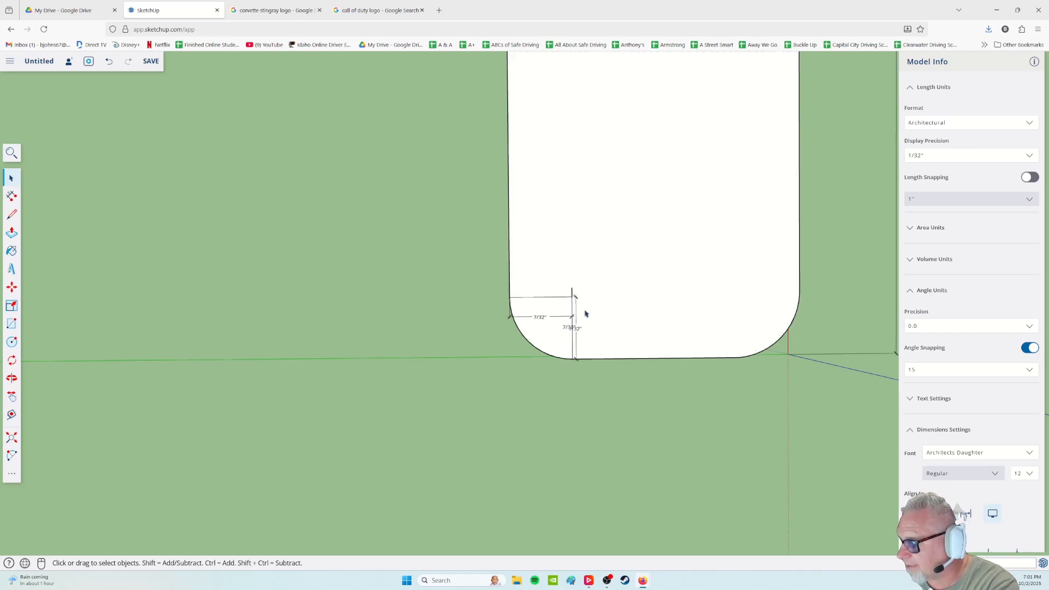
- Remove the 7/32" dimensions and the leftover construction lines inside the first rounded corner
{"action": "left_click_drag", "start_coordinate": [530, 281], "coordinate": [595, 340]}
{"action": "scroll", "coordinate": [573, 319], "scroll_direction": "up", "scroll_amount": 2}
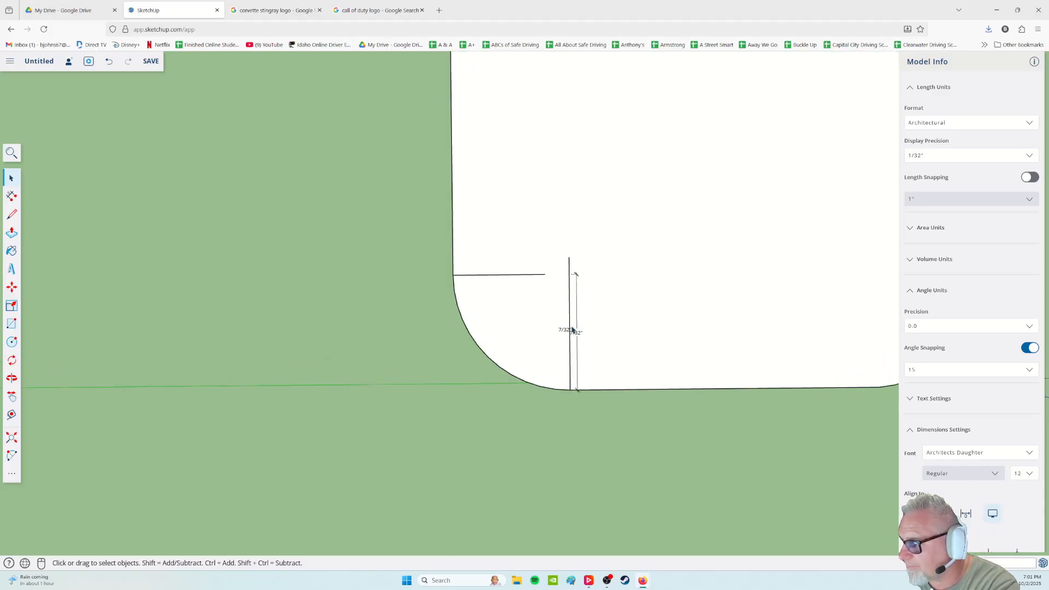
{"action": "left_click", "coordinate": [570, 319]}
{"action": "key", "text": "Delete"}
{"action": "left_click", "coordinate": [565, 331]}
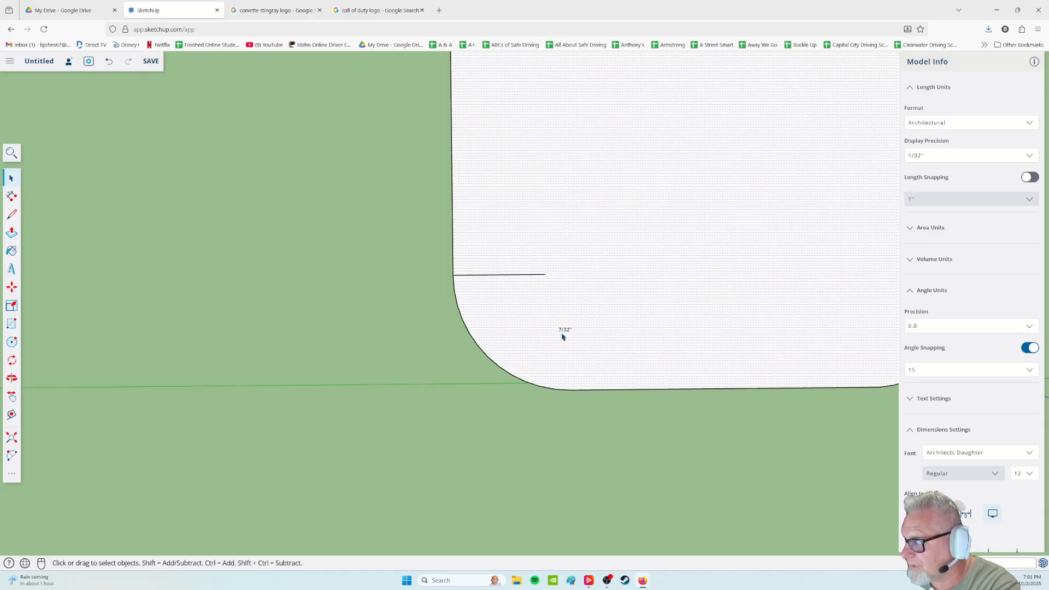
{"action": "left_click", "coordinate": [358, 309]}
{"action": "left_click", "coordinate": [489, 278]}
{"action": "left_click", "coordinate": [497, 280]}
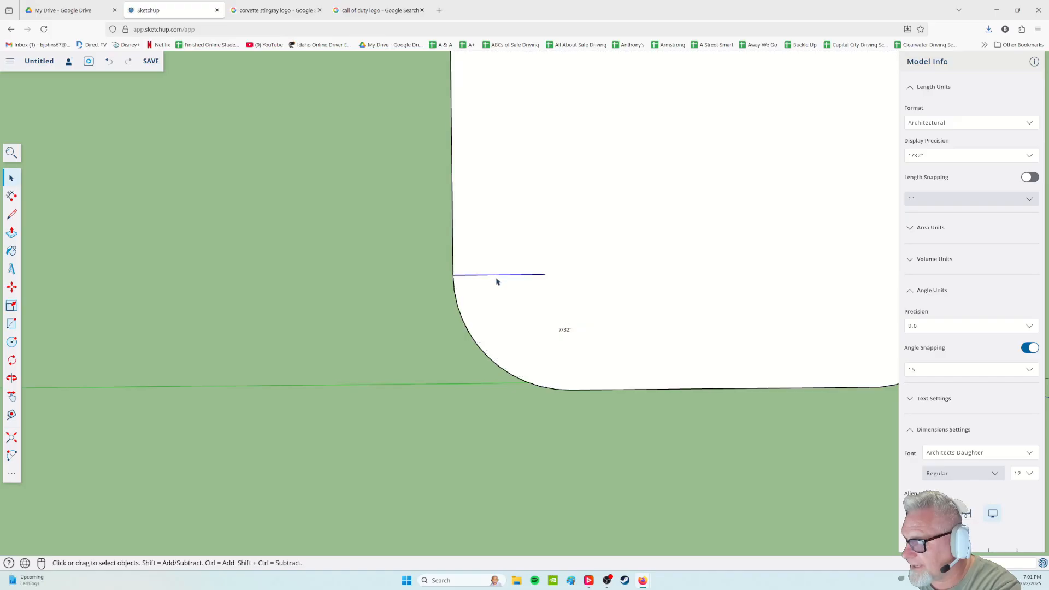
{"action": "key", "text": "Delete"}
- Examine the whole rounded board from several angles and compare its size with the imported logo image
{"action": "scroll", "coordinate": [600, 380], "scroll_direction": "up", "scroll_amount": 3}
{"action": "middle_click_drag", "start_coordinate": [523, 418], "coordinate": [644, 257]}
{"action": "middle_click_drag", "start_coordinate": [576, 459], "coordinate": [555, 339]}
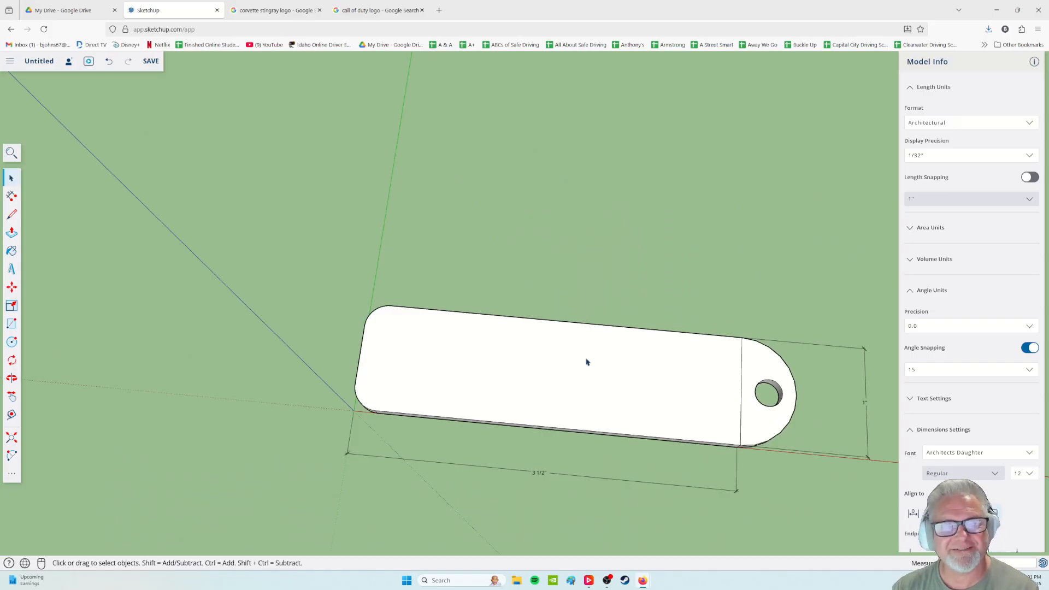
{"action": "middle_click_drag", "start_coordinate": [660, 411], "coordinate": [581, 421]}
{"action": "key", "text": "space"}
{"action": "scroll", "coordinate": [628, 407], "scroll_direction": "down", "scroll_amount": 10}
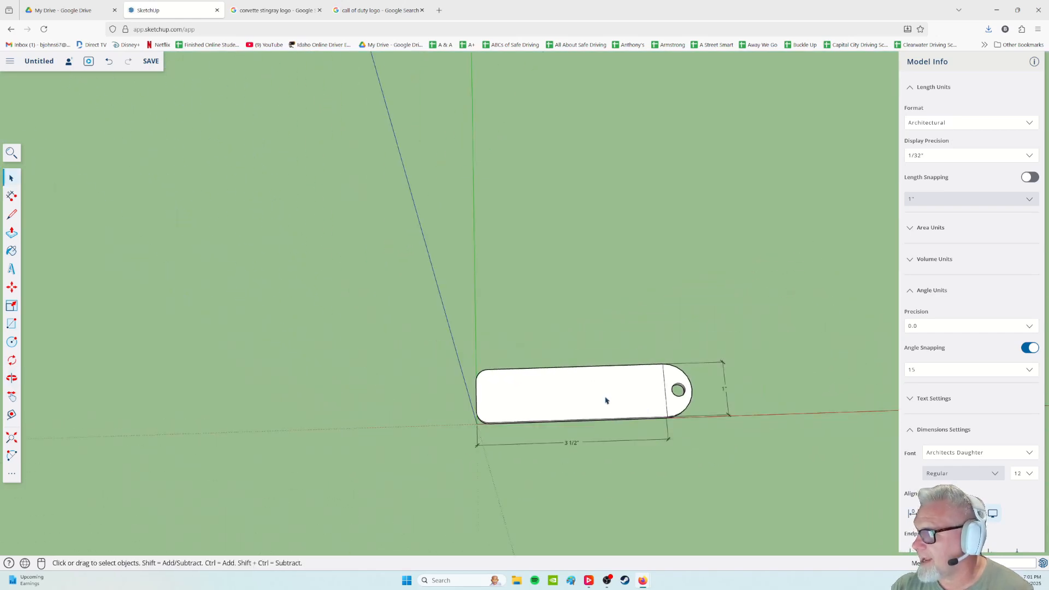
{"action": "scroll", "coordinate": [663, 409], "scroll_direction": "down", "scroll_amount": 5}
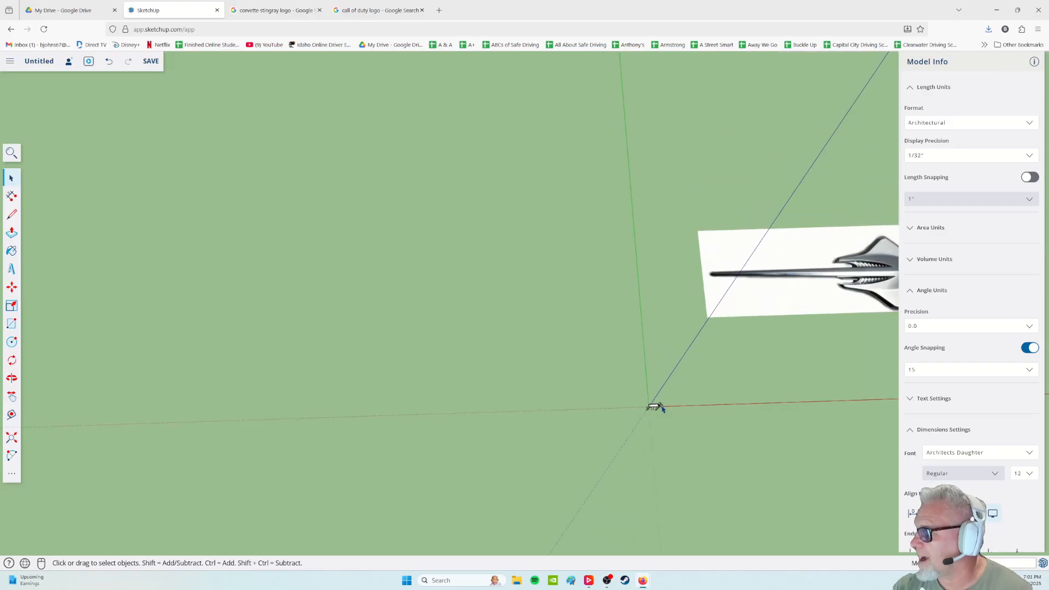
{"action": "scroll", "coordinate": [693, 409], "scroll_direction": "up", "scroll_amount": 3}
{"action": "middle_click_drag", "start_coordinate": [693, 409], "coordinate": [652, 387]}
{"action": "scroll", "coordinate": [503, 469], "scroll_direction": "up", "scroll_amount": 3}
{"action": "middle_click_drag", "start_coordinate": [476, 495], "coordinate": [581, 429], "text": "shift"}
{"action": "scroll", "coordinate": [556, 407], "scroll_direction": "up", "scroll_amount": 5}
{"action": "scroll", "coordinate": [492, 438], "scroll_direction": "up", "scroll_amount": 3}
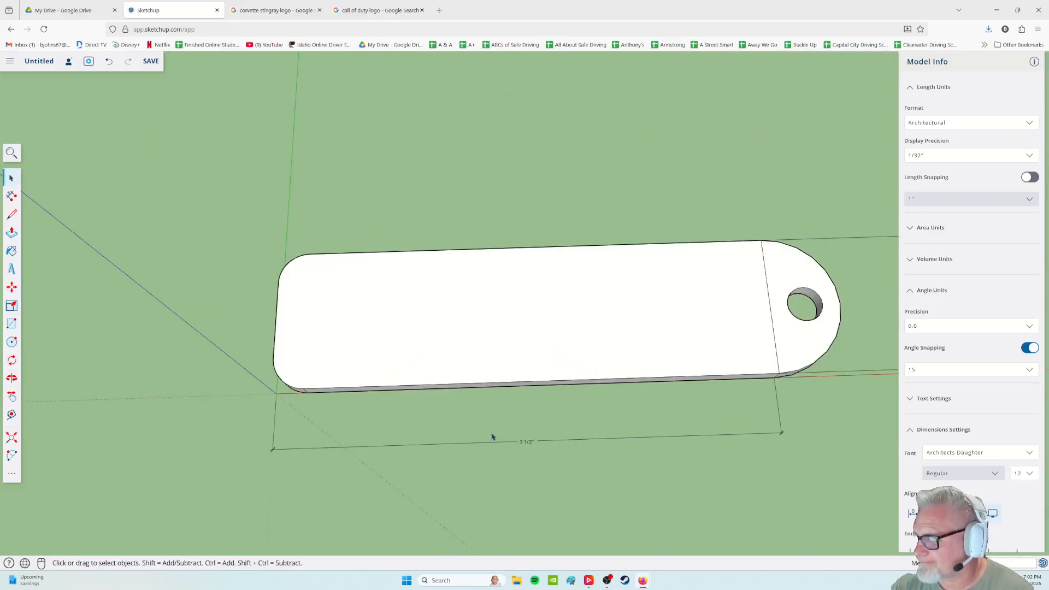
{"action": "scroll", "coordinate": [522, 437], "scroll_direction": "down", "scroll_amount": 3}
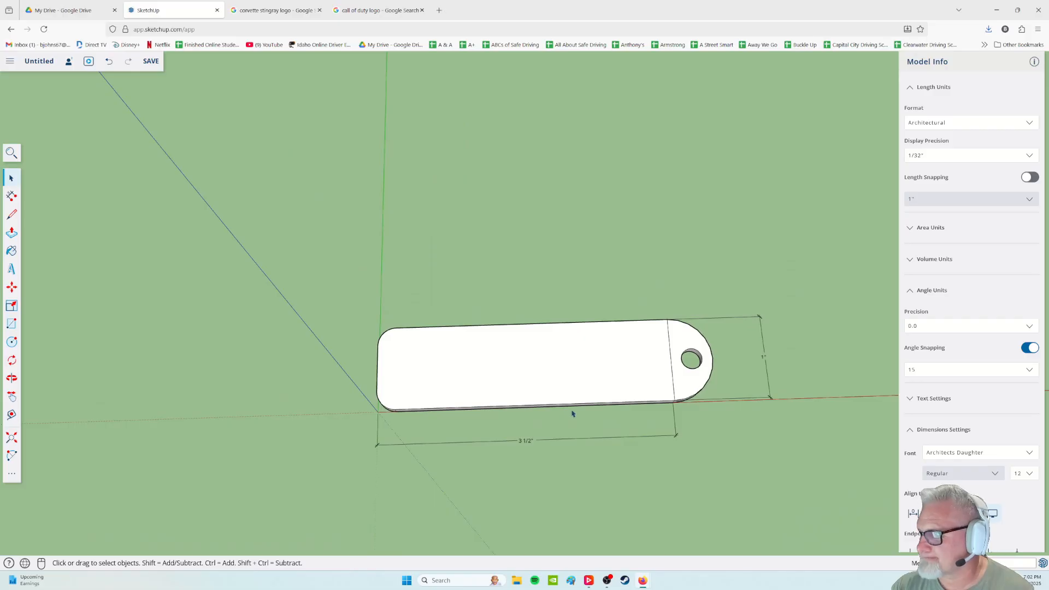
{"action": "middle_click_drag", "start_coordinate": [576, 414], "coordinate": [506, 407]}
{"action": "middle_click_drag", "start_coordinate": [647, 447], "coordinate": [456, 399], "text": "shift"}
{"action": "scroll", "coordinate": [536, 412], "scroll_direction": "up", "scroll_amount": 1}
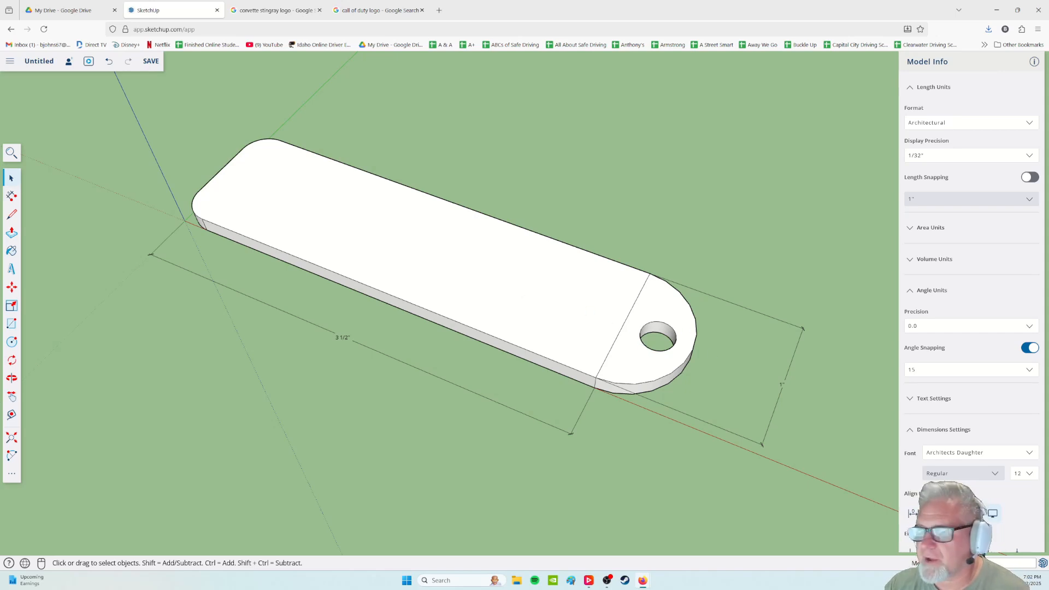
- Try to dimension the hole between two points on opposite sides of its rim
{"action": "left_click", "coordinate": [12, 195]}
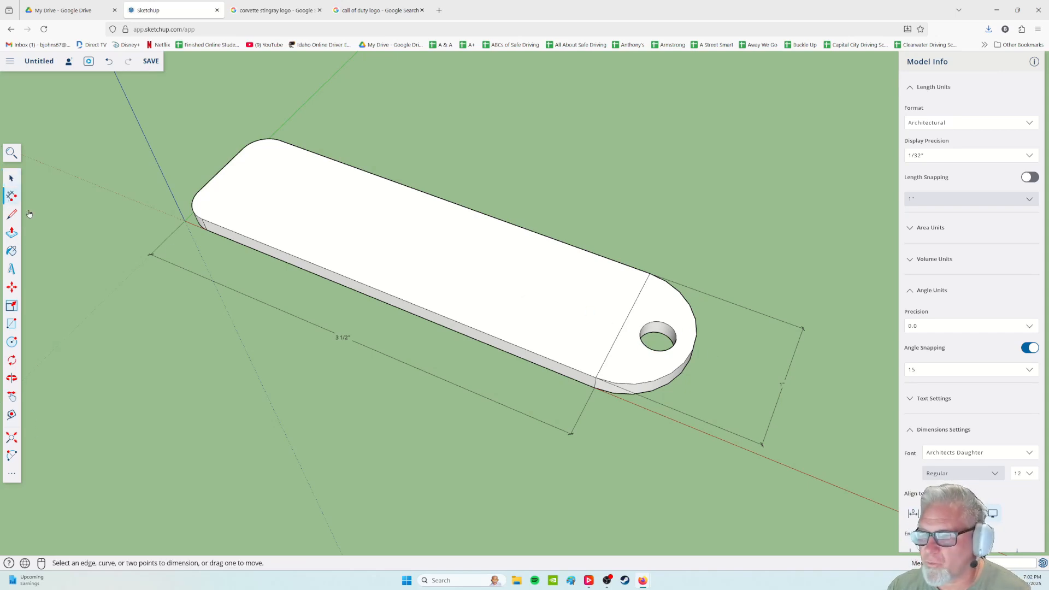
{"action": "left_click", "coordinate": [669, 324]}
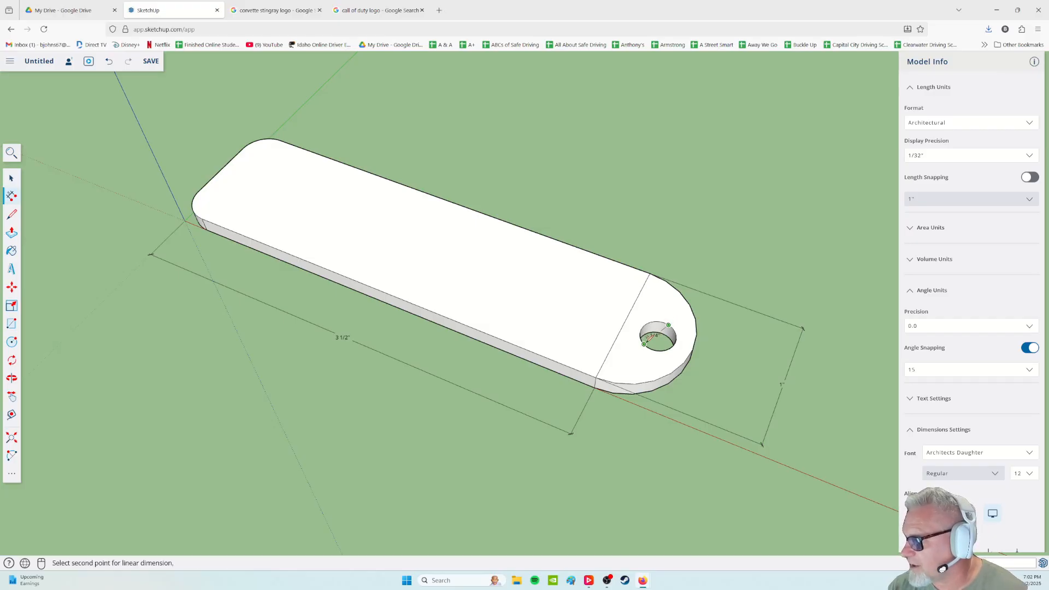
{"action": "left_click", "coordinate": [644, 344]}
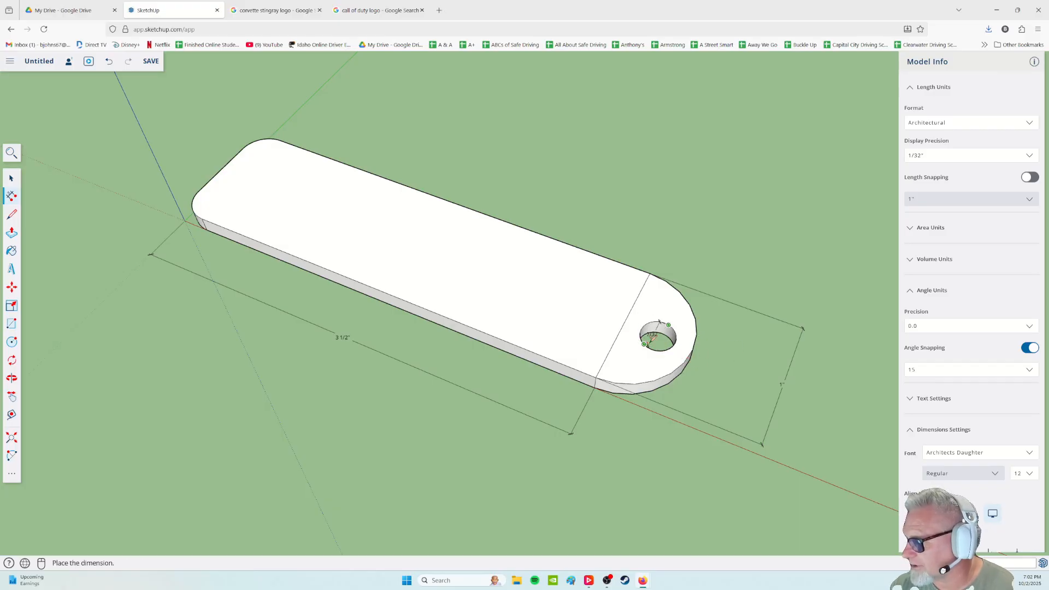
{"action": "left_click", "coordinate": [722, 375]}
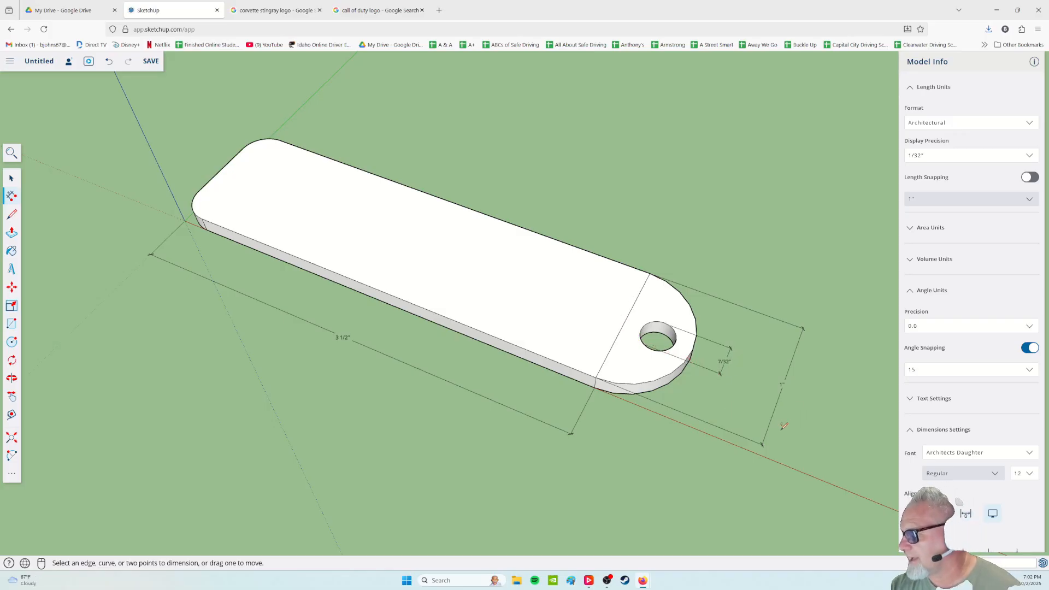
- Dimension the hole's diameter between opposite rim points, placing the dimension beyond the board's rounded end
{"action": "scroll", "coordinate": [785, 426], "scroll_direction": "up", "scroll_amount": 3}
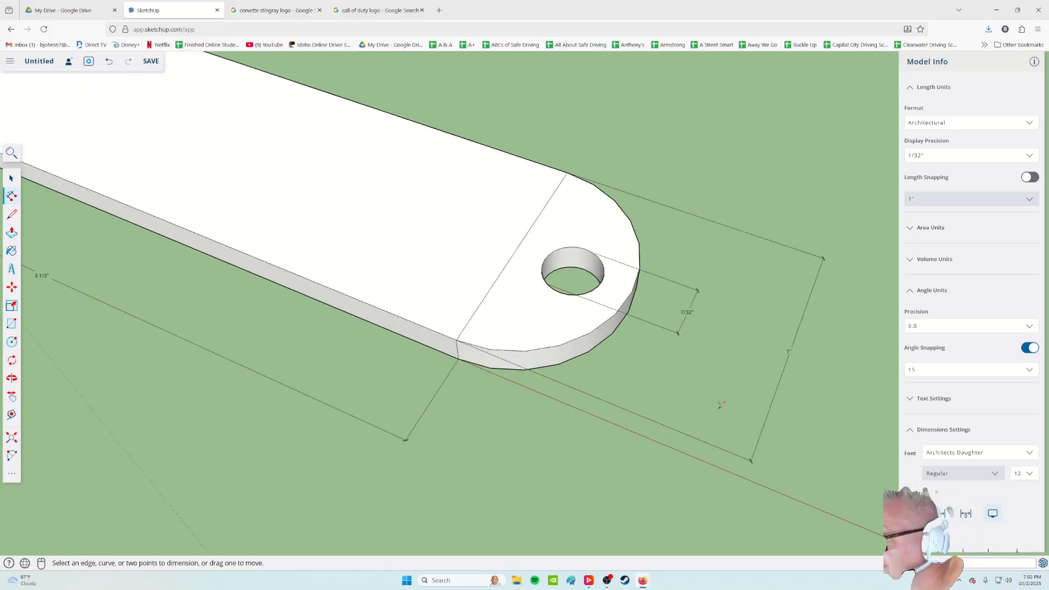
{"action": "middle_click_drag", "start_coordinate": [600, 314], "coordinate": [370, 347]}
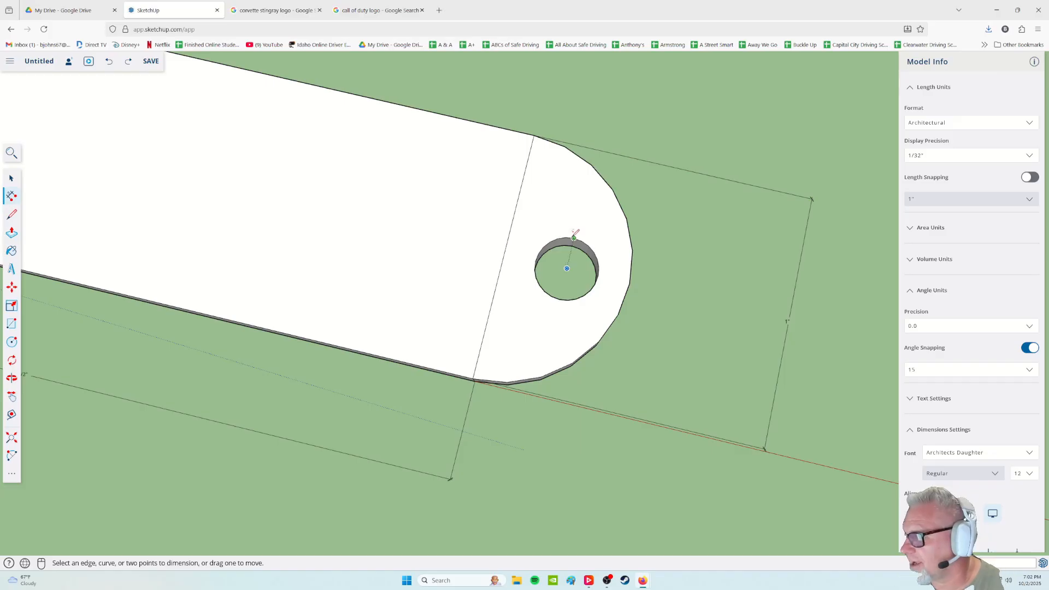
{"action": "left_click", "coordinate": [574, 239]}
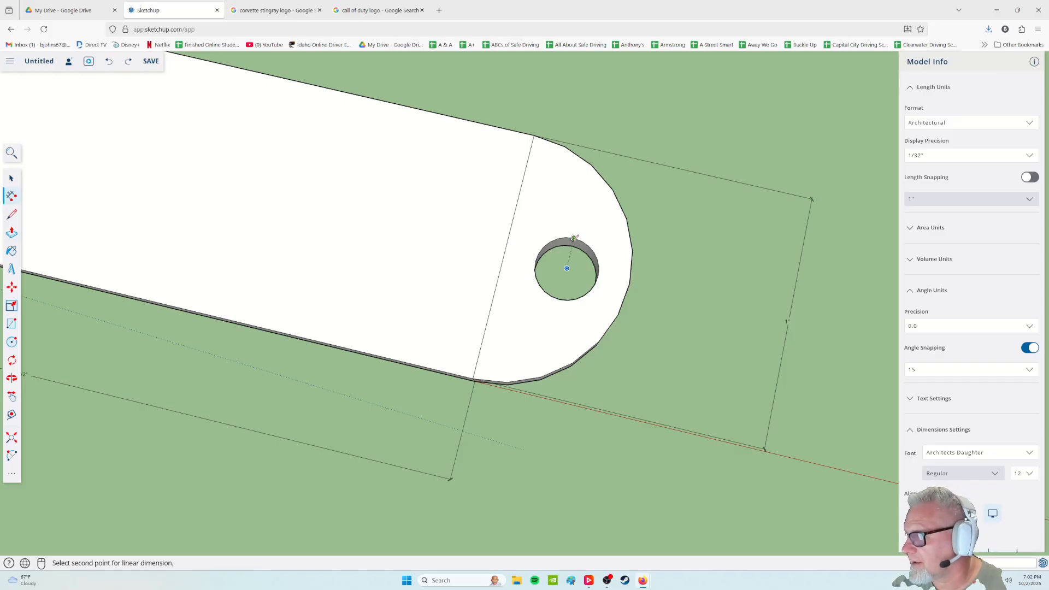
{"action": "left_click", "coordinate": [561, 299]}
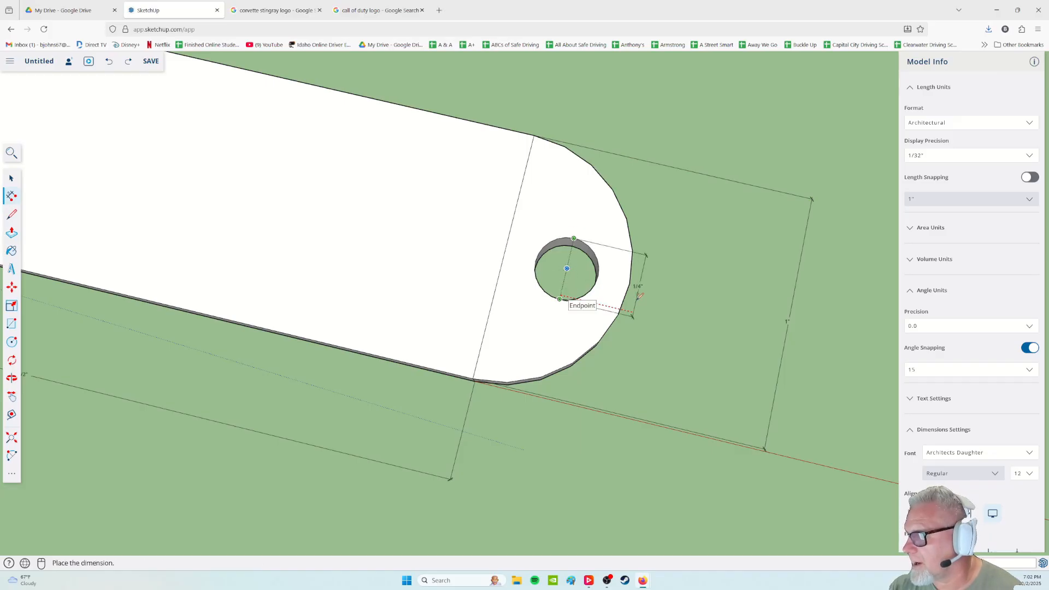
{"action": "left_click", "coordinate": [693, 307]}
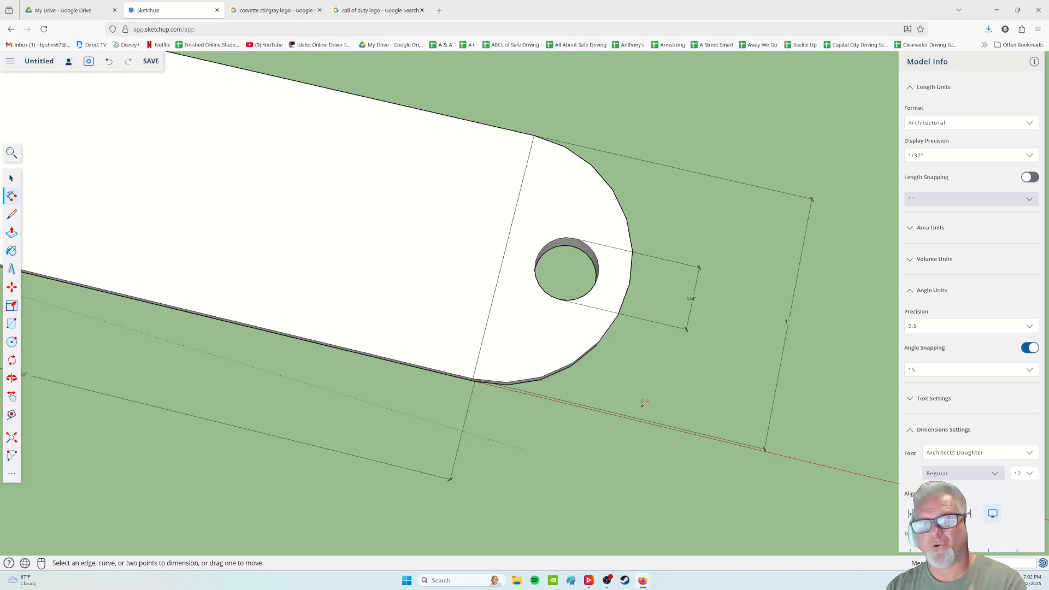
- Examine the board's hole end, its thickness and the placed dimensions from several angles
{"action": "middle_click_drag", "start_coordinate": [650, 419], "coordinate": [599, 357]}
{"action": "middle_click_drag", "start_coordinate": [674, 407], "coordinate": [679, 390]}
{"action": "scroll", "coordinate": [679, 390], "scroll_direction": "down", "scroll_amount": 5}
{"action": "middle_click_drag", "start_coordinate": [672, 430], "coordinate": [640, 434]}
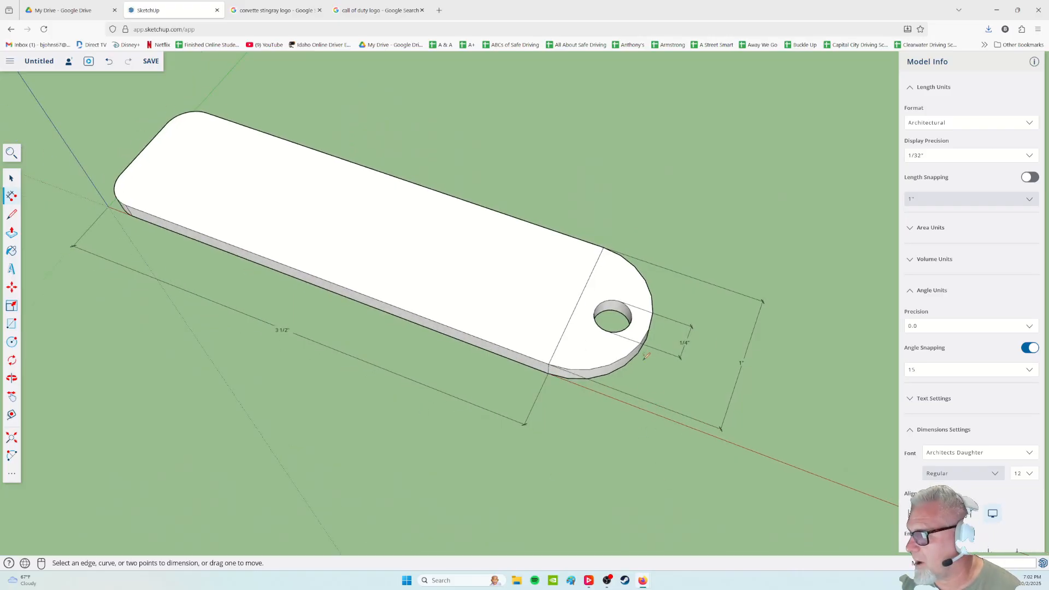
{"action": "middle_click_drag", "start_coordinate": [522, 483], "coordinate": [548, 388]}
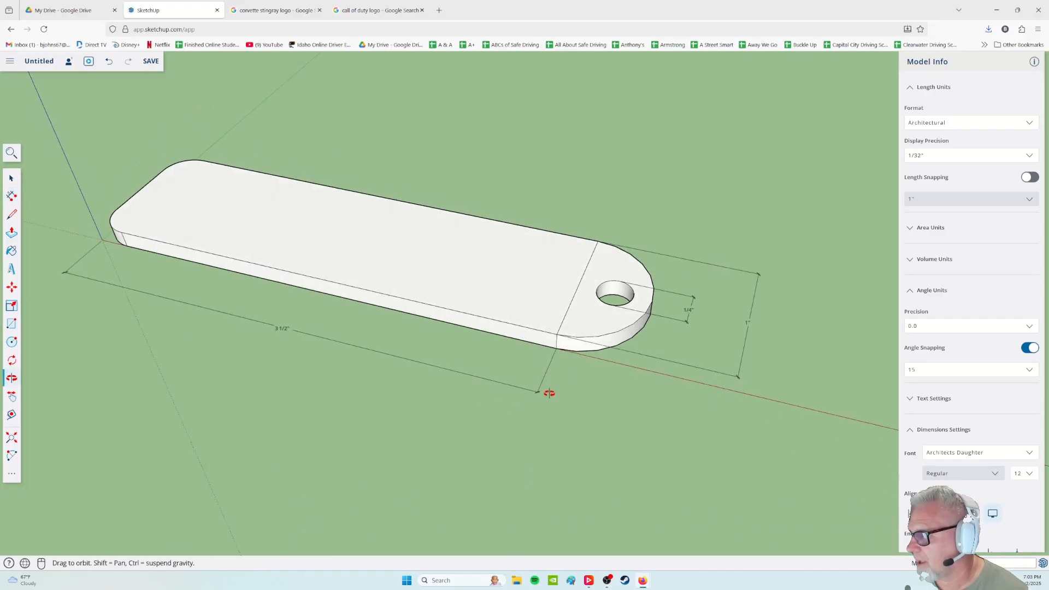
{"action": "scroll", "coordinate": [548, 388], "scroll_direction": "up", "scroll_amount": 2}
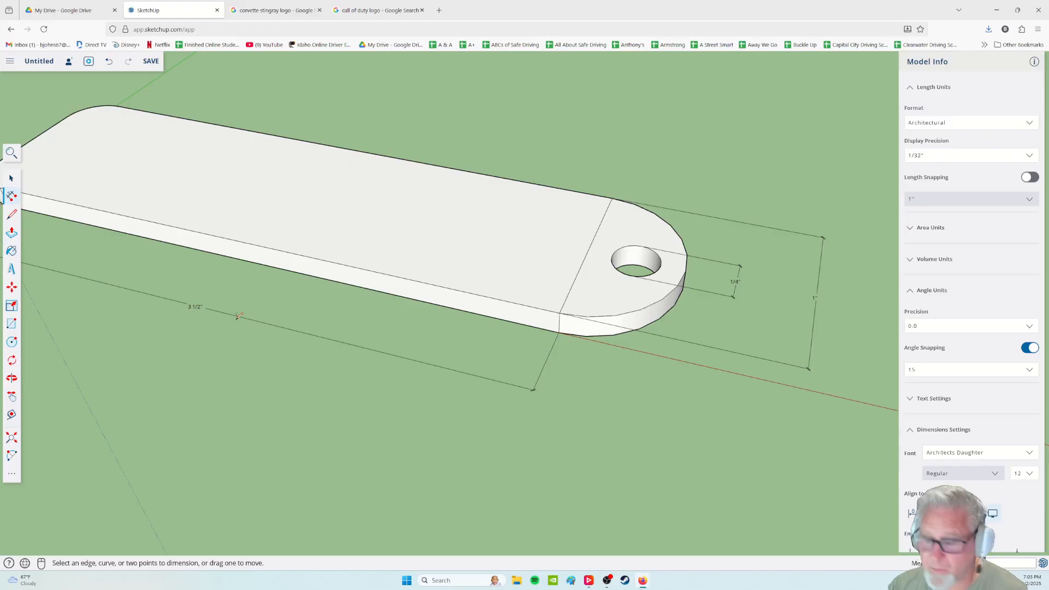
{"action": "middle_click_drag", "start_coordinate": [250, 323], "coordinate": [282, 324], "text": "shift"}
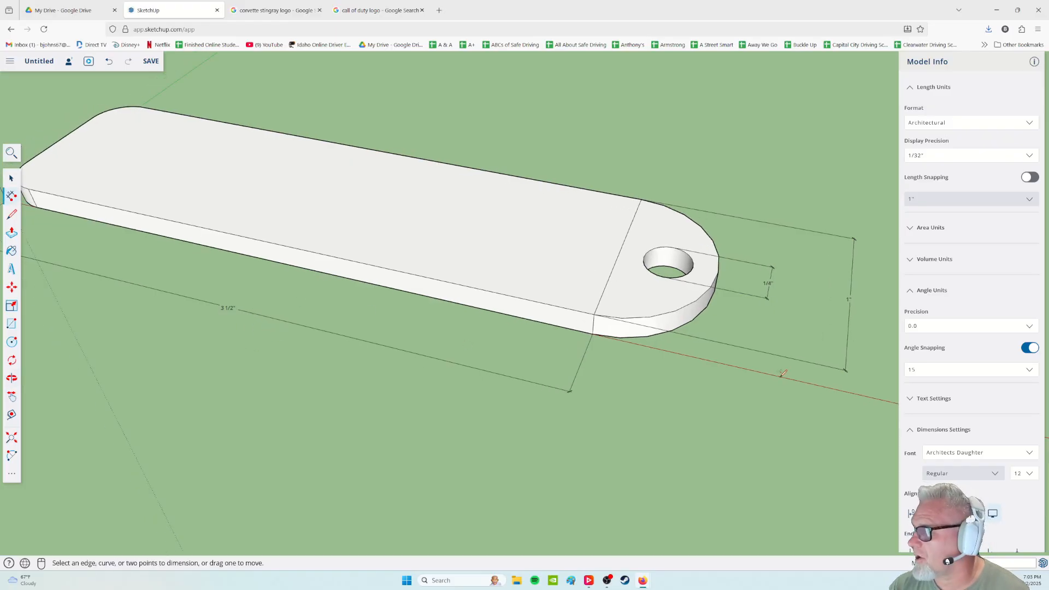
{"action": "middle_click_drag", "start_coordinate": [729, 355], "coordinate": [720, 431]}
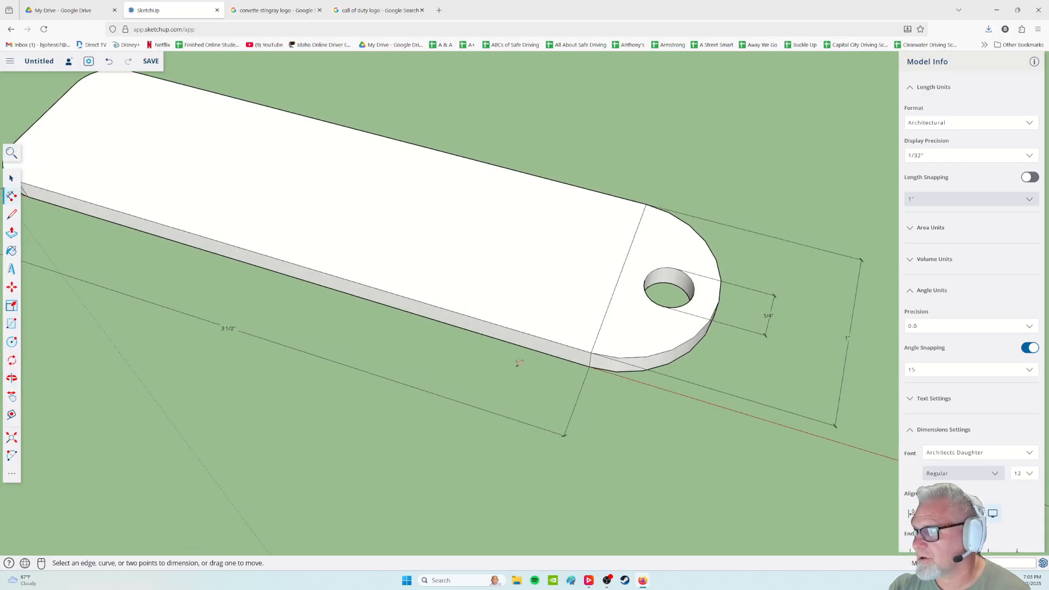
- Dimension the board's thickness at the corner where the straight side meets the rounded end, placing the dimension along the long side face
{"action": "middle_click_drag", "start_coordinate": [574, 403], "coordinate": [523, 347]}
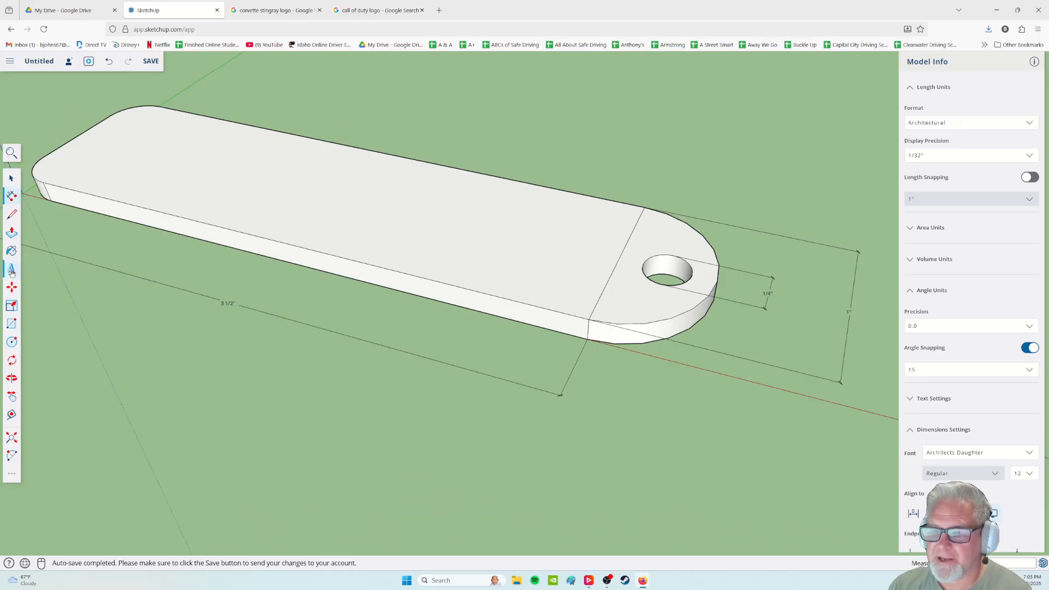
{"action": "left_click", "coordinate": [9, 199]}
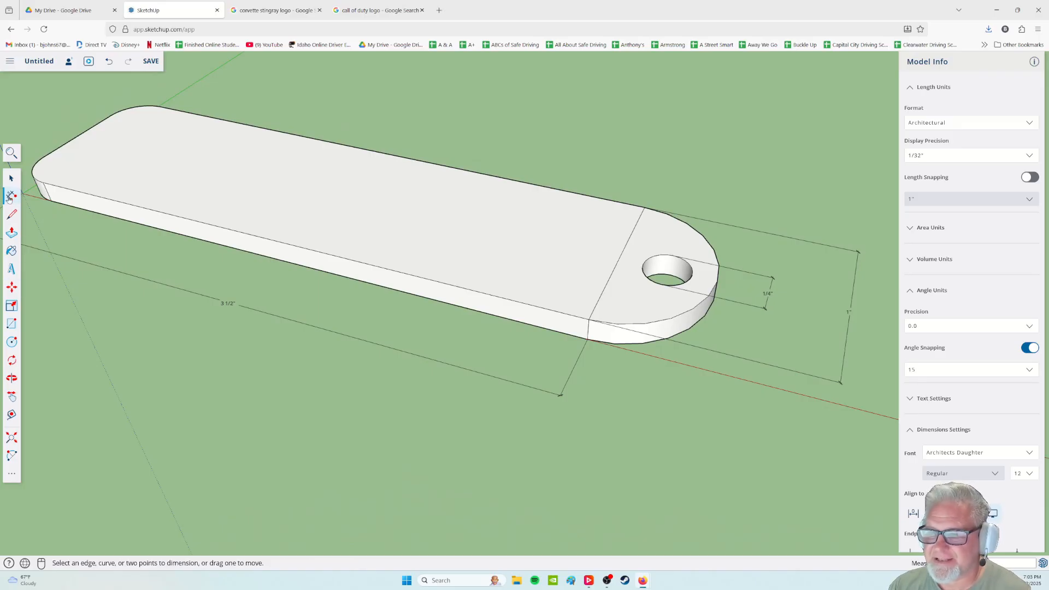
{"action": "left_click", "coordinate": [587, 339]}
{"action": "left_click", "coordinate": [589, 319]}
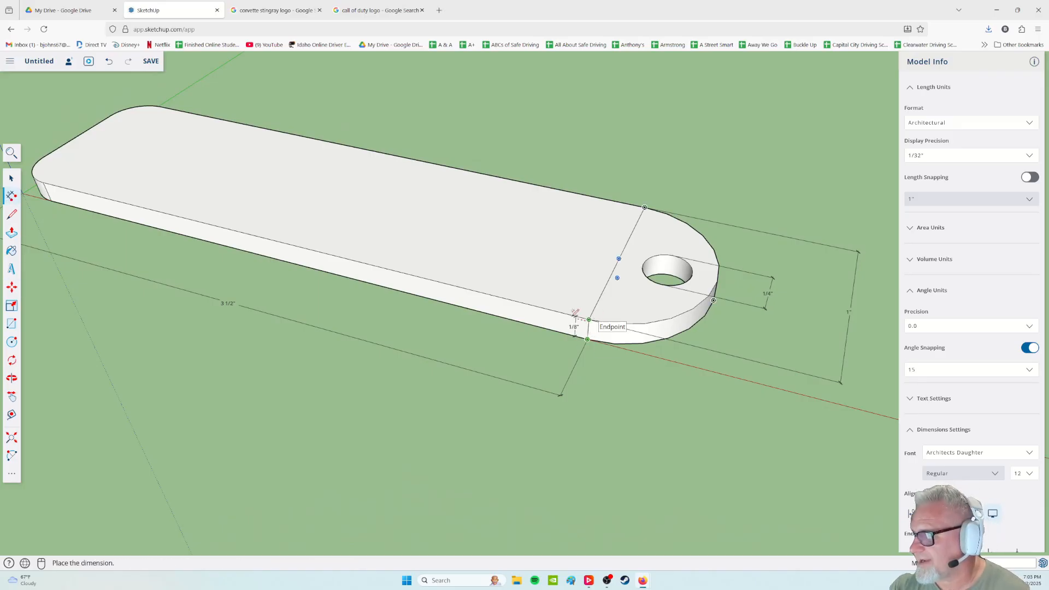
{"action": "left_click", "coordinate": [462, 292]}
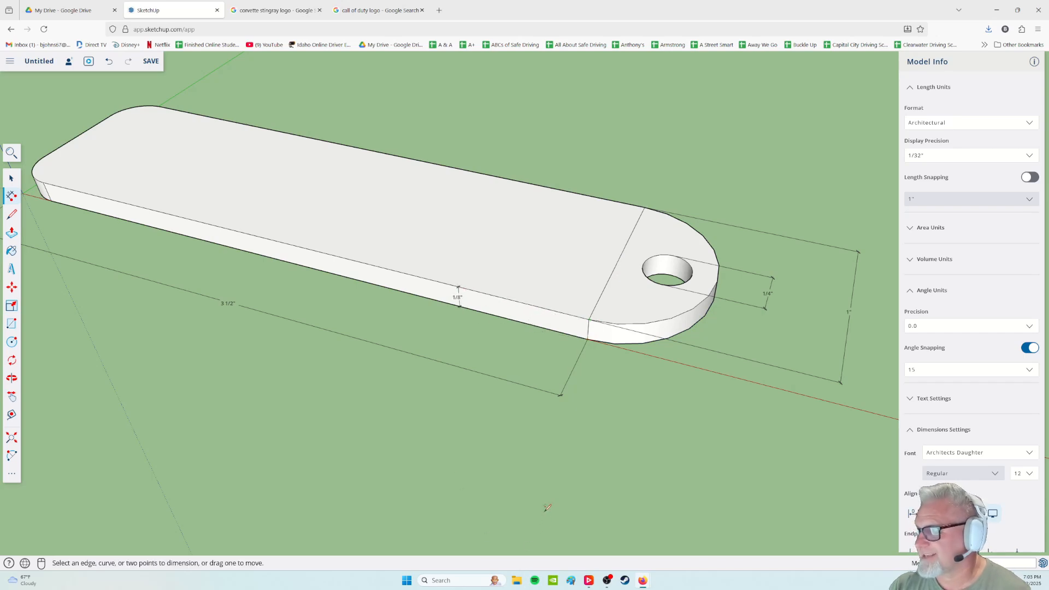
- Examine the whole board from near, far and several angles, checking its length, width, thickness and hole dimensions
{"action": "scroll", "coordinate": [547, 507], "scroll_direction": "down", "scroll_amount": 1}
{"action": "middle_click_drag", "start_coordinate": [547, 508], "coordinate": [508, 479]}
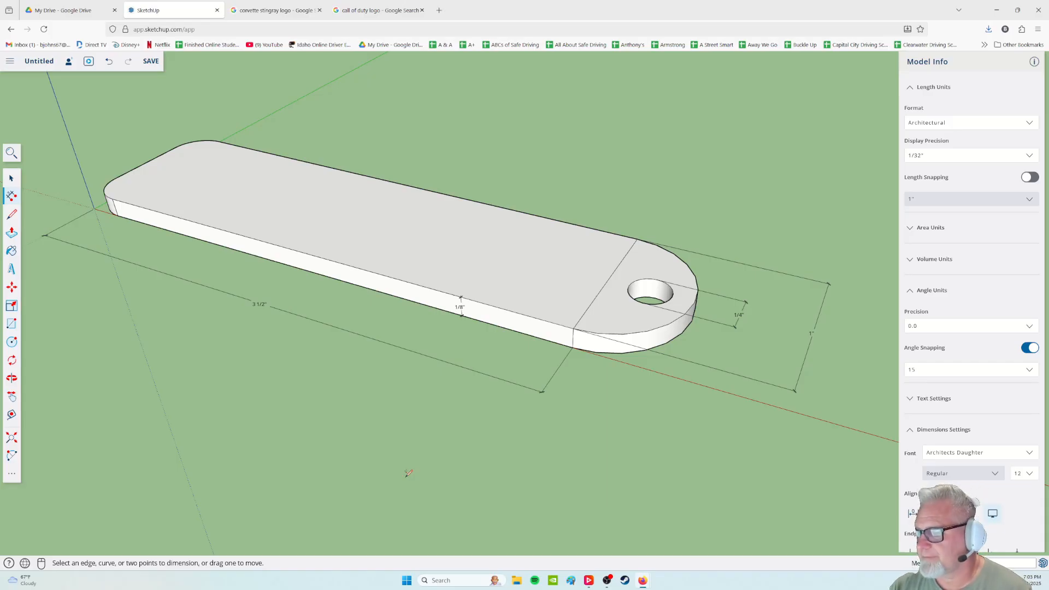
{"action": "scroll", "coordinate": [479, 468], "scroll_direction": "down", "scroll_amount": 6}
{"action": "middle_click_drag", "start_coordinate": [618, 448], "coordinate": [456, 314], "text": "shift"}
{"action": "scroll", "coordinate": [456, 314], "scroll_direction": "down", "scroll_amount": 4}
{"action": "scroll", "coordinate": [456, 315], "scroll_direction": "down", "scroll_amount": 10}
{"action": "scroll", "coordinate": [545, 349], "scroll_direction": "up", "scroll_amount": 5}
{"action": "scroll", "coordinate": [494, 342], "scroll_direction": "up", "scroll_amount": 5}
{"action": "mouse_move", "coordinate": [314, 365]}
{"action": "middle_mouse_down", "text": "shift"}
{"action": "mouse_move", "coordinate": [614, 417]}
{"action": "mouse_move", "coordinate": [574, 488]}
{"action": "mouse_move", "coordinate": [401, 441]}
{"action": "mouse_move", "coordinate": [533, 464]}
{"action": "mouse_move", "coordinate": [516, 377]}
{"action": "mouse_move", "coordinate": [611, 386]}
{"action": "middle_mouse_up", "text": "shift"}
{"action": "scroll", "coordinate": [584, 430], "scroll_direction": "up", "scroll_amount": 4}
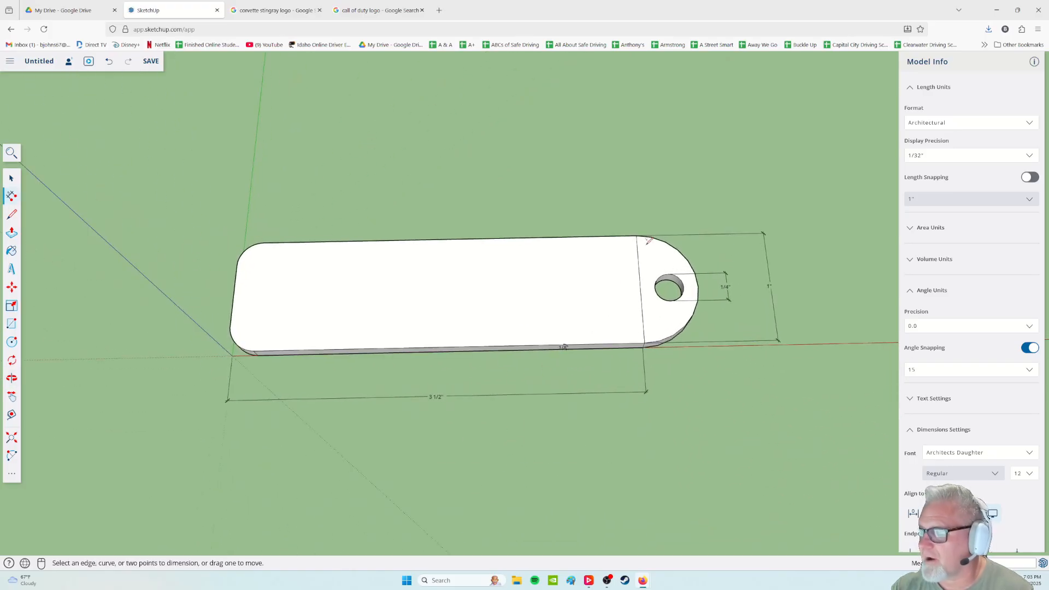
{"action": "scroll", "coordinate": [561, 380], "scroll_direction": "down", "scroll_amount": 4}
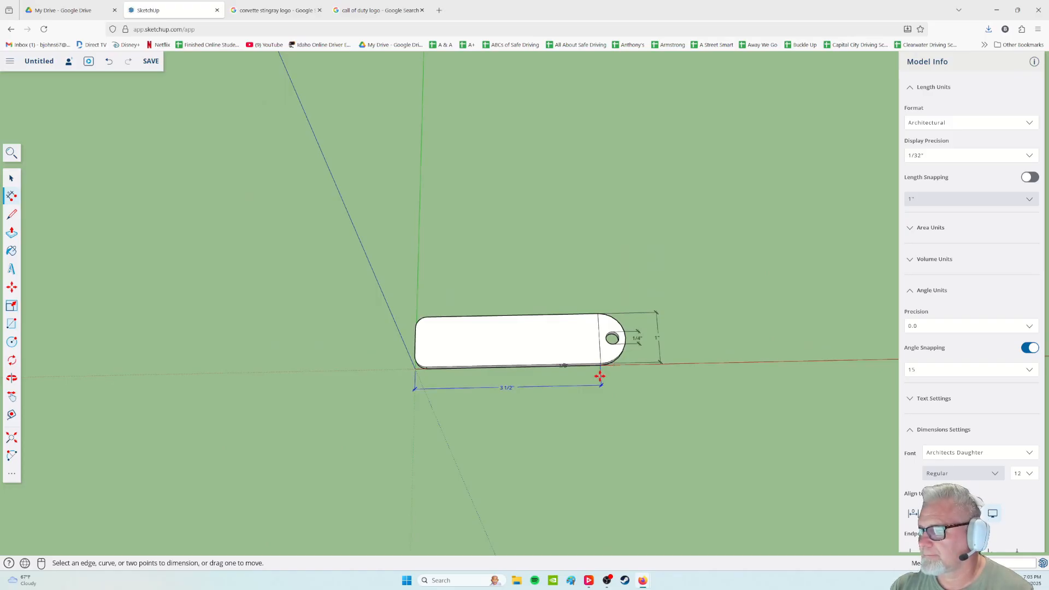
{"action": "scroll", "coordinate": [553, 424], "scroll_direction": "up", "scroll_amount": 4}
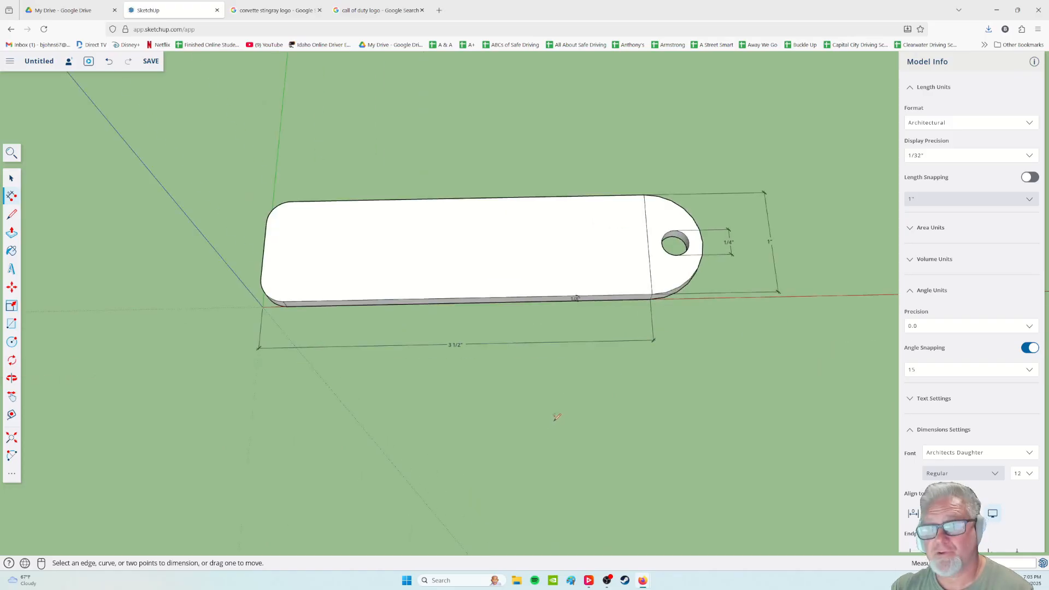
{"action": "middle_click_drag", "start_coordinate": [557, 418], "coordinate": [550, 312]}
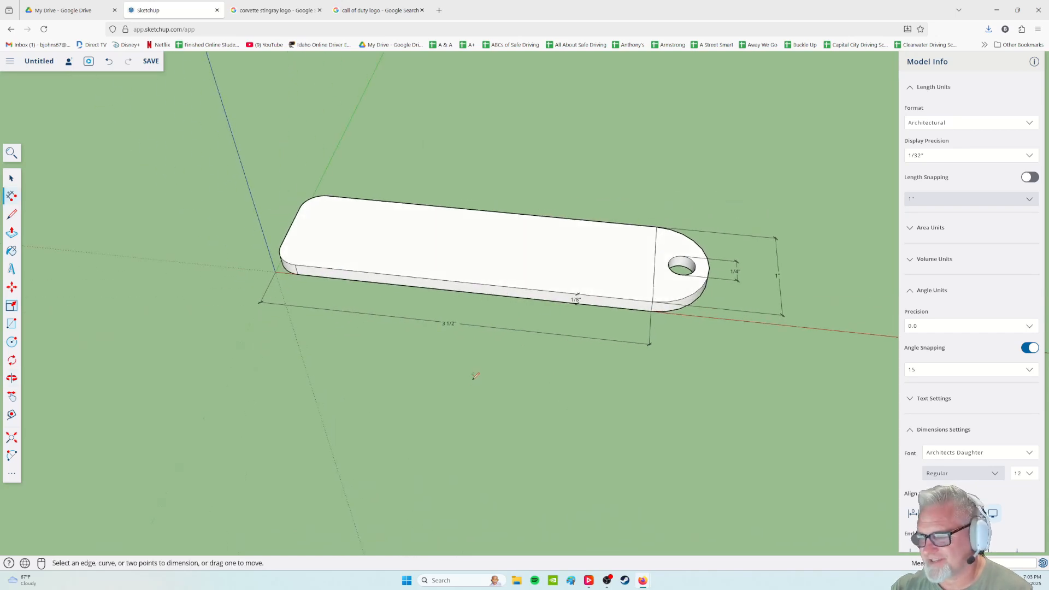
{"action": "middle_click_drag", "start_coordinate": [486, 333], "coordinate": [538, 290]}
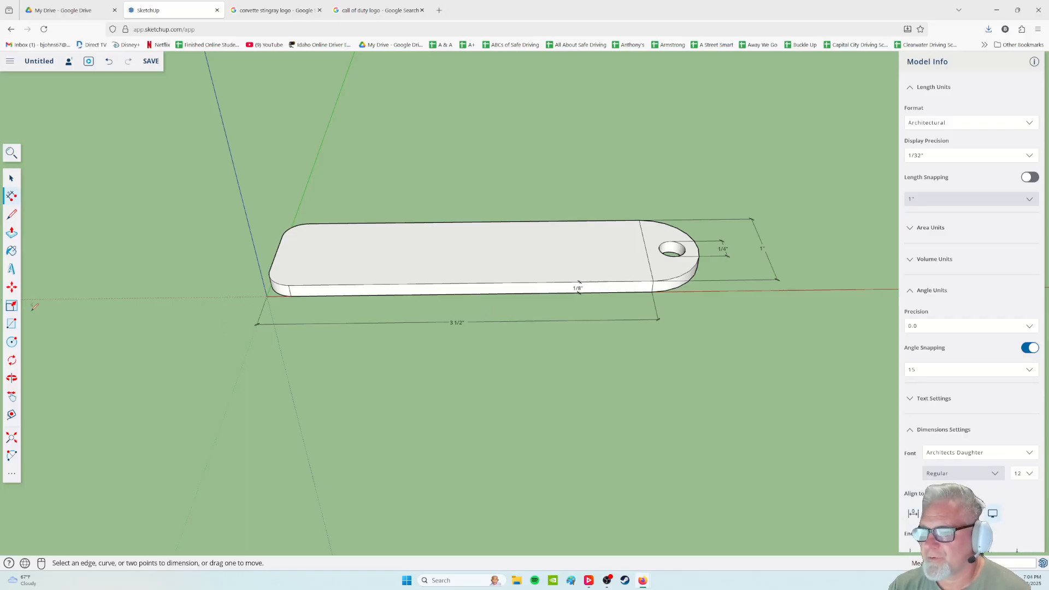
- Try to widen the board by pulling its long straight side face outward with Push/Pull, and undo the change
{"action": "left_click", "coordinate": [11, 233]}
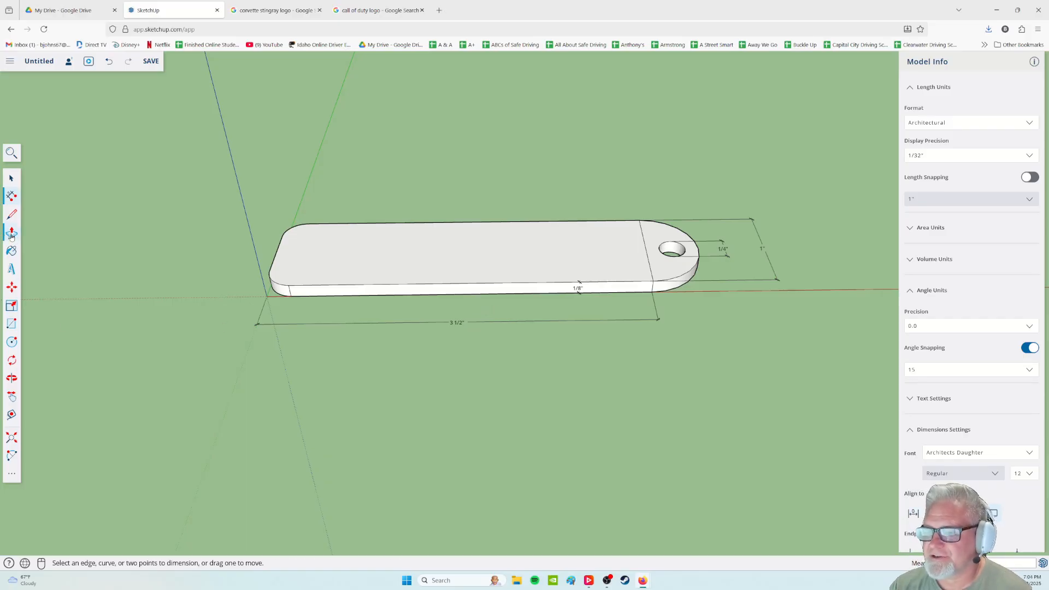
{"action": "left_click", "coordinate": [474, 294]}
{"action": "left_click", "coordinate": [467, 358]}
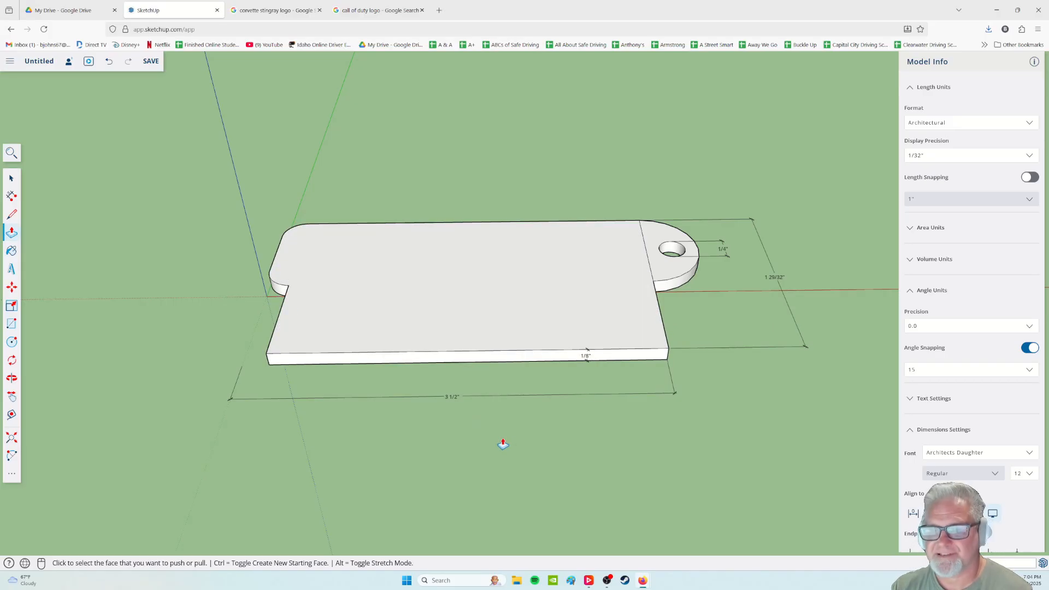
{"action": "key", "text": "ctrl+z"}
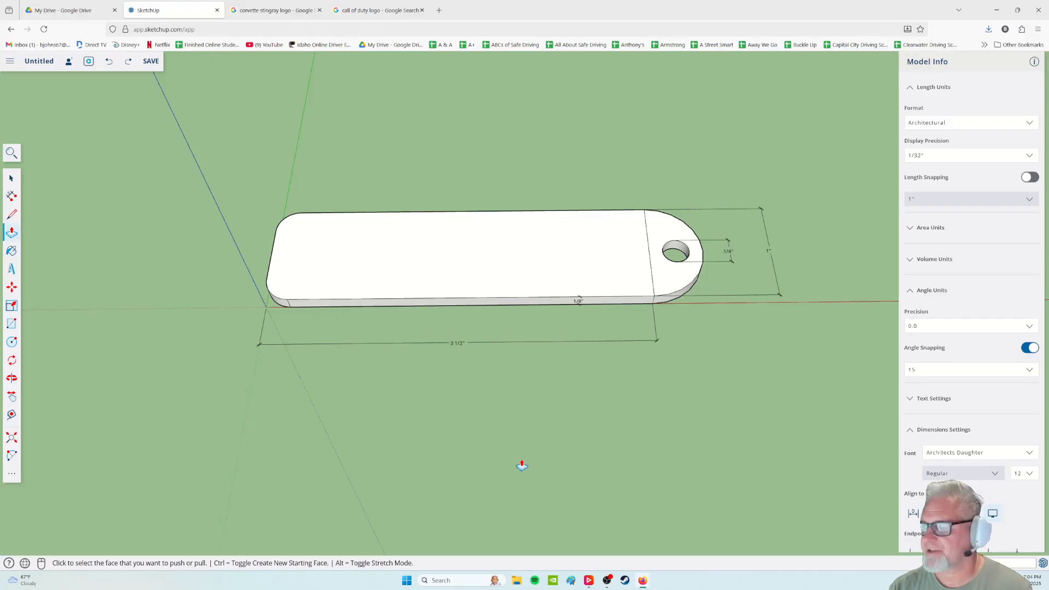
{"action": "scroll", "coordinate": [476, 347], "scroll_direction": "down", "scroll_amount": 3}
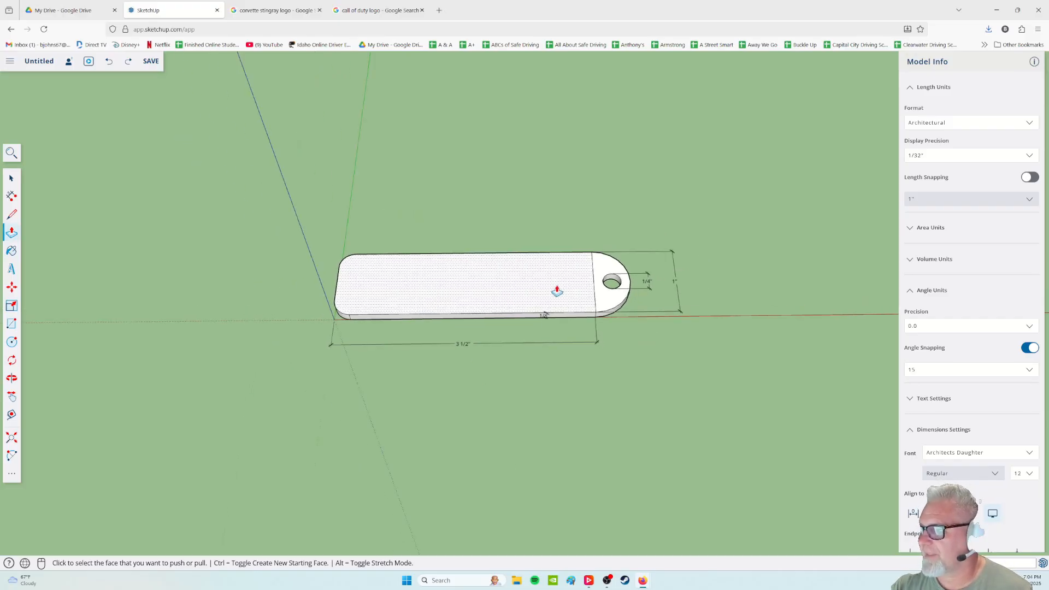